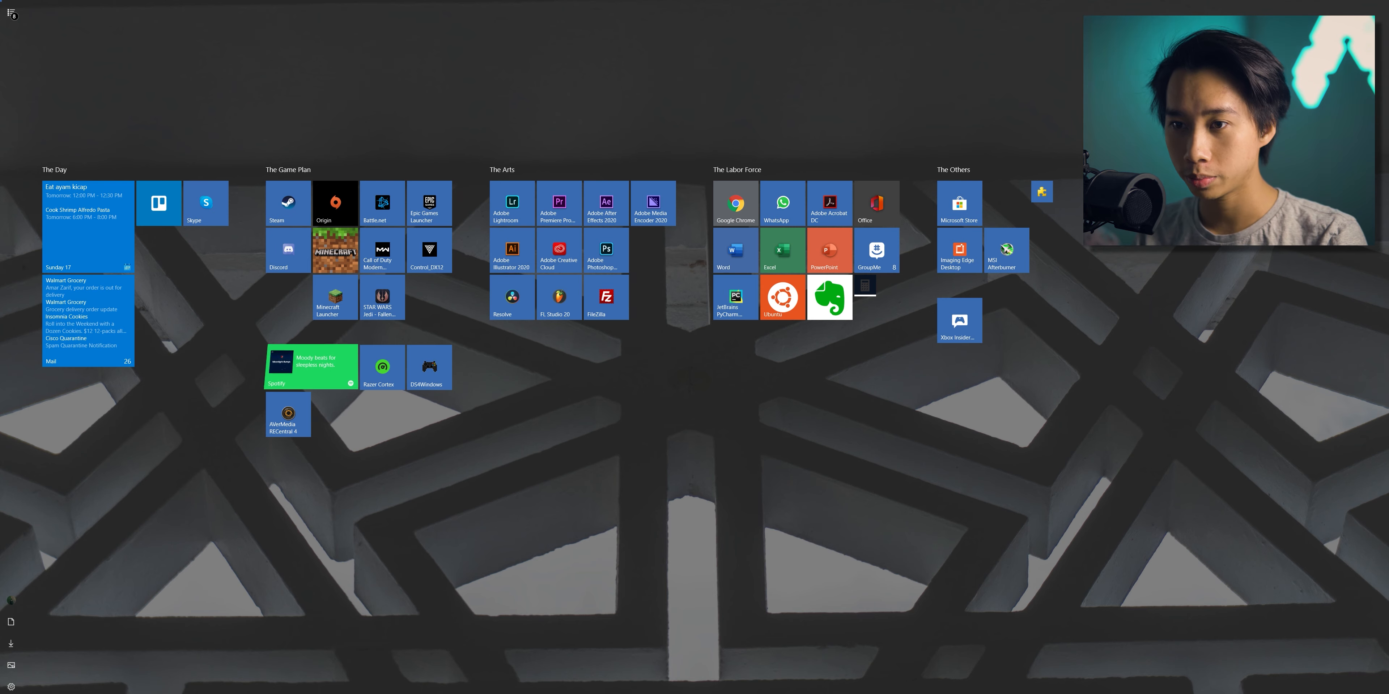
- Open DS4Windows and assign the BUHBYE KEYBOARD profile to the connected controller
{"action": "left_click", "coordinate": [430, 367]}
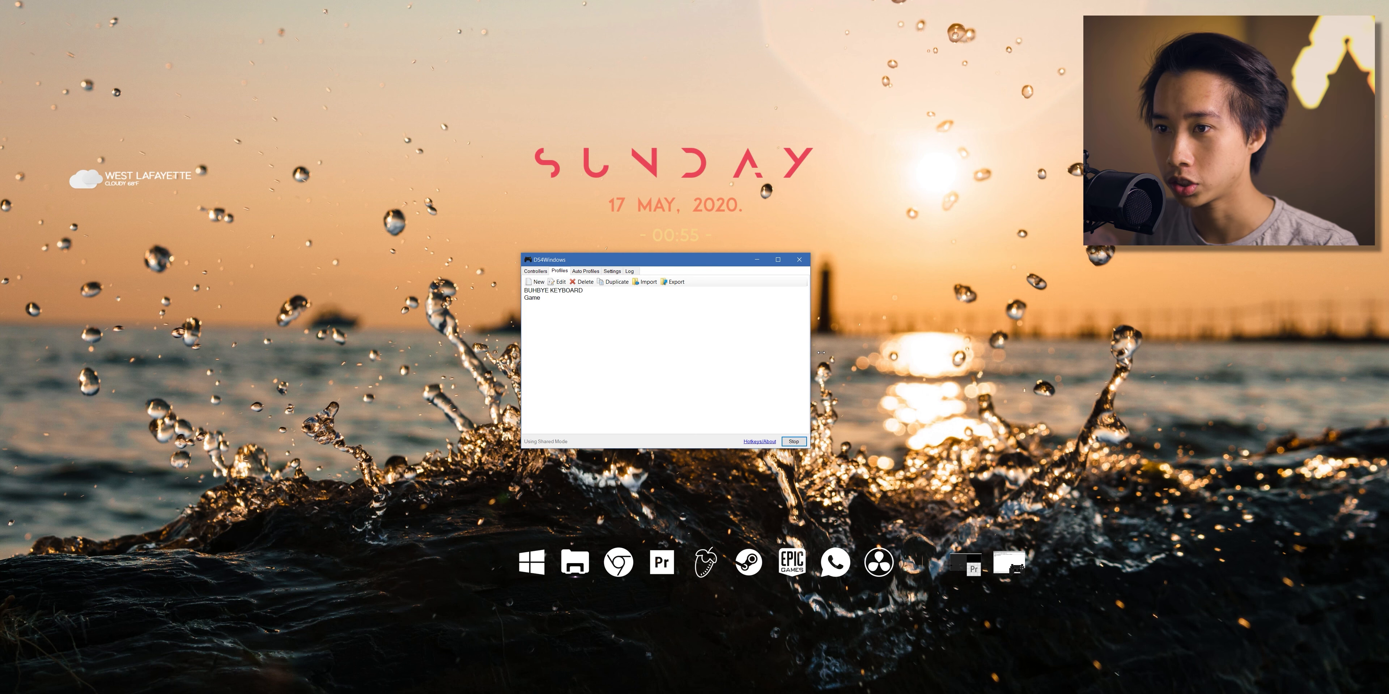
{"action": "left_click", "coordinate": [554, 291]}
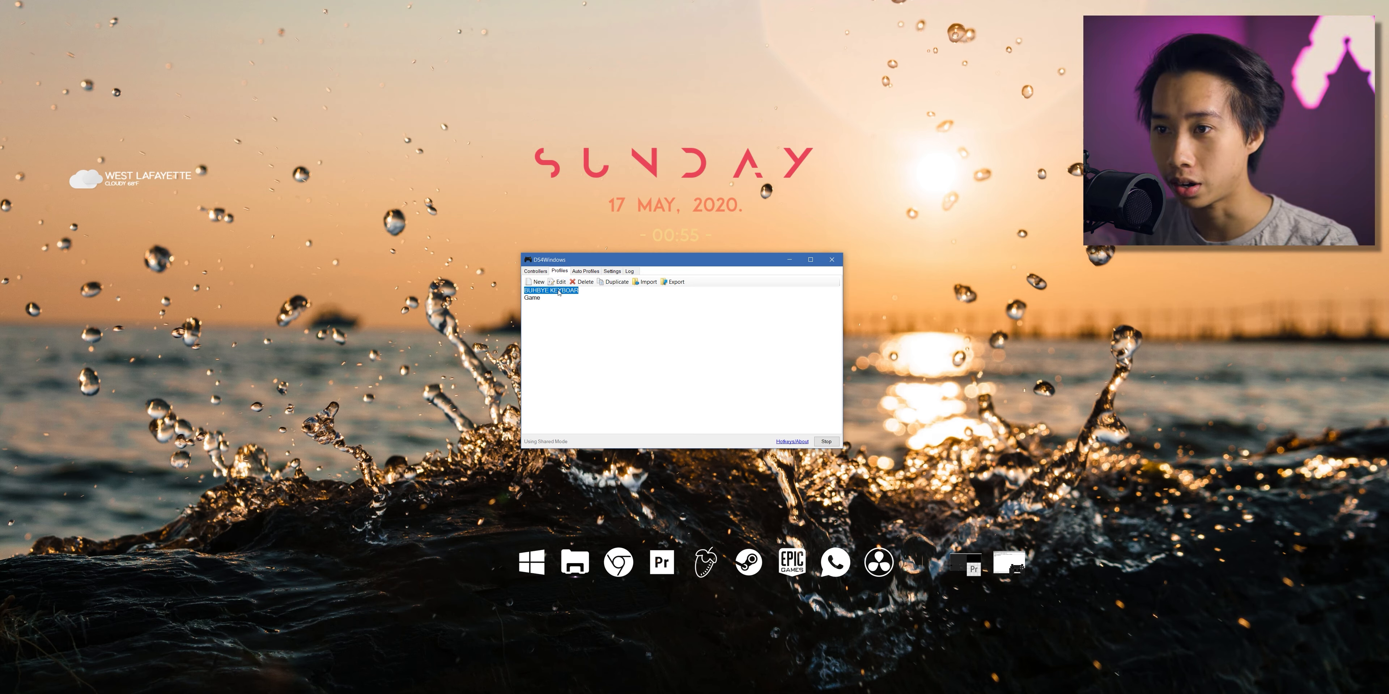
{"action": "double_click", "coordinate": [558, 292]}
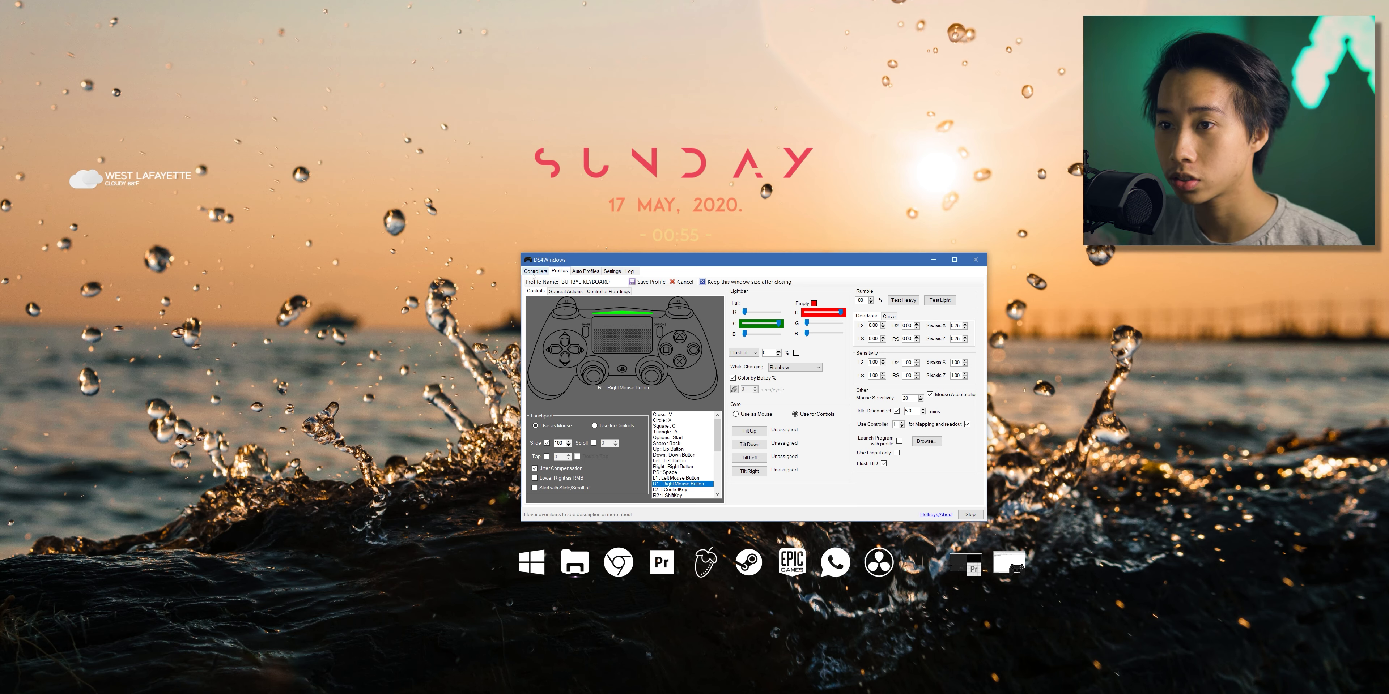
{"action": "left_click", "coordinate": [583, 272]}
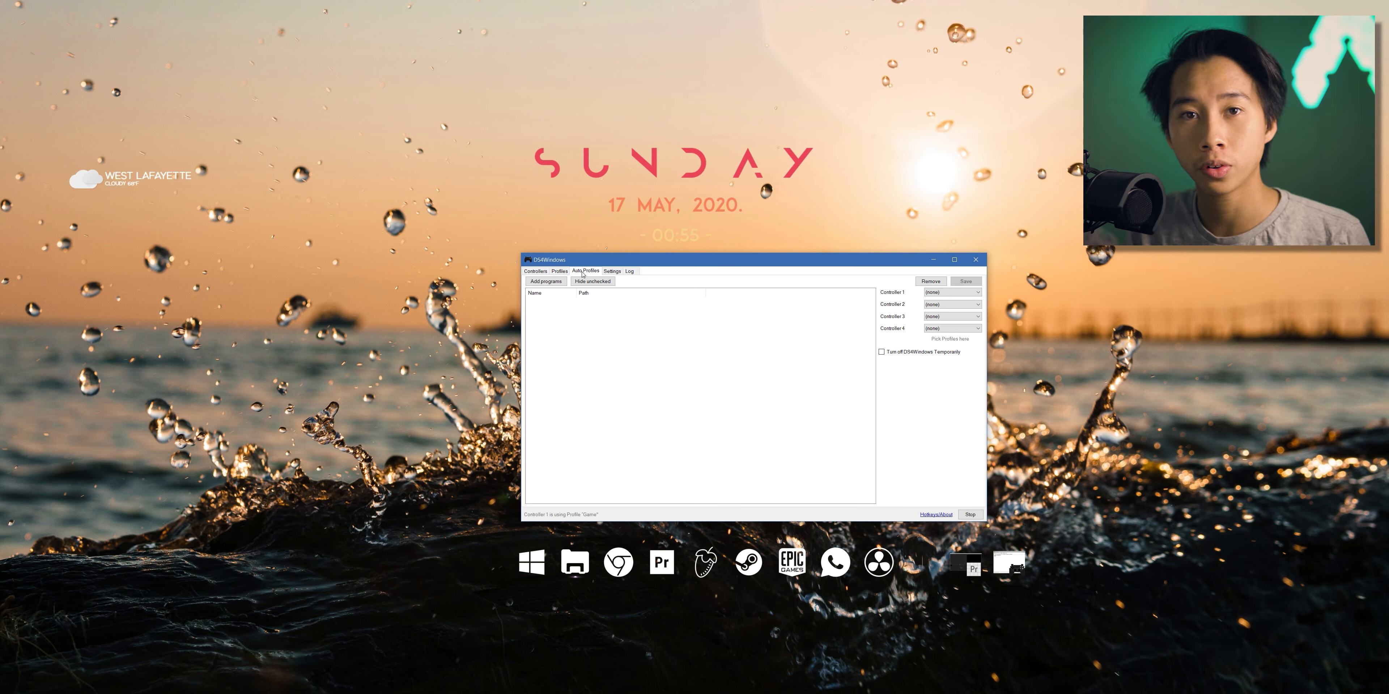
{"action": "left_click", "coordinate": [535, 272]}
{"action": "left_click", "coordinate": [927, 289]}
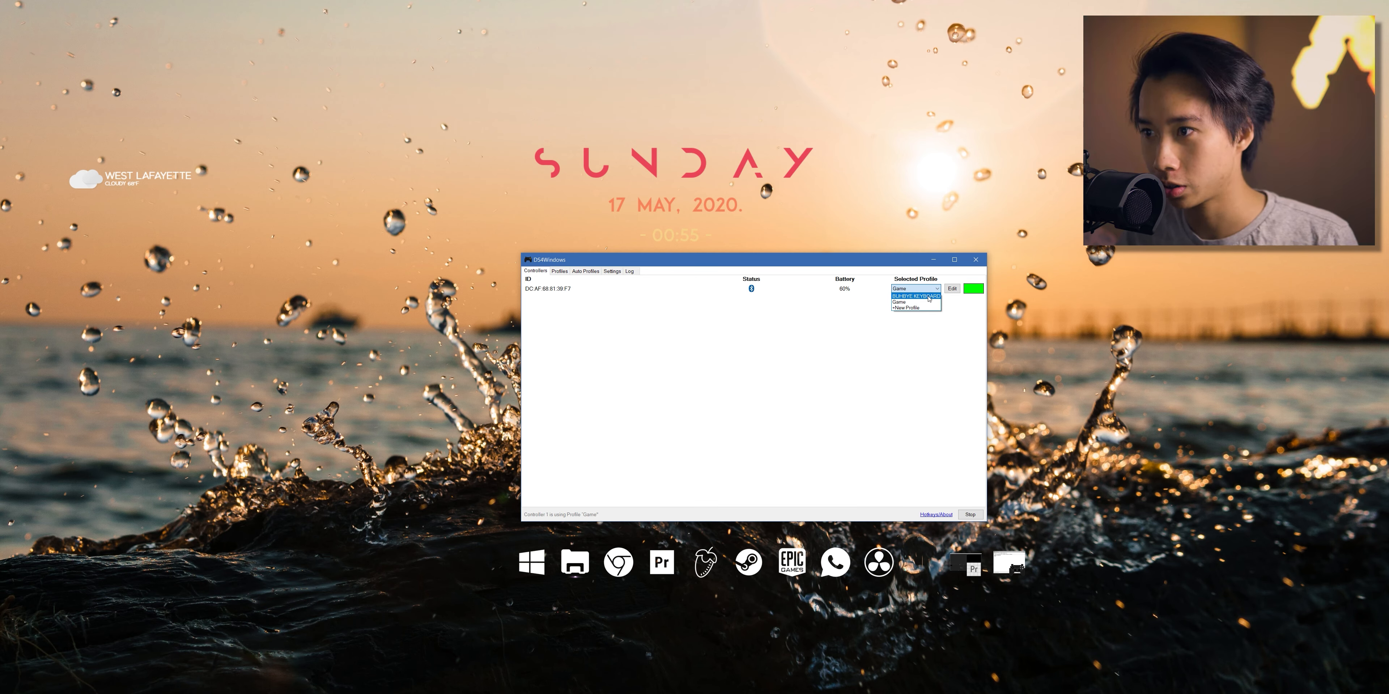
{"action": "left_click", "coordinate": [927, 296]}
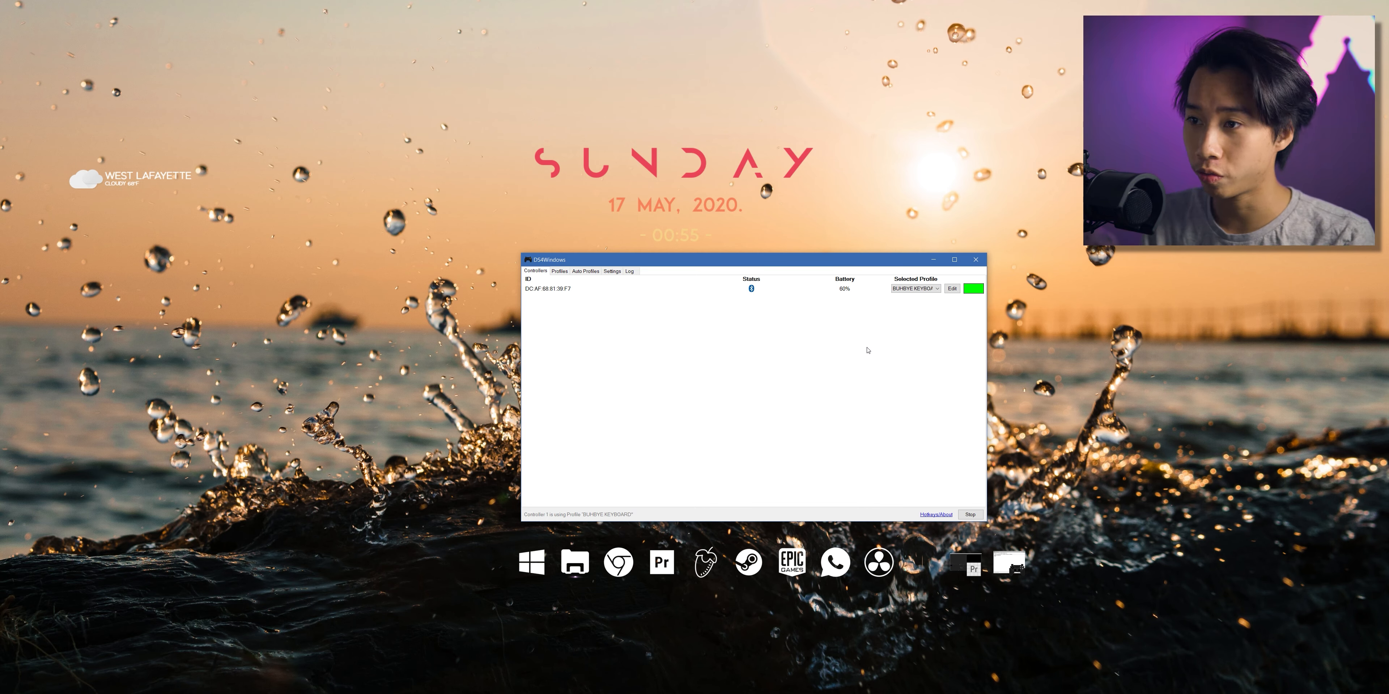
- Open the controller's assigned profile for editing and map the Share button to the left Alt key
{"action": "left_click", "coordinate": [952, 288]}
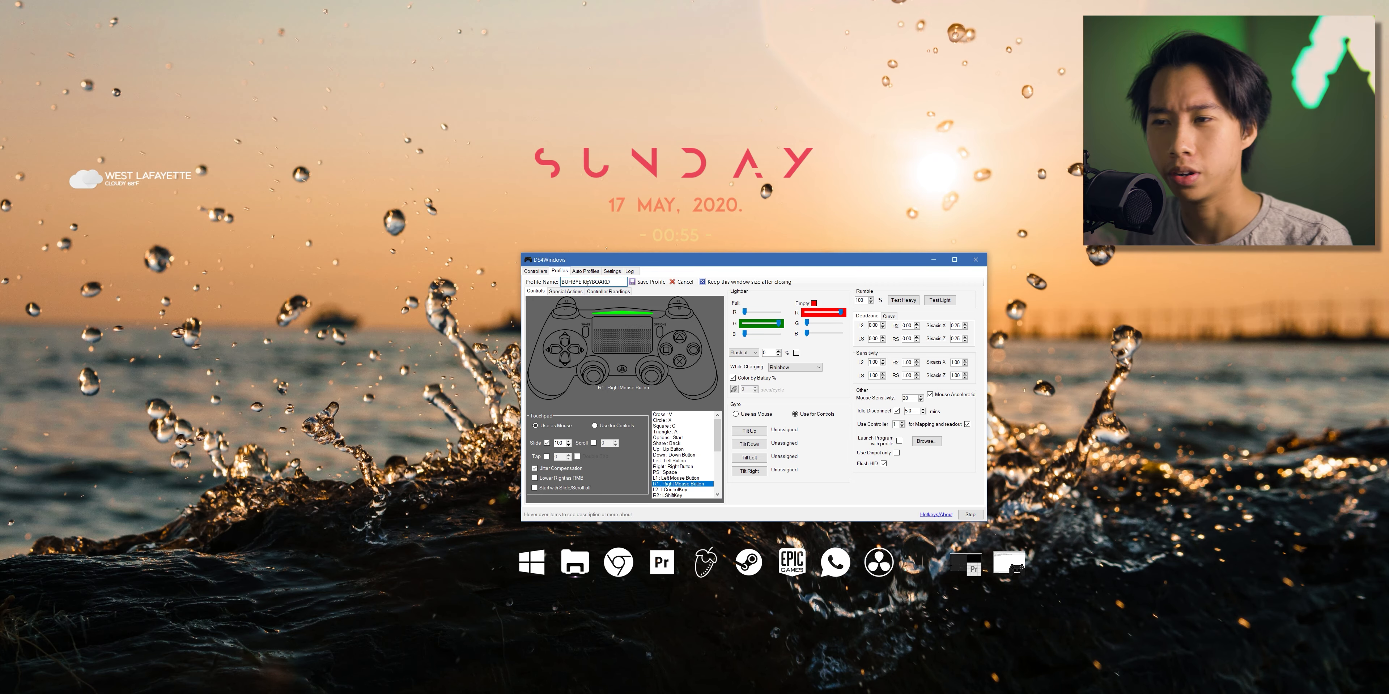
{"action": "left_click", "coordinate": [644, 372]}
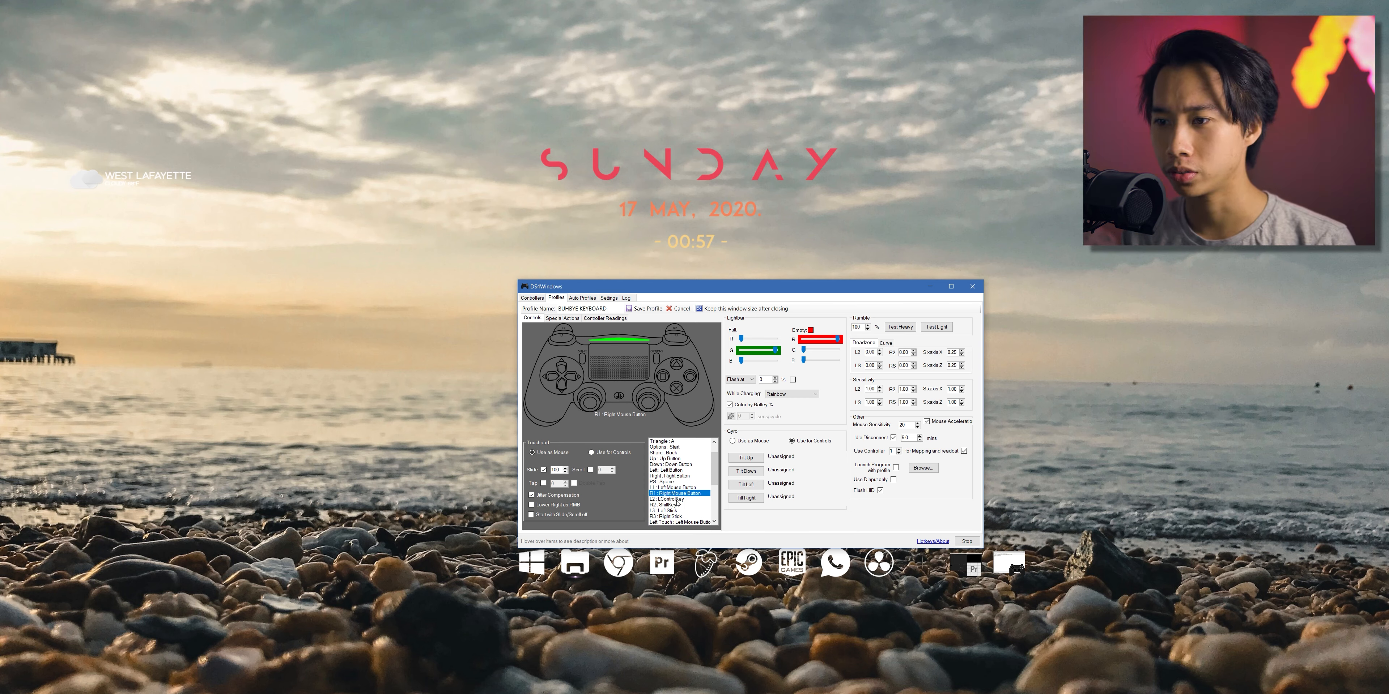
{"action": "scroll", "coordinate": [686, 463], "scroll_direction": "up", "scroll_amount": 1}
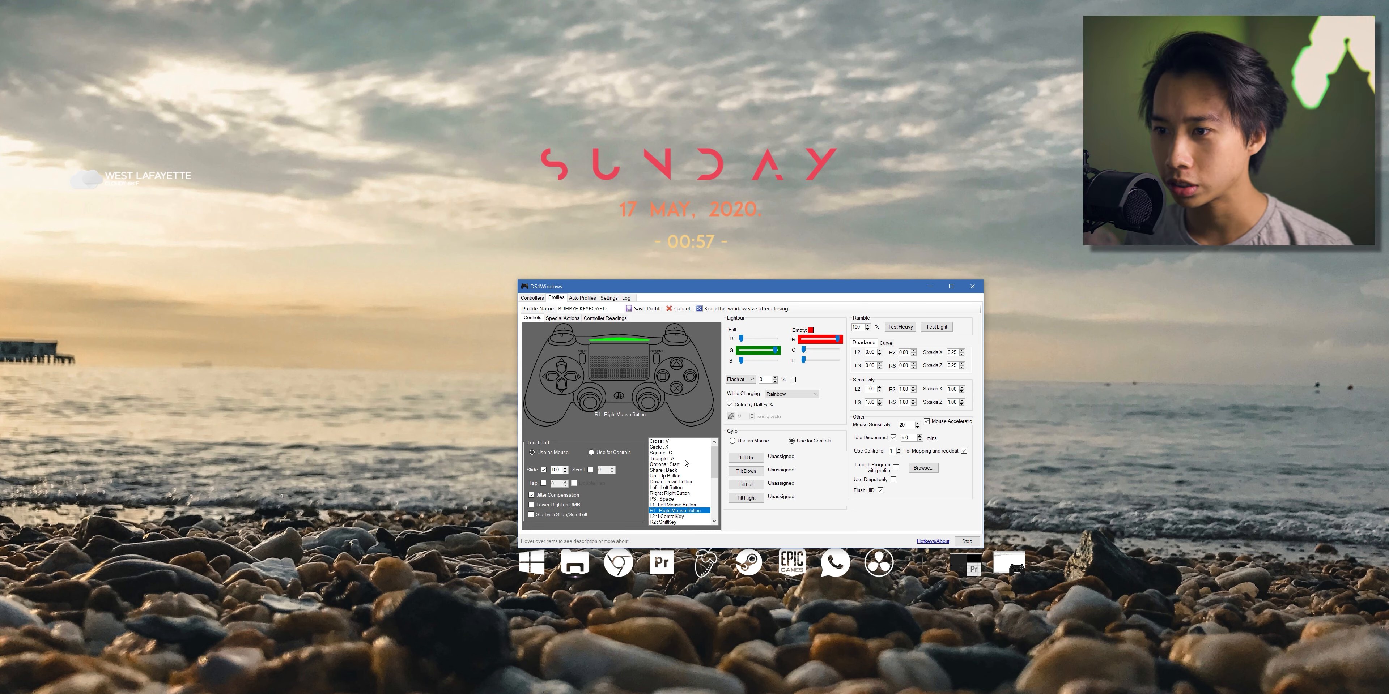
{"action": "left_click", "coordinate": [674, 470]}
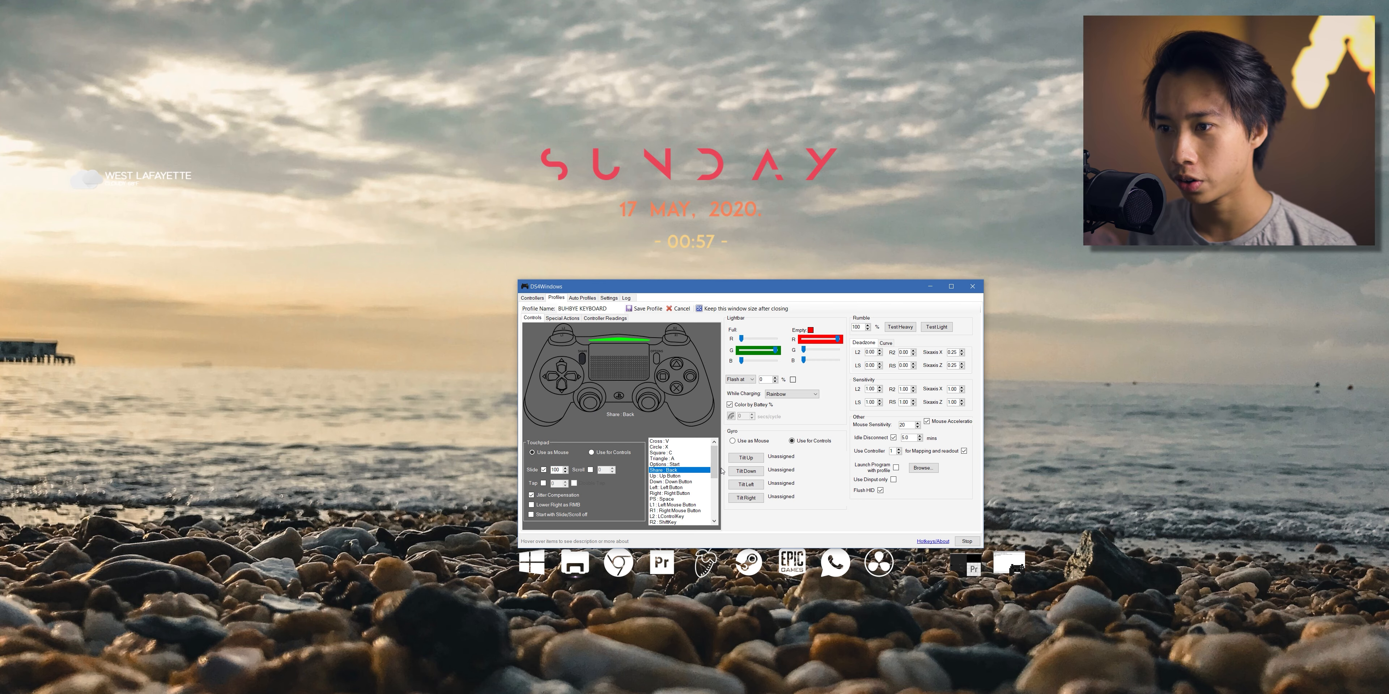
{"action": "key", "text": "alt"}
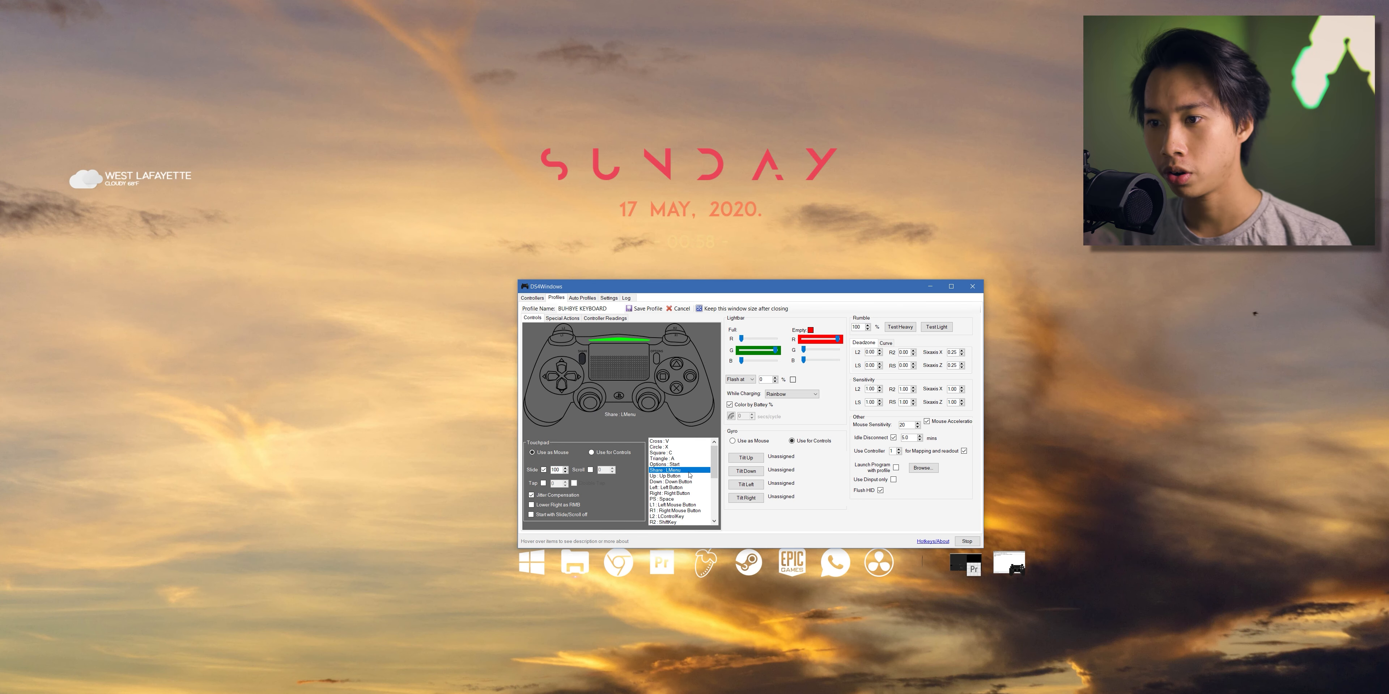
- Review the action choices for the left stick and the remaining control mappings in the profile
{"action": "left_click", "coordinate": [674, 464]}
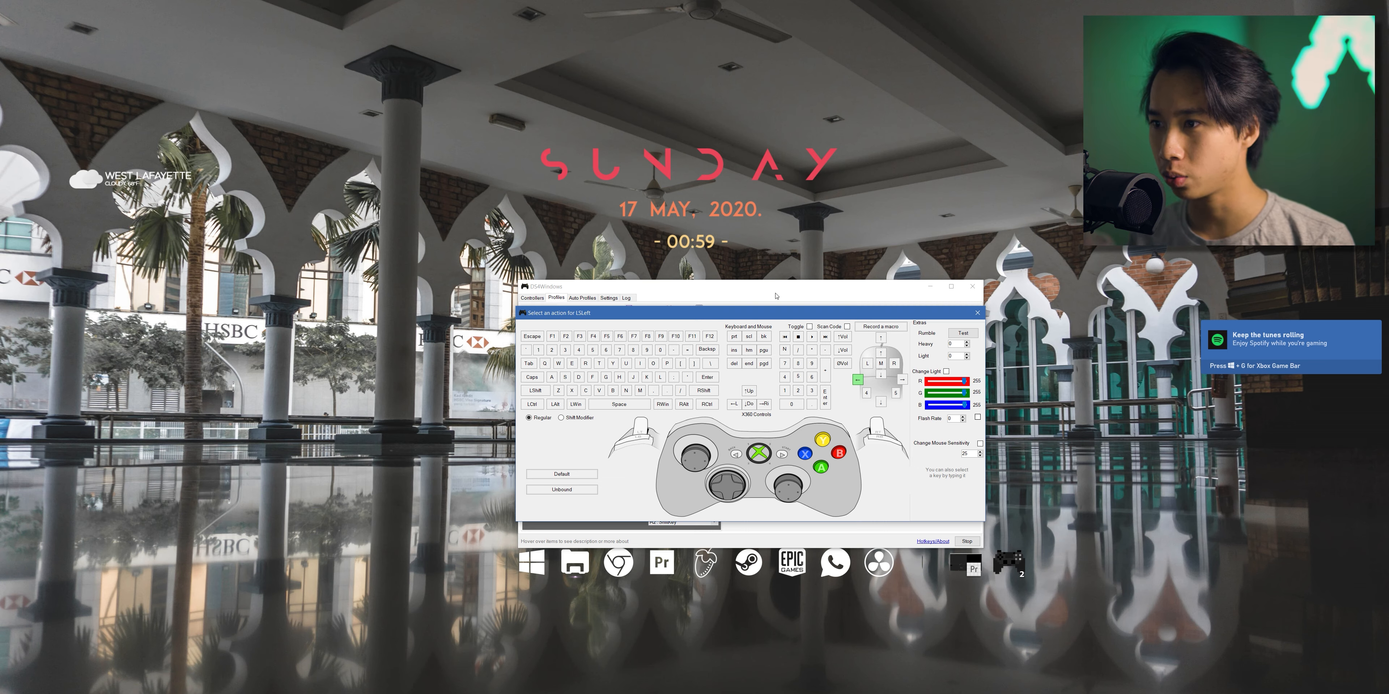
{"action": "left_click", "coordinate": [977, 313]}
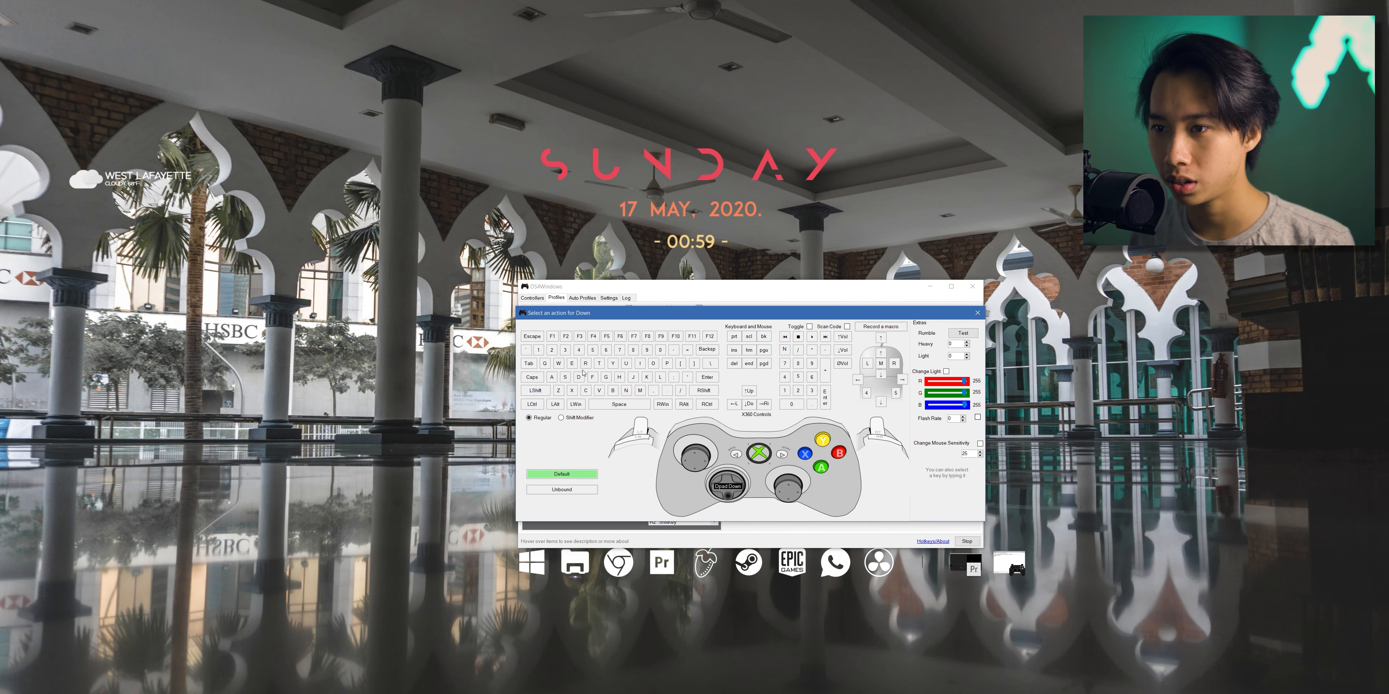
{"action": "left_click", "coordinate": [589, 377]}
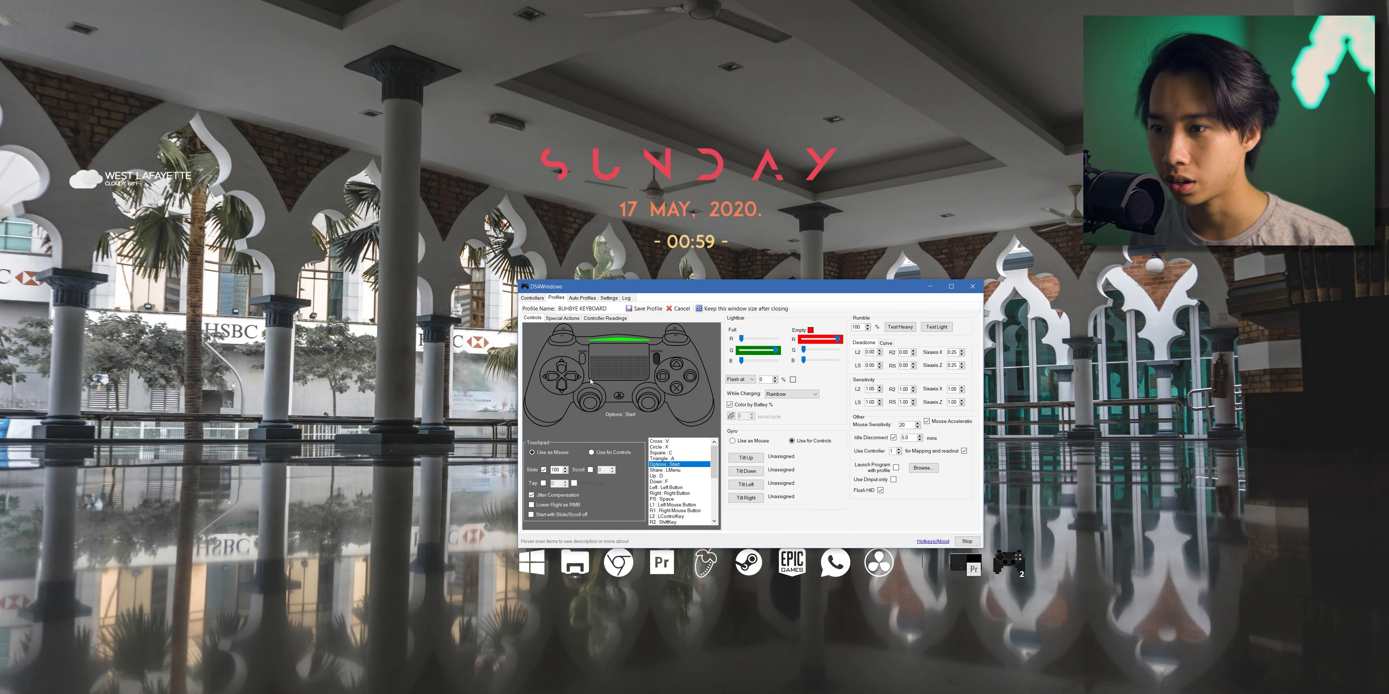
{"action": "scroll", "coordinate": [694, 498], "scroll_direction": "down", "scroll_amount": 5}
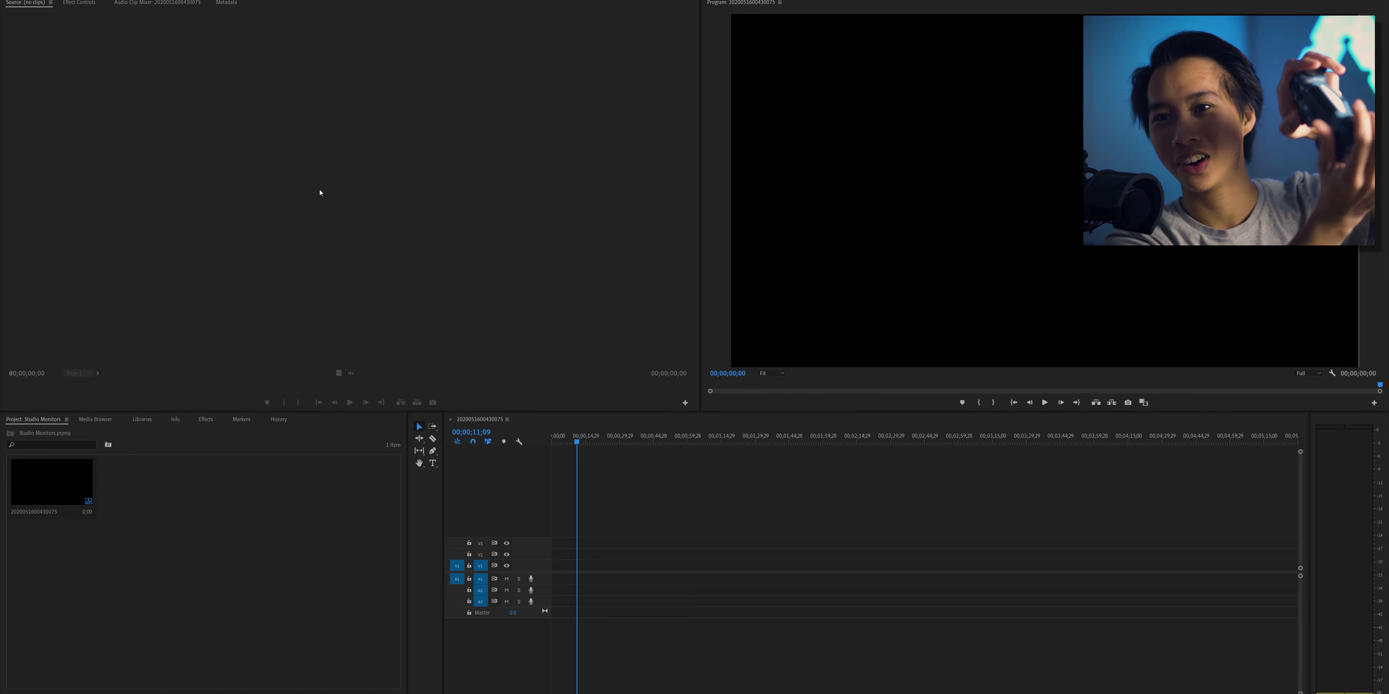
{"action": "right_click", "coordinate": [224, 512]}
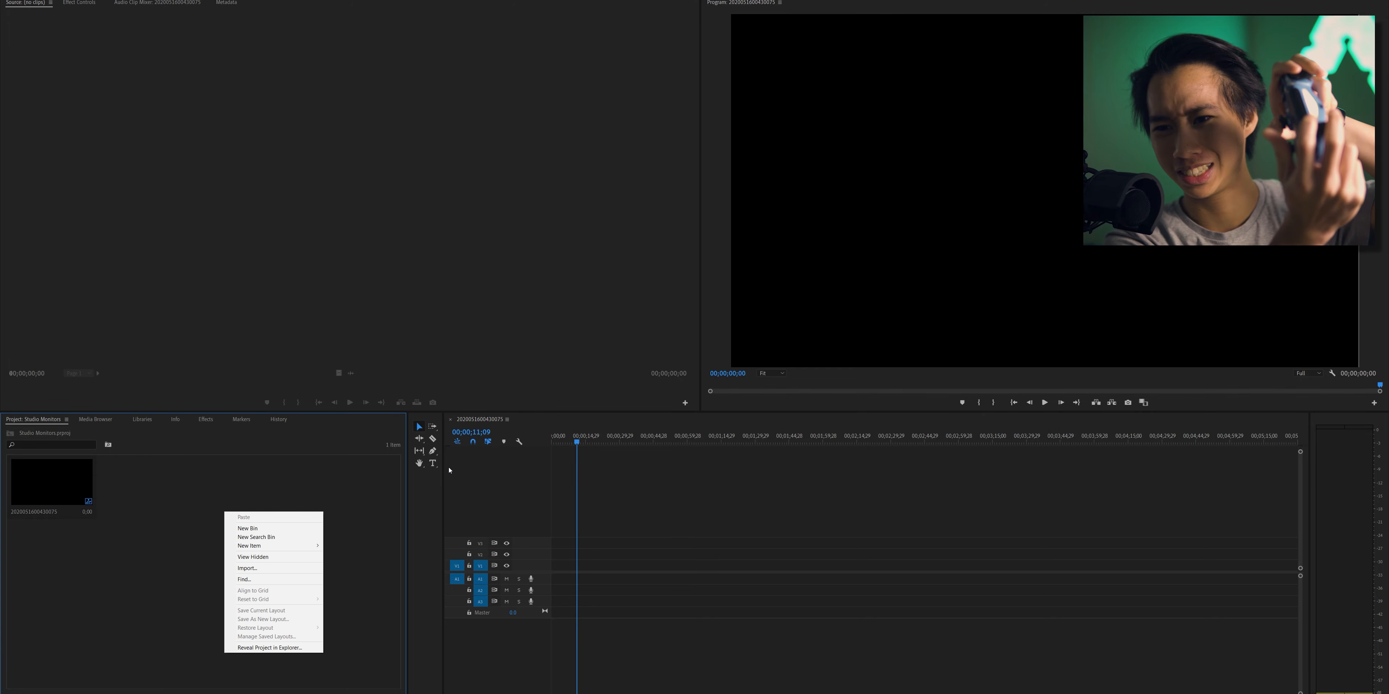
{"action": "left_click", "coordinate": [581, 496]}
{"action": "left_click", "coordinate": [650, 303]}
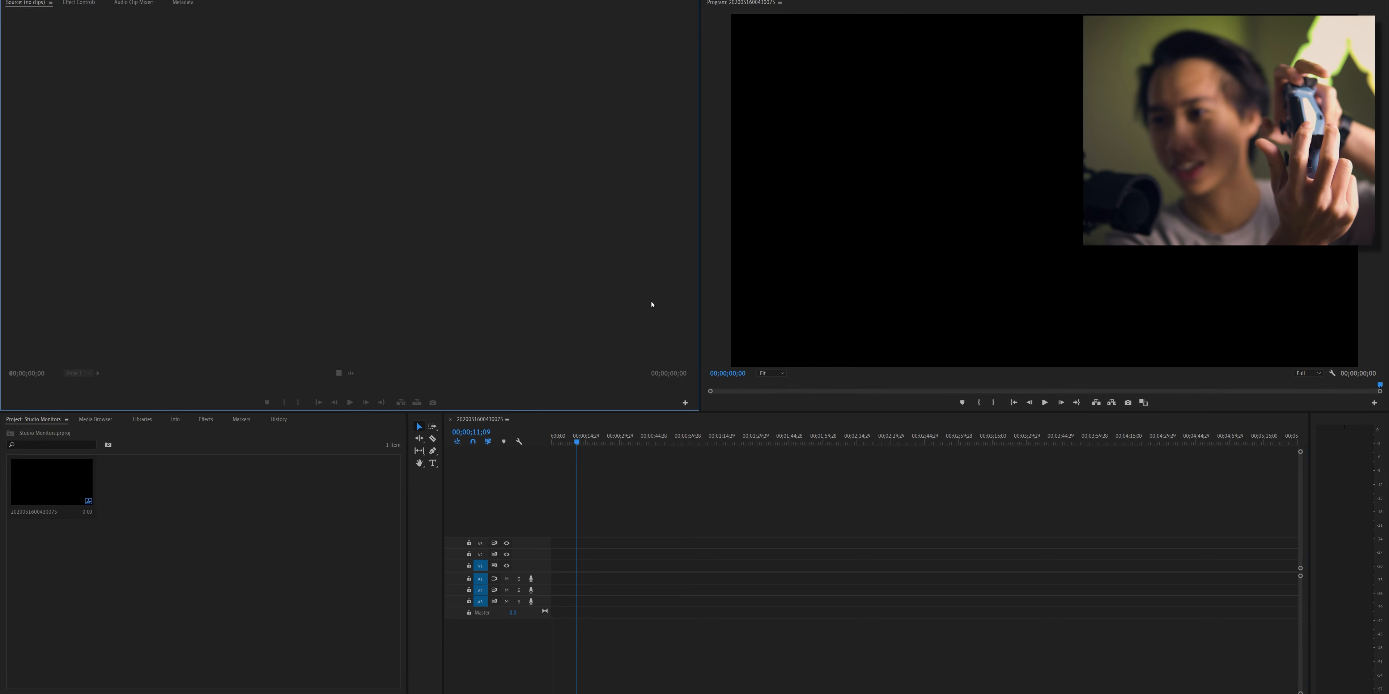
{"action": "left_click", "coordinate": [777, 305]}
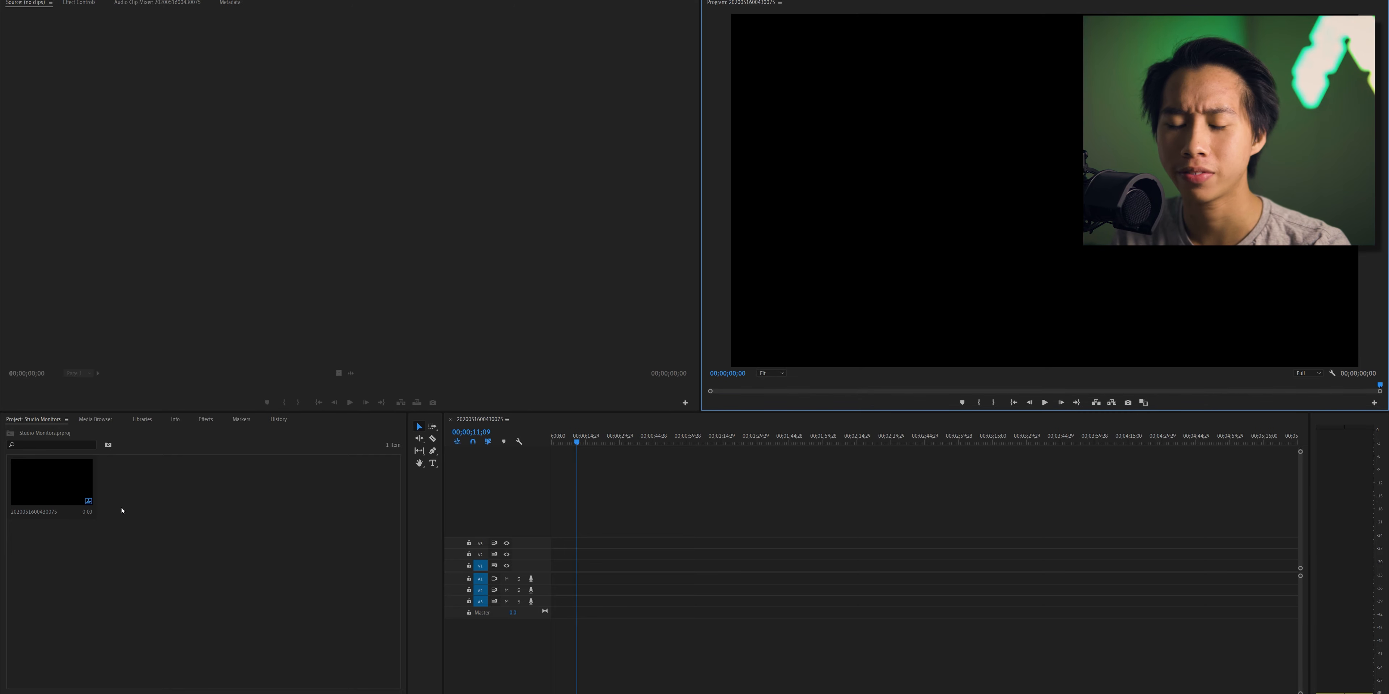
- Open File Explorer and browse to the Eris Speakers folder on the S: drive
{"action": "key", "text": "super+e"}
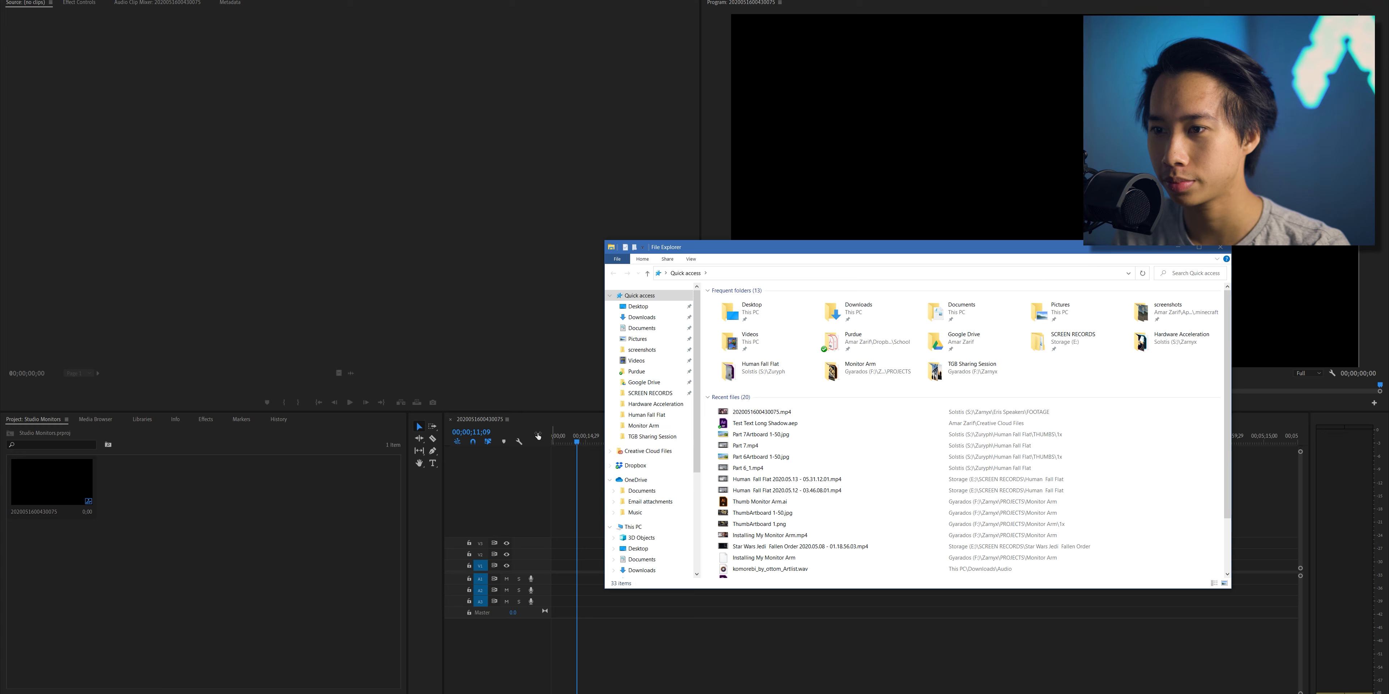
{"action": "scroll", "coordinate": [635, 384], "scroll_direction": "down", "scroll_amount": 4}
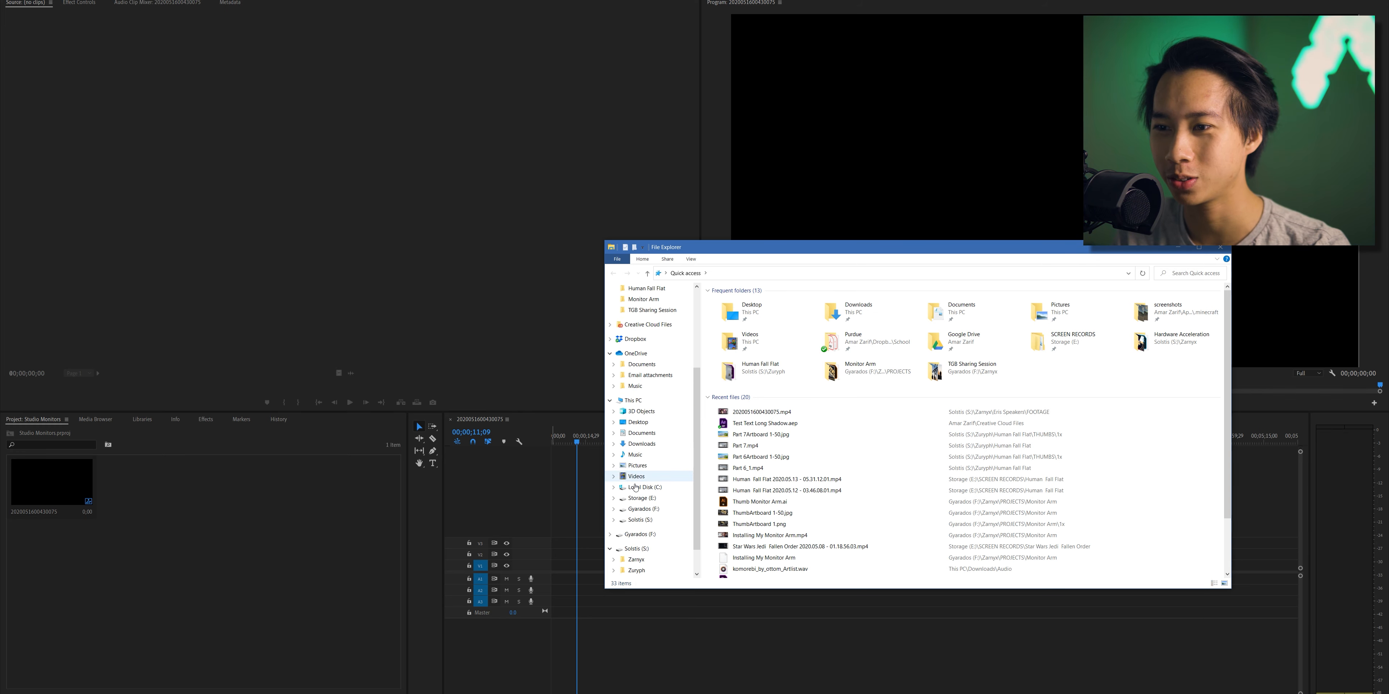
{"action": "left_click", "coordinate": [641, 498]}
{"action": "left_click", "coordinate": [613, 521]}
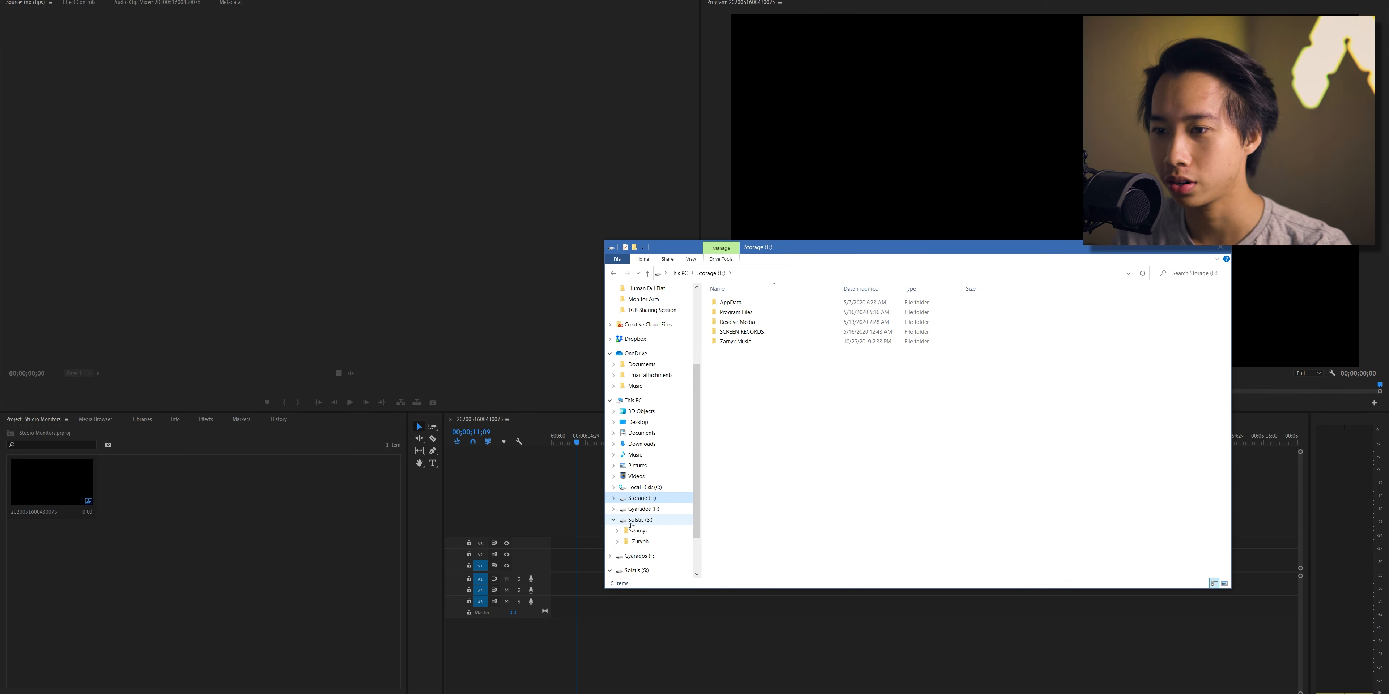
{"action": "left_click", "coordinate": [640, 531]}
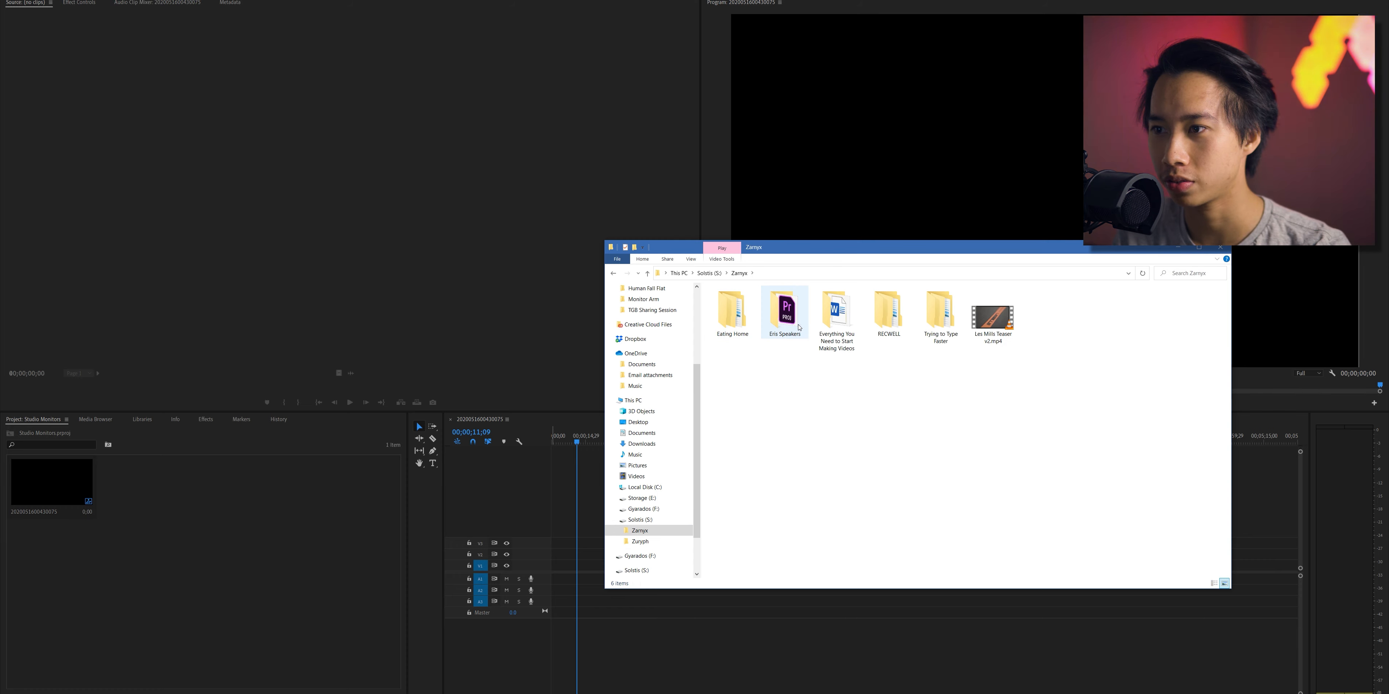
{"action": "double_click", "coordinate": [799, 327]}
- Import the FOOTAGE folder into the Premiere Pro project as a bin and open that bin
{"action": "left_click", "coordinate": [799, 317]}
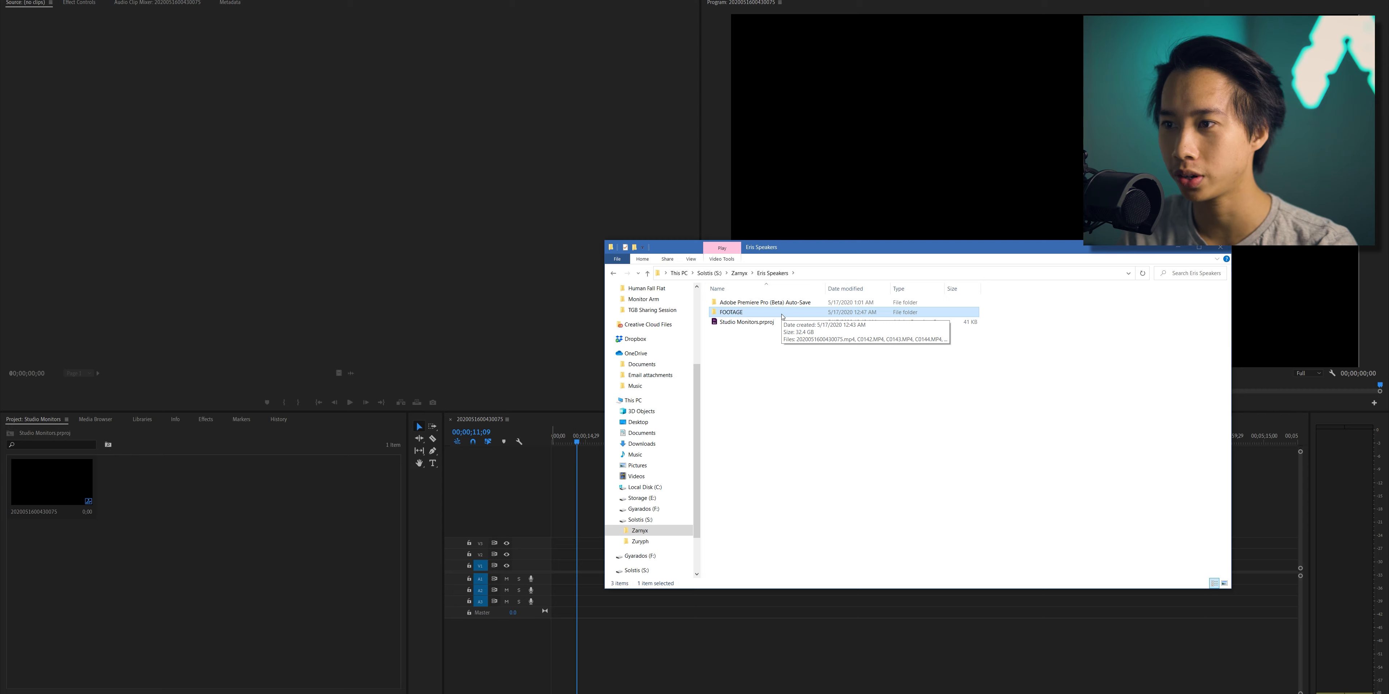
{"action": "left_click_drag", "start_coordinate": [783, 318], "coordinate": [244, 584]}
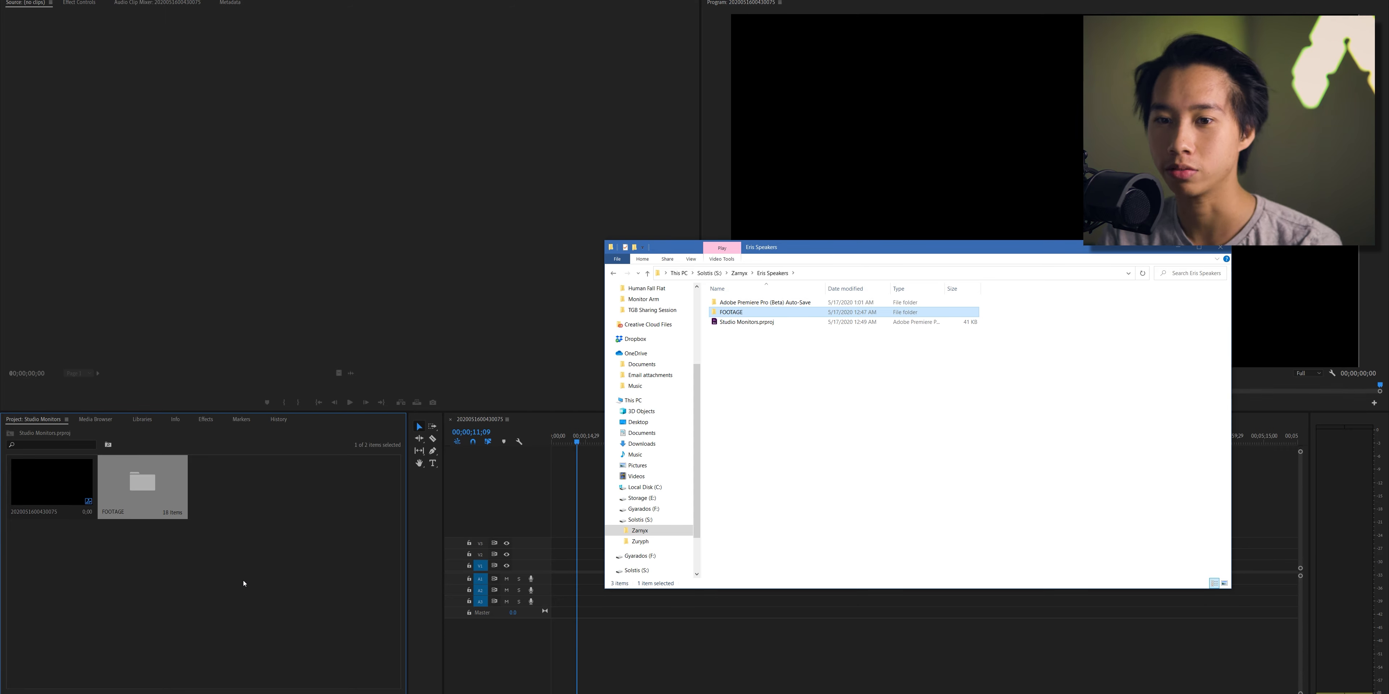
{"action": "left_click", "coordinate": [243, 583]}
{"action": "double_click", "coordinate": [143, 482]}
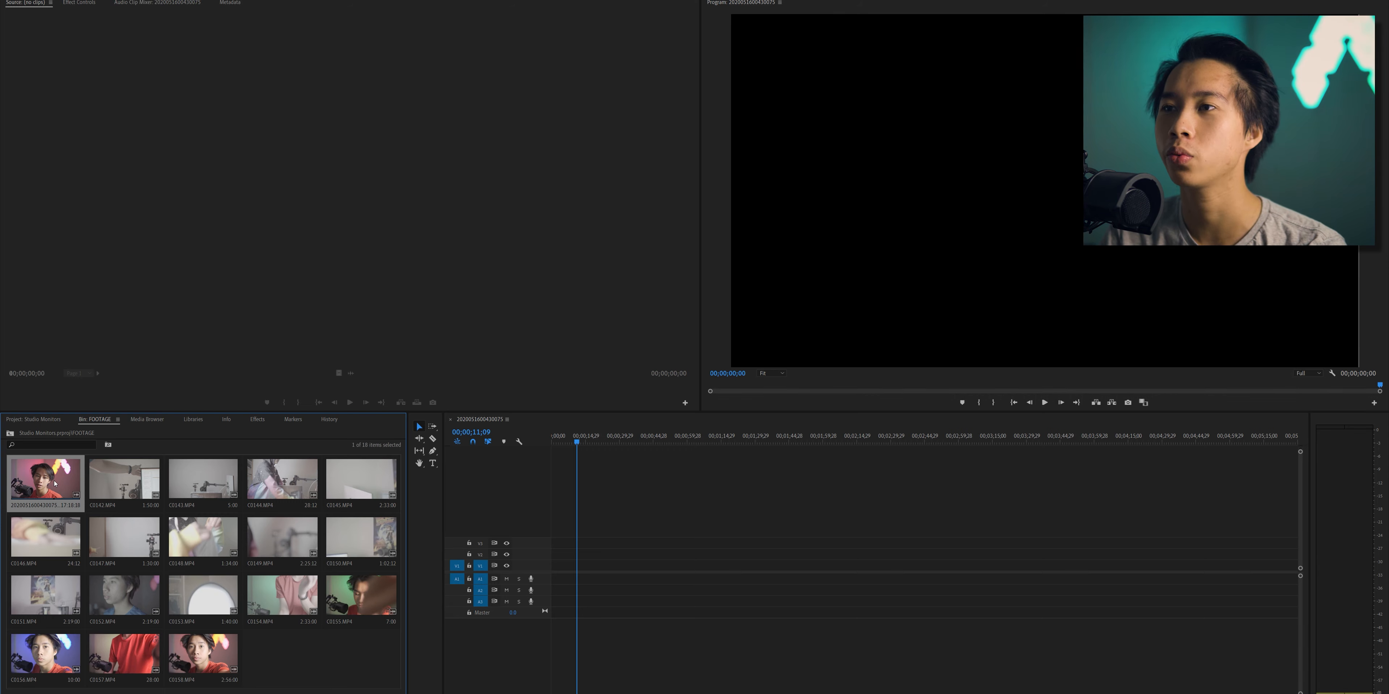
- Place the first FOOTAGE clip in the timeline, change the sequence settings to match it, and play it from the start
{"action": "left_click_drag", "start_coordinate": [54, 484], "coordinate": [582, 566]}
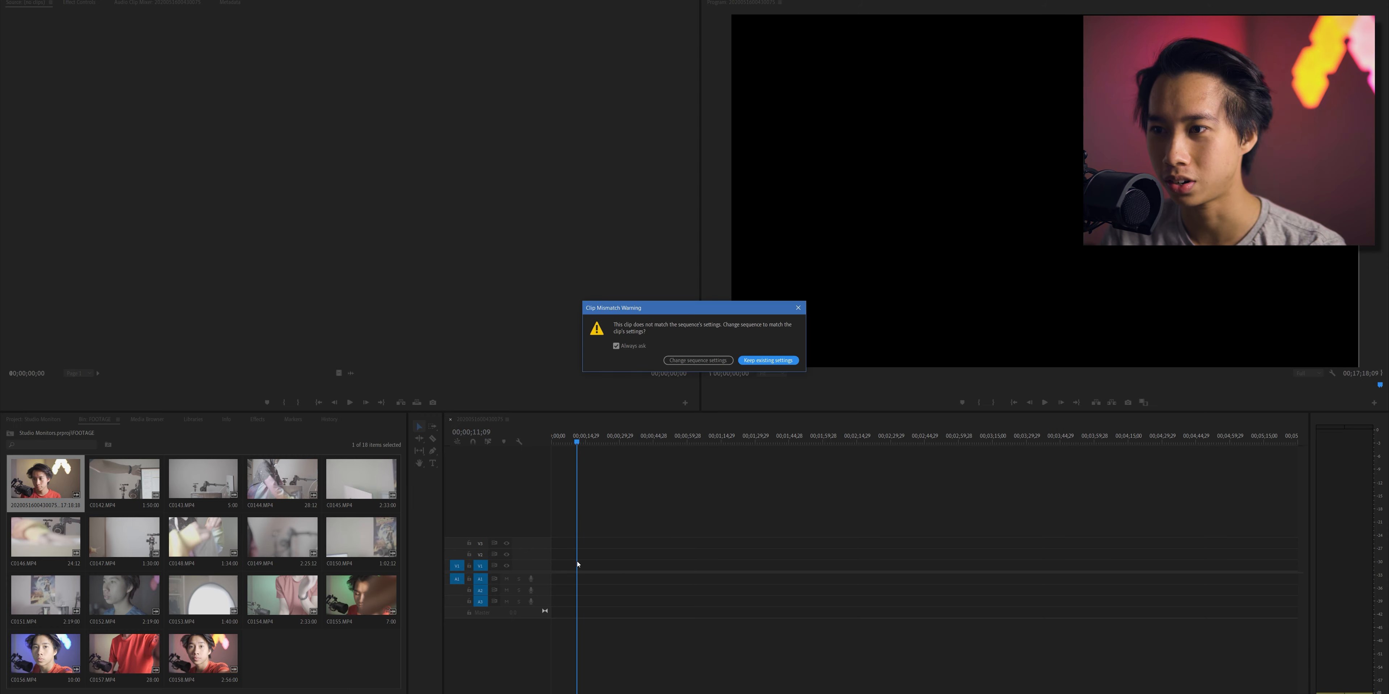
{"action": "left_click", "coordinate": [698, 360]}
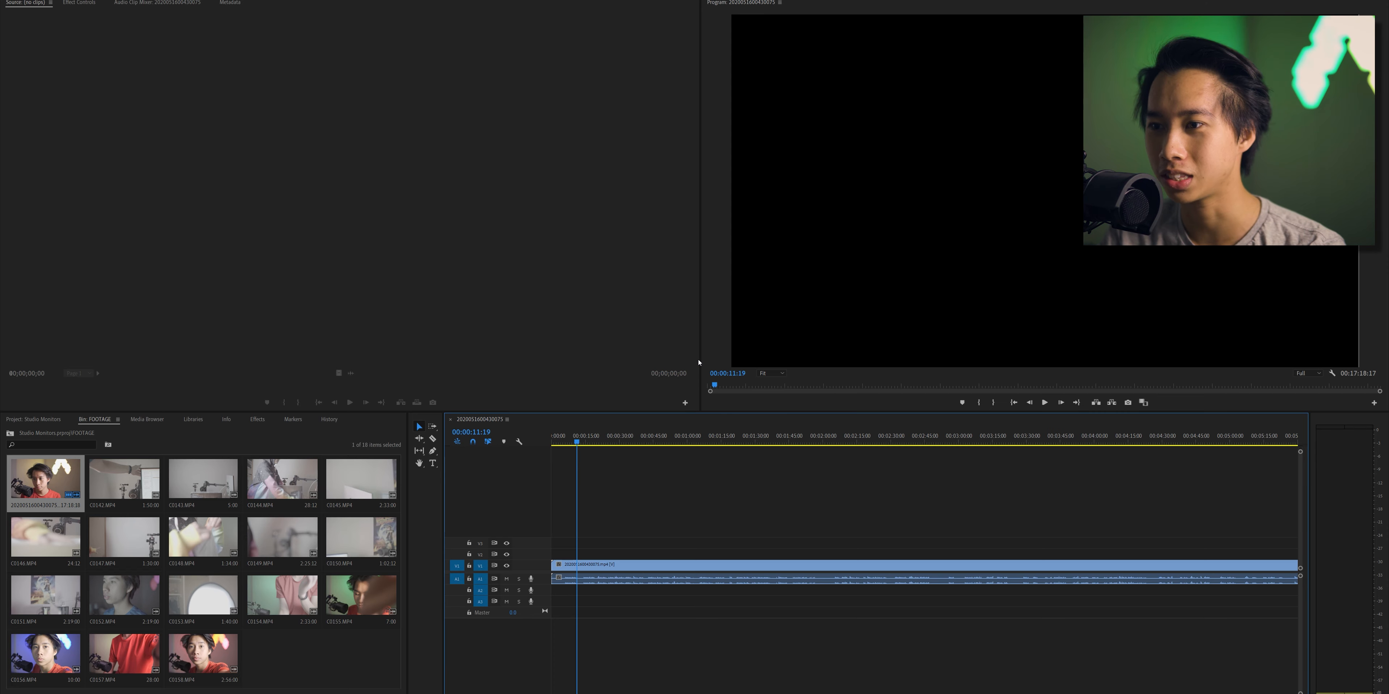
{"action": "key", "text": "Home"}
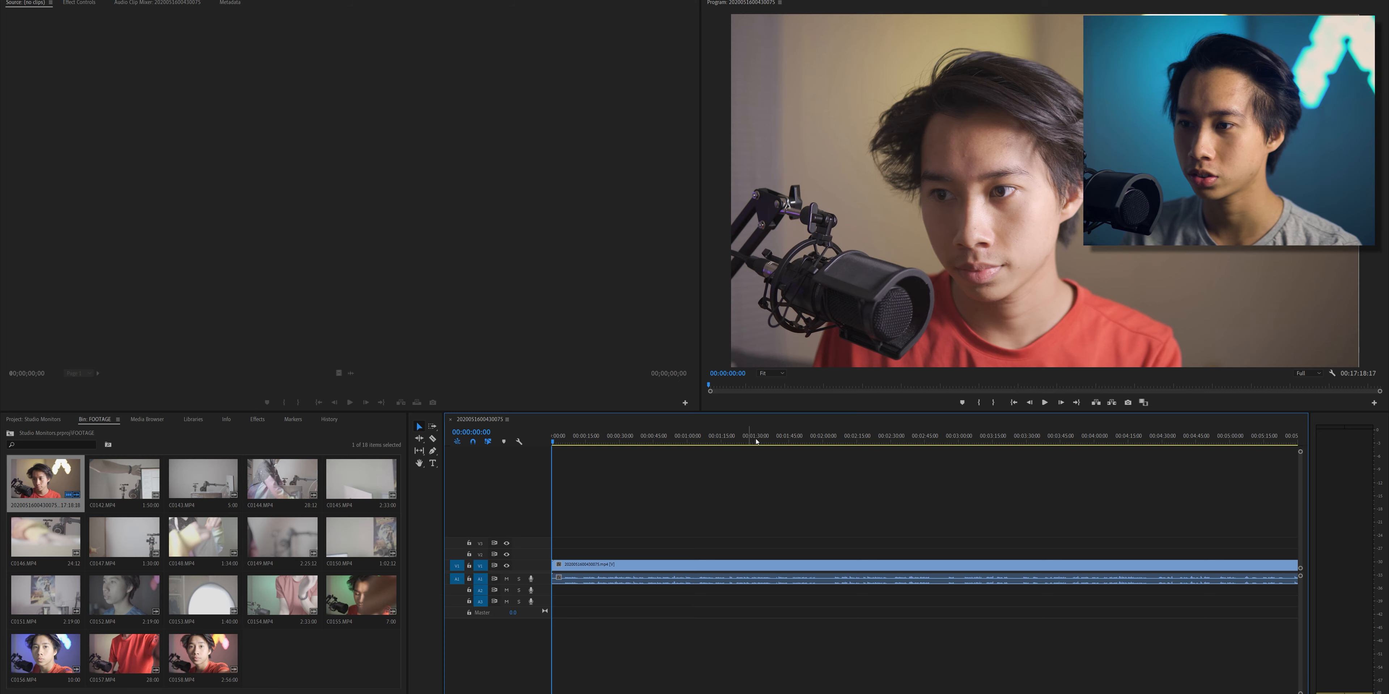
{"action": "left_click", "coordinate": [1046, 402]}
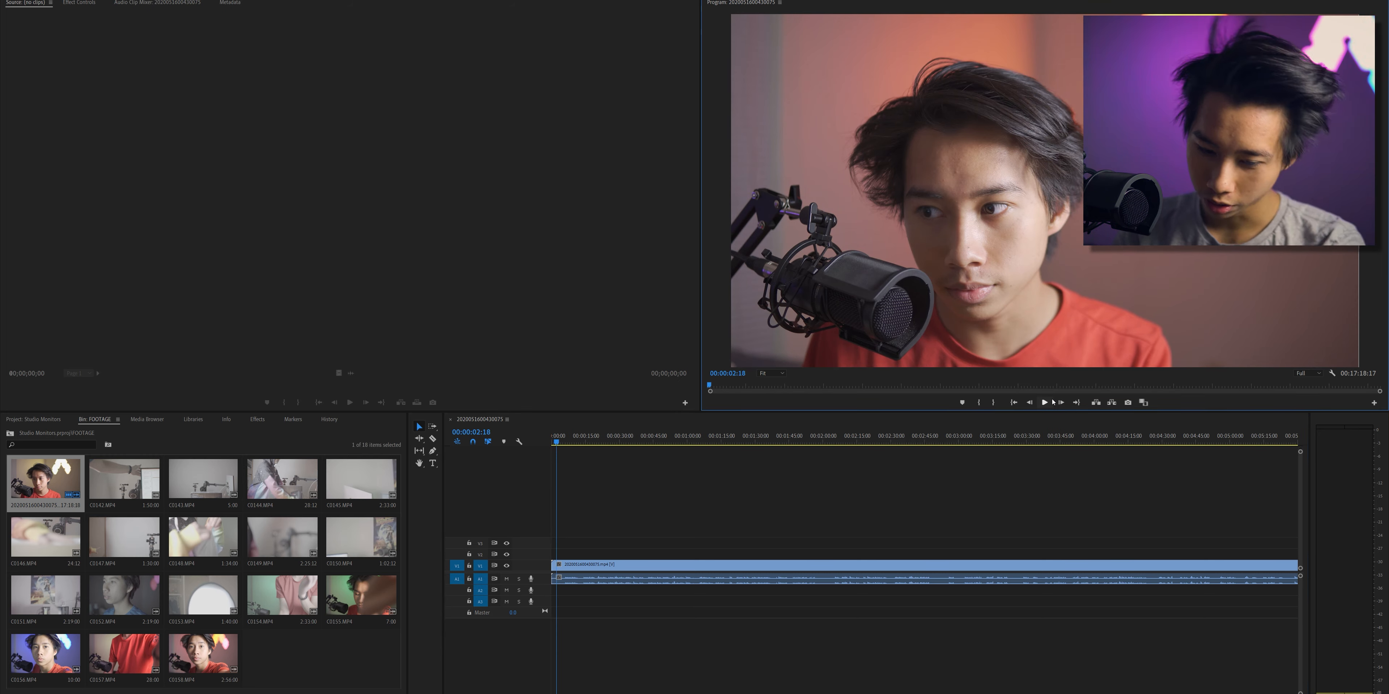
- Switch to DS4Windows and review the control mappings of the keyboard profile
{"action": "key", "text": "alt+Tab"}
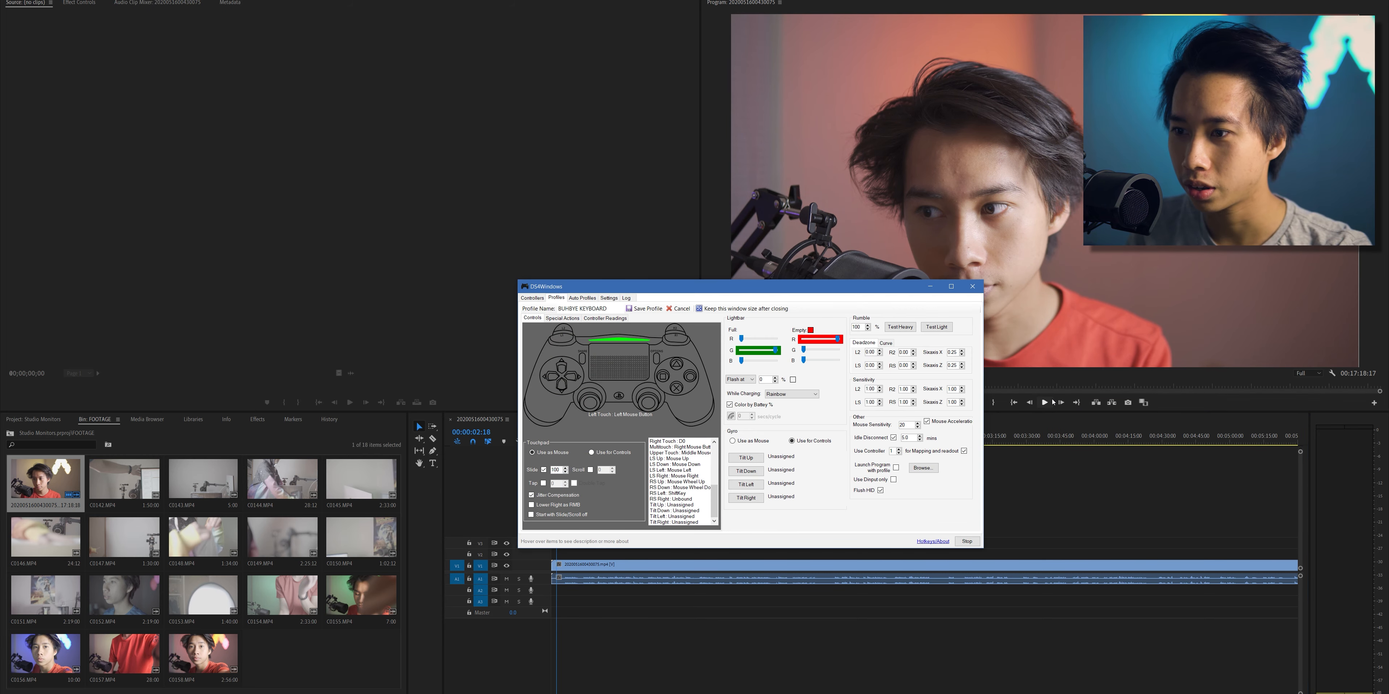
{"action": "scroll", "coordinate": [692, 478], "scroll_direction": "up", "scroll_amount": 3}
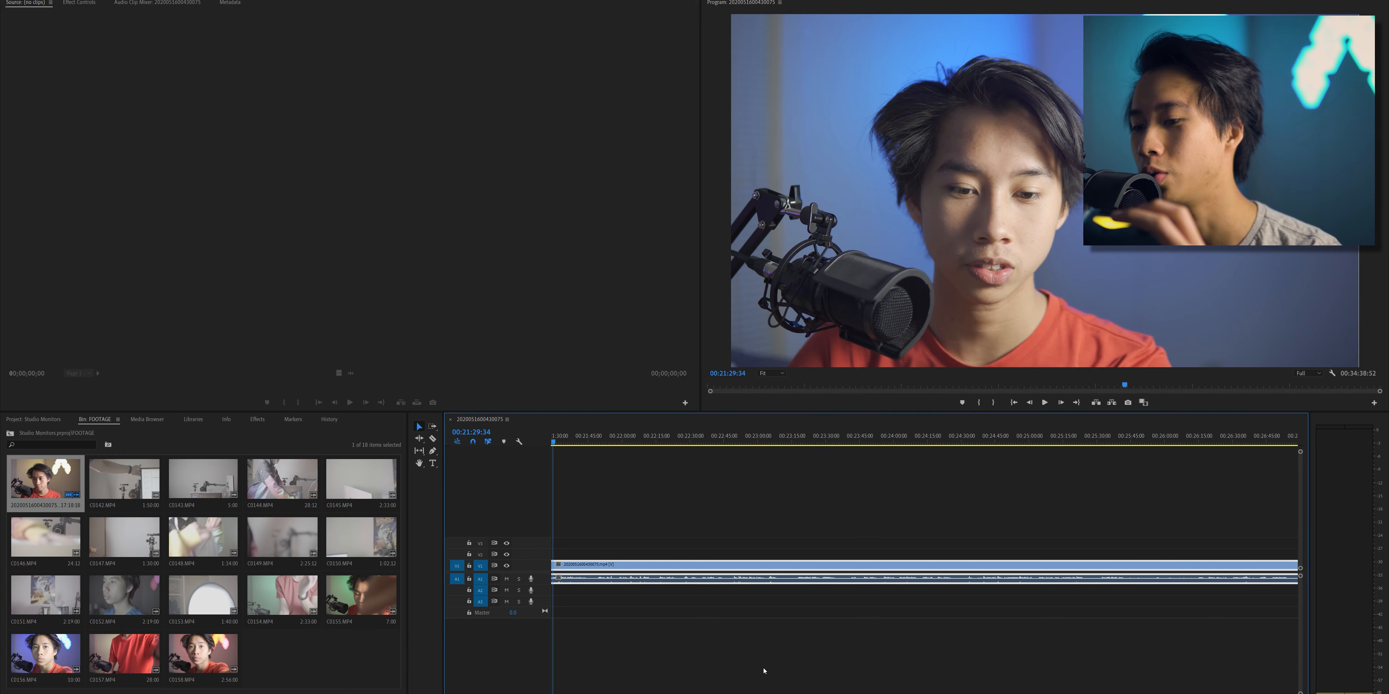
- Look over the repeated clips in the Premiere Pro timeline and fit the entire sequence in view
{"action": "scroll", "coordinate": [764, 671], "scroll_direction": "up", "scroll_amount": 10}
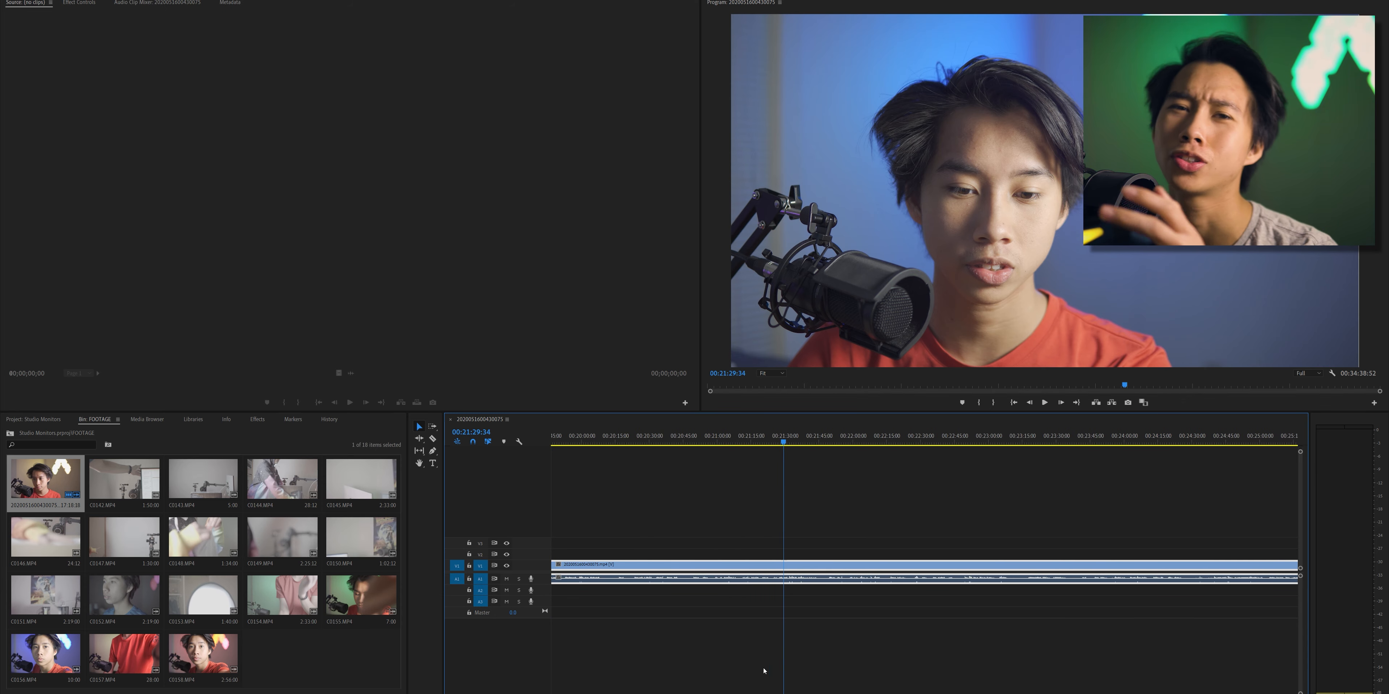
{"action": "scroll", "coordinate": [763, 670], "scroll_direction": "up", "scroll_amount": 8}
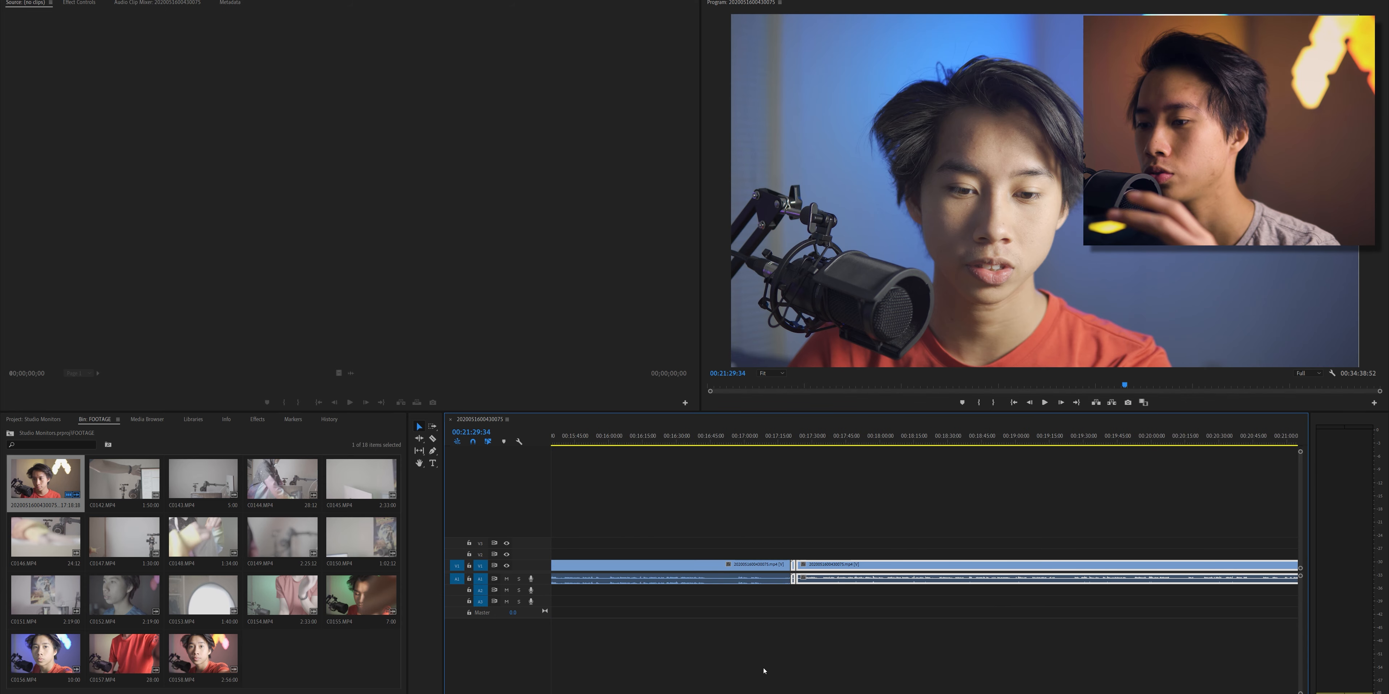
{"action": "left_click", "coordinate": [764, 573]}
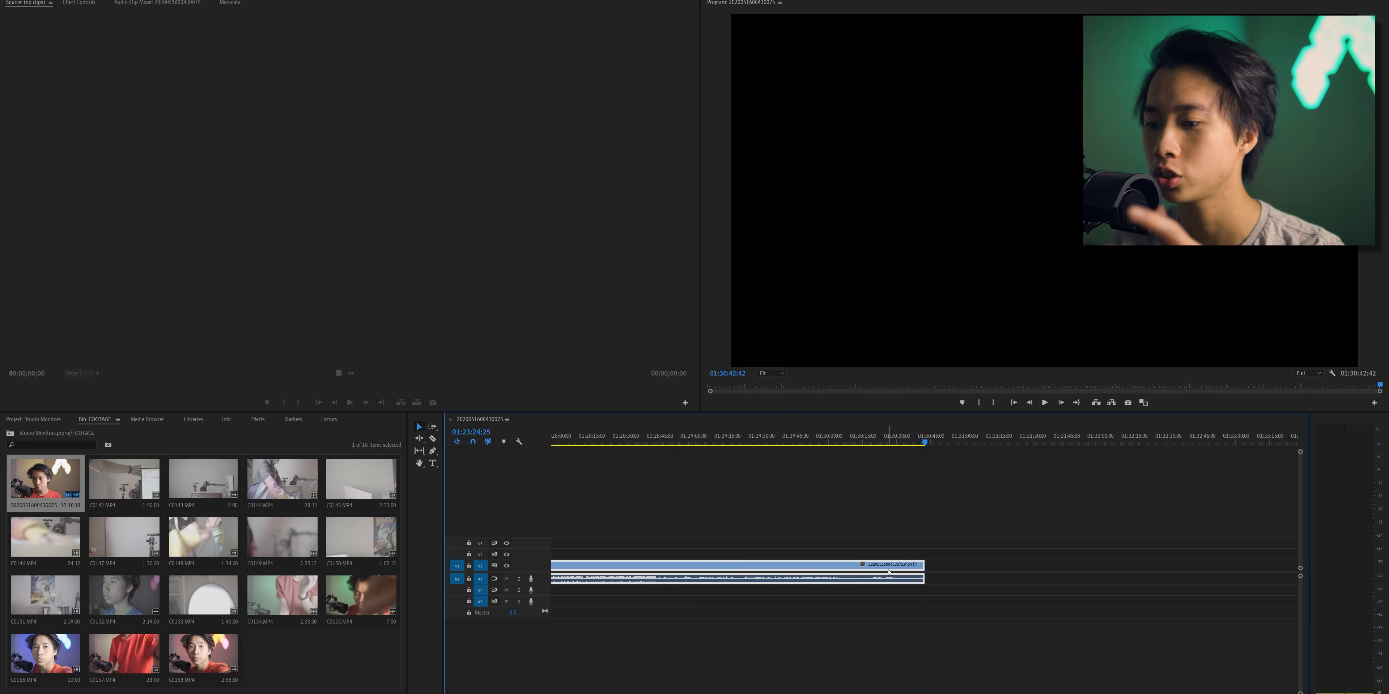
{"action": "key", "text": "backslash"}
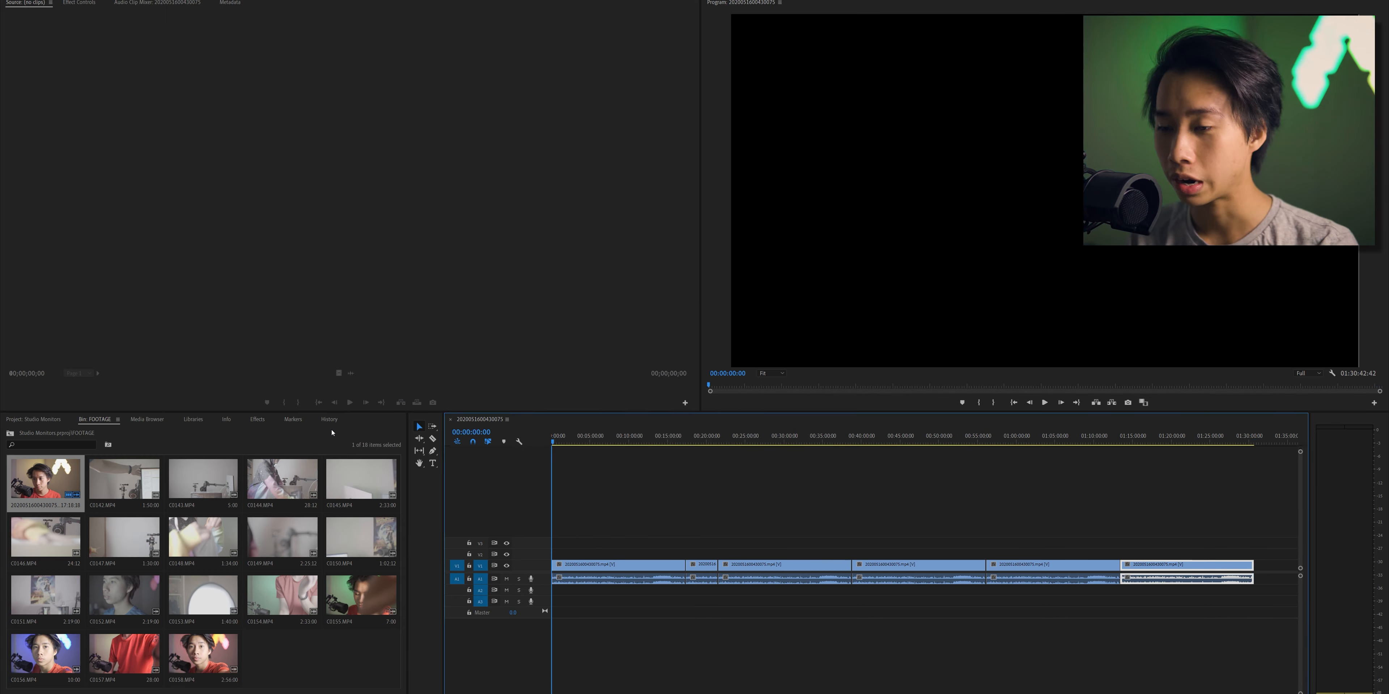
- Undo the repeated clip placements until the timeline is empty, and place the first FOOTAGE clip back at the sequence start
{"action": "key", "text": "ctrl+z"}
{"action": "key", "text": "ctrl+z"}
{"action": "key", "text": "ctrl+z"}
{"action": "key", "text": "ctrl+z"}
{"action": "key", "text": "ctrl+z"}
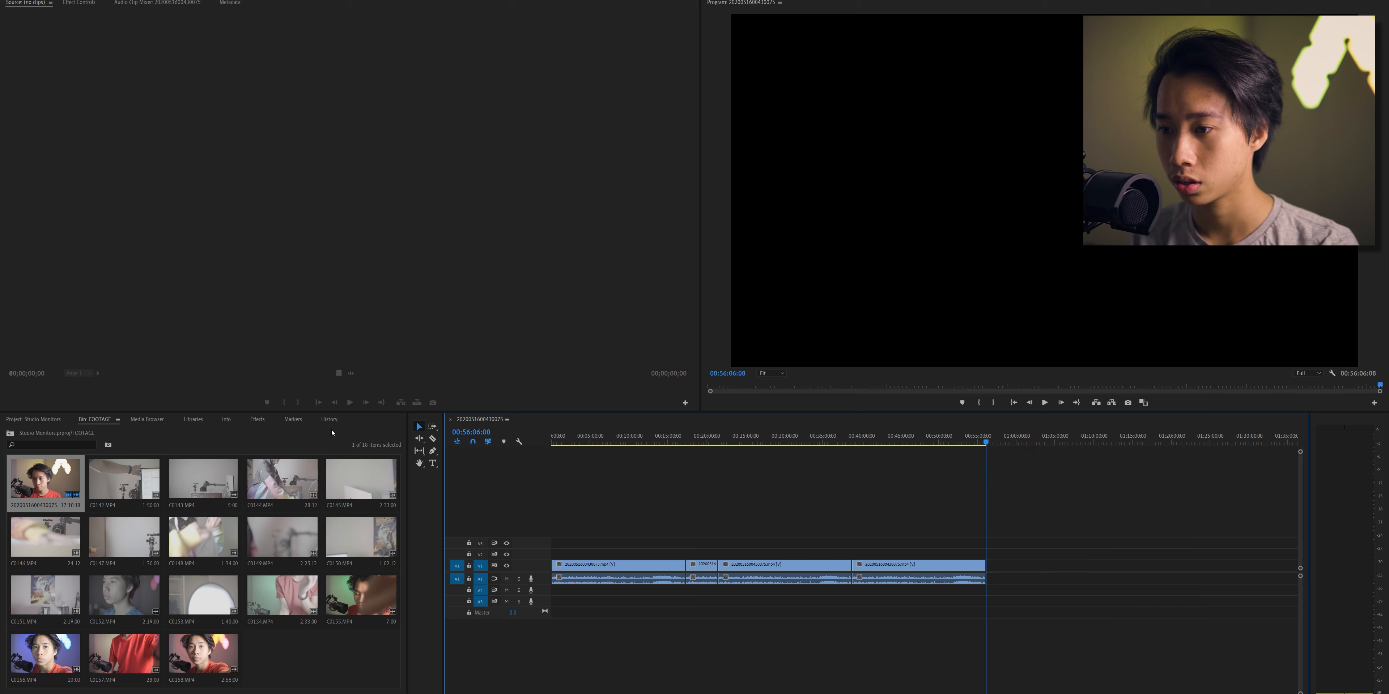
{"action": "key", "text": "ctrl+z"}
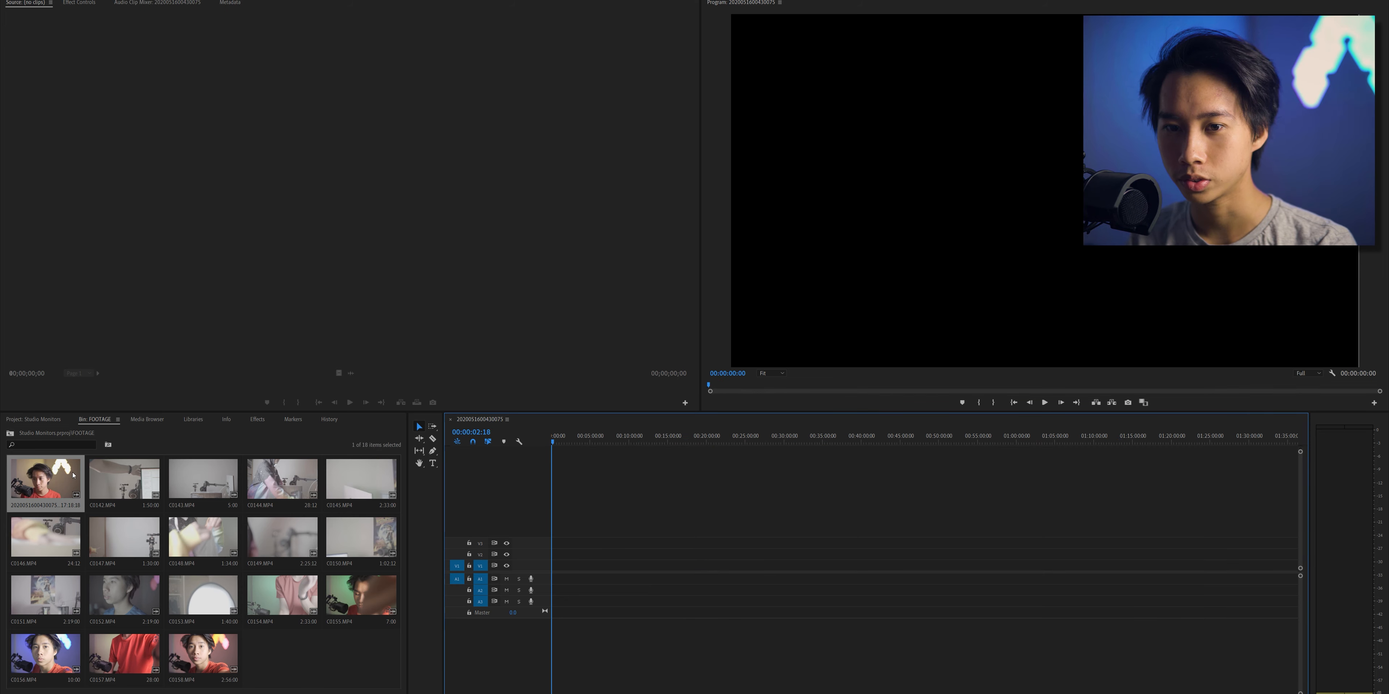
{"action": "left_click_drag", "start_coordinate": [74, 475], "coordinate": [546, 567]}
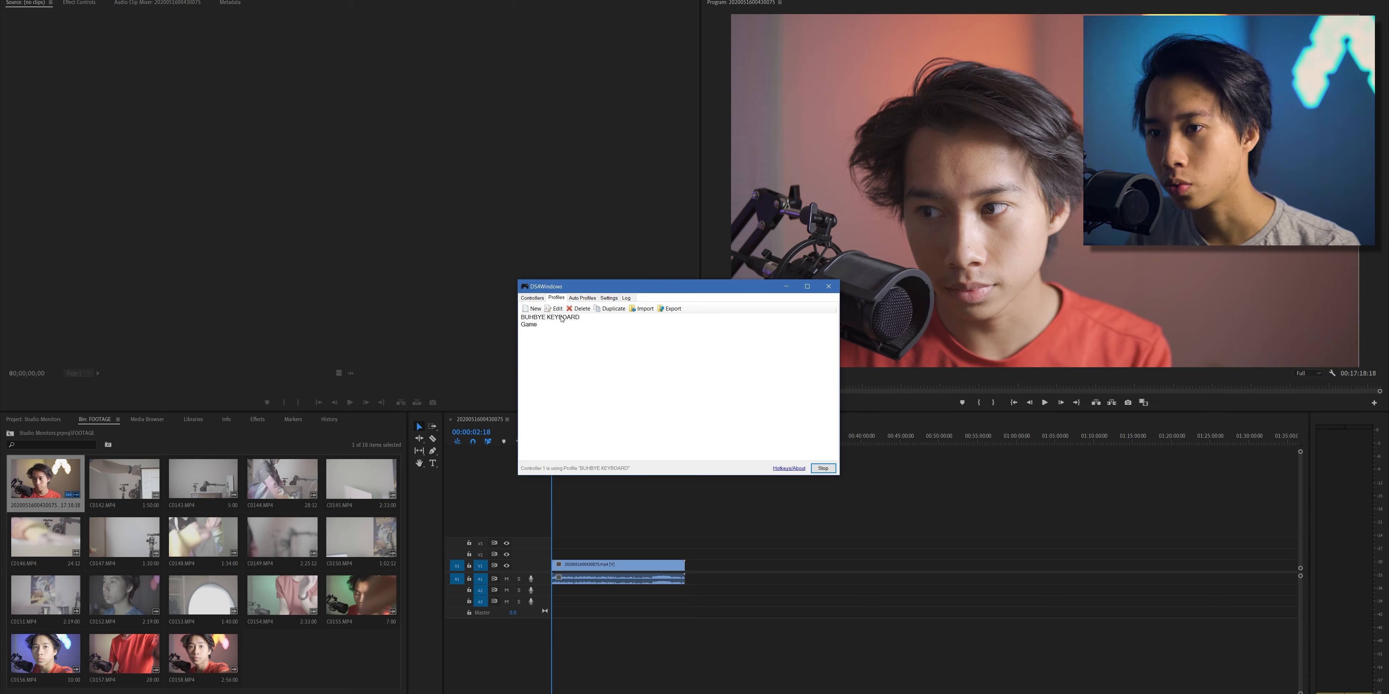
- Open a touchpad mapping in the BUHBYE KEYBOARD profile in DS4Windows, and briefly play the sequence in Premiere Pro
{"action": "double_click", "coordinate": [561, 318]}
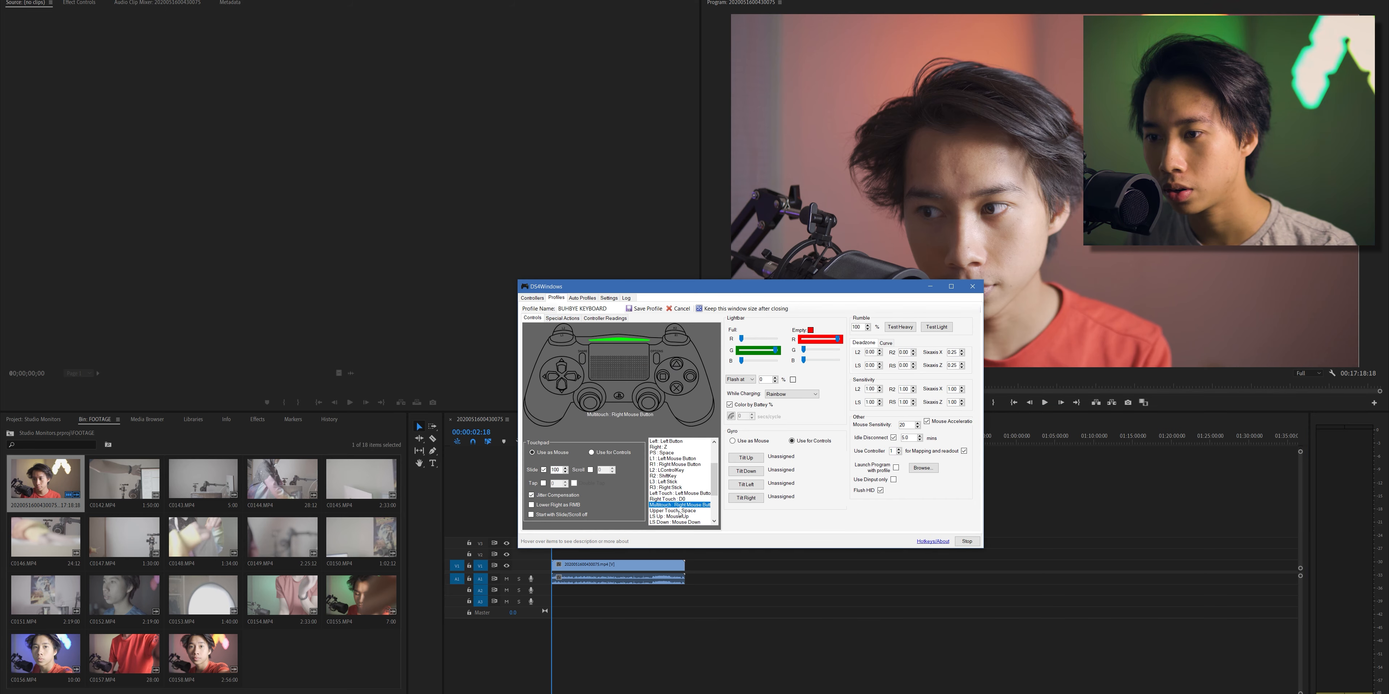
{"action": "double_click", "coordinate": [683, 500]}
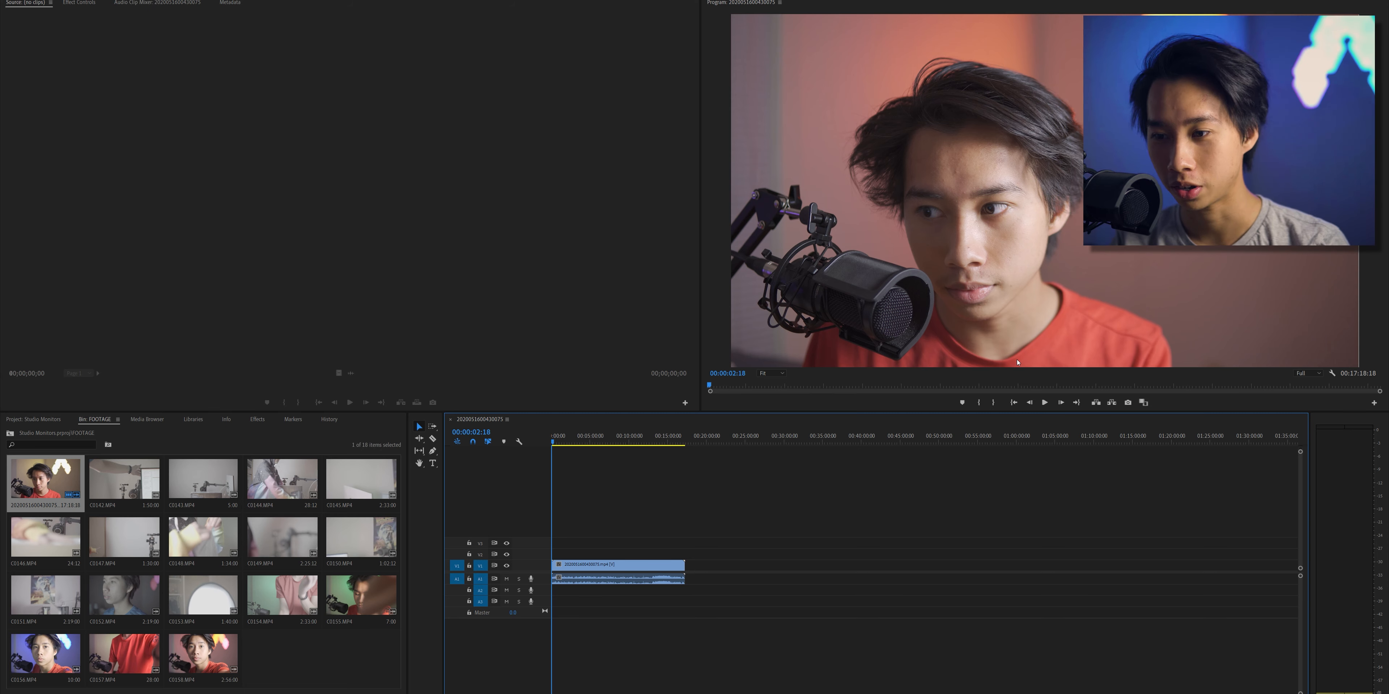
{"action": "key", "text": "space"}
{"action": "key", "text": "space"}
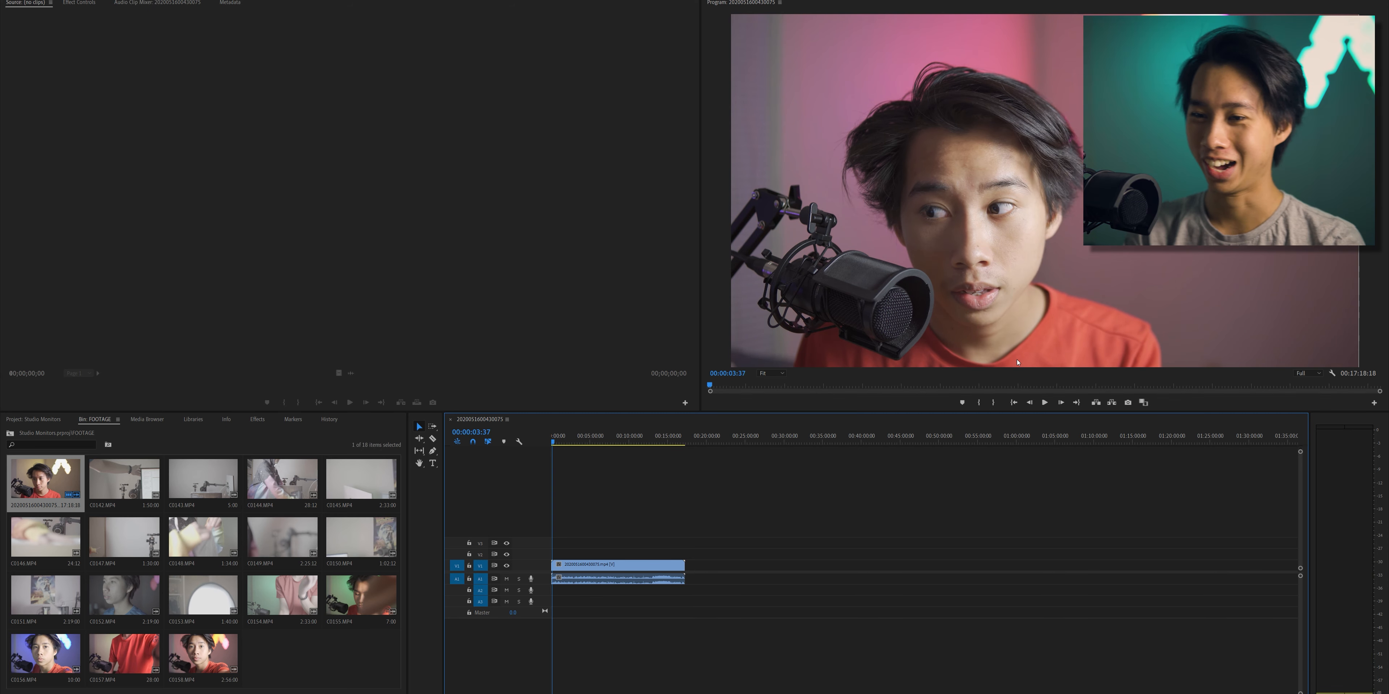
- Open File Explorer, browse from Documents for the separate audio recording, and add it to the timeline on a track below the footage clip
{"action": "mouse_move", "coordinate": [602, 693]}
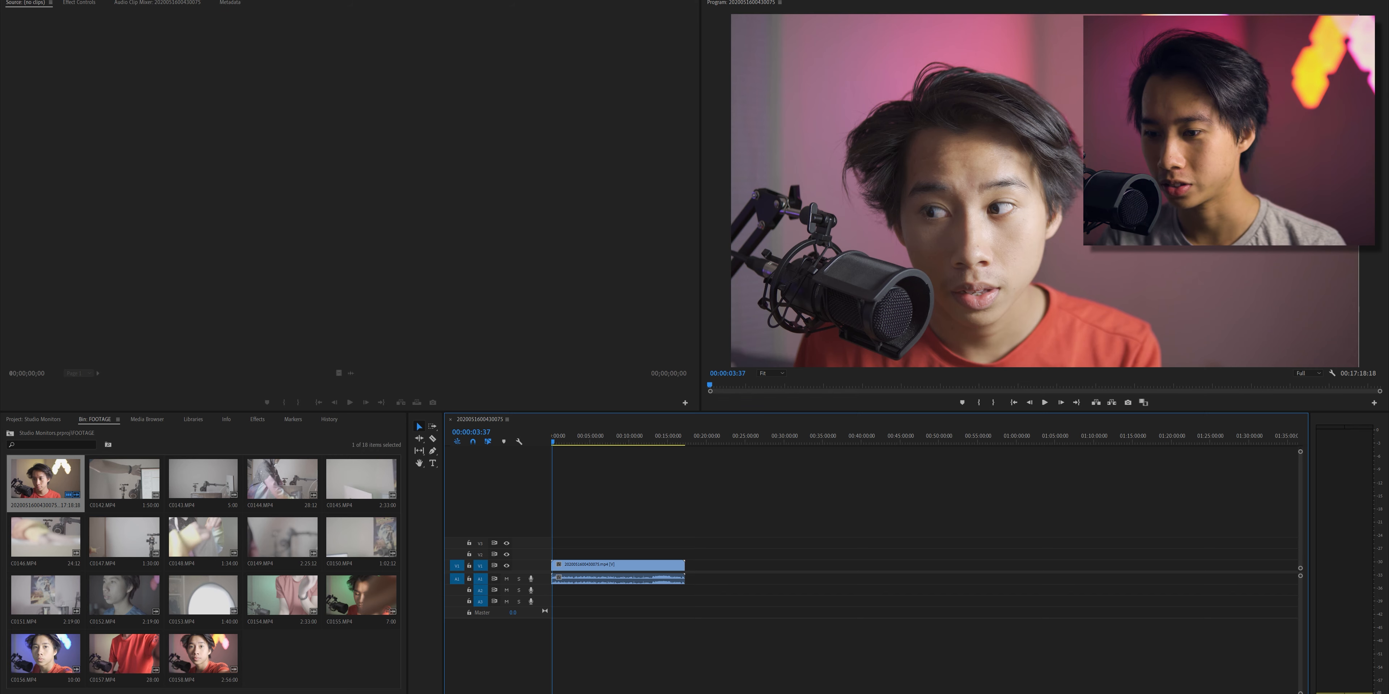
{"action": "left_click", "coordinate": [601, 693]}
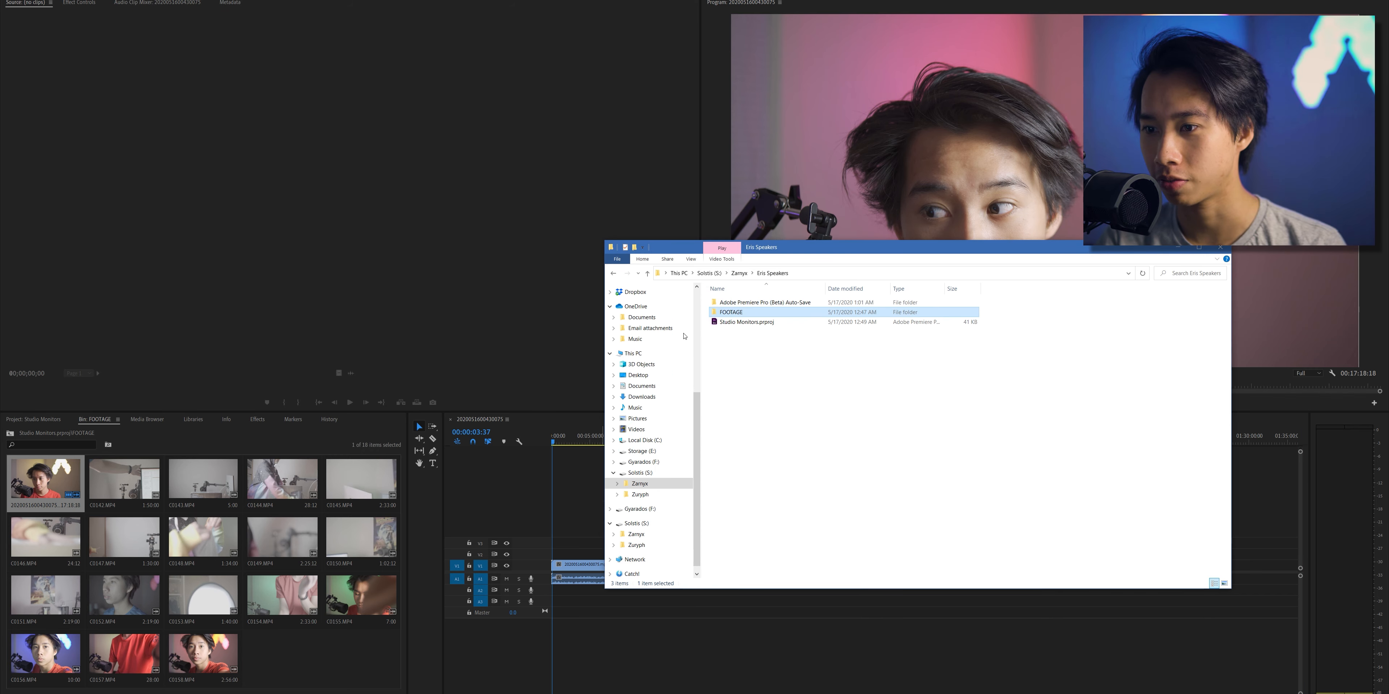
{"action": "scroll", "coordinate": [630, 451], "scroll_direction": "down", "scroll_amount": 1}
{"action": "scroll", "coordinate": [631, 451], "scroll_direction": "up", "scroll_amount": 5}
{"action": "left_click", "coordinate": [632, 328]}
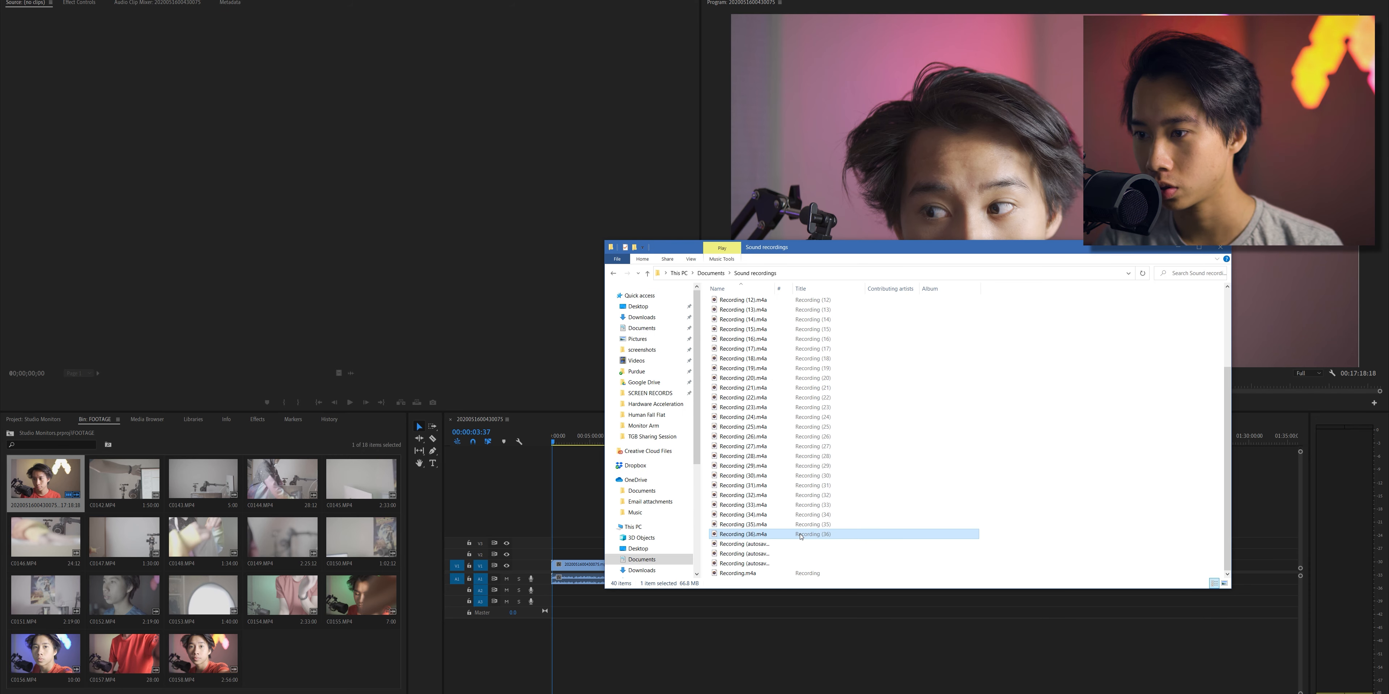
{"action": "left_click_drag", "start_coordinate": [801, 536], "coordinate": [676, 647]}
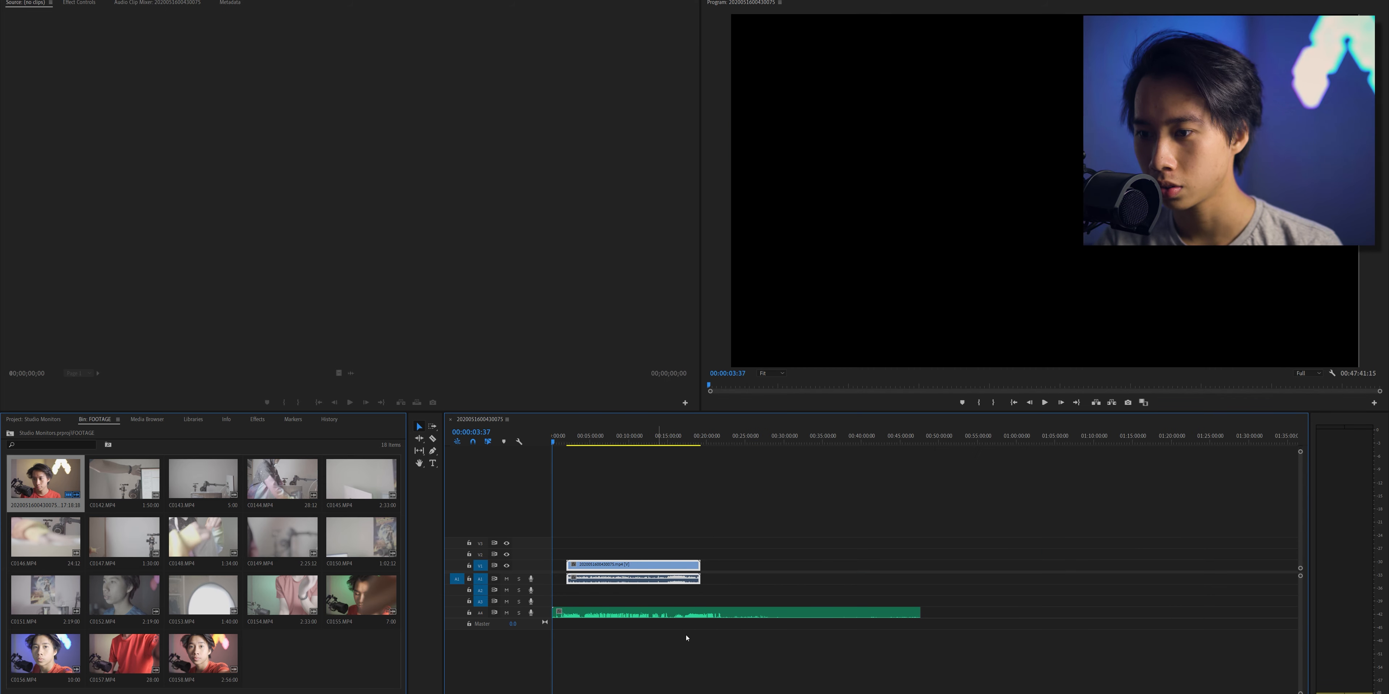
- Move the footage clip back to the start of the sequence and mark the clip's range with In and Out points
{"action": "key", "text": "="}
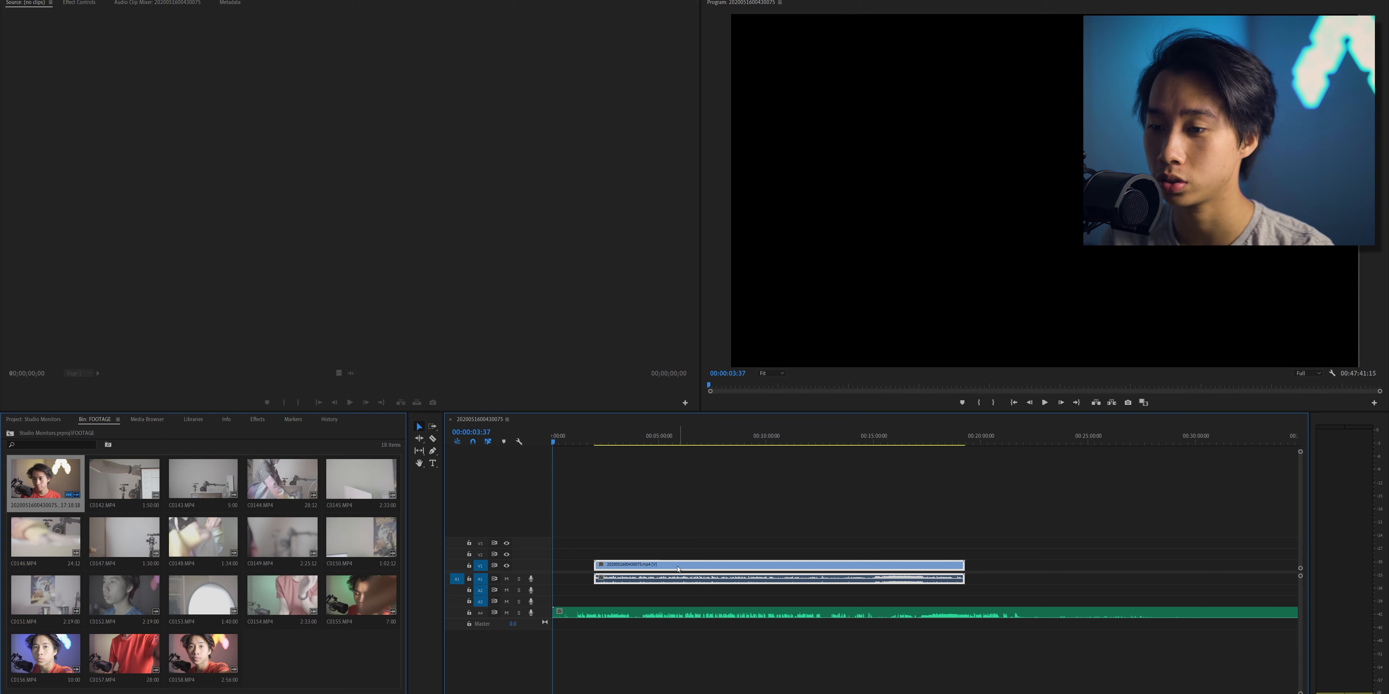
{"action": "key", "text": "space"}
{"action": "left_click_drag", "start_coordinate": [642, 569], "coordinate": [604, 575]}
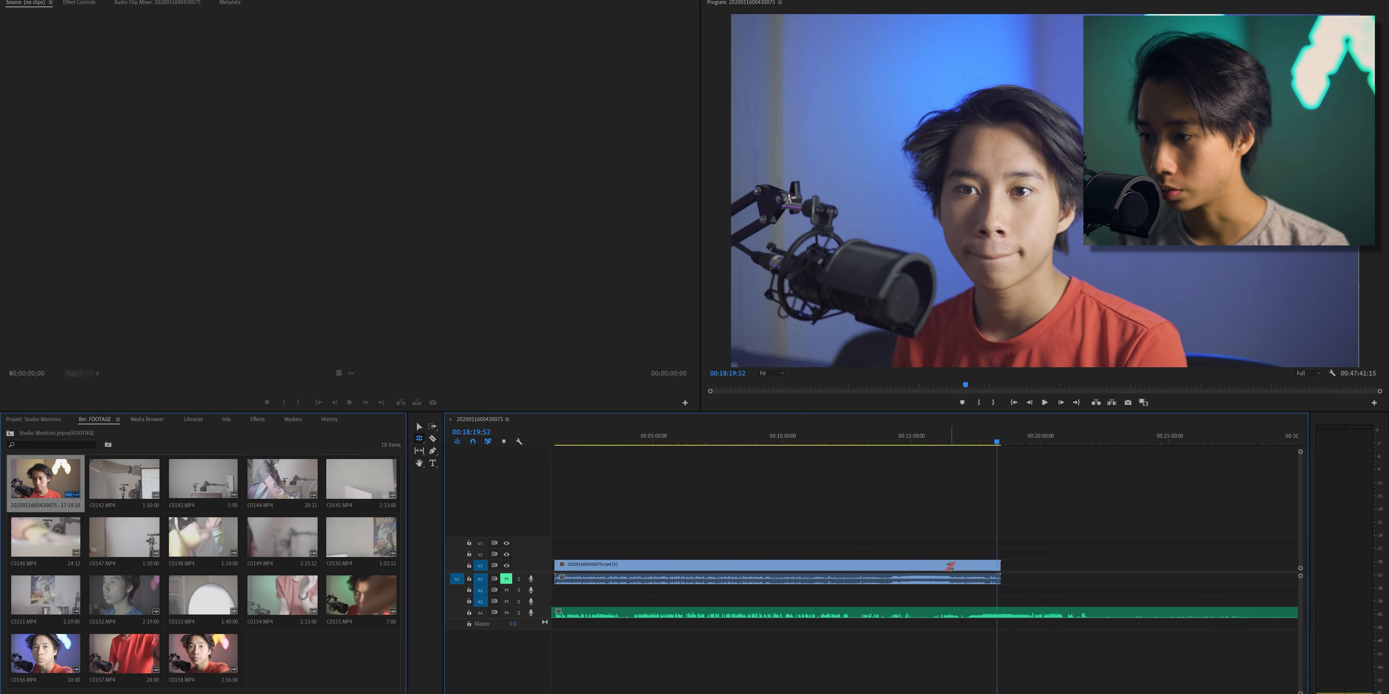
{"action": "key", "text": "v"}
{"action": "key", "text": "x"}
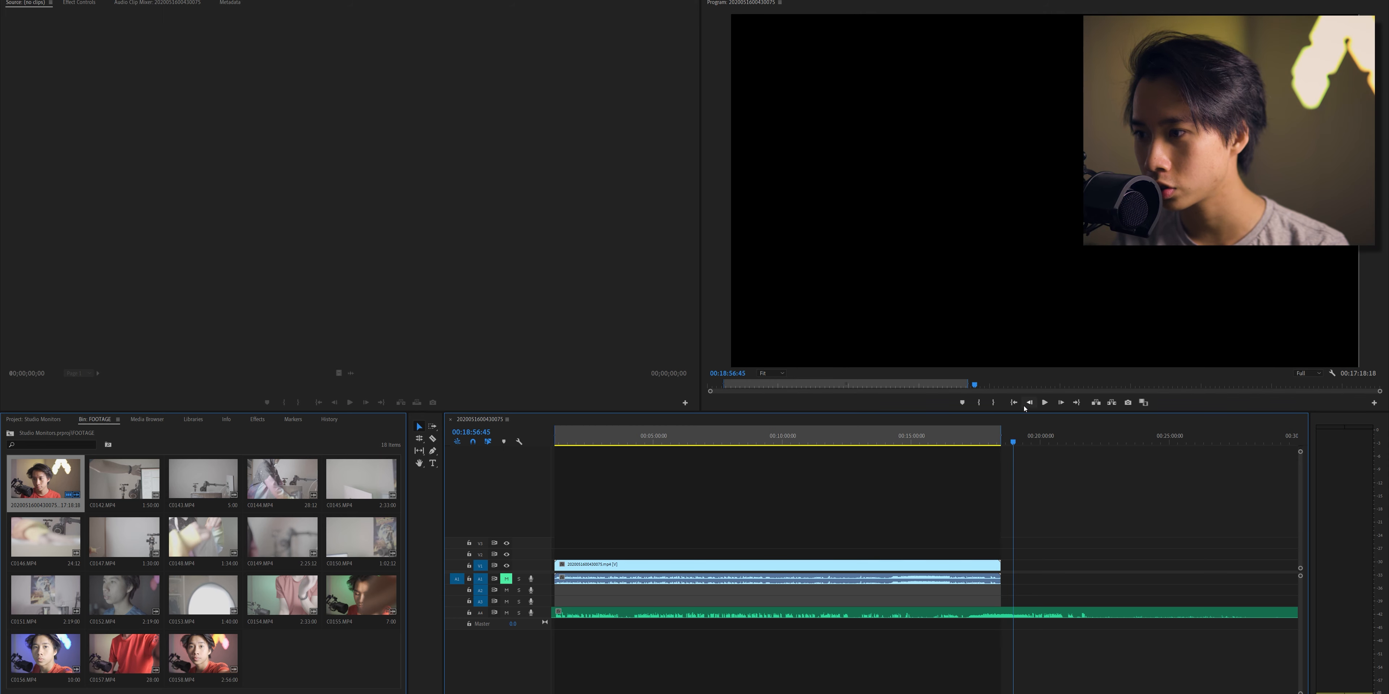
- Move the footage clip along the timeline to start at about 00:04:12, near the matching speech in the audio recording
{"action": "key", "text": "space"}
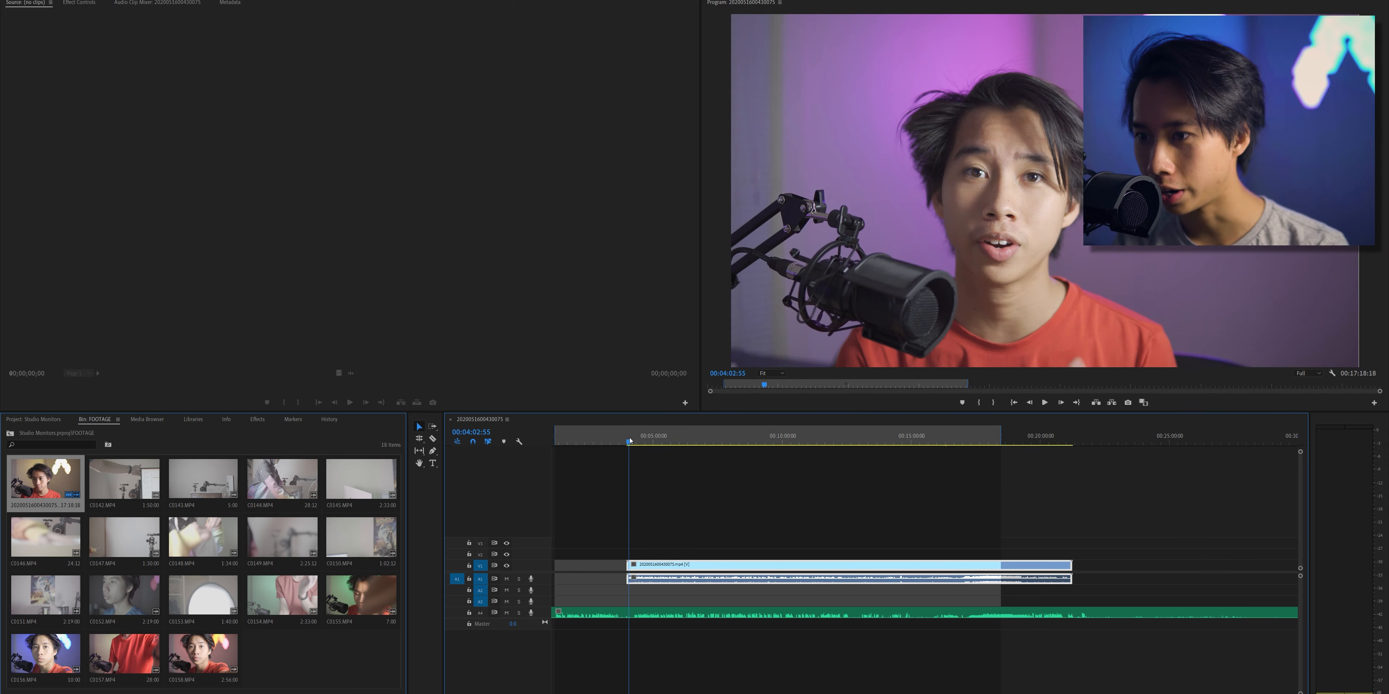
{"action": "left_click_drag", "start_coordinate": [632, 440], "coordinate": [629, 441]}
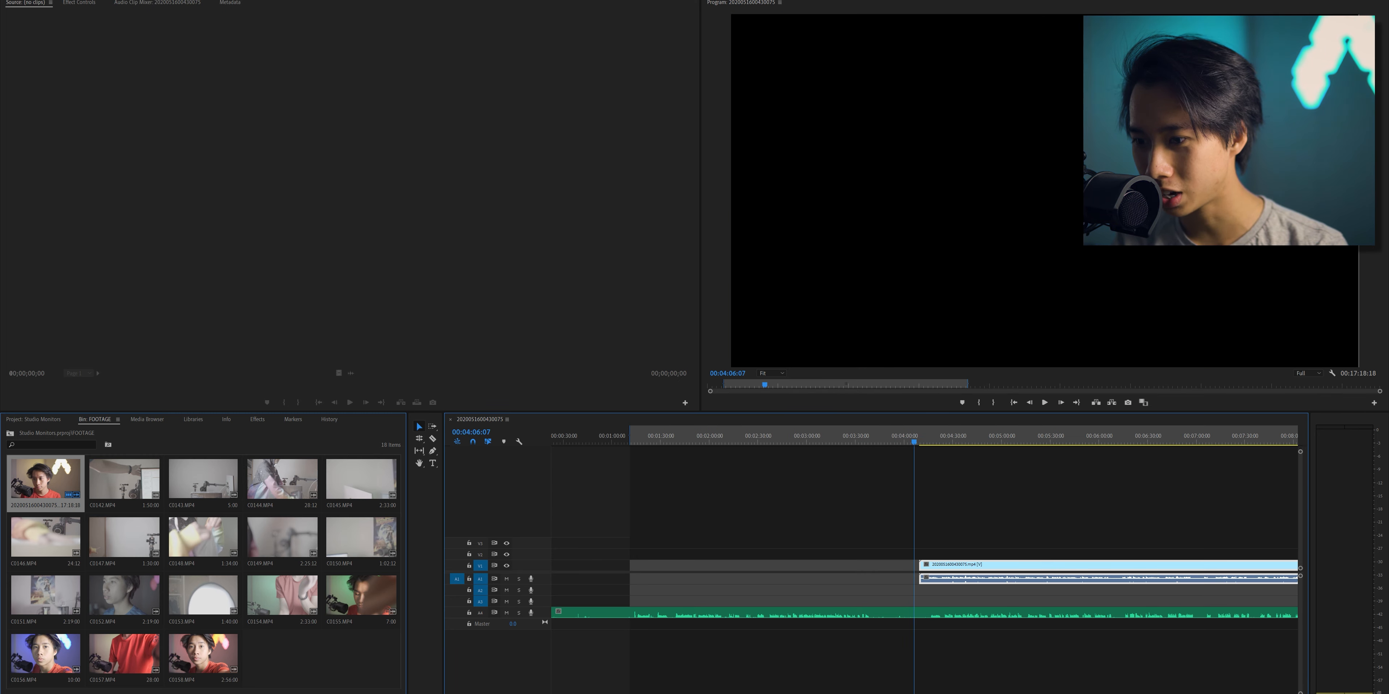
{"action": "key", "text": "equal"}
{"action": "key", "text": "equal"}
{"action": "key", "text": "equal"}
{"action": "key", "text": "equal"}
{"action": "key", "text": "equal"}
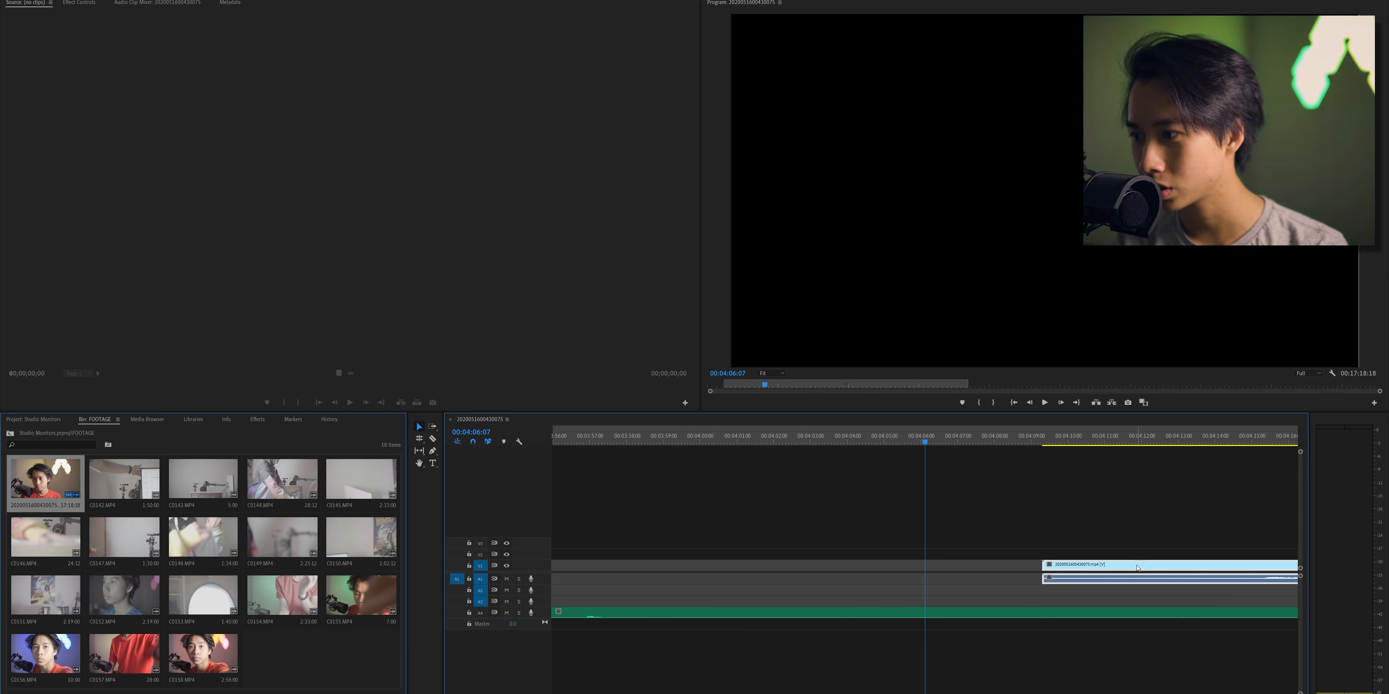
{"action": "left_click_drag", "start_coordinate": [1138, 584], "coordinate": [1245, 570]}
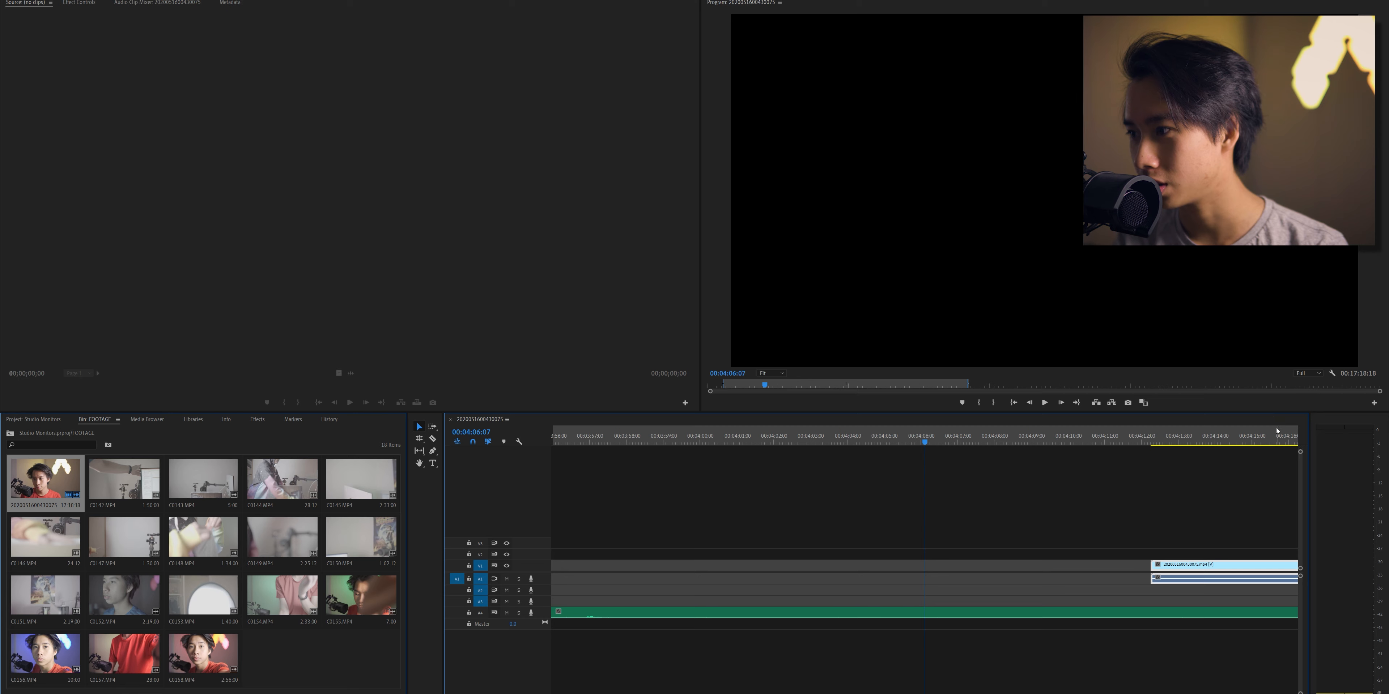
- Shift the footage clip to start at about 00:04:11, aligning its waveform with the audio recording, and play it to check the sync
{"action": "left_click", "coordinate": [1294, 438]}
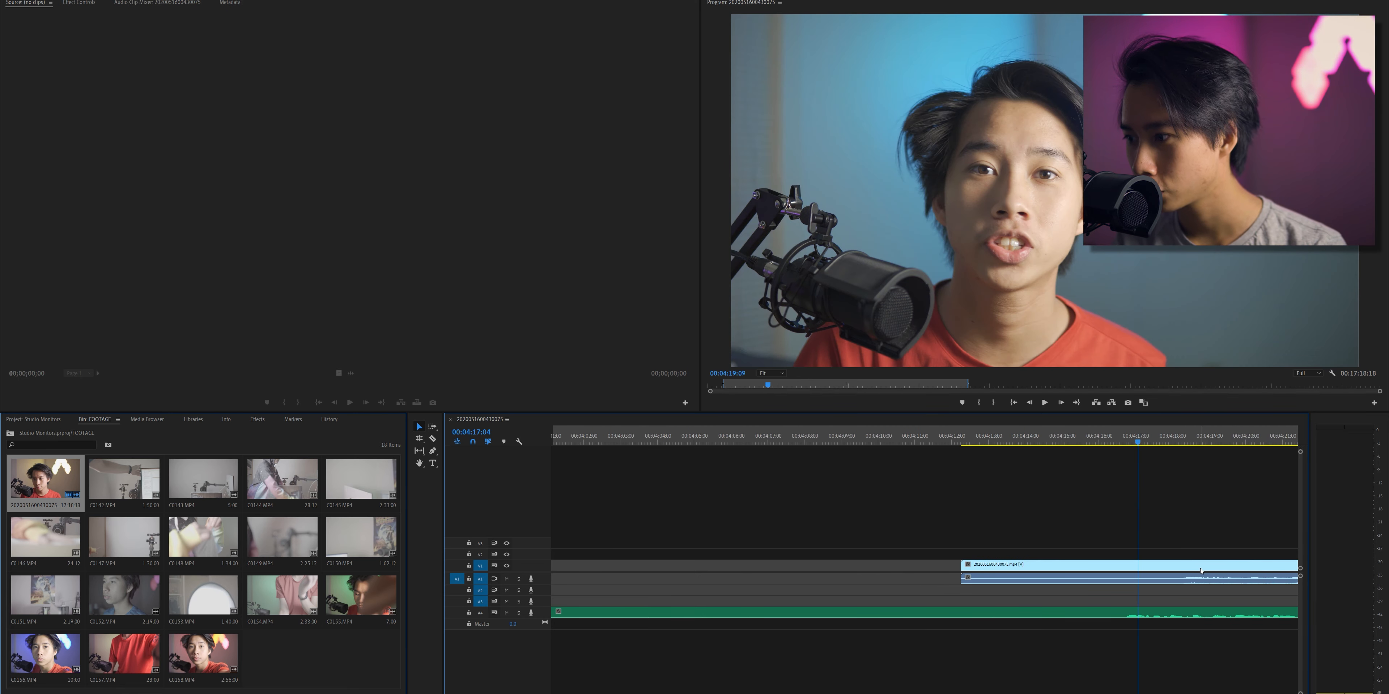
{"action": "left_click_drag", "start_coordinate": [1201, 578], "coordinate": [1144, 581]}
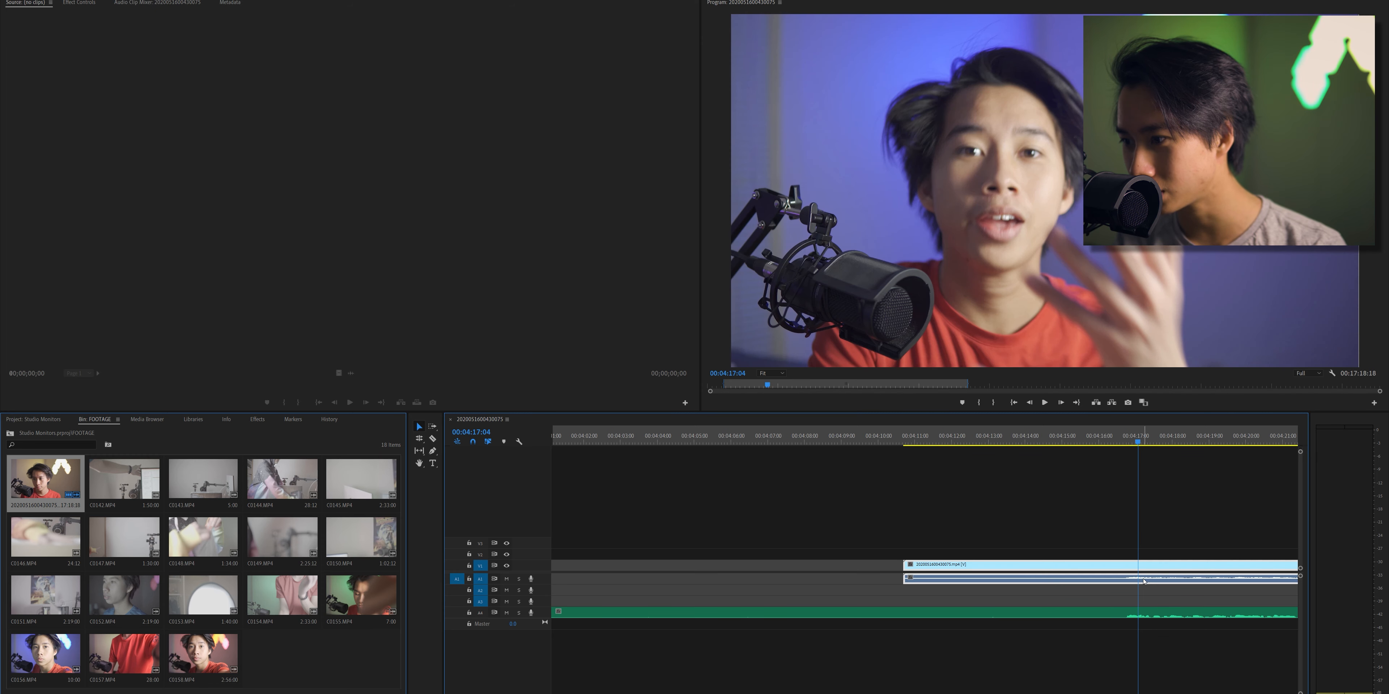
{"action": "left_click", "coordinate": [1090, 443]}
{"action": "key", "text": "space"}
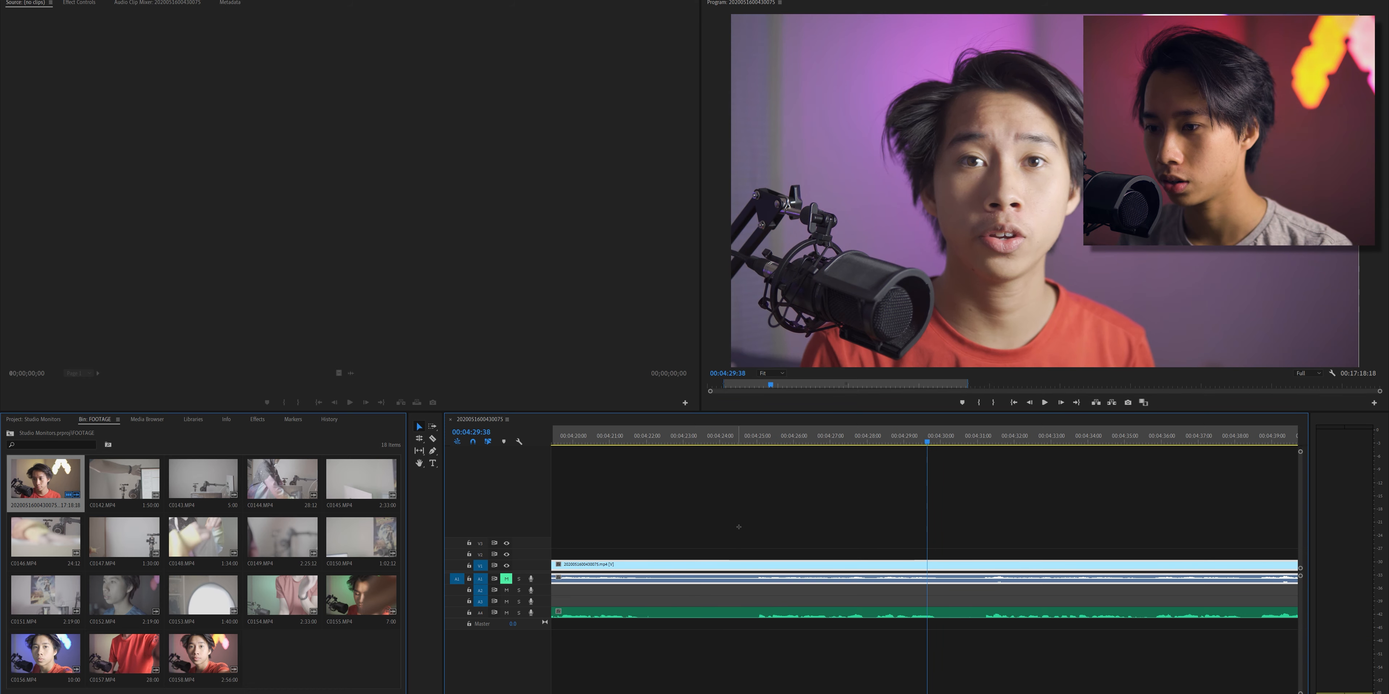
- Replace the camera audio on A1 by moving the separate audio recording up directly beneath the video clip
{"action": "left_click_drag", "start_coordinate": [738, 534], "coordinate": [732, 678]}
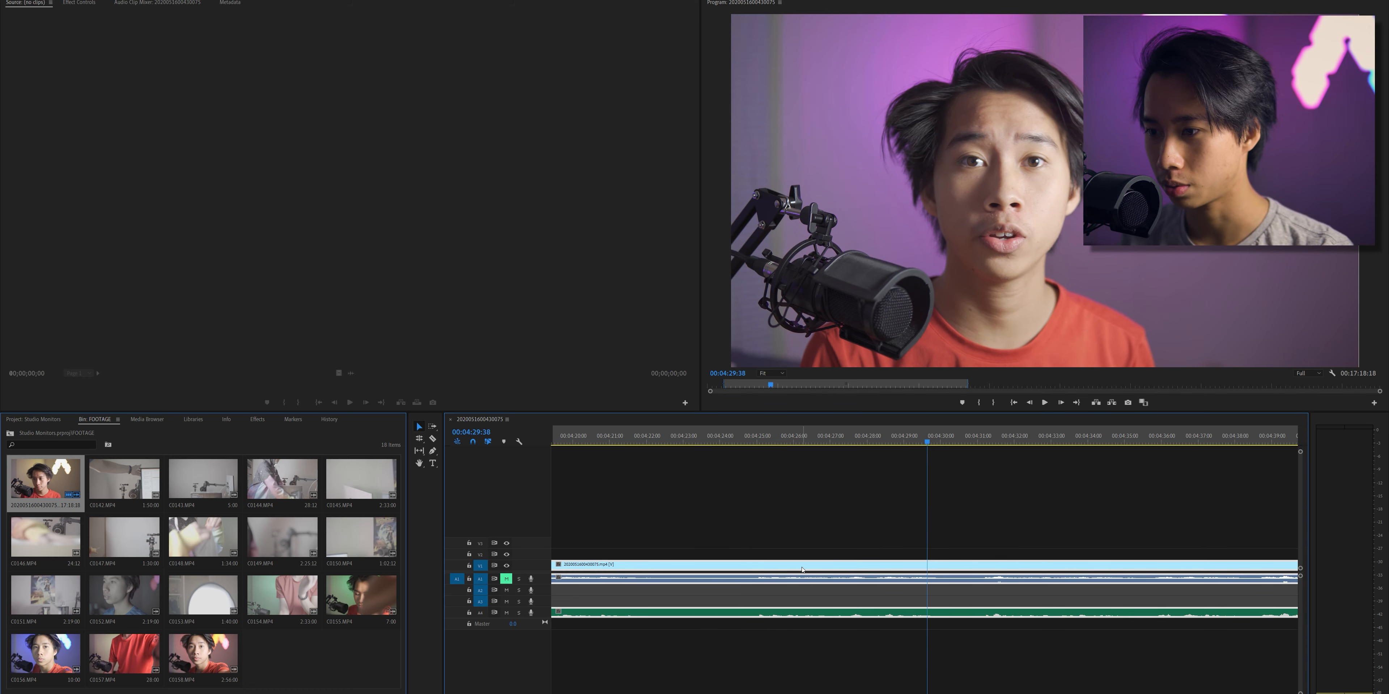
{"action": "left_click_drag", "start_coordinate": [810, 612], "coordinate": [819, 584]}
{"action": "left_click", "coordinate": [824, 658]}
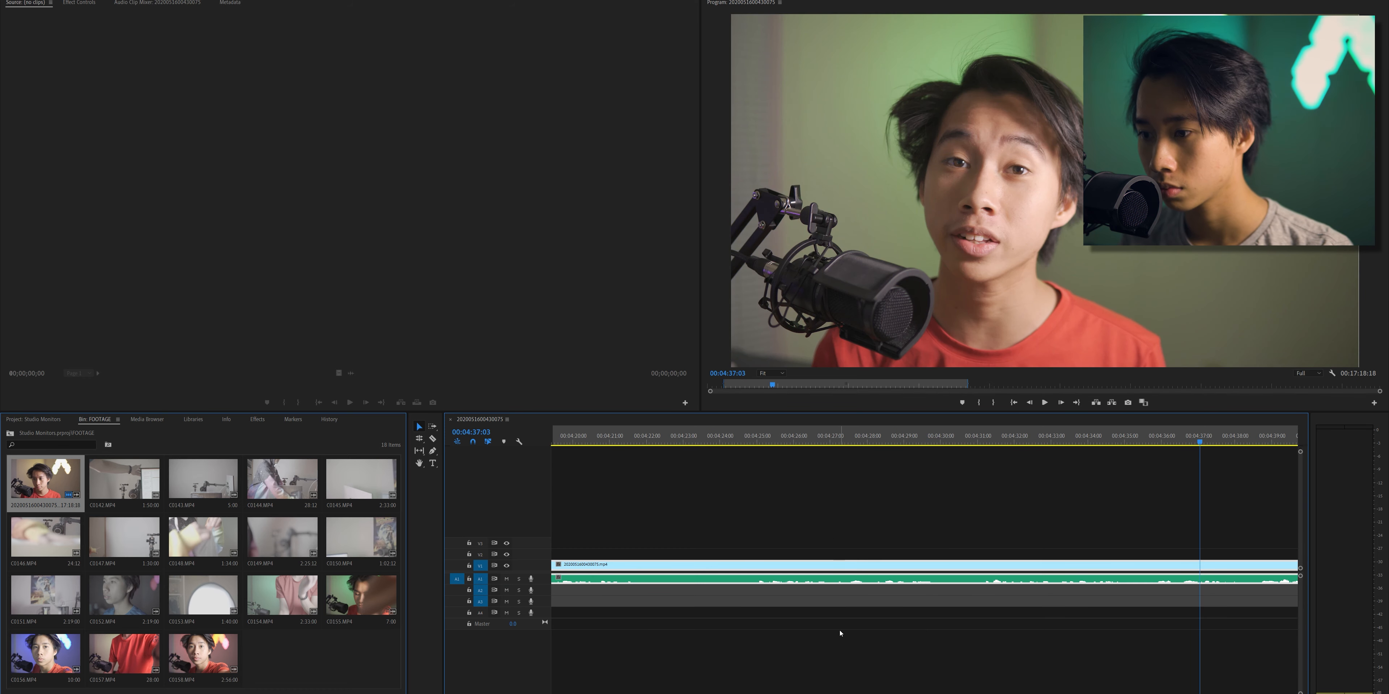
- Link the video clip with the recorded audio, and select the segments before the cut
{"action": "right_click", "coordinate": [835, 570]}
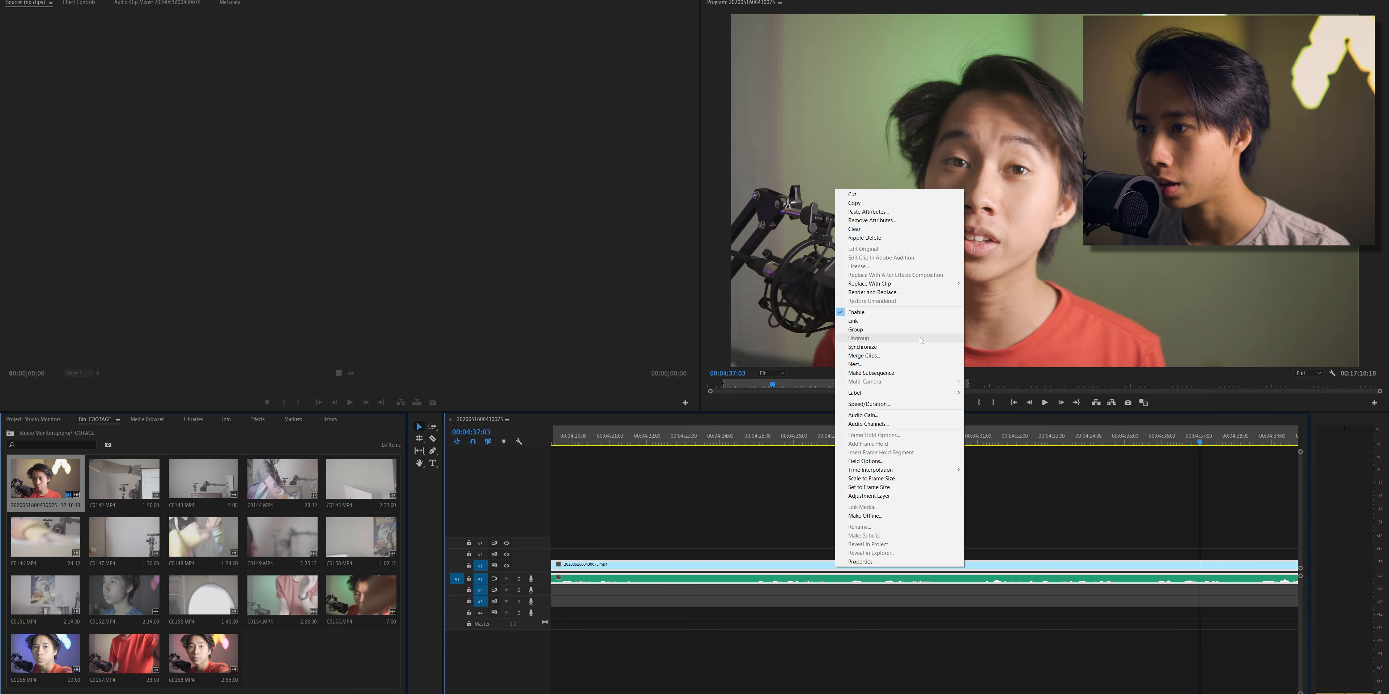
{"action": "left_click", "coordinate": [923, 321]}
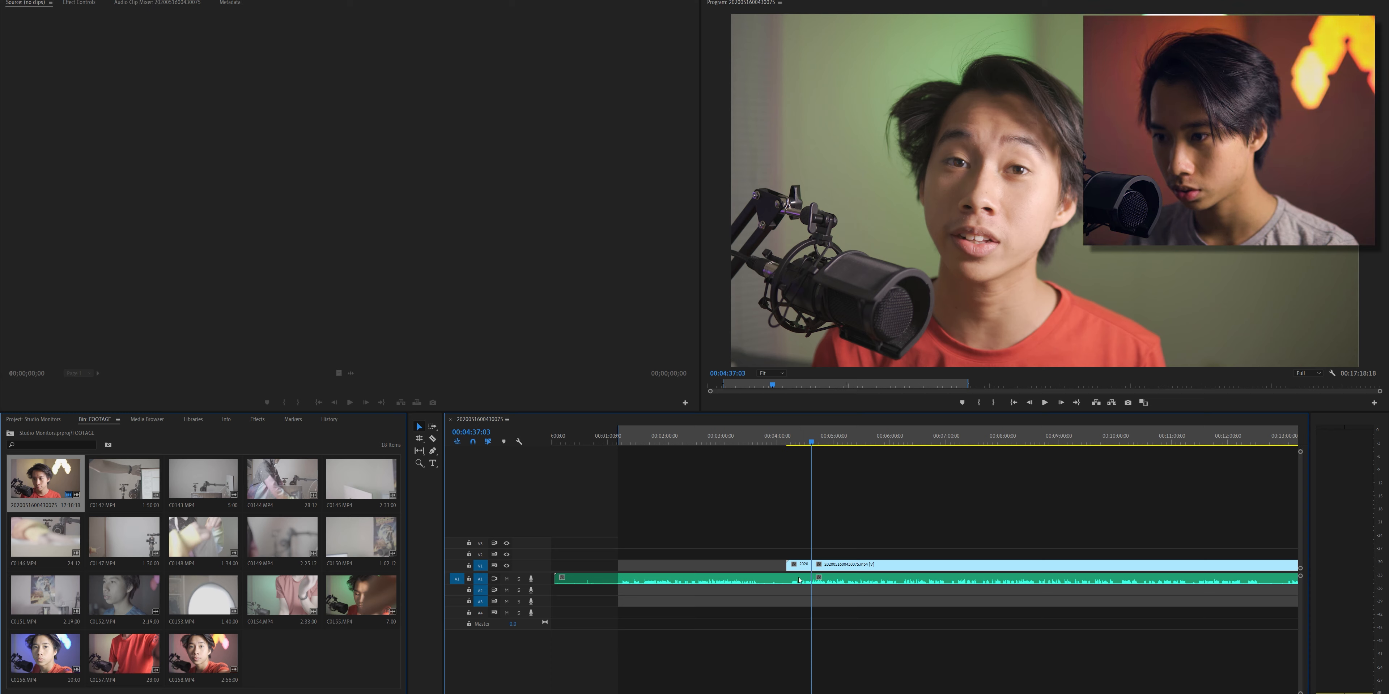
{"action": "left_click_drag", "start_coordinate": [742, 566], "coordinate": [803, 612]}
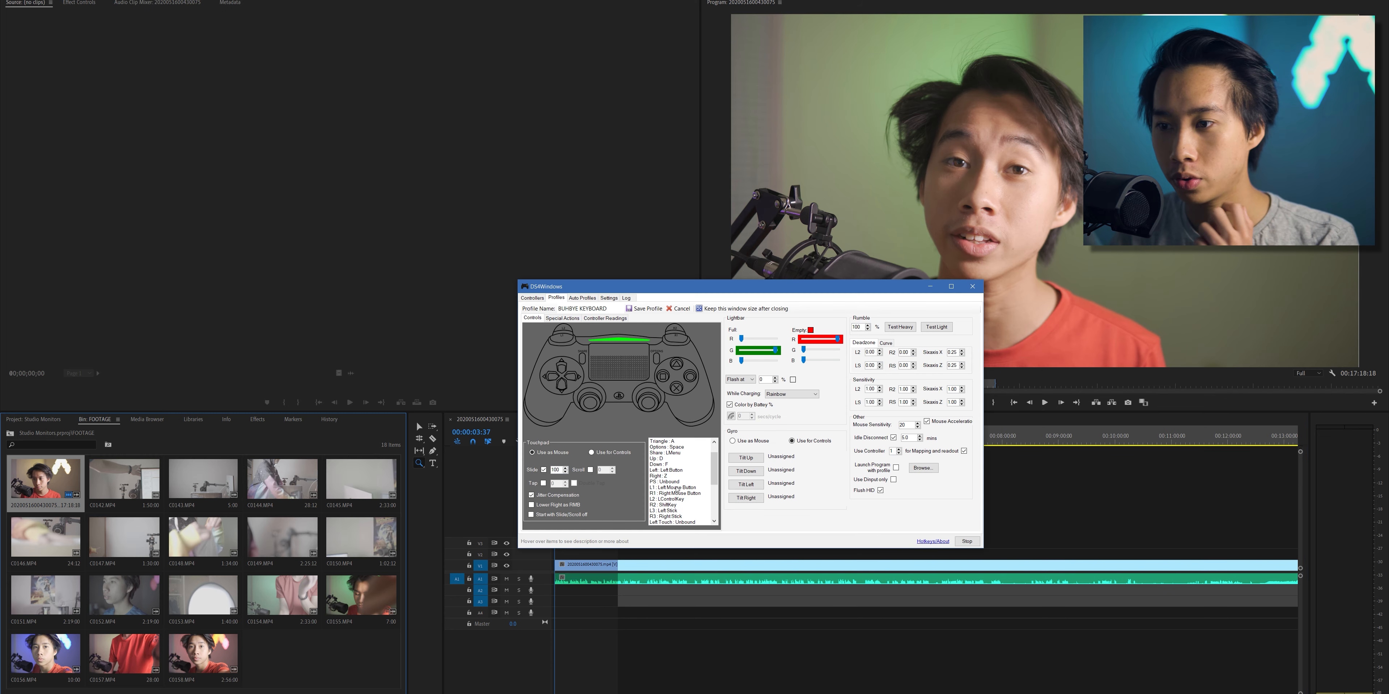
- Map the controller's Left button to the Delete key in the BUHBYE KEYBOARD profile, save it, and return to Premiere Pro
{"action": "left_click", "coordinate": [676, 470]}
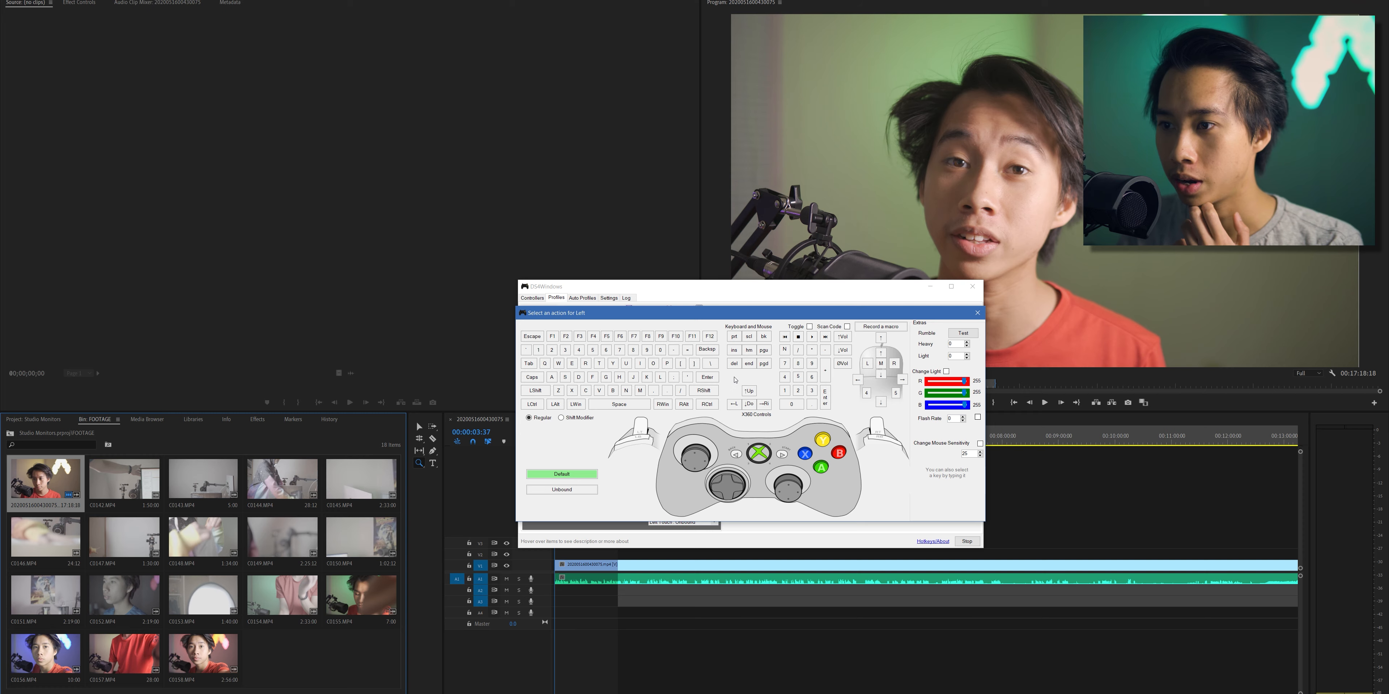
{"action": "left_click", "coordinate": [732, 365]}
{"action": "left_click", "coordinate": [889, 537]}
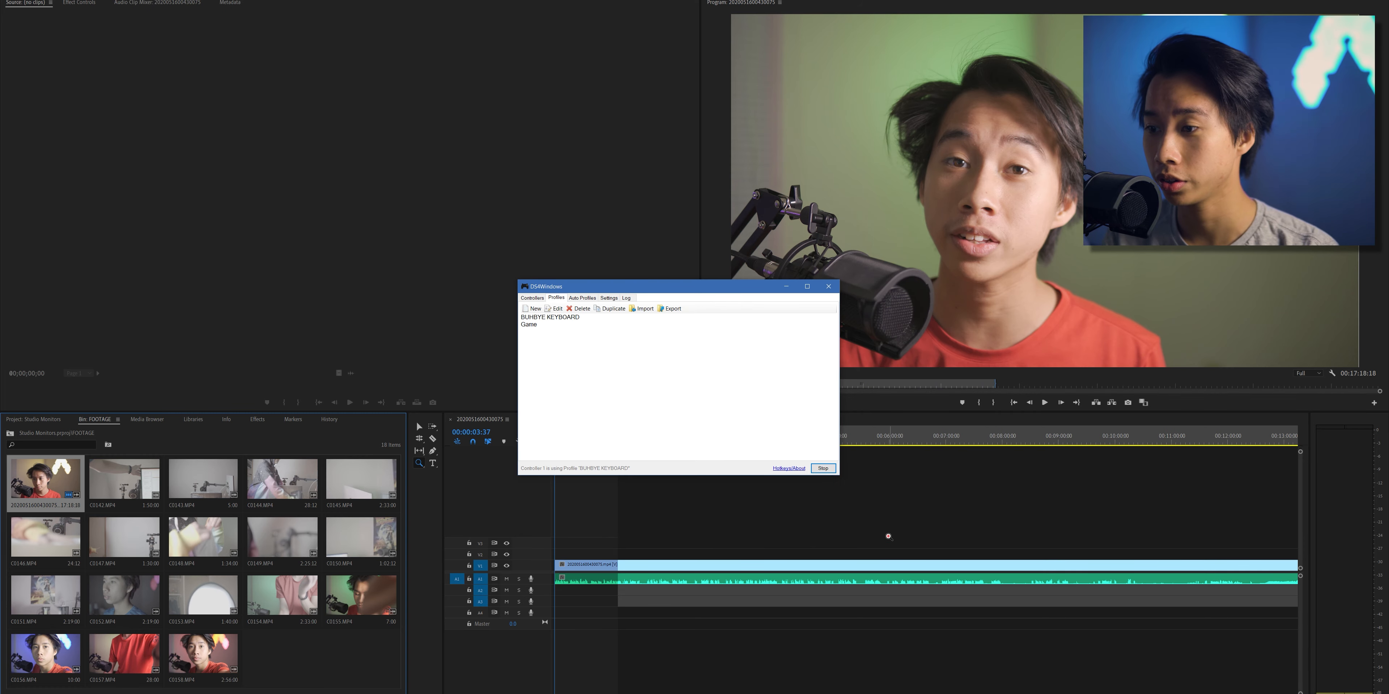
{"action": "left_click", "coordinate": [911, 537]}
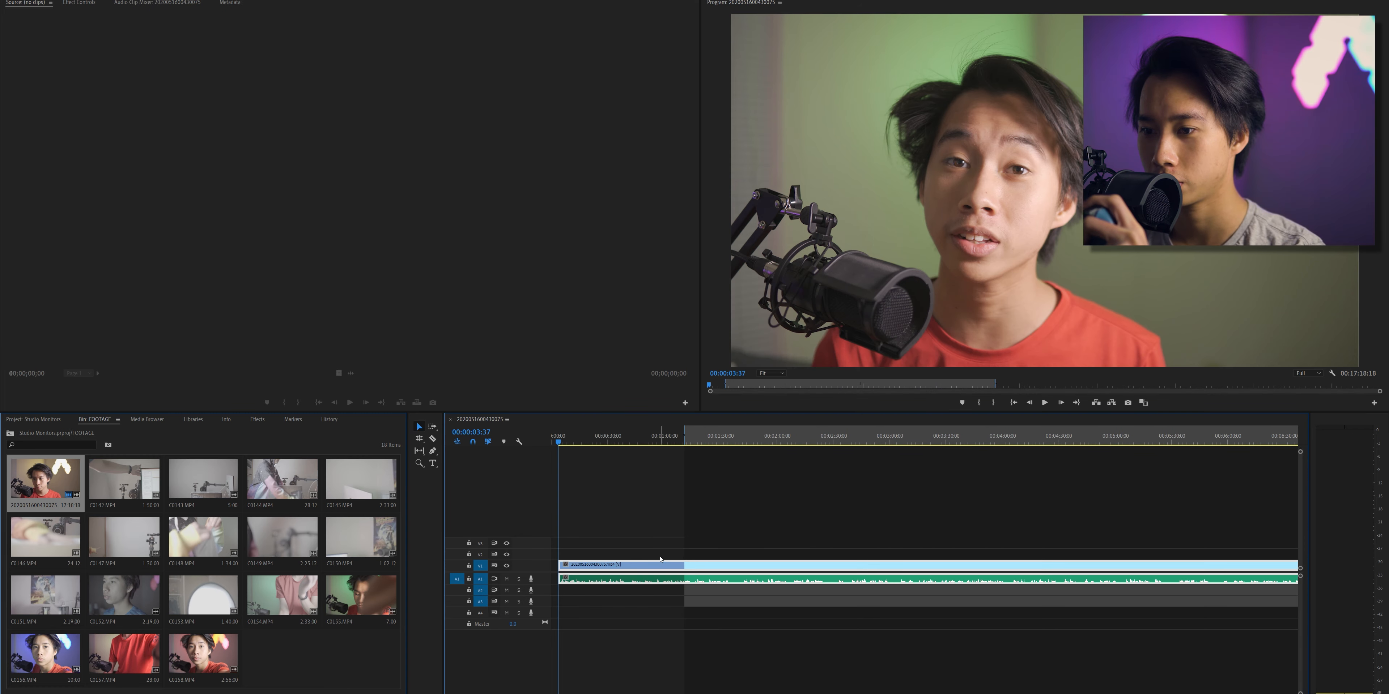
- Remove the opening segment from the timeline and move the remaining linked clip to about the 6-minute mark
{"action": "mouse_move", "coordinate": [659, 567]}
{"action": "left_mouse_down"}
{"action": "mouse_move", "coordinate": [836, 572]}
{"action": "mouse_move", "coordinate": [639, 570]}
{"action": "left_mouse_up"}
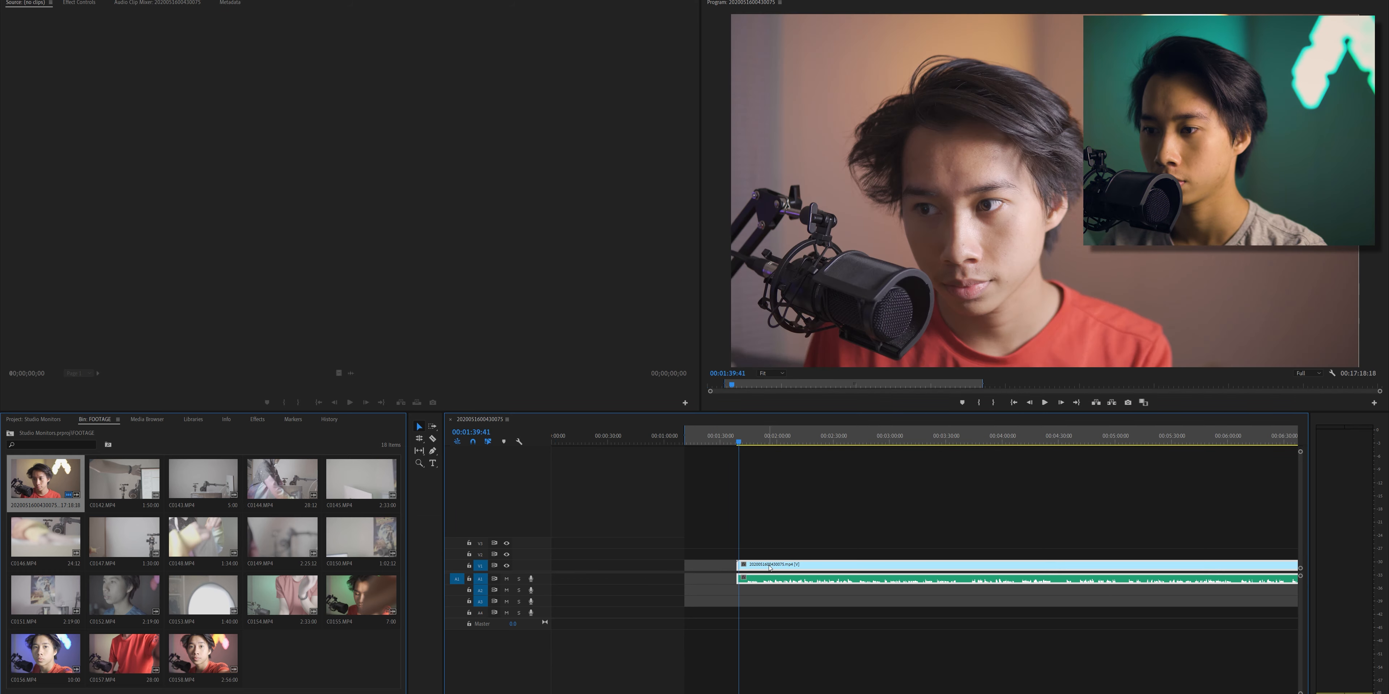
{"action": "left_click_drag", "start_coordinate": [777, 567], "coordinate": [1261, 575]}
- Open C0154.MP4 in the Source Monitor, play through it, and set the In point at 13:55:07:02
{"action": "double_click", "coordinate": [282, 595]}
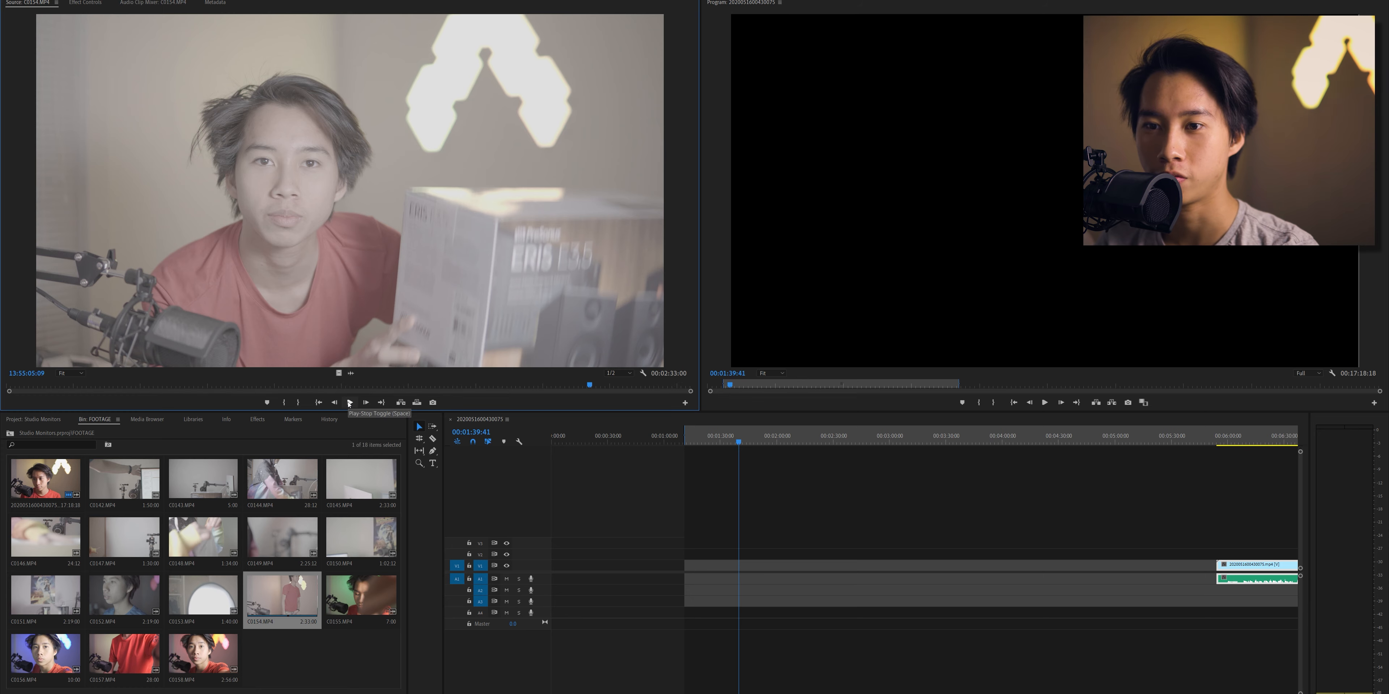
{"action": "left_click", "coordinate": [350, 403]}
{"action": "key", "text": "space"}
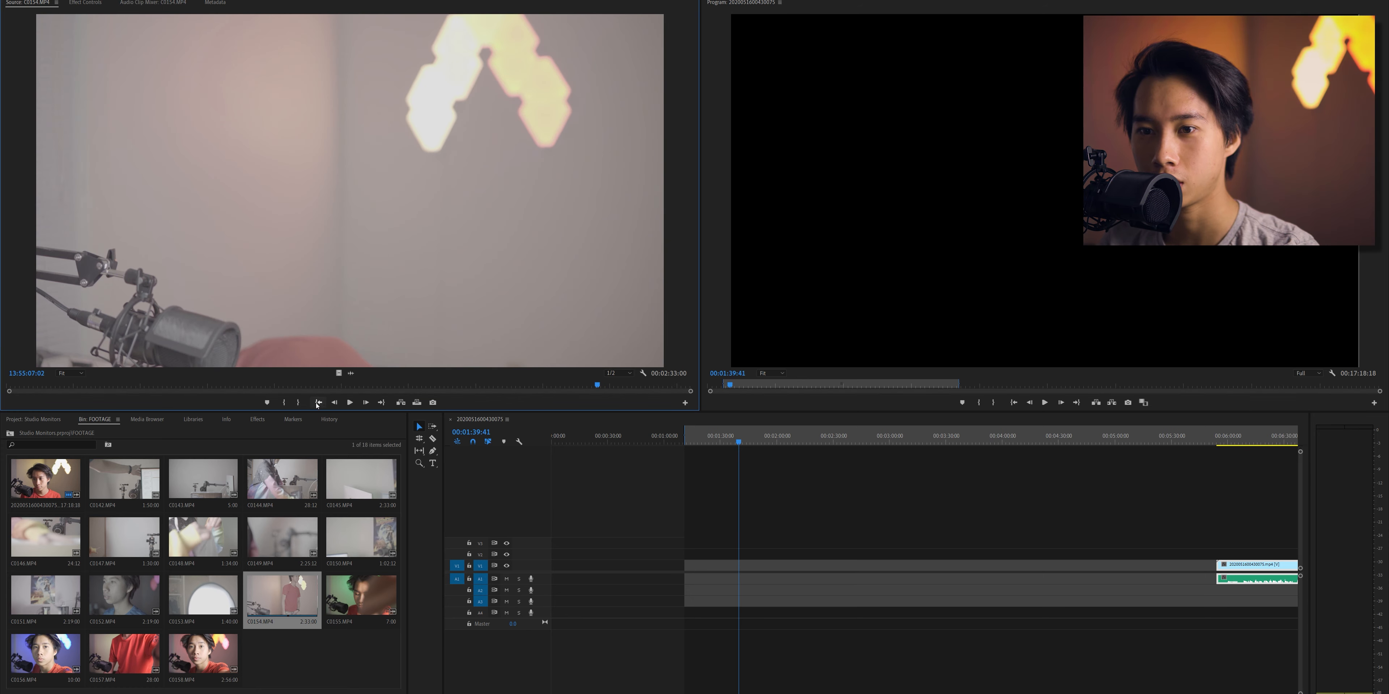
{"action": "left_click", "coordinate": [284, 403]}
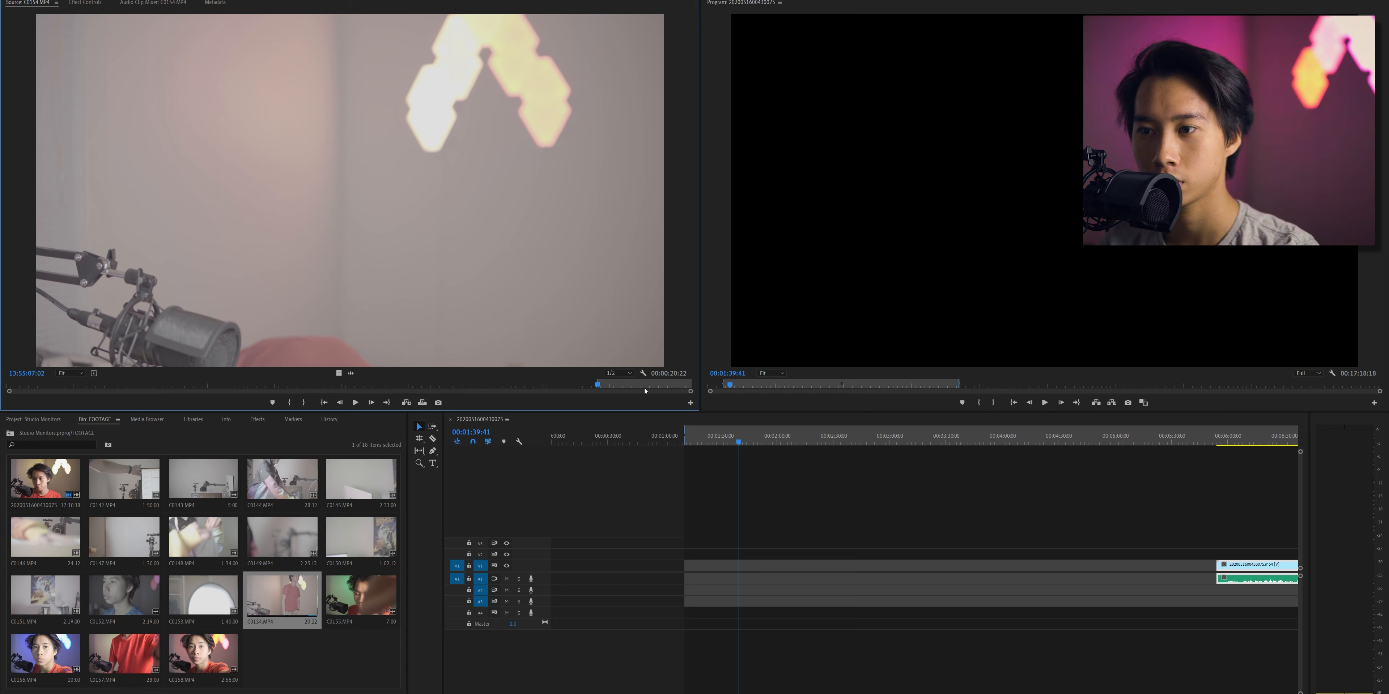
- Set the Out point of C0154.MP4 at 13:55:16:02 and place the marked section at the start of the timeline
{"action": "left_click_drag", "start_coordinate": [637, 385], "coordinate": [633, 398]}
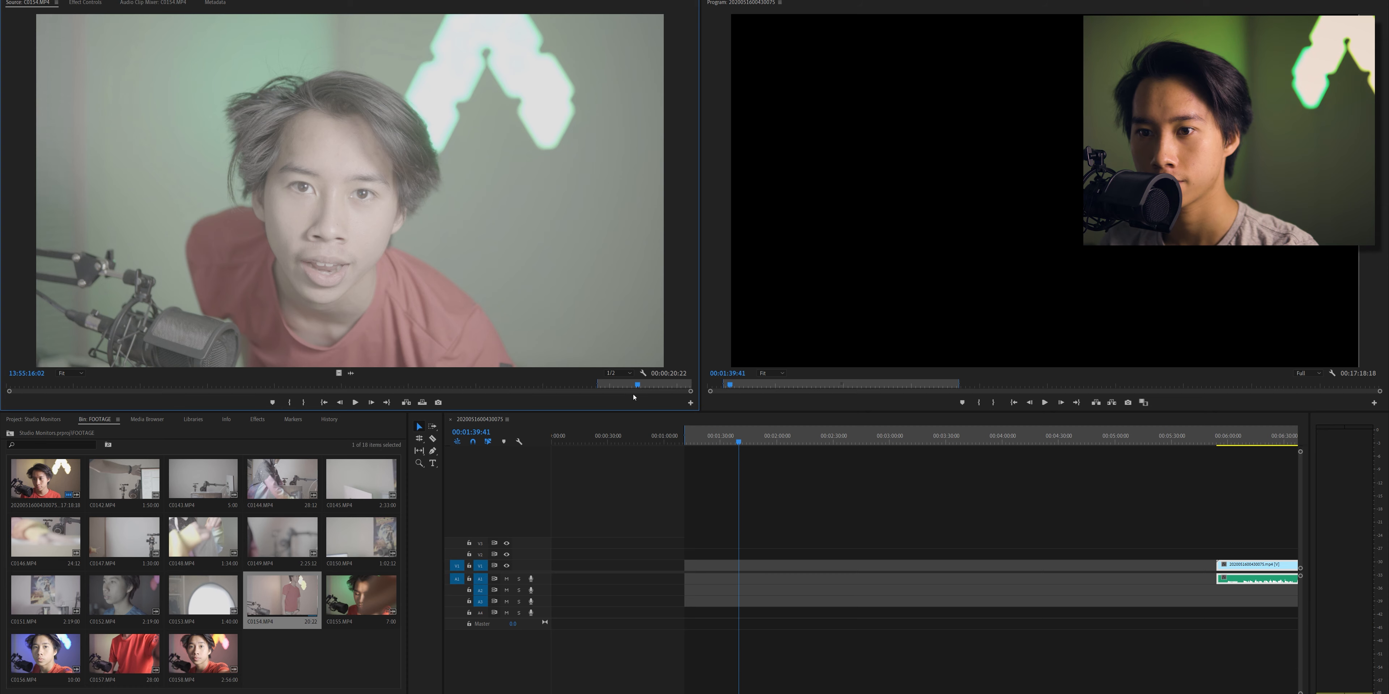
{"action": "left_click", "coordinate": [310, 404]}
{"action": "left_click_drag", "start_coordinate": [391, 274], "coordinate": [560, 569]}
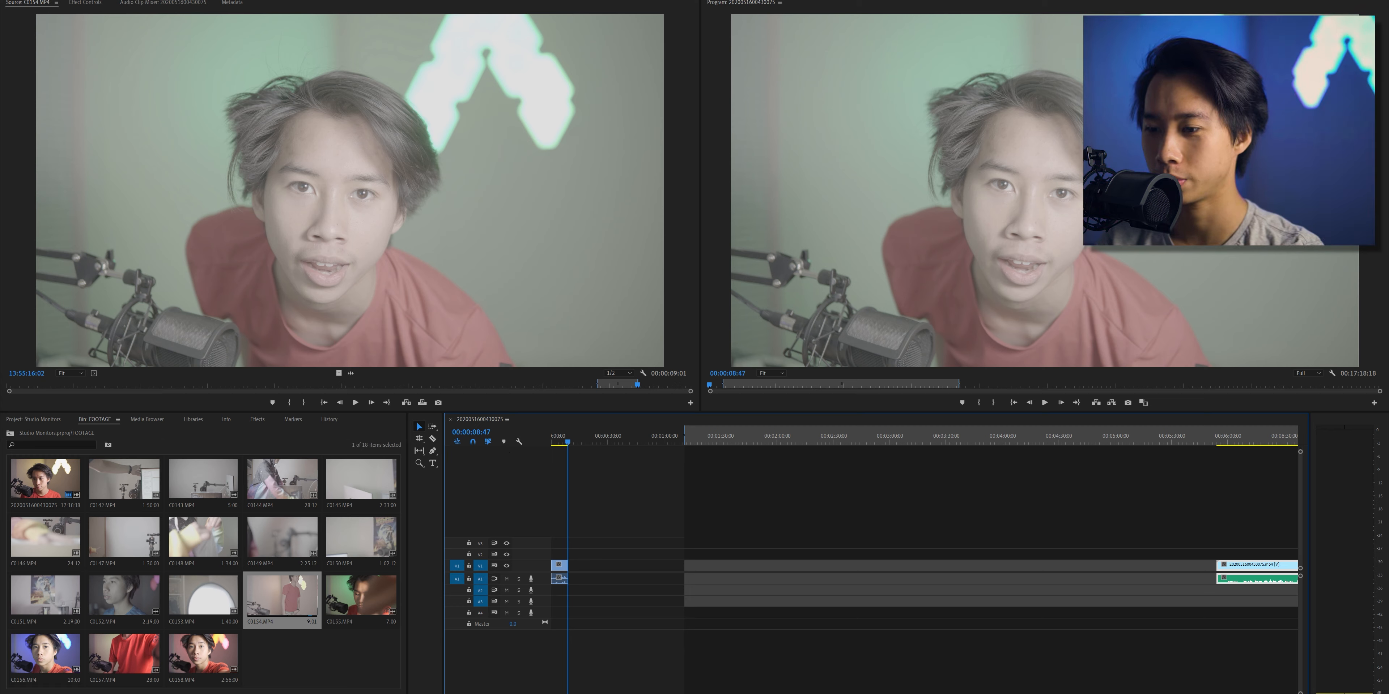
- Trim a short piece off the beginning of the C0154.MP4 clip, play the result, and return the playhead to the sequence start
{"action": "key", "text": "="}
{"action": "key", "text": "="}
{"action": "key", "text": "="}
{"action": "key", "text": "="}
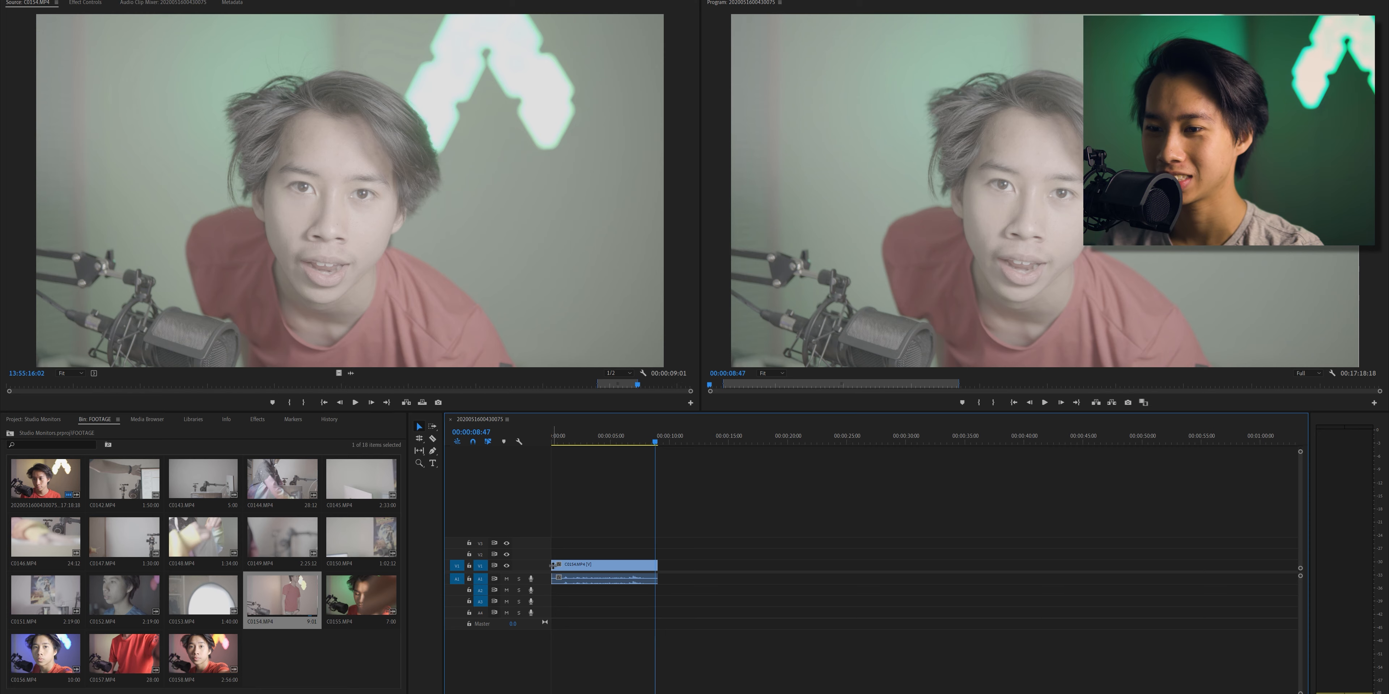
{"action": "left_click_drag", "start_coordinate": [553, 567], "coordinate": [573, 566]}
{"action": "left_click", "coordinate": [560, 445]}
{"action": "key", "text": "space"}
{"action": "key", "text": "space"}
{"action": "left_click_drag", "start_coordinate": [576, 442], "coordinate": [500, 451]}
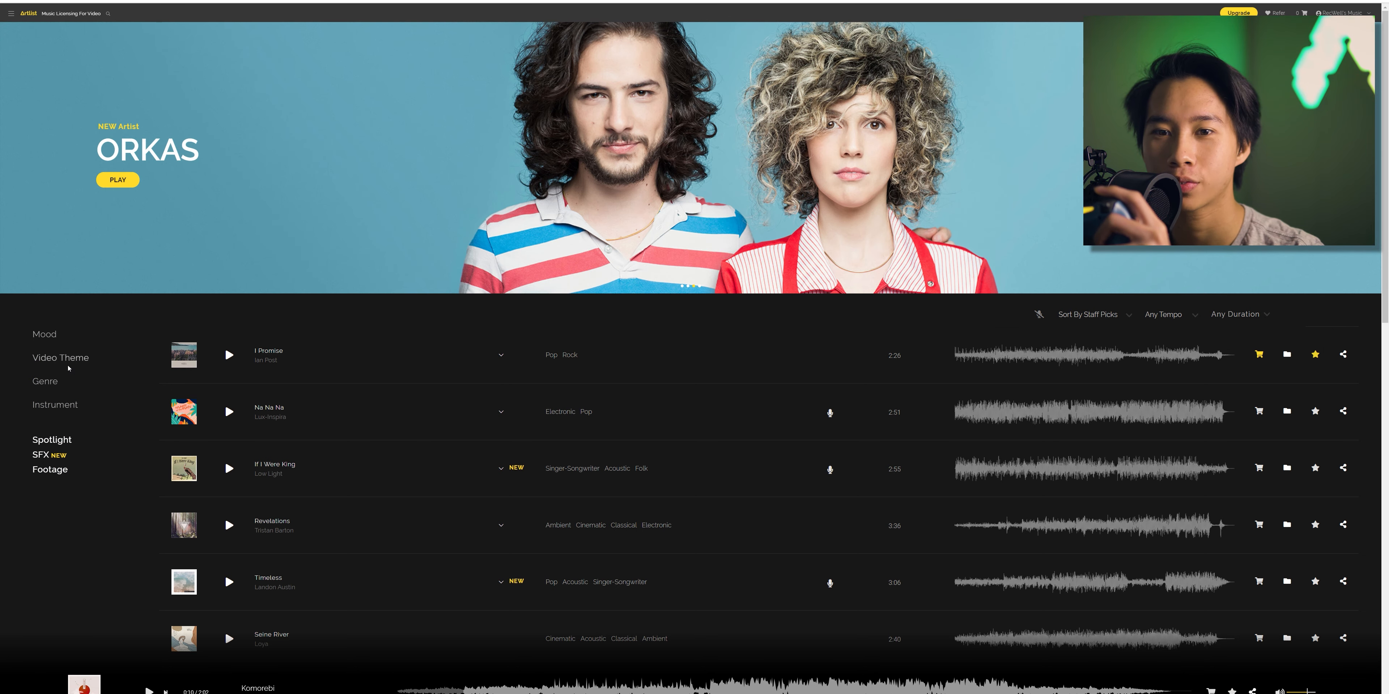
- Browse the Video Theme categories in the Artlist music library
{"action": "left_click", "coordinate": [60, 358]}
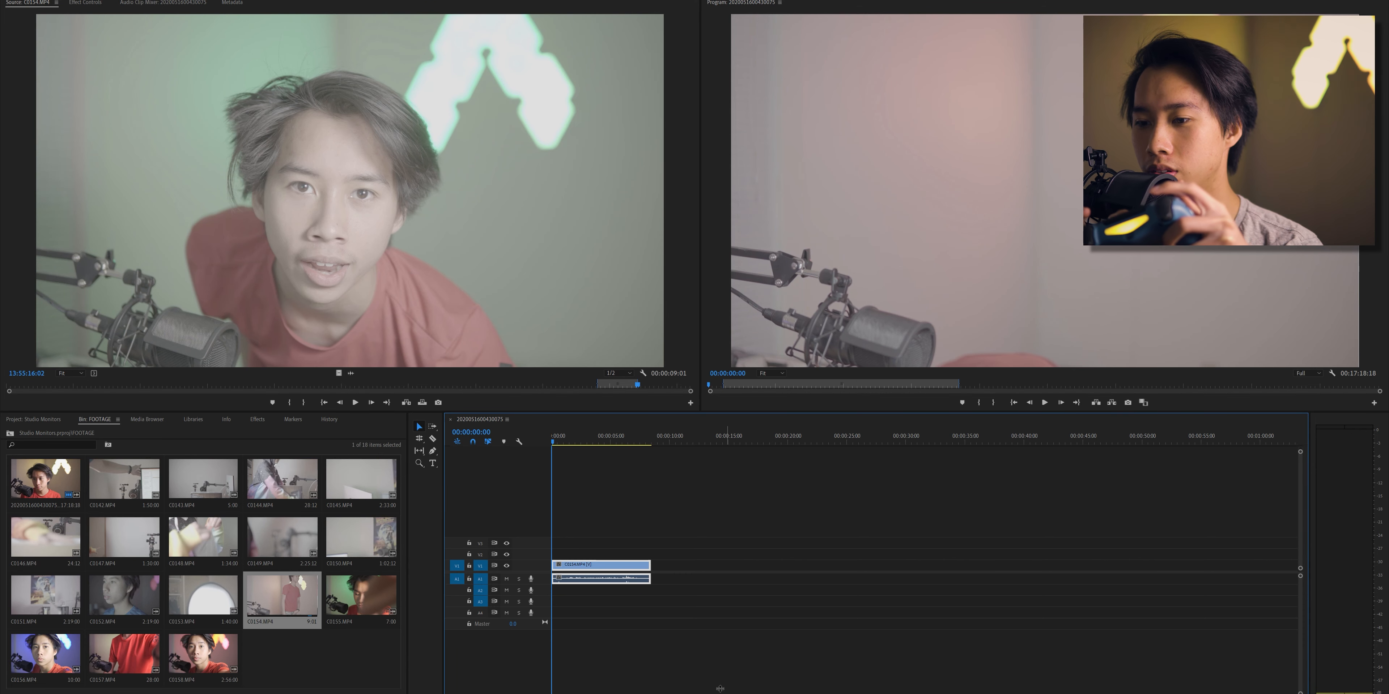
- Switch to the Sound recordings folder and add Recording (35).m4a to the lowest audio track at the start of the timeline
{"action": "key", "text": "alt+Tab"}
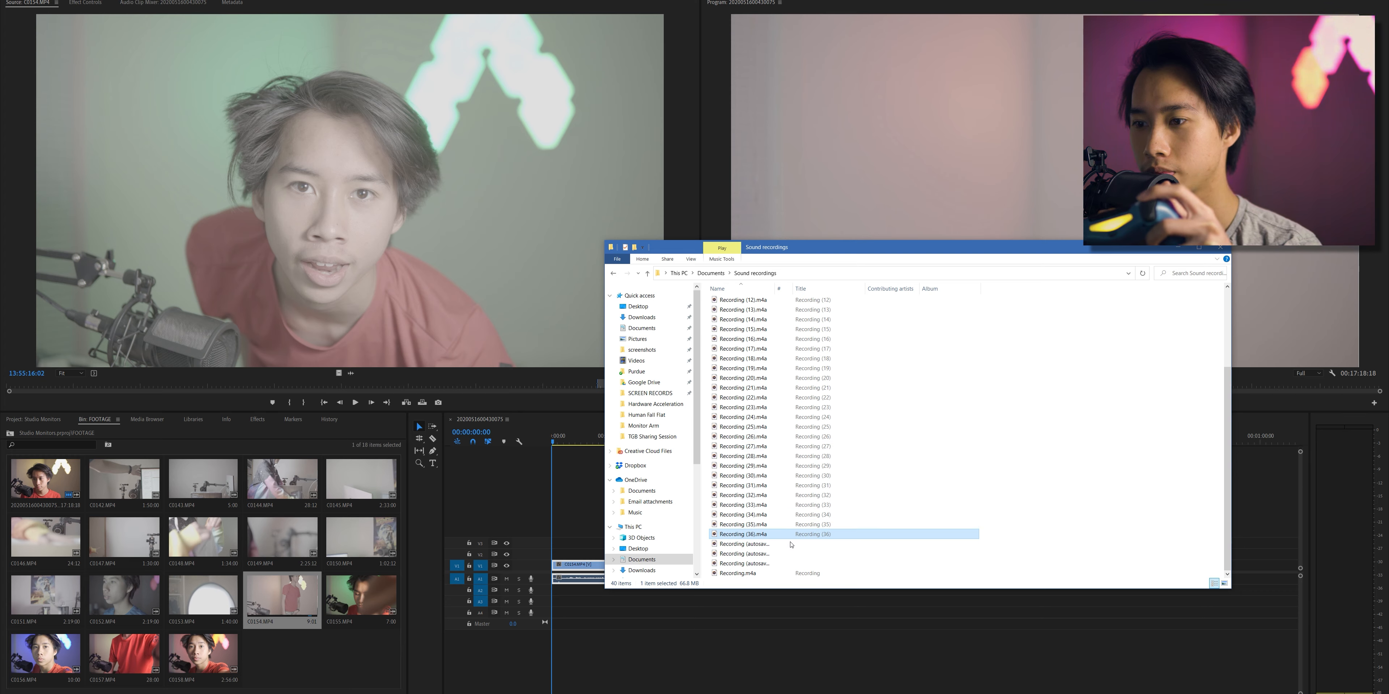
{"action": "left_click", "coordinate": [765, 525]}
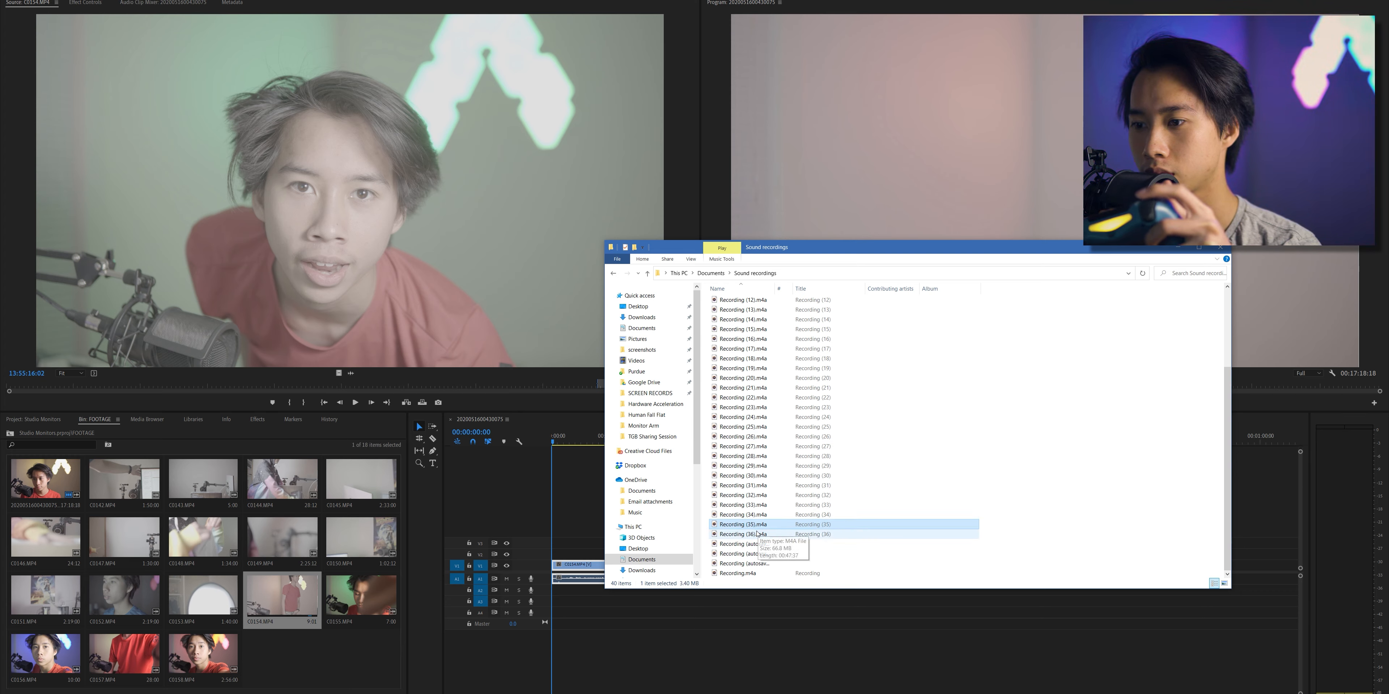
{"action": "left_click_drag", "start_coordinate": [754, 529], "coordinate": [545, 636]}
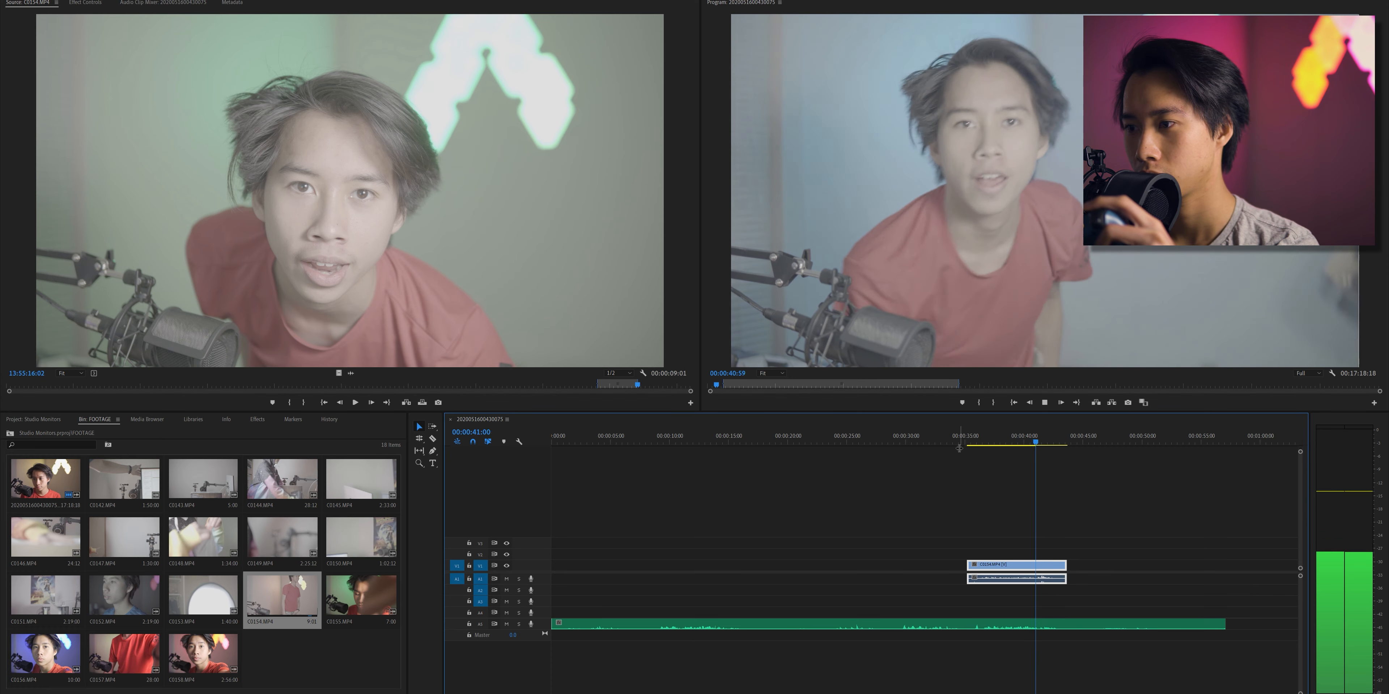
- Shift the C0154.MP4 clip slightly later to align its waveform with the external recording, and play the synced section
{"action": "left_click", "coordinate": [968, 442]}
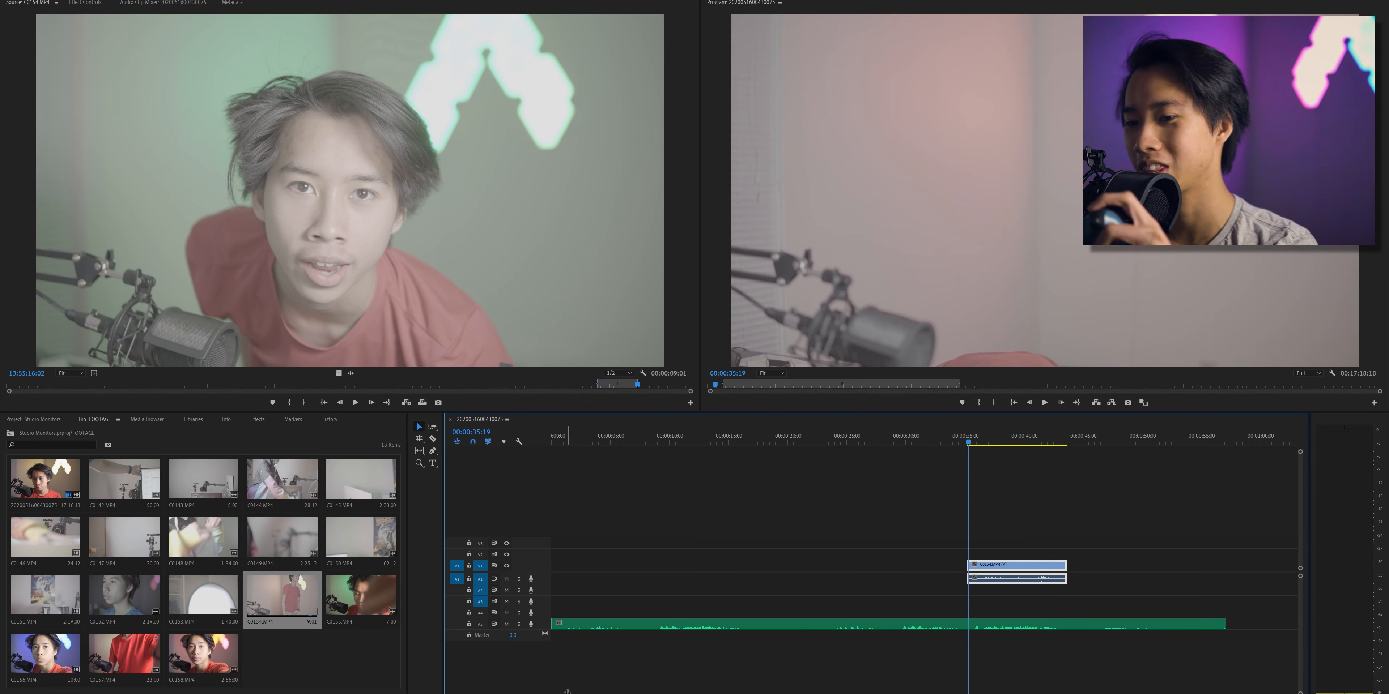
{"action": "key", "text": "equal"}
{"action": "key", "text": "equal"}
{"action": "key", "text": "equal"}
{"action": "key", "text": "equal"}
{"action": "key", "text": "equal"}
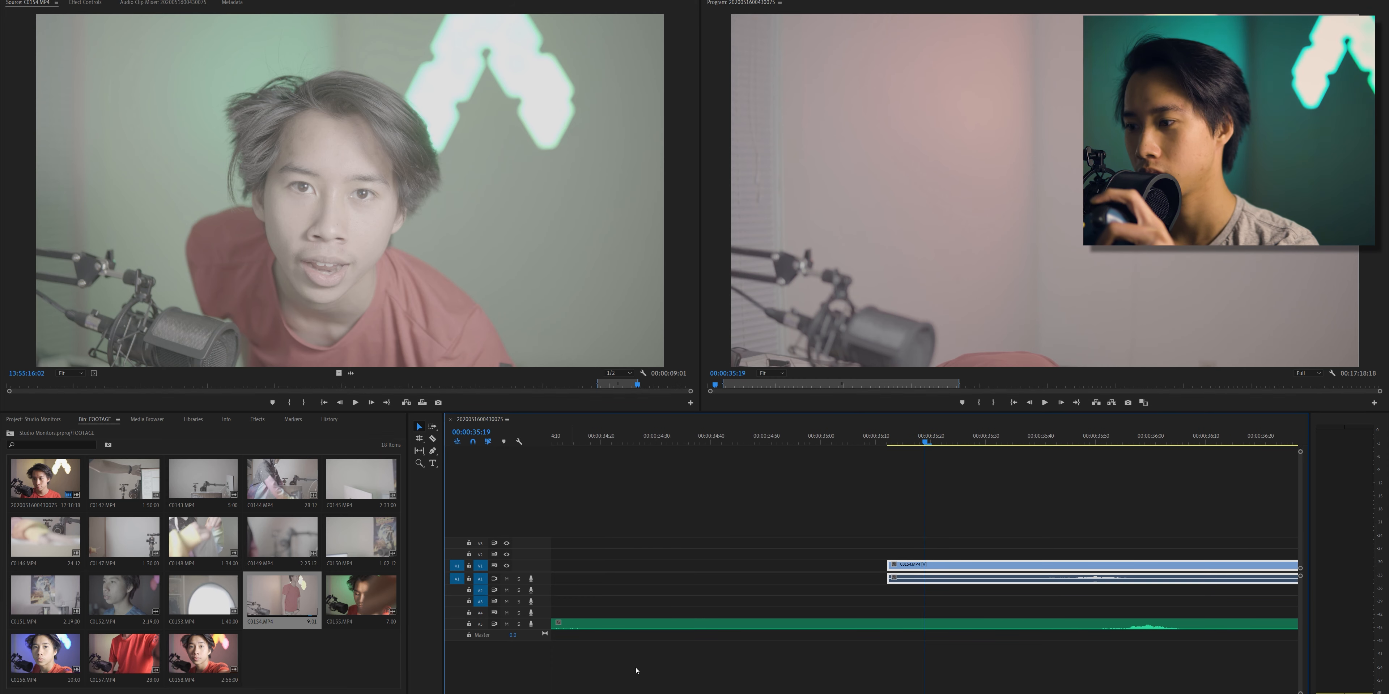
{"action": "left_click_drag", "start_coordinate": [1040, 566], "coordinate": [1093, 569]}
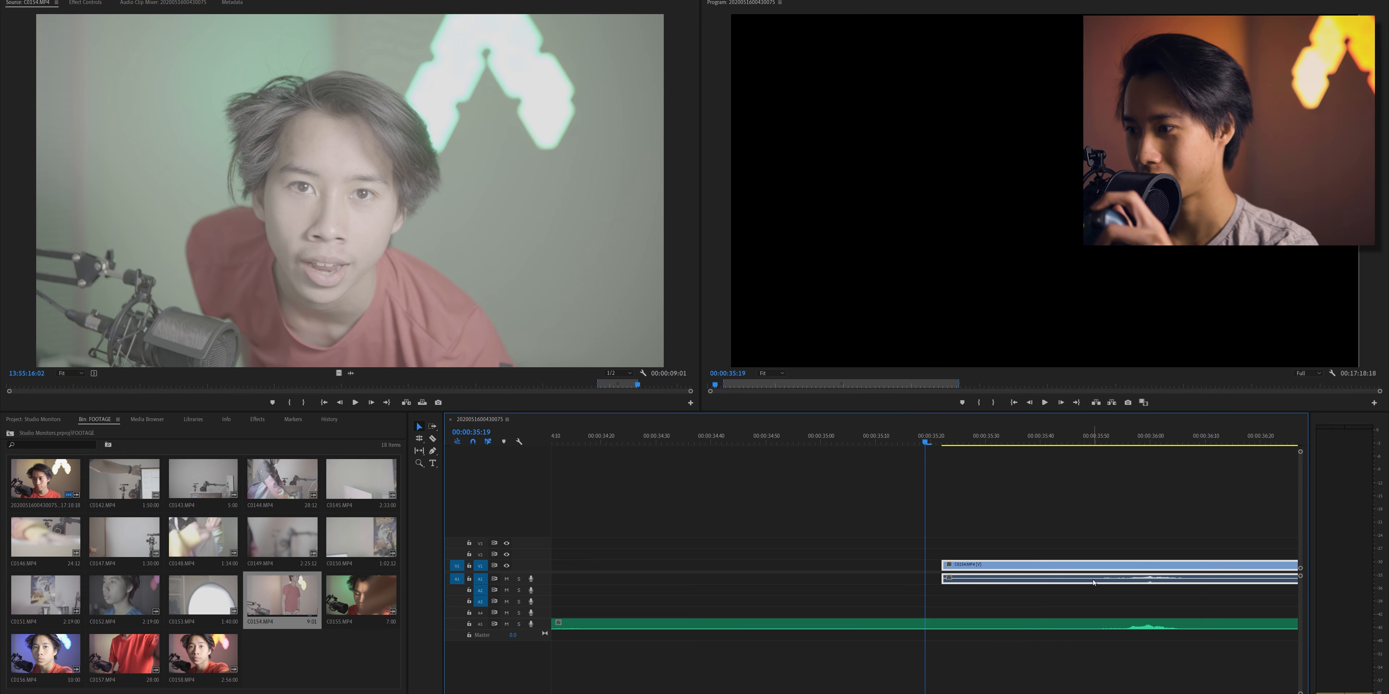
{"action": "key", "text": "space"}
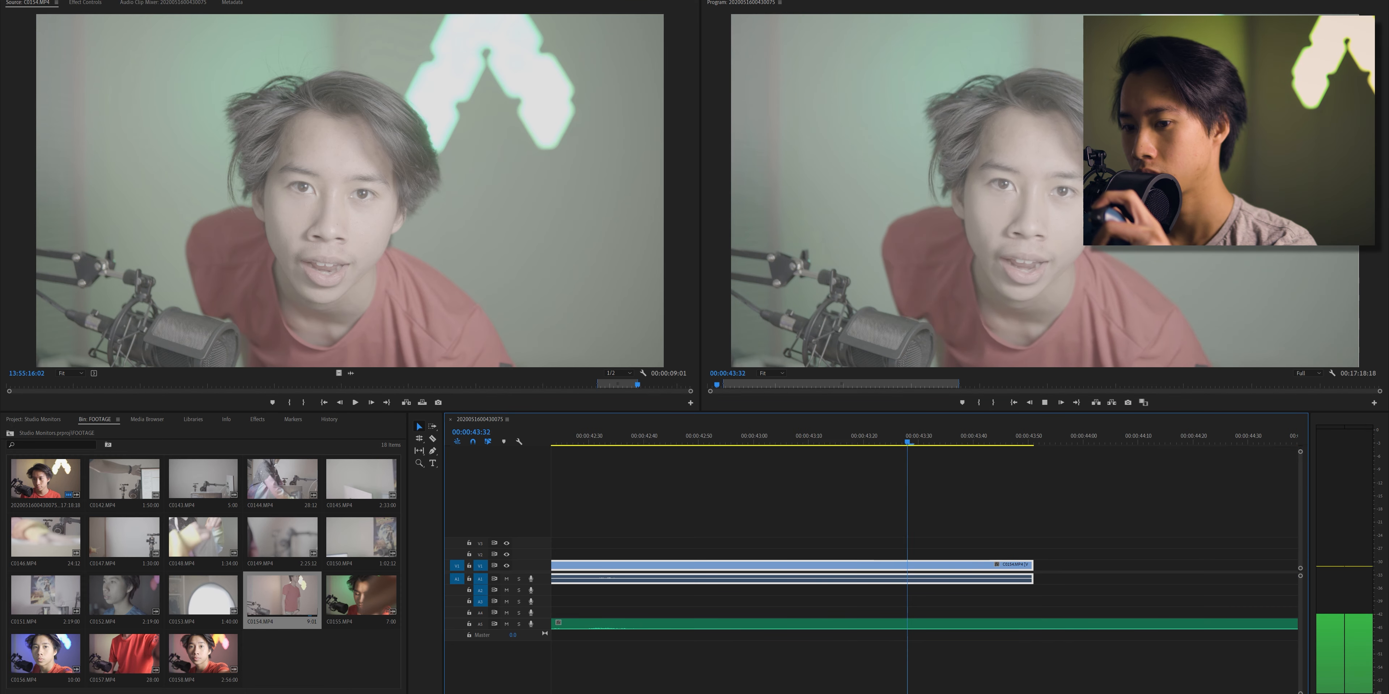
- Cut the external recording at the start and end of the C0154.MP4 clip and delete the excess audio on both sides
{"action": "left_click_drag", "start_coordinate": [577, 693], "coordinate": [618, 685]}
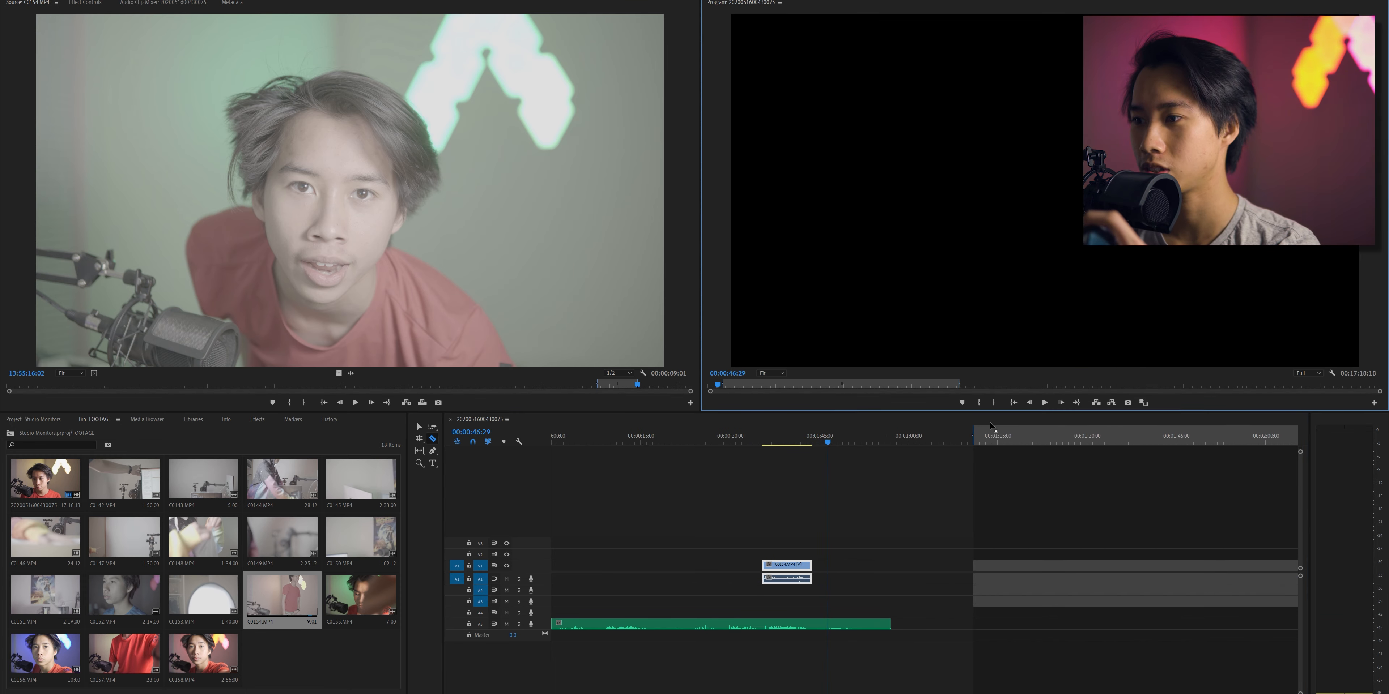
{"action": "left_click", "coordinate": [812, 626]}
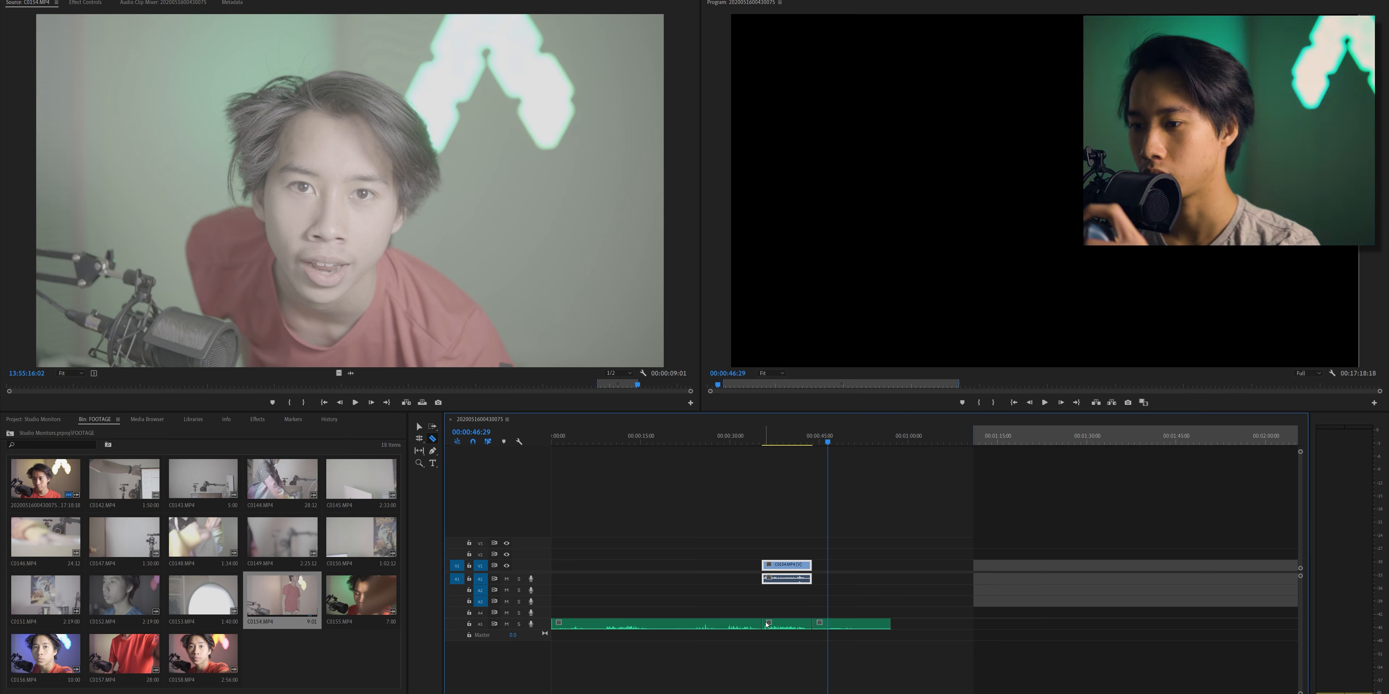
{"action": "left_click", "coordinate": [848, 626]}
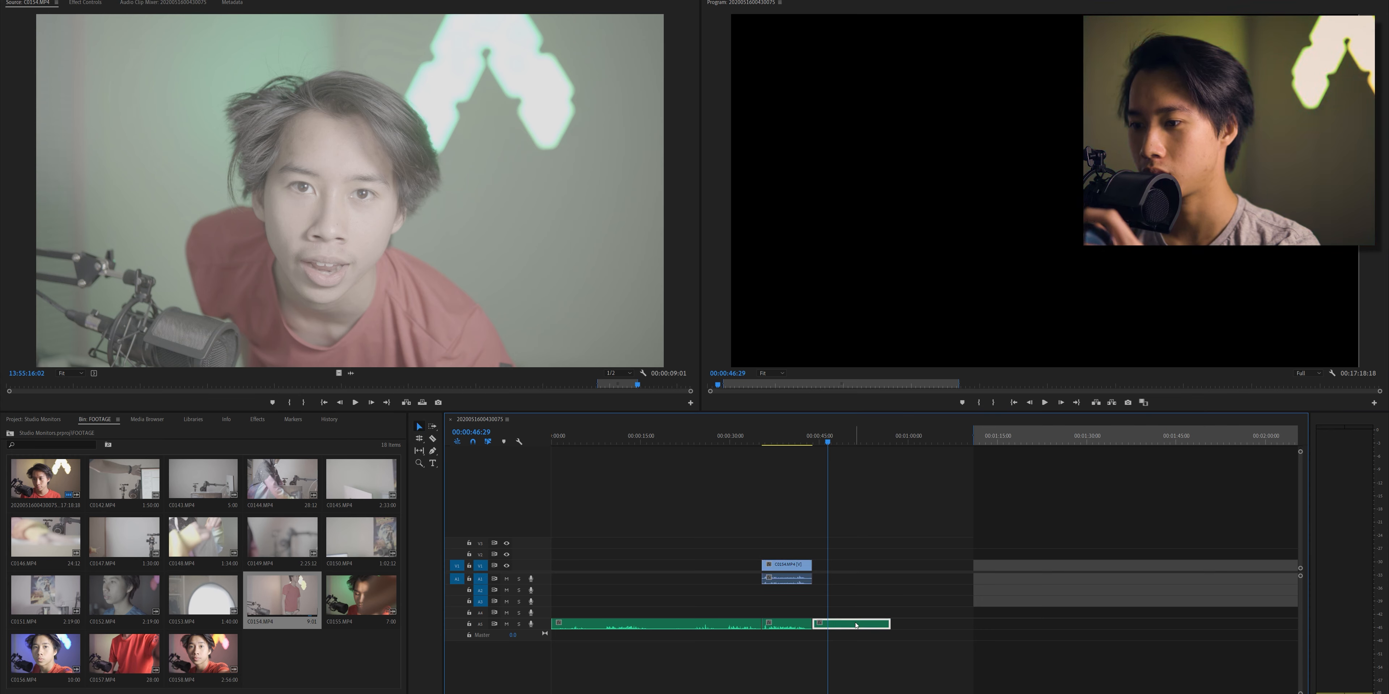
{"action": "key", "text": "Delete"}
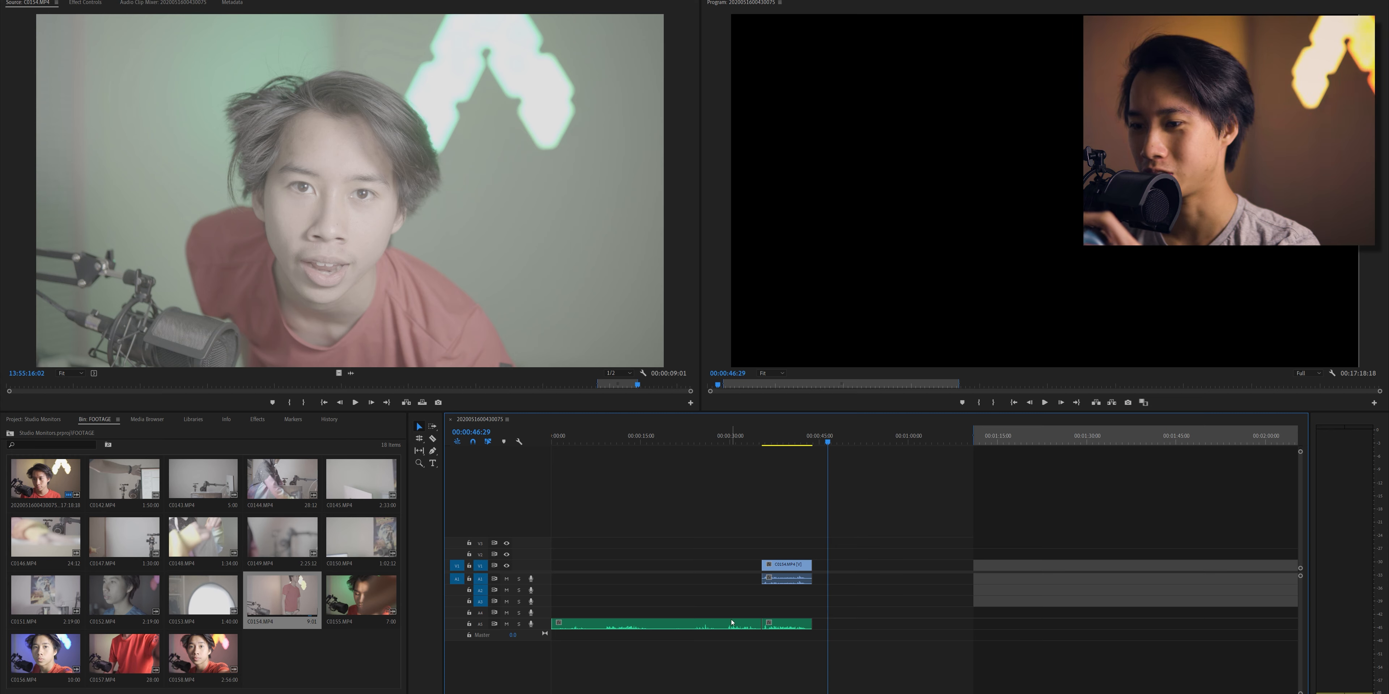
{"action": "left_click", "coordinate": [732, 623]}
{"action": "key", "text": "Delete"}
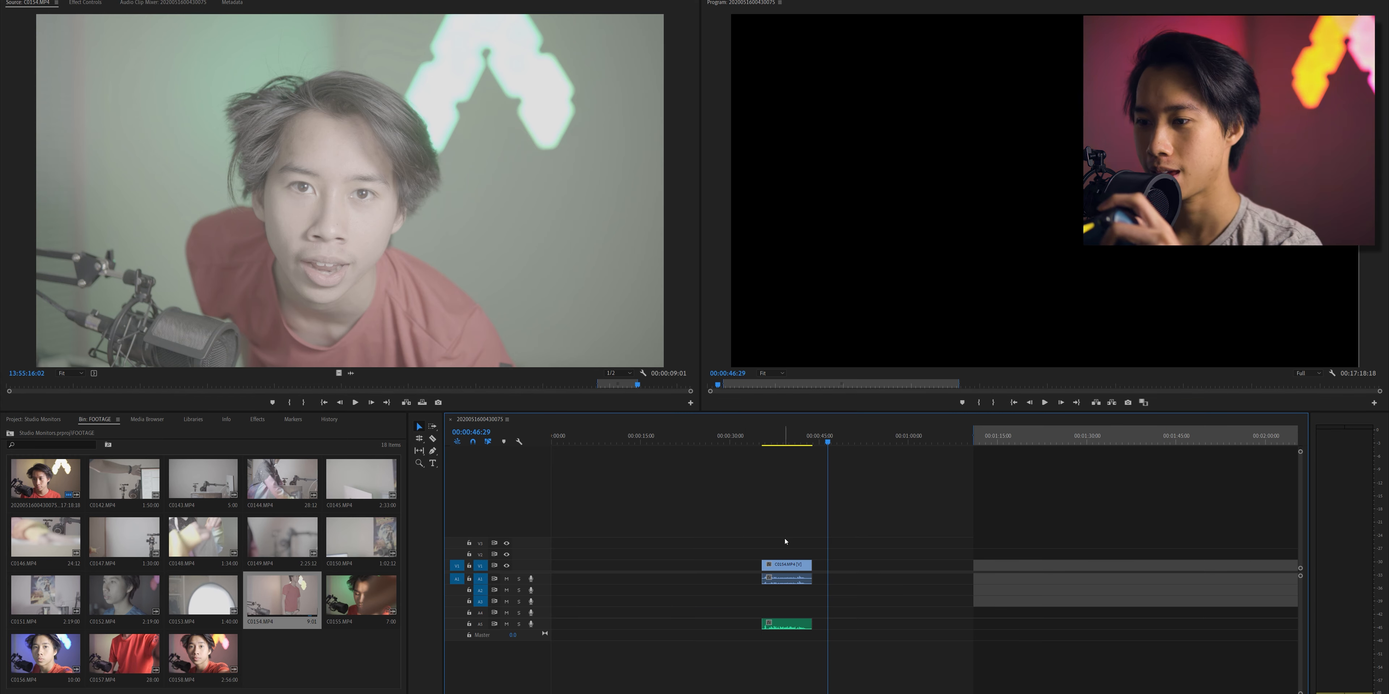
- Replace the C0154.MP4 camera audio by moving the trimmed external recording onto the first audio track
{"action": "left_click_drag", "start_coordinate": [785, 541], "coordinate": [751, 693]}
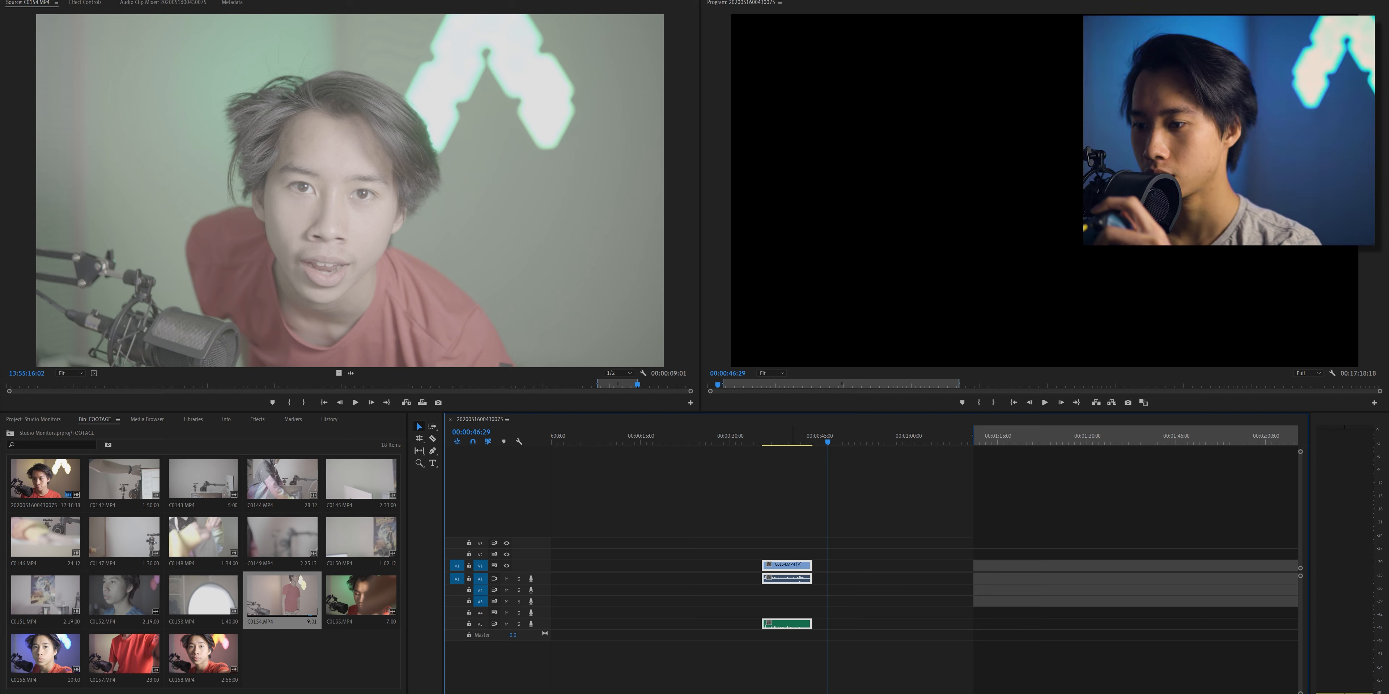
{"action": "left_click", "coordinate": [792, 685]}
{"action": "left_click_drag", "start_coordinate": [800, 606], "coordinate": [798, 579]}
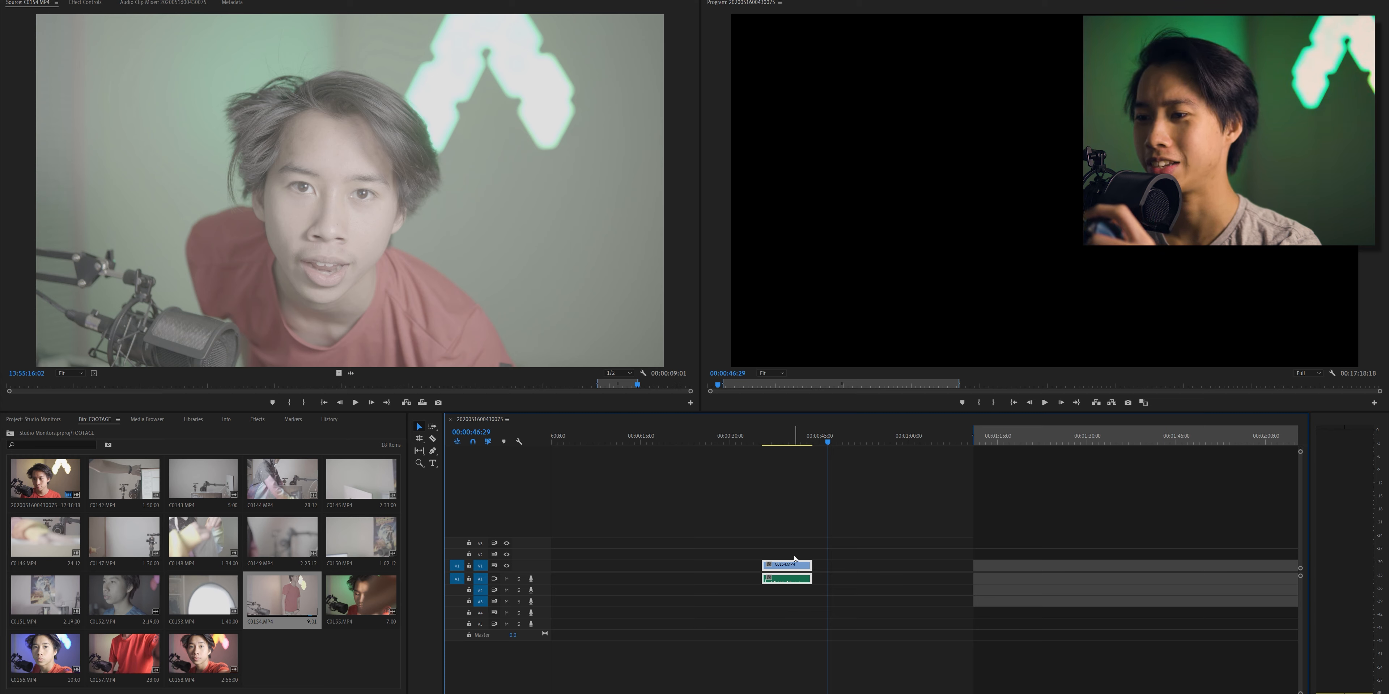
- Link the C0154.MP4 video with the external recording and move the linked clip to about 4 seconds into the sequence
{"action": "right_click", "coordinate": [787, 561]}
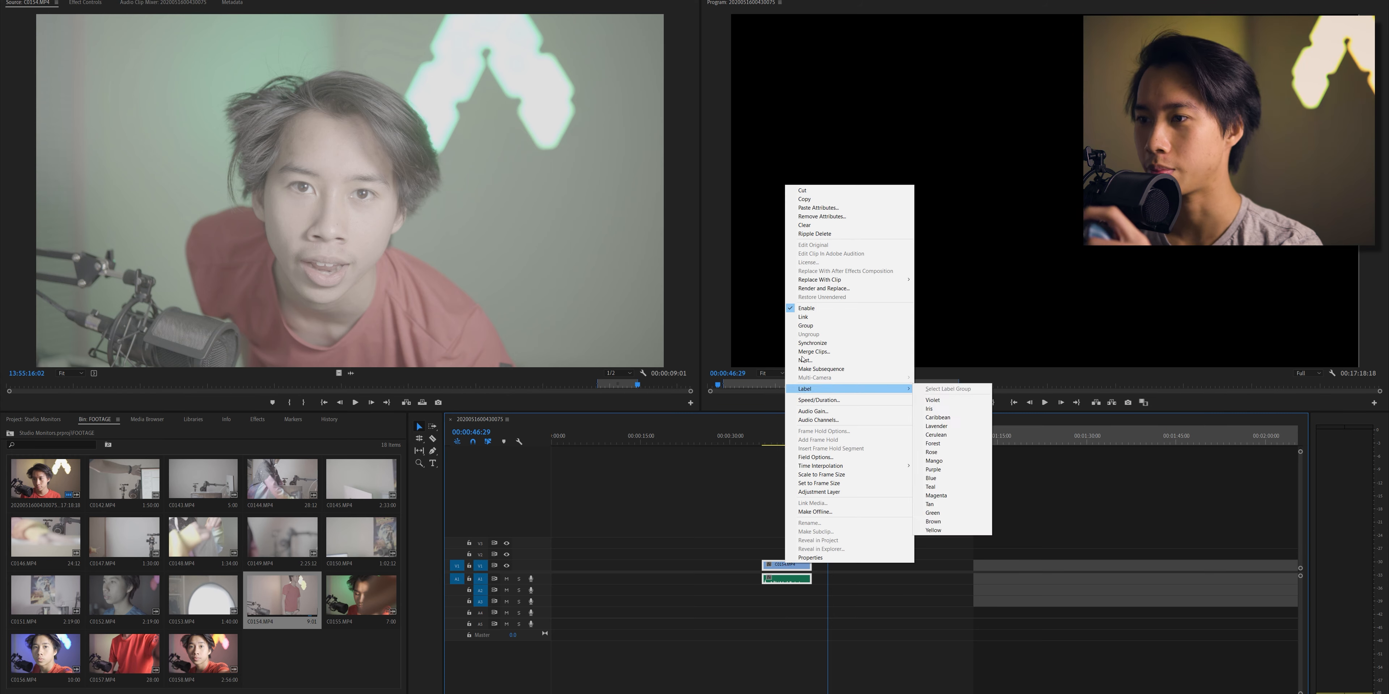
{"action": "left_click", "coordinate": [811, 319]}
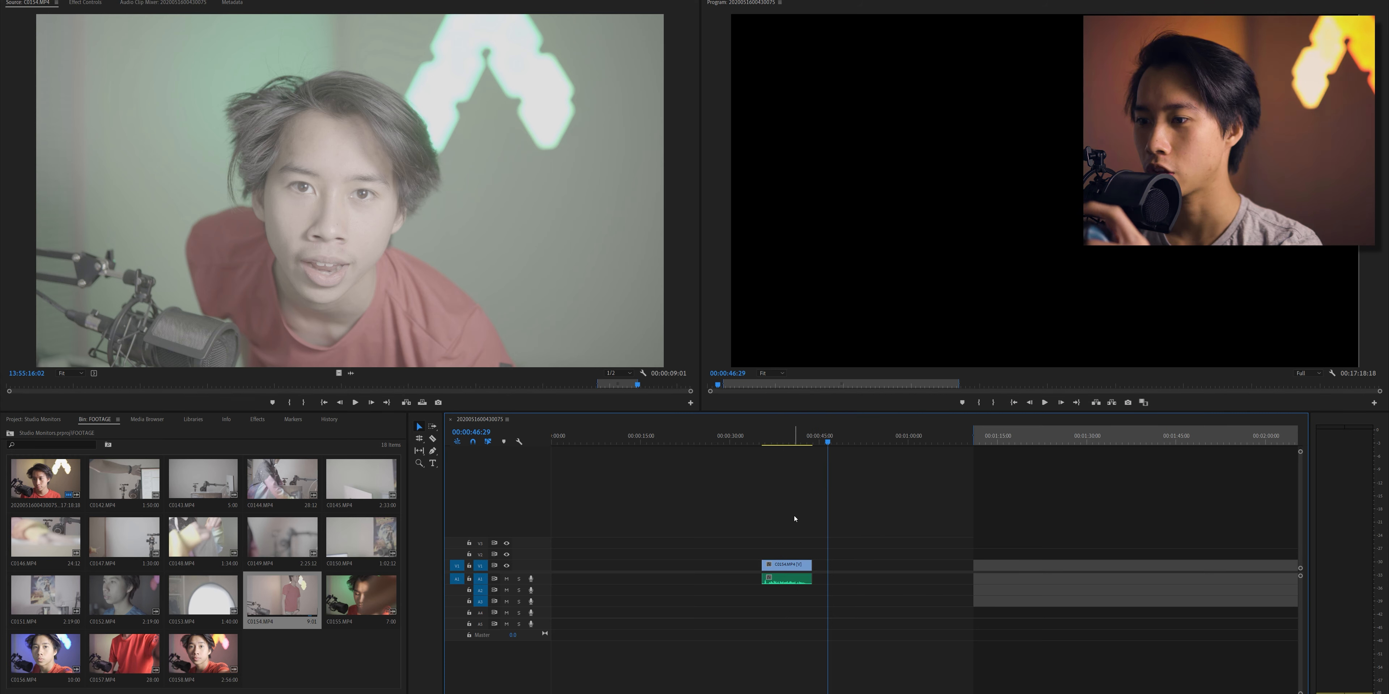
{"action": "left_click_drag", "start_coordinate": [780, 565], "coordinate": [591, 565]}
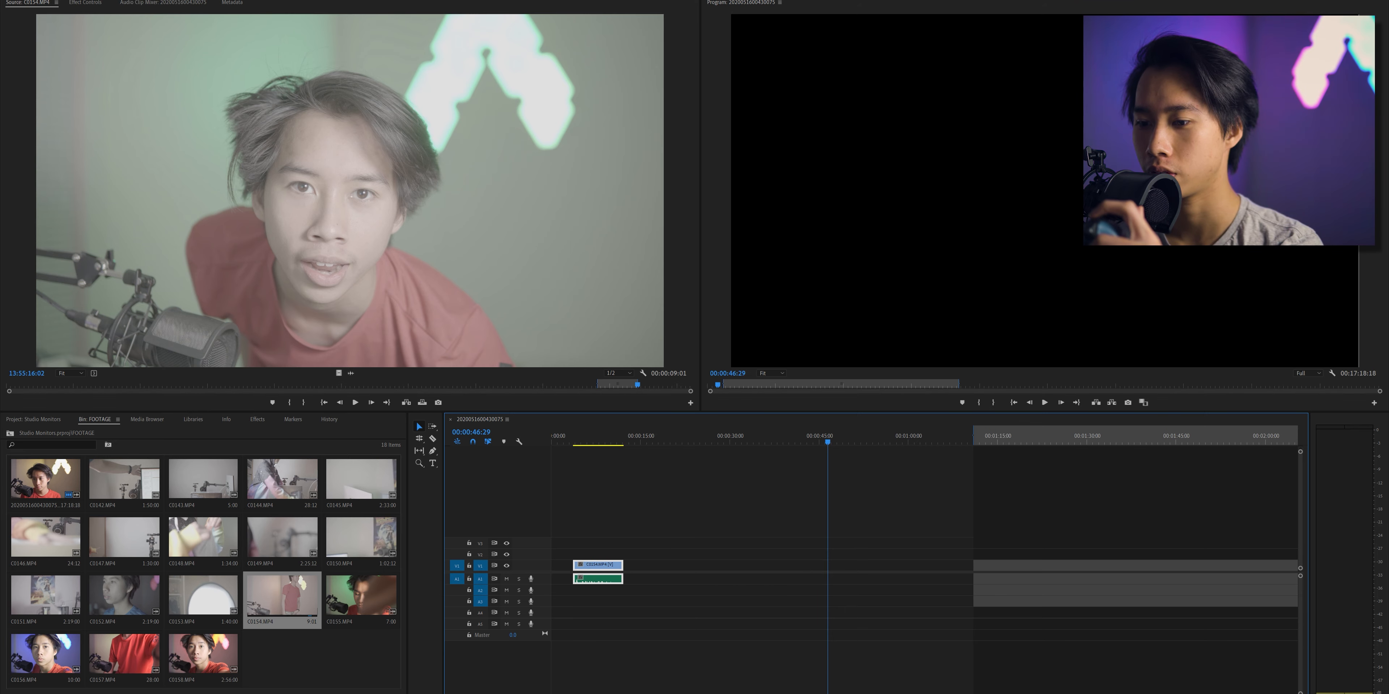
- Switch to the Audio folder in Downloads and add the-future-is-now WAV track to the lowest audio track near the end of the clip
{"action": "key", "text": "alt+Tab"}
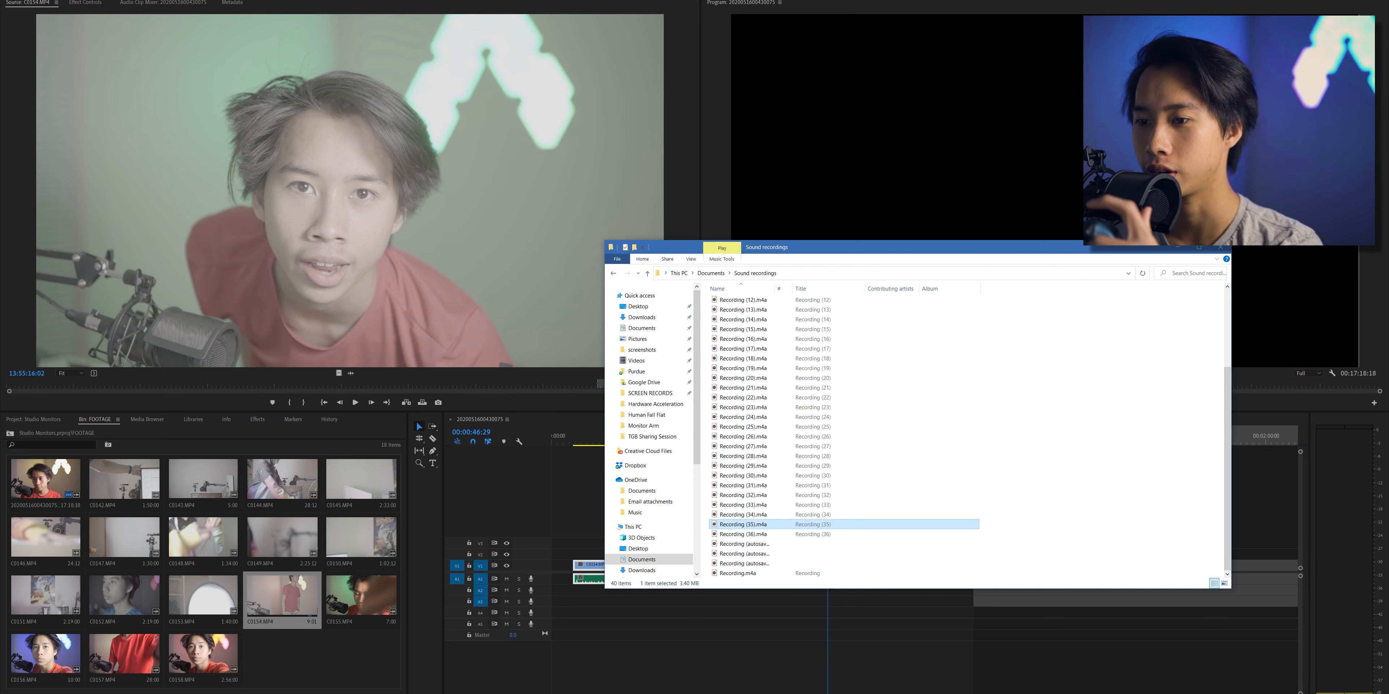
{"action": "left_click", "coordinate": [624, 329]}
{"action": "left_click_drag", "start_coordinate": [753, 304], "coordinate": [618, 624]}
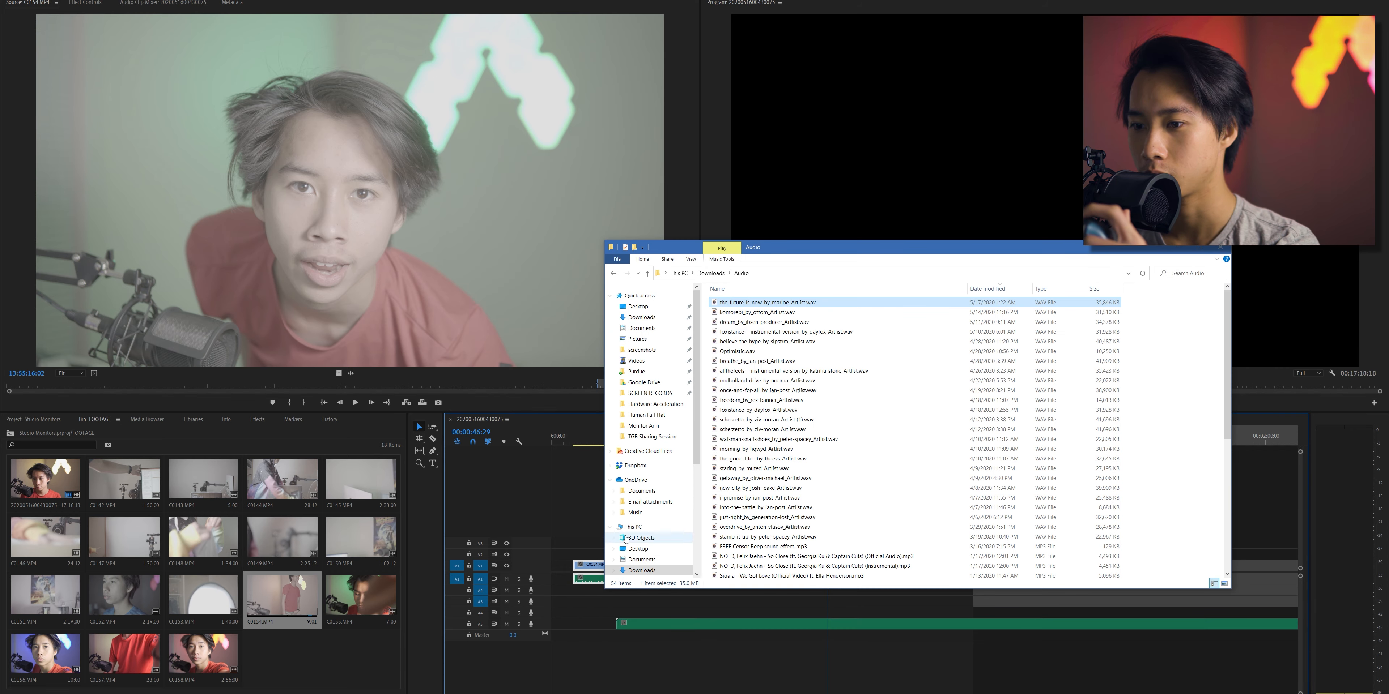
- Play the clip to check where the music enters, and shift the music later to start at about 12 seconds
{"action": "left_click_drag", "start_coordinate": [597, 440], "coordinate": [609, 440]}
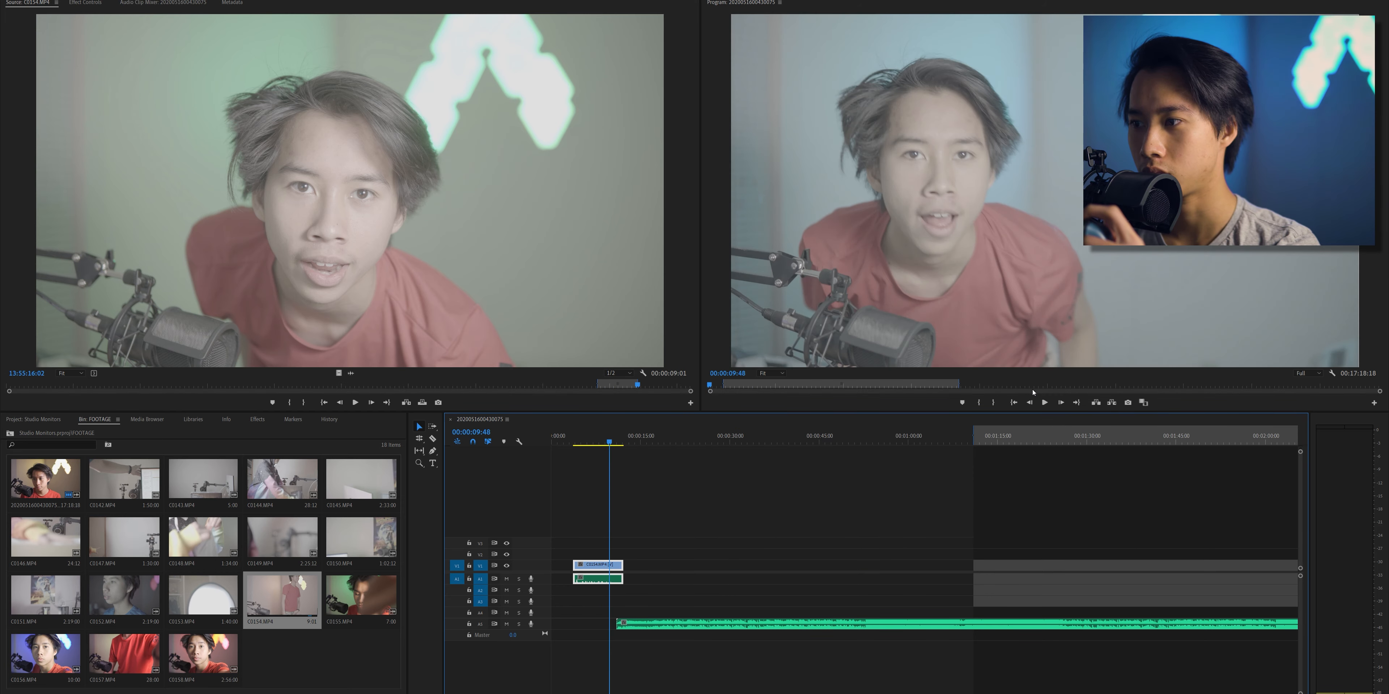
{"action": "left_click", "coordinate": [1049, 407]}
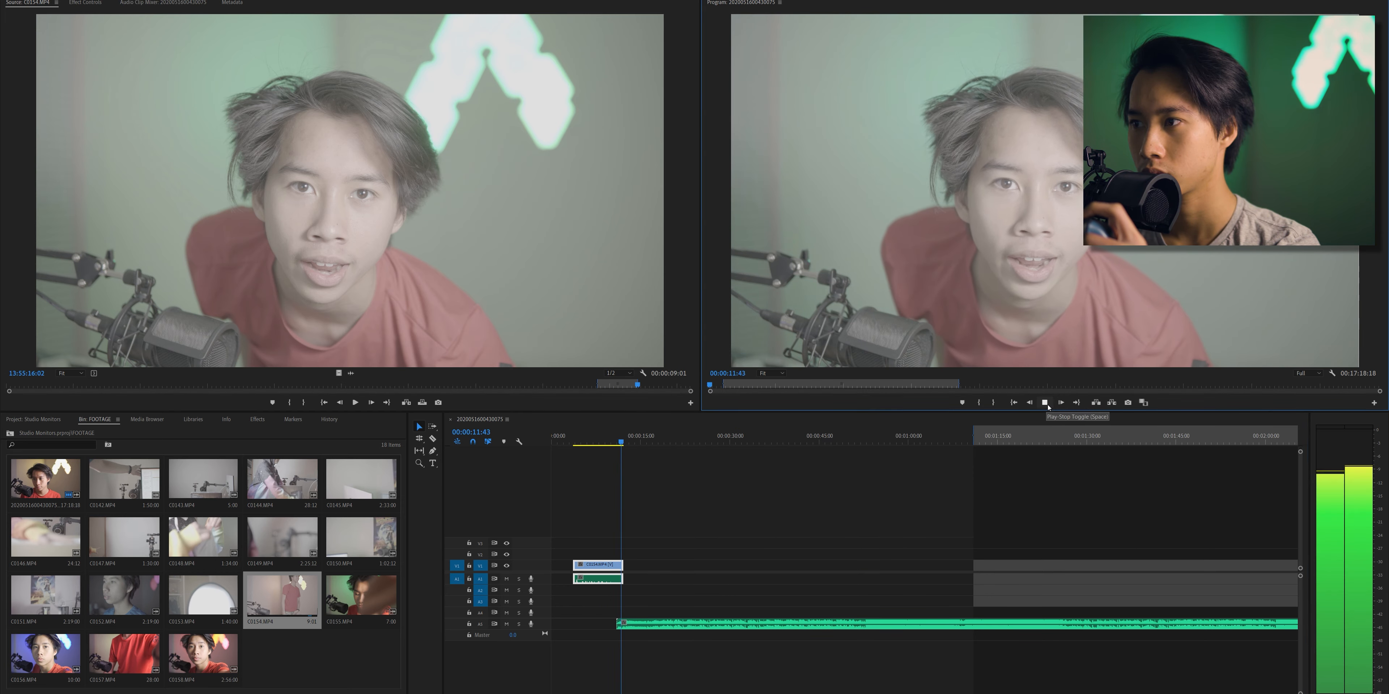
{"action": "left_click_drag", "start_coordinate": [641, 693], "coordinate": [575, 693]}
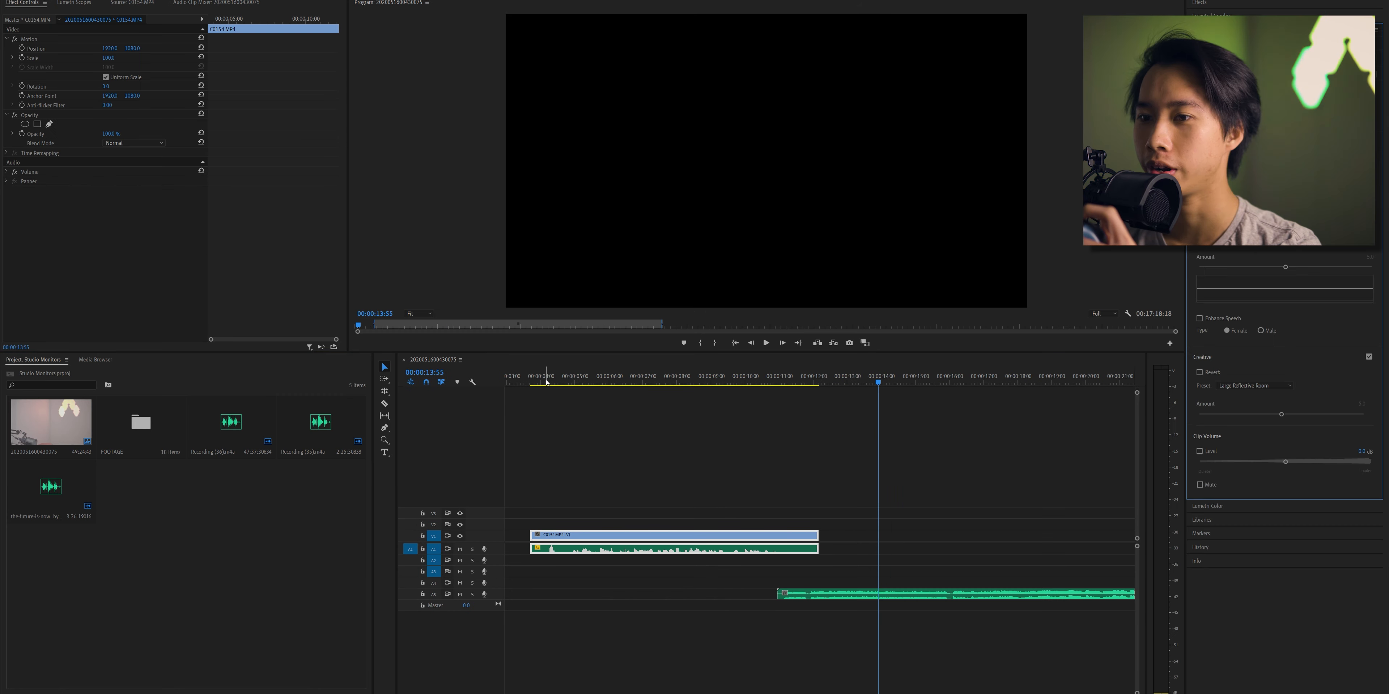
{"action": "left_click", "coordinate": [540, 377]}
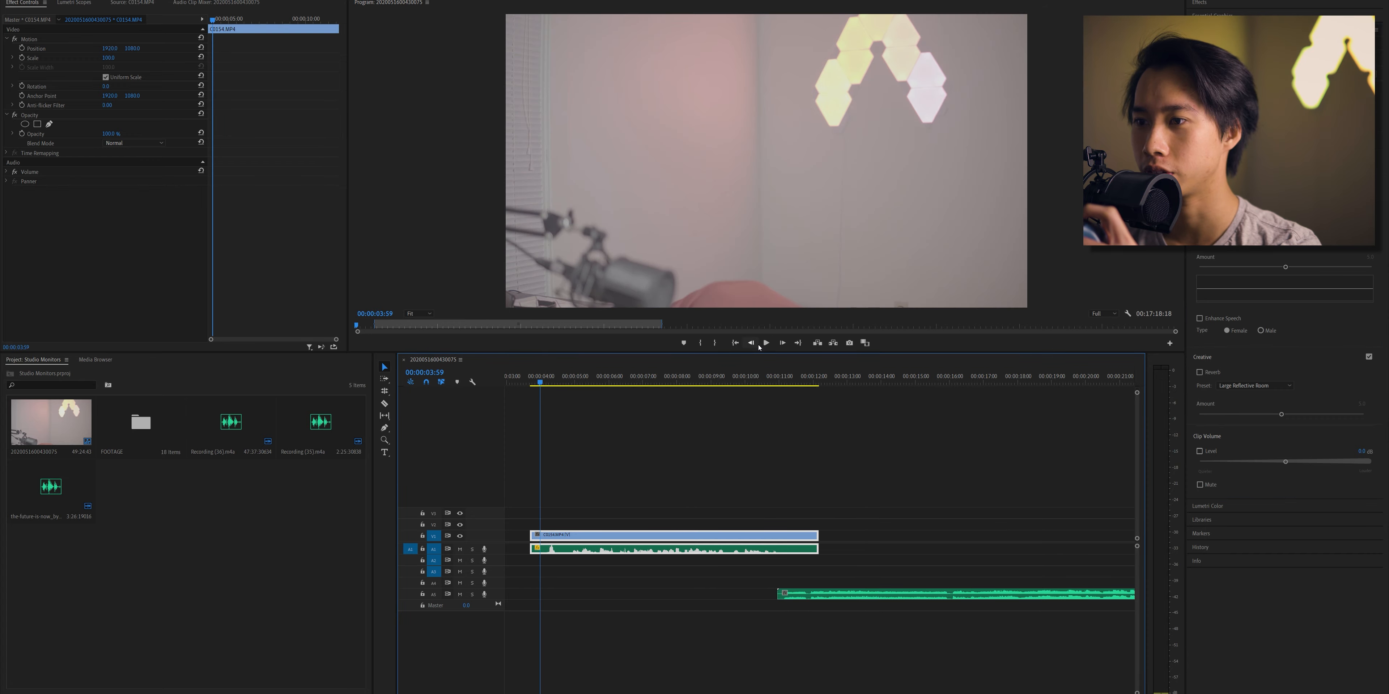
{"action": "left_click", "coordinate": [766, 344]}
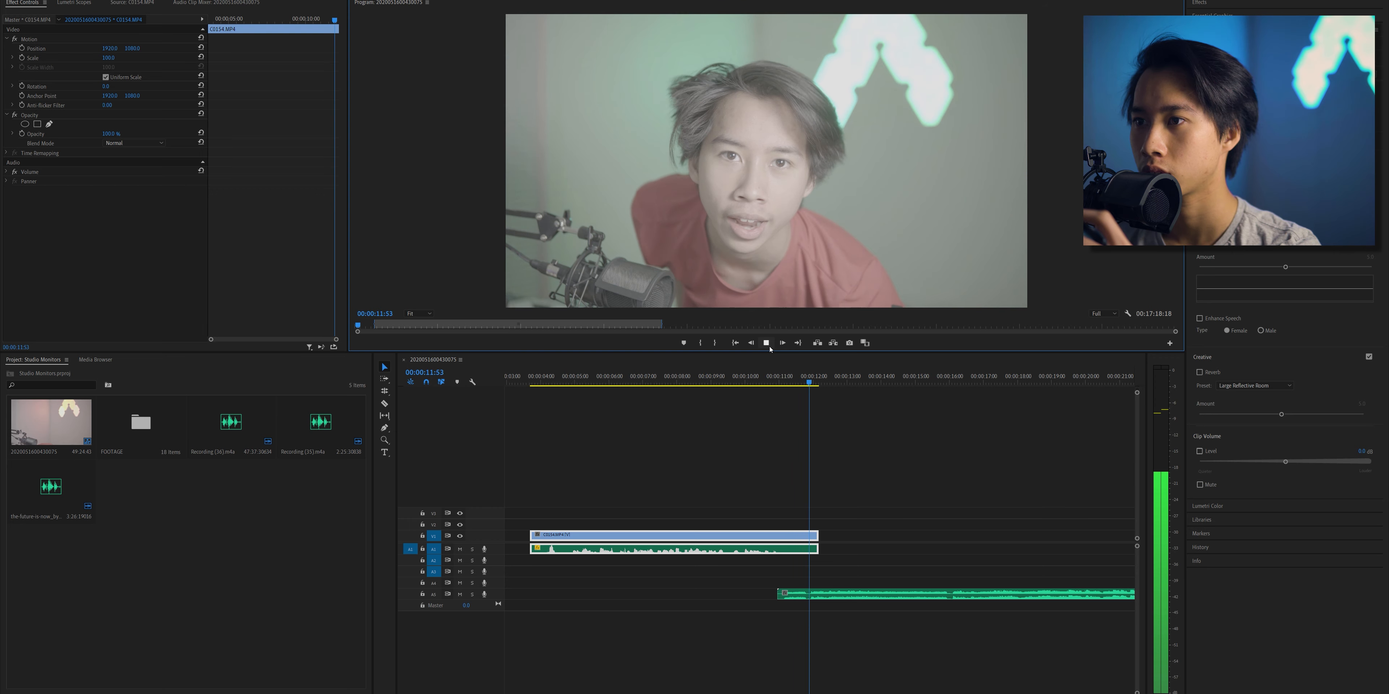
{"action": "left_click", "coordinate": [770, 348]}
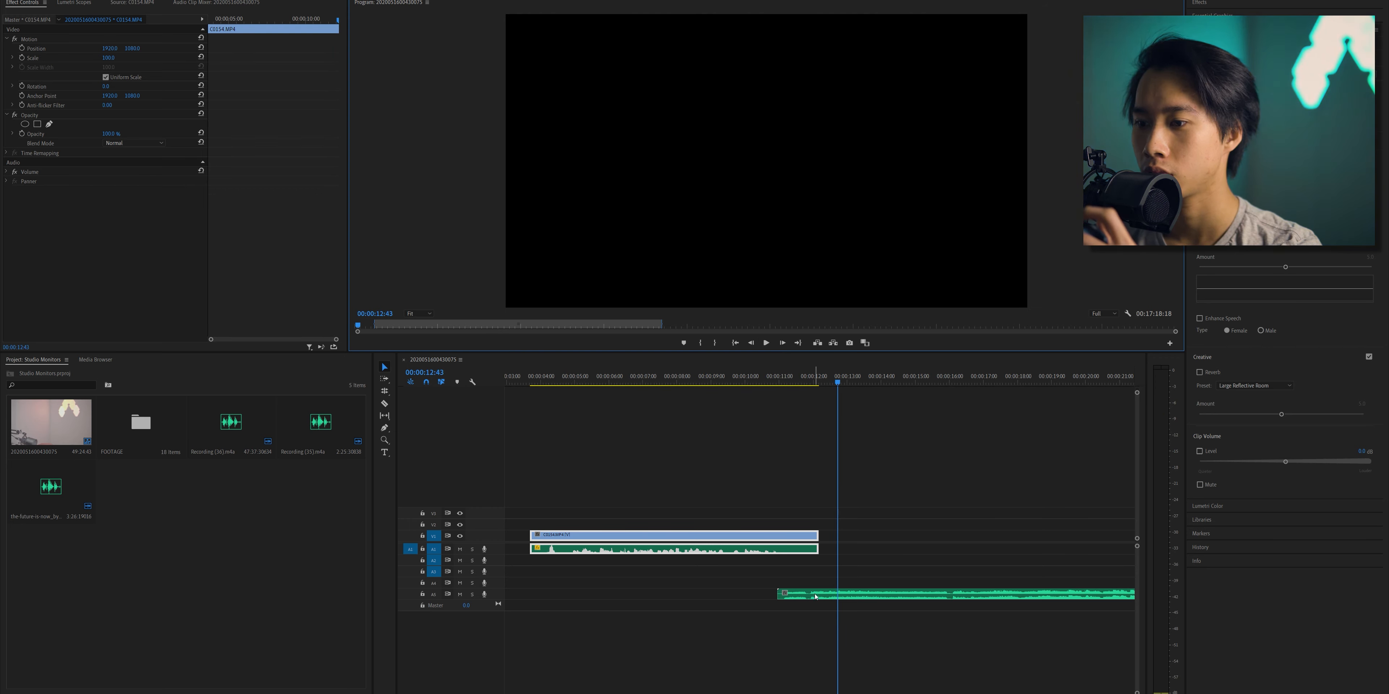
{"action": "left_click_drag", "start_coordinate": [815, 597], "coordinate": [845, 597]}
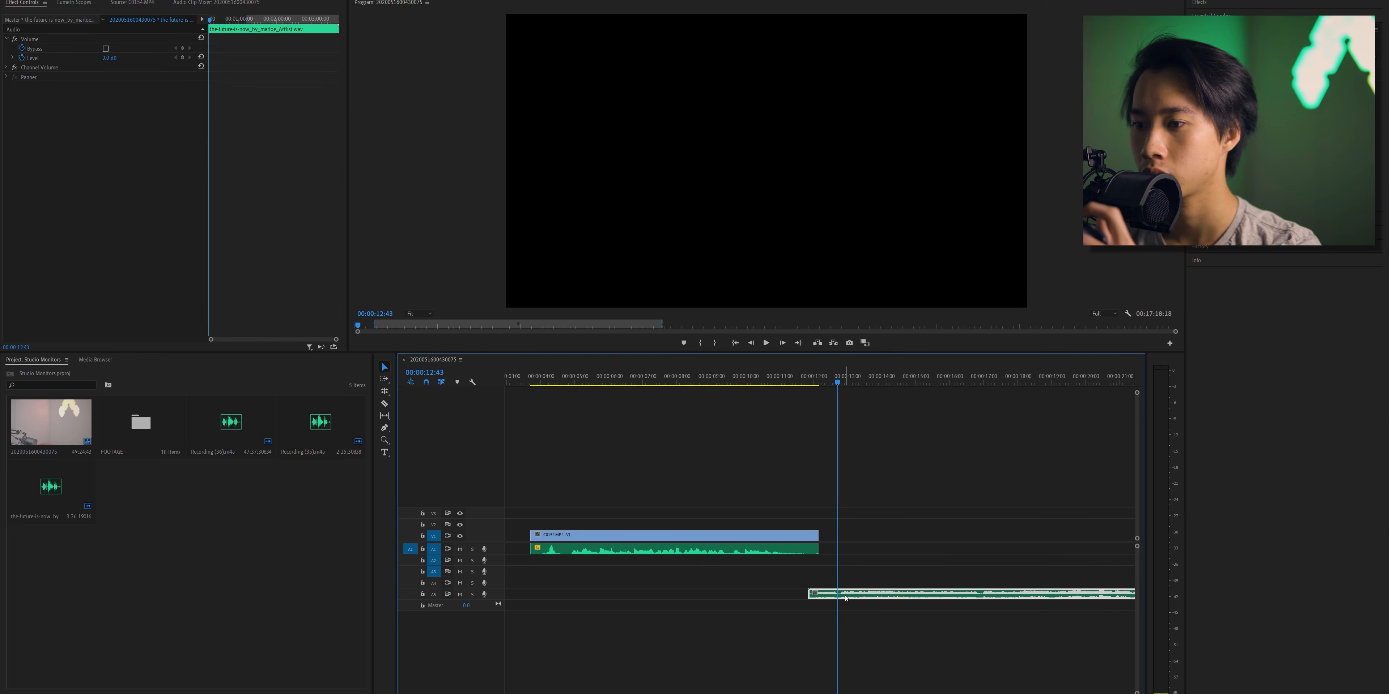
- Replay the transition into the music, trim a few frames off the end of the C0154.MP4 clip, and play the result
{"action": "left_click", "coordinate": [758, 383]}
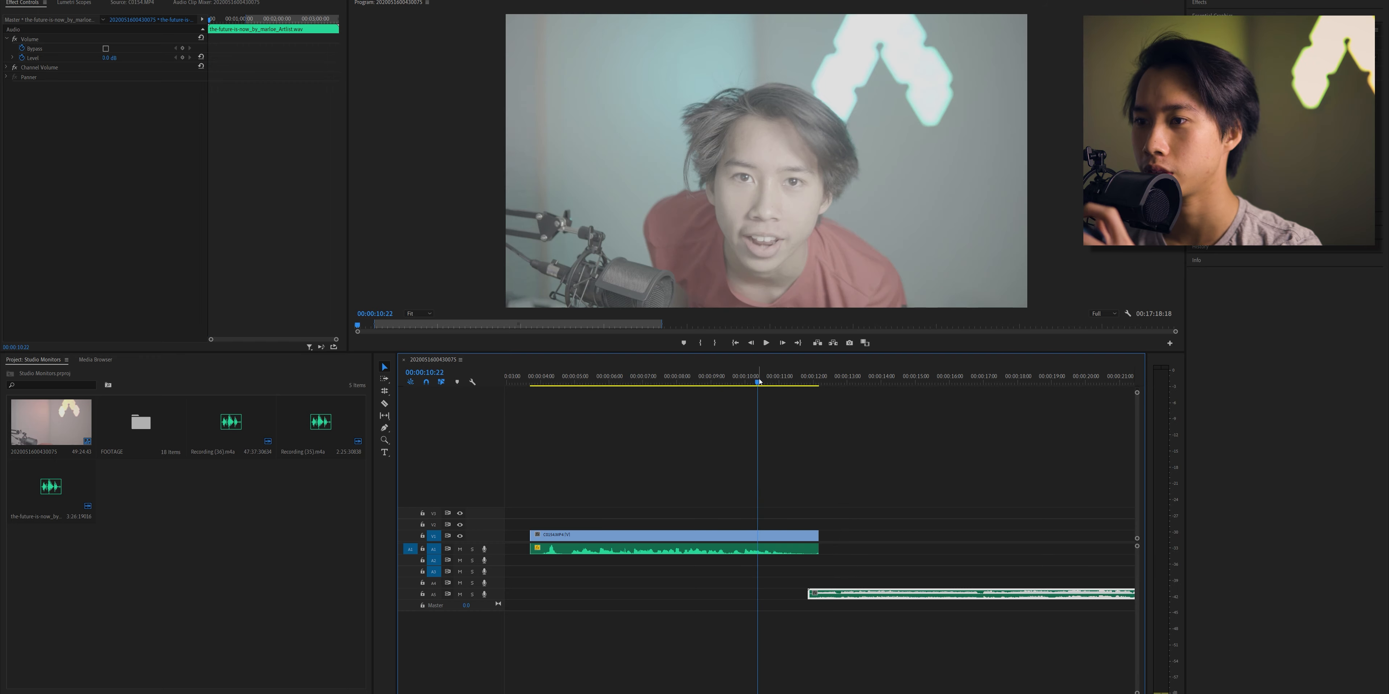
{"action": "left_click", "coordinate": [768, 345]}
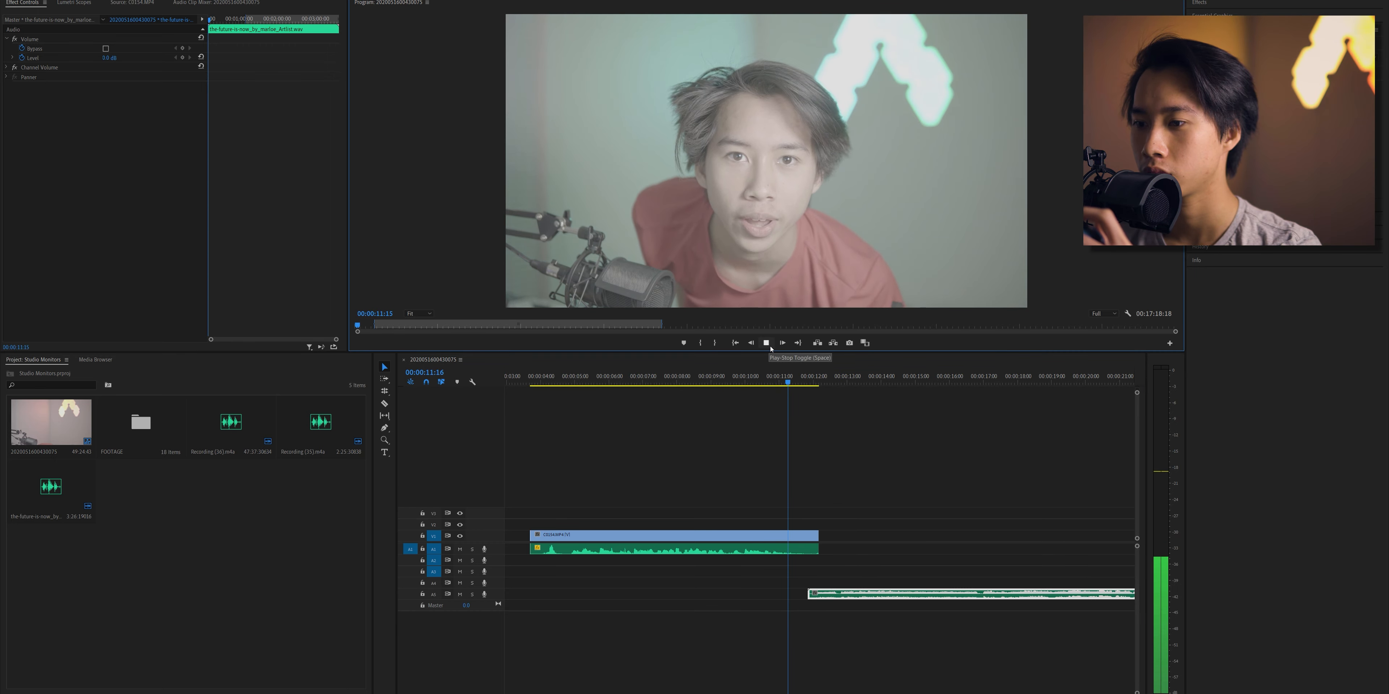
{"action": "left_click", "coordinate": [770, 347]}
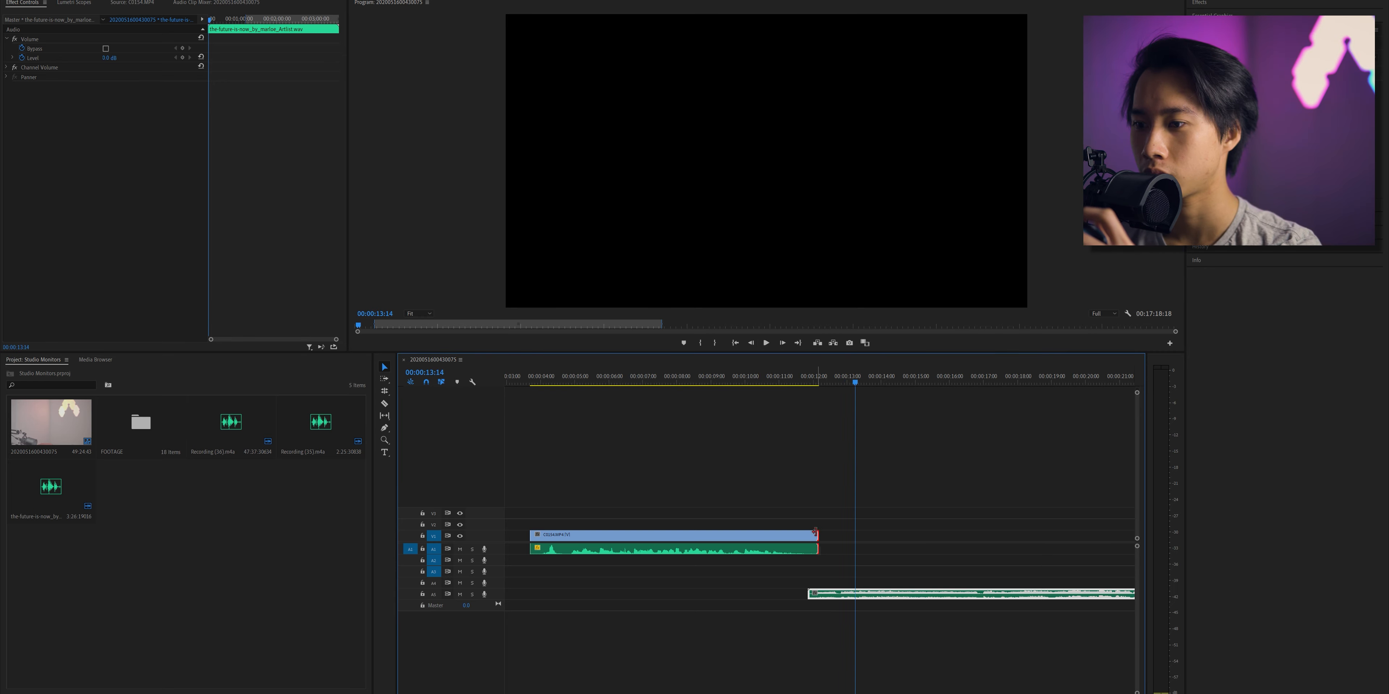
{"action": "left_click_drag", "start_coordinate": [815, 531], "coordinate": [815, 531]}
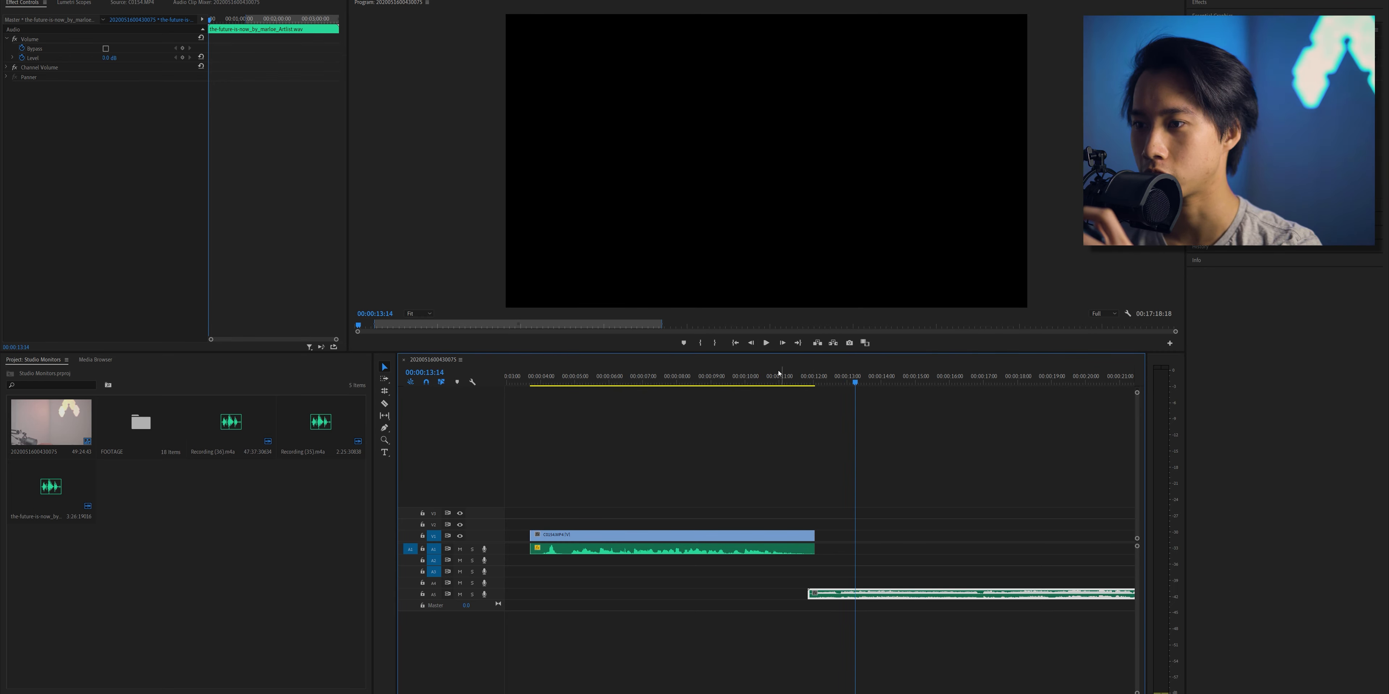
{"action": "left_click", "coordinate": [768, 376]}
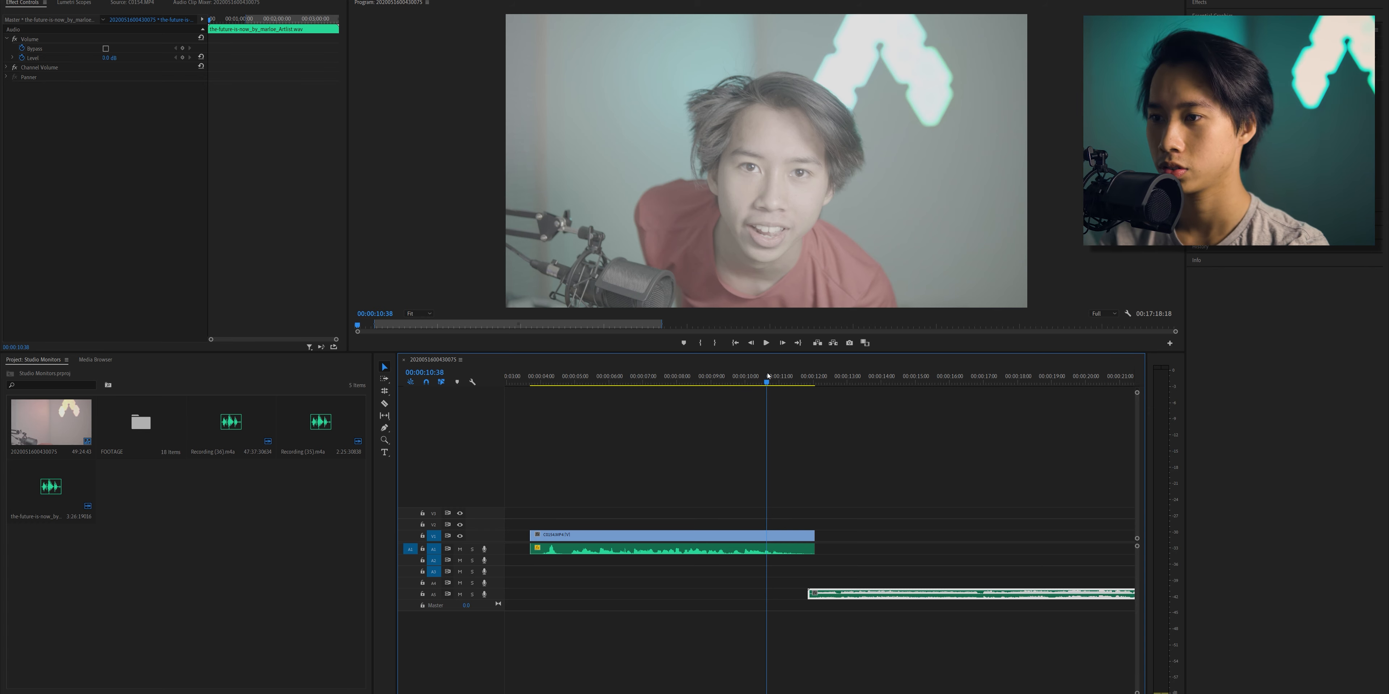
{"action": "left_click", "coordinate": [766, 344]}
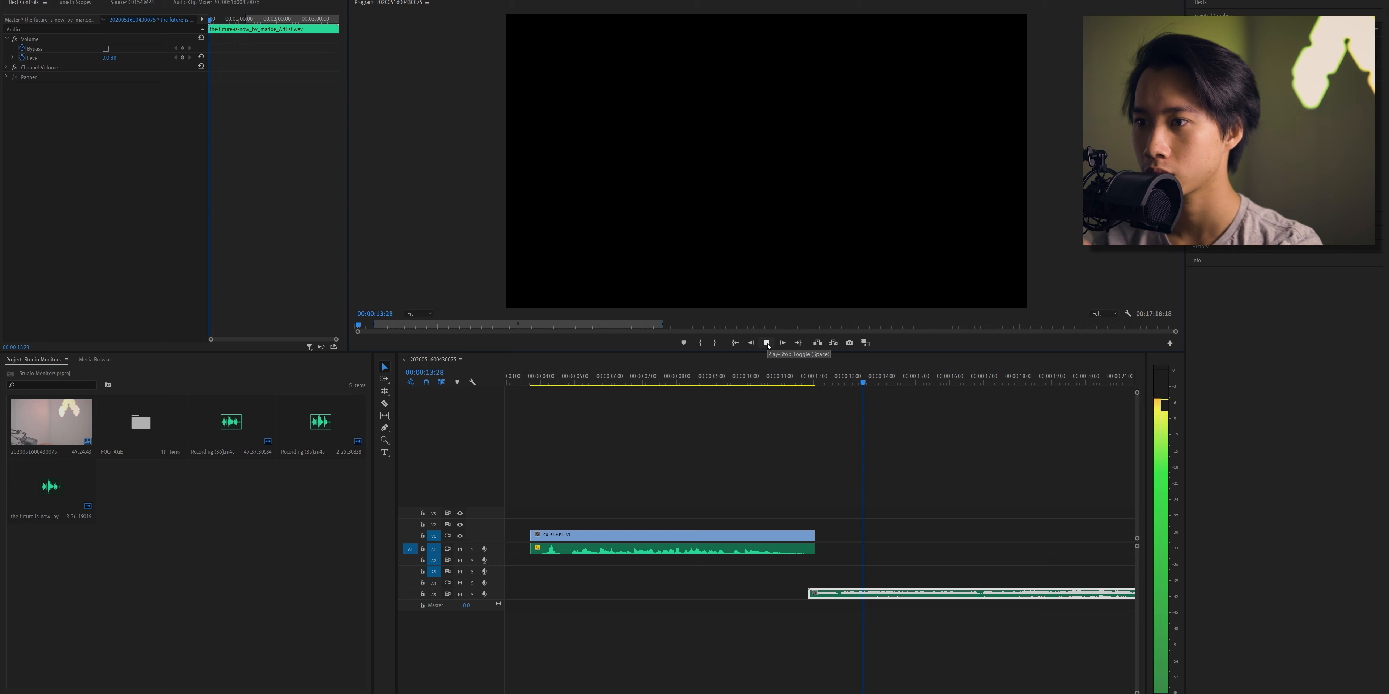
{"action": "key", "text": "space"}
- Zoom the timeline out, open the FOOTAGE bin, and load C0144.MP4 in the source monitor
{"action": "key", "text": "minus"}
{"action": "key", "text": "minus"}
{"action": "key", "text": "minus"}
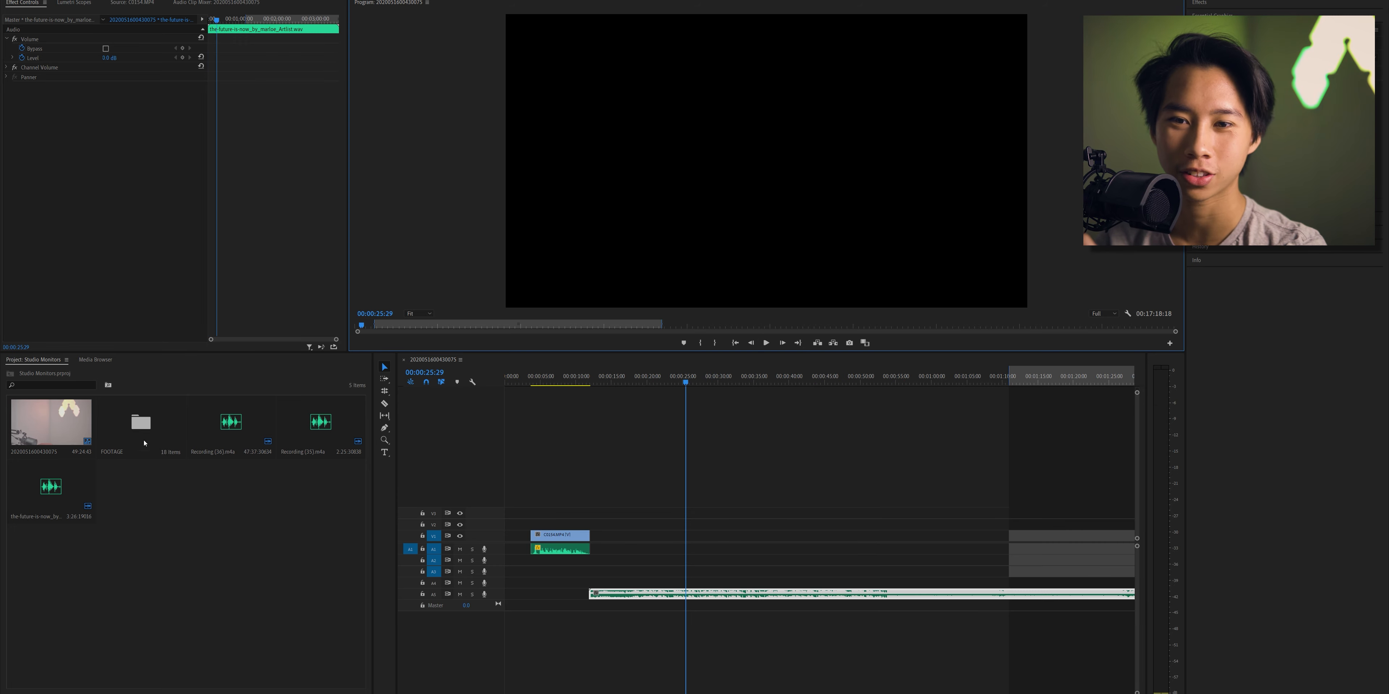
{"action": "left_click", "coordinate": [158, 415]}
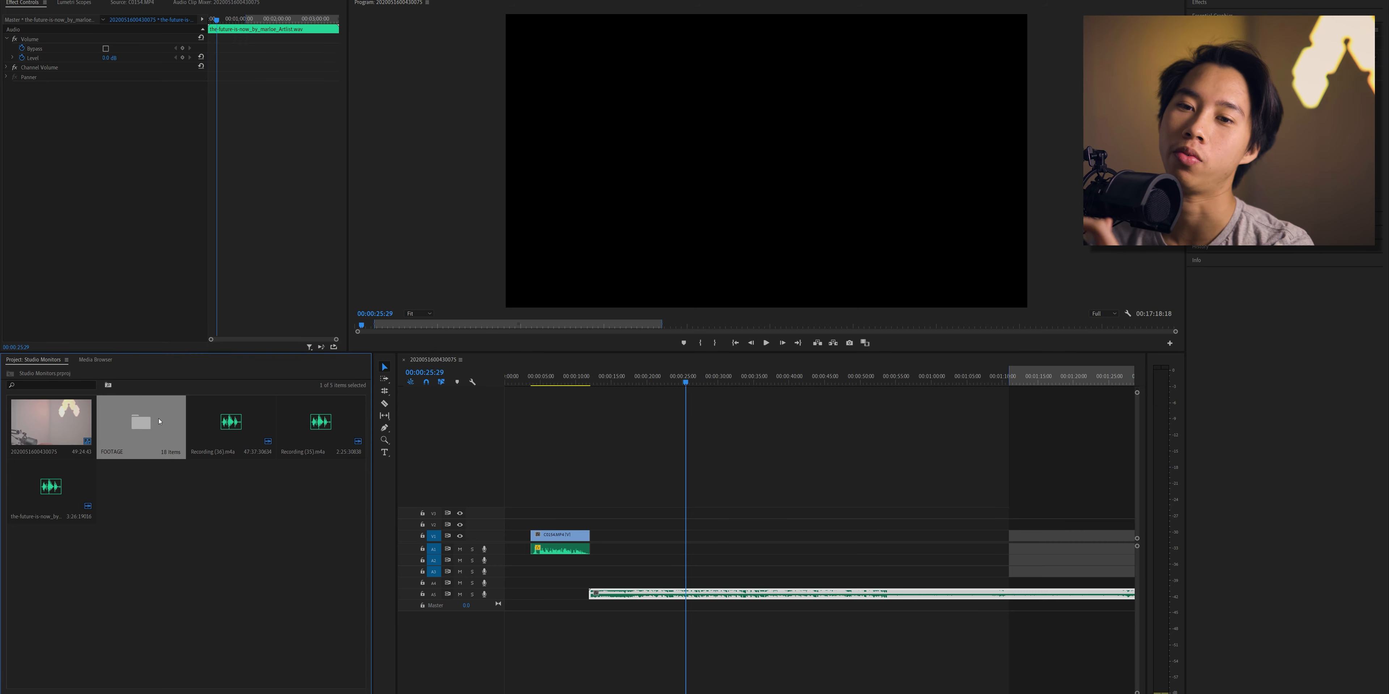
{"action": "double_click", "coordinate": [158, 425]}
{"action": "double_click", "coordinate": [316, 424]}
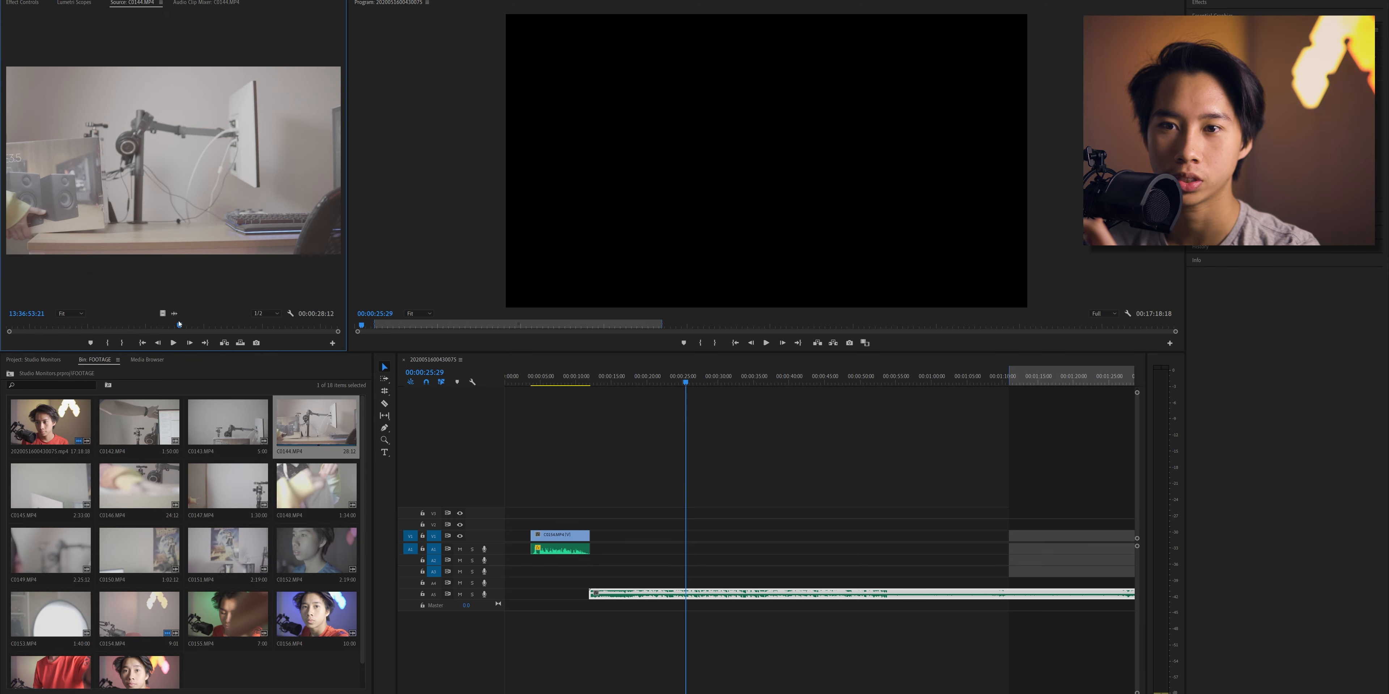
- Mark C0144.MP4 from 13:36:57:20 to 13:37:02:17 and place the section directly after the C0154.MP4 clip
{"action": "mouse_move", "coordinate": [179, 323]}
{"action": "left_mouse_down"}
{"action": "mouse_move", "coordinate": [129, 325]}
{"action": "mouse_move", "coordinate": [273, 333]}
{"action": "mouse_move", "coordinate": [156, 335]}
{"action": "left_mouse_up"}
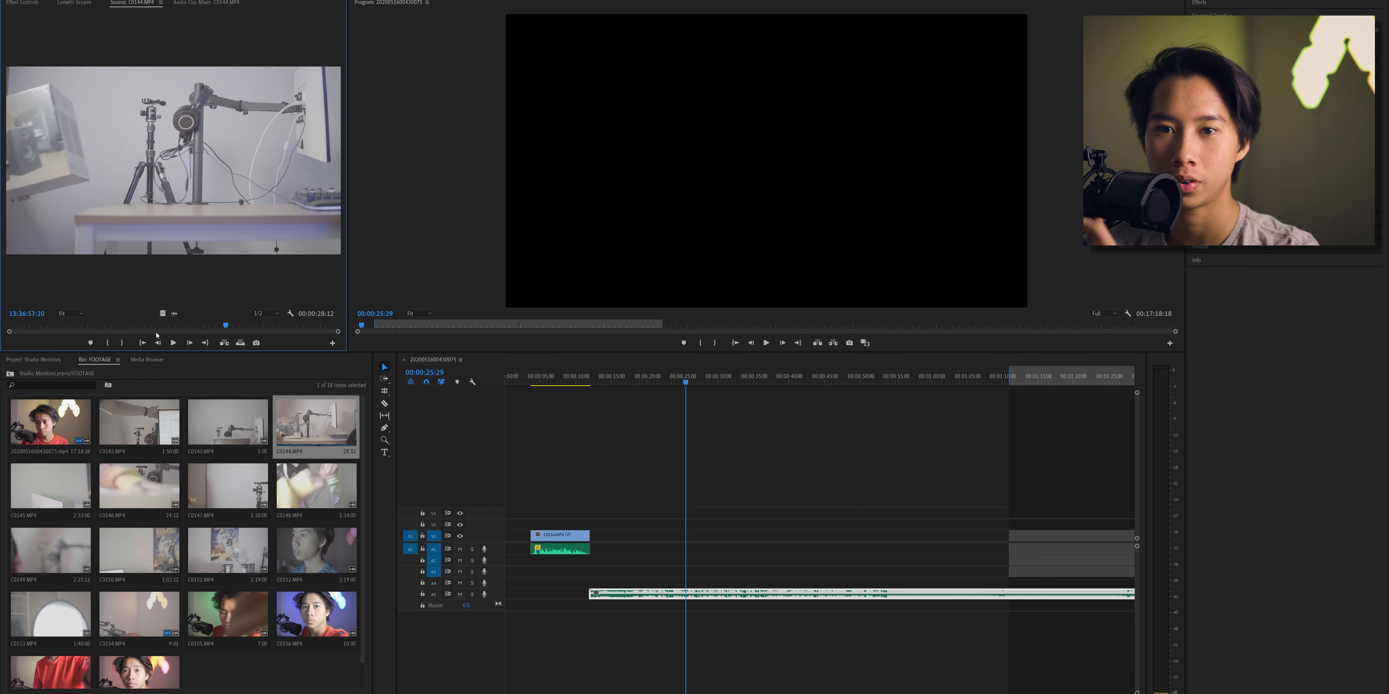
{"action": "left_click", "coordinate": [111, 344]}
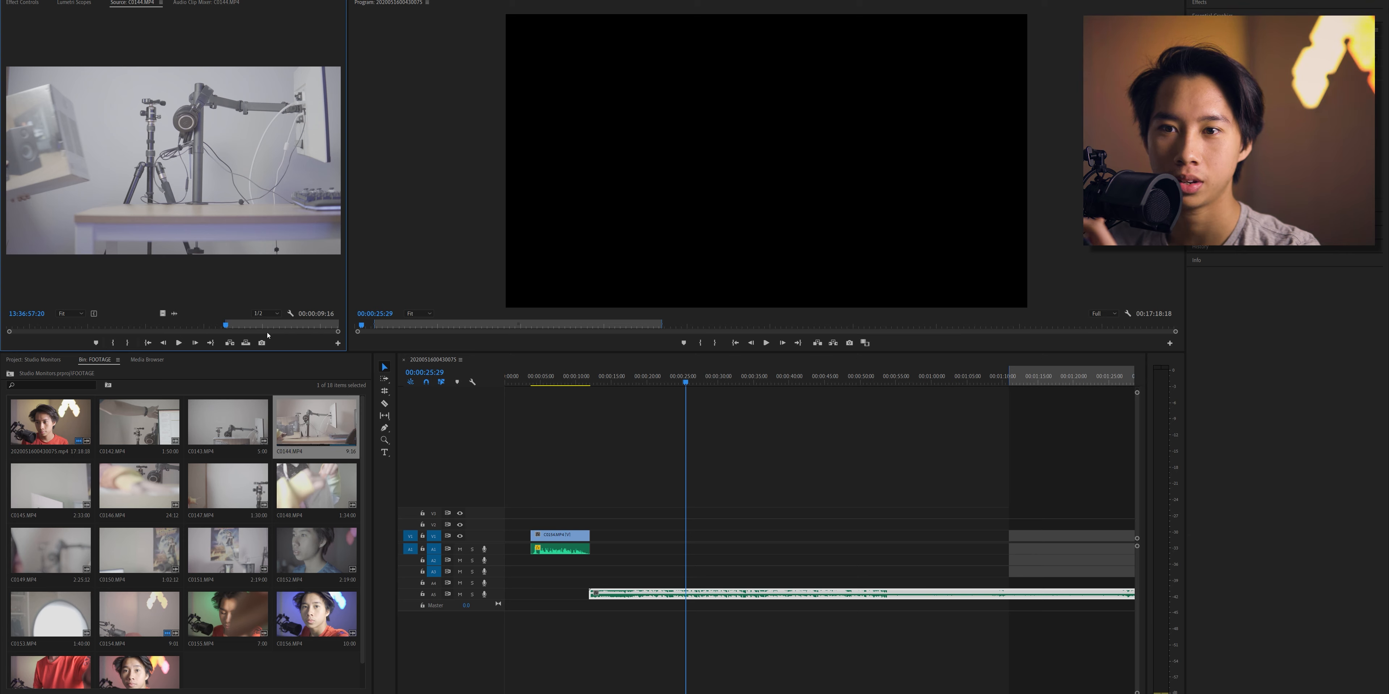
{"action": "left_click_drag", "start_coordinate": [250, 324], "coordinate": [283, 331]}
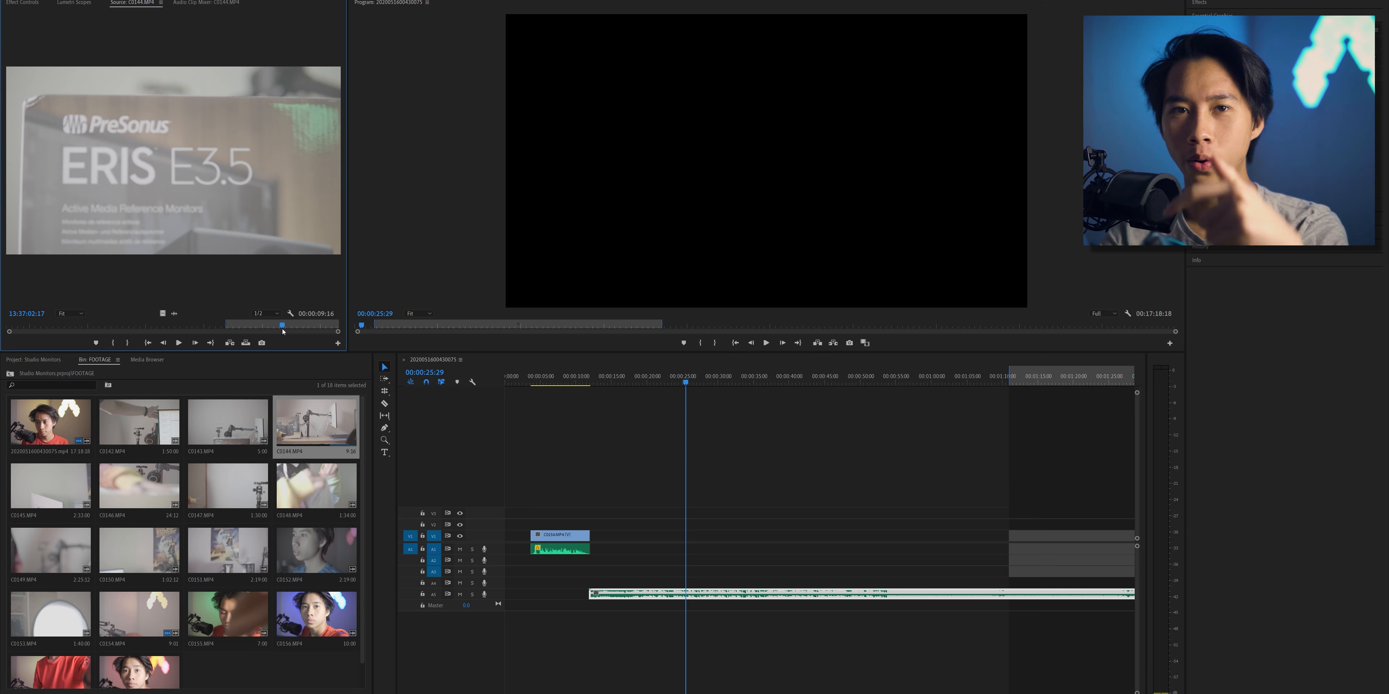
{"action": "left_click", "coordinate": [126, 343]}
{"action": "left_click_drag", "start_coordinate": [435, 408], "coordinate": [595, 548]}
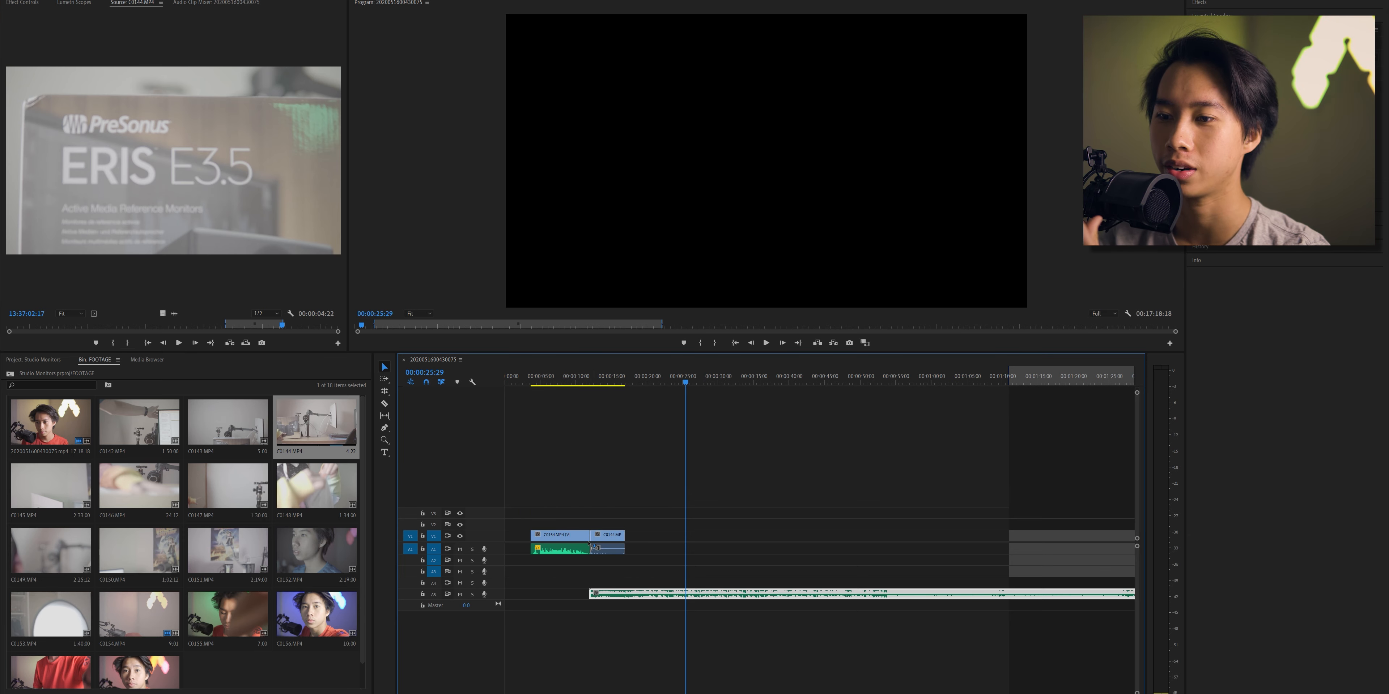
- Play across the cut into C0144.MP4, trim that clip's end to about 16 seconds in the sequence, and replay it
{"action": "left_click", "coordinate": [579, 375]}
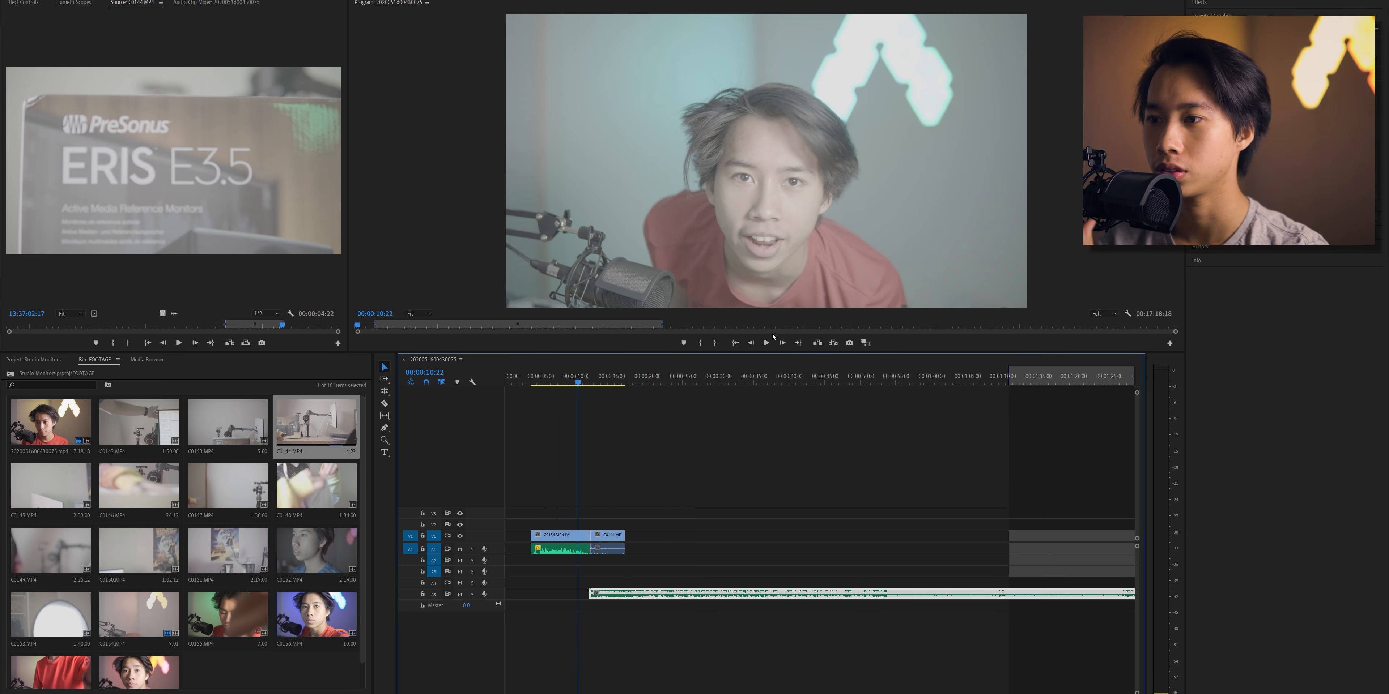
{"action": "left_click", "coordinate": [767, 343]}
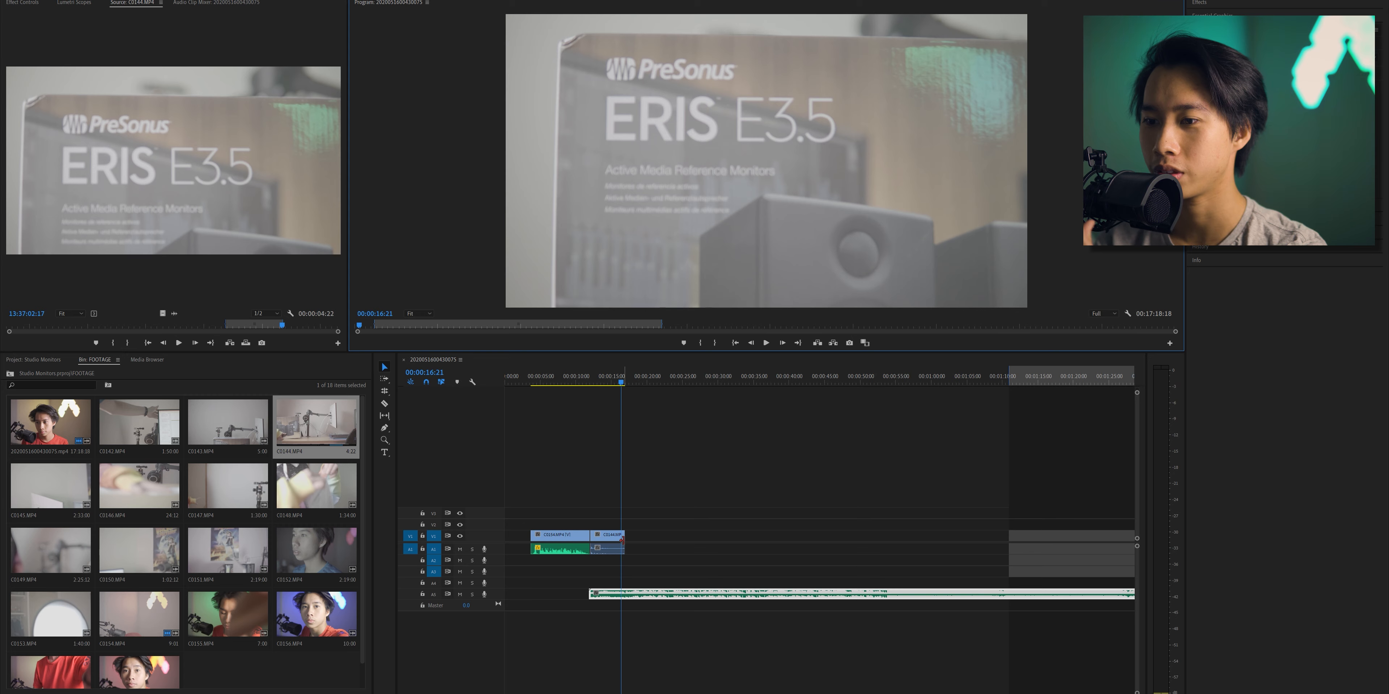
{"action": "left_click_drag", "start_coordinate": [624, 541], "coordinate": [617, 541]}
{"action": "left_click_drag", "start_coordinate": [616, 385], "coordinate": [612, 382]}
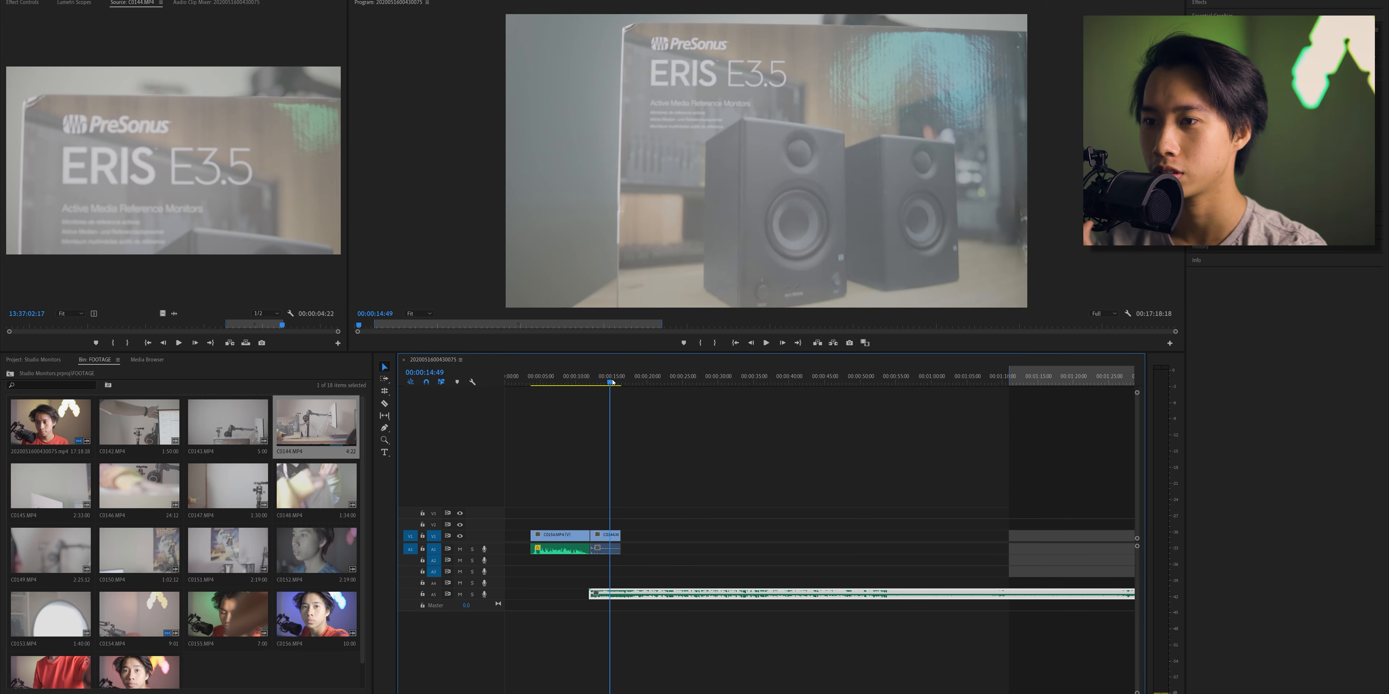
{"action": "left_click", "coordinate": [766, 343]}
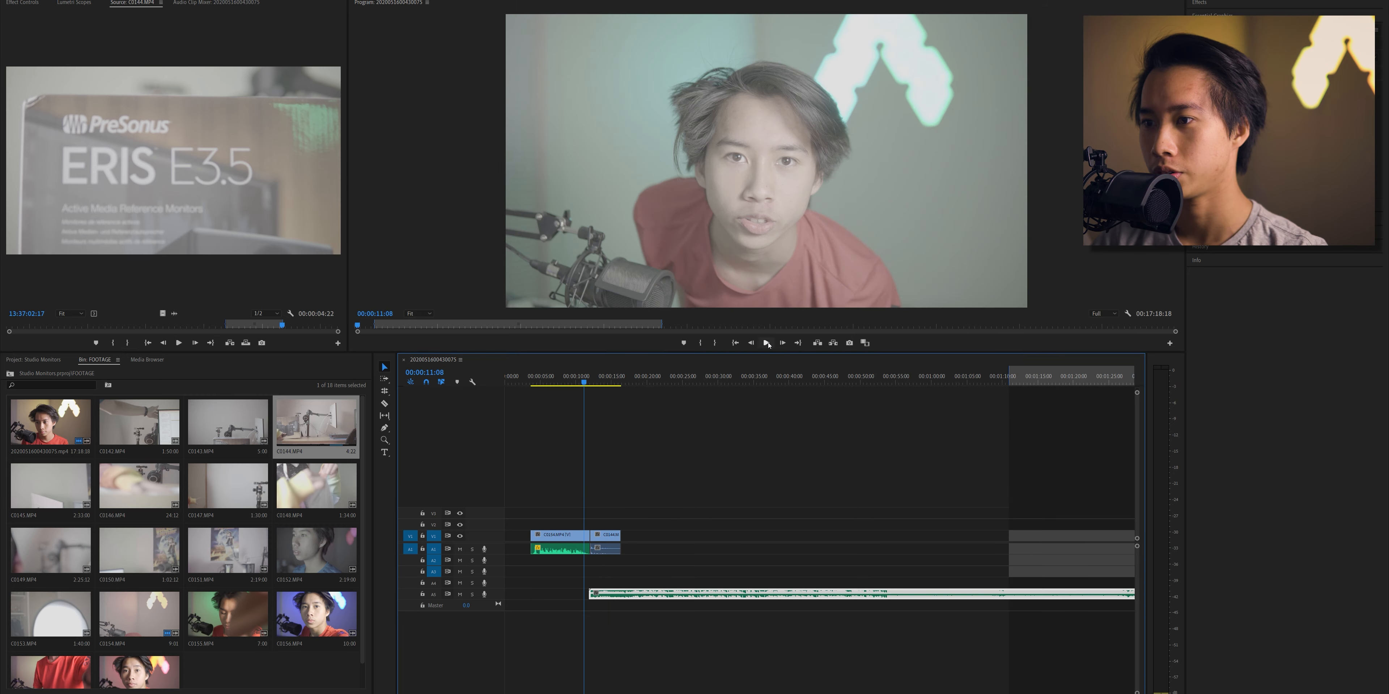
{"action": "left_click", "coordinate": [766, 344]}
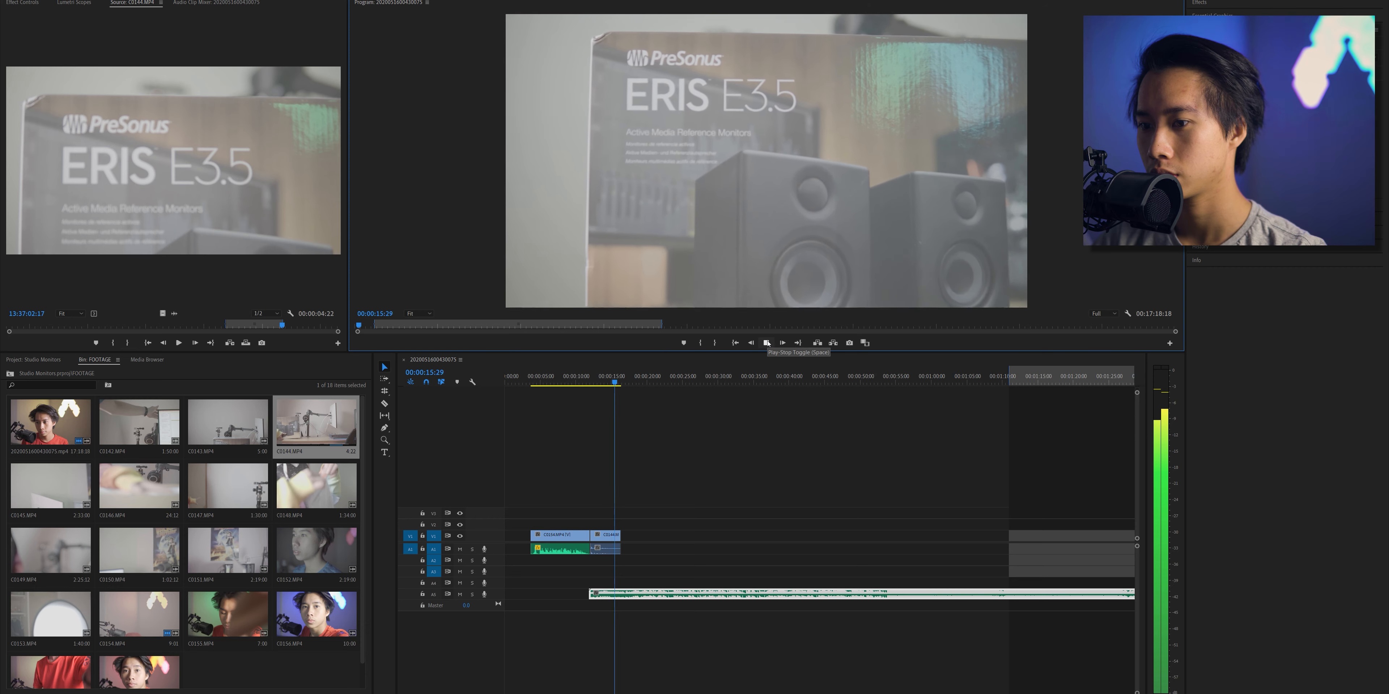
{"action": "left_click", "coordinate": [768, 344]}
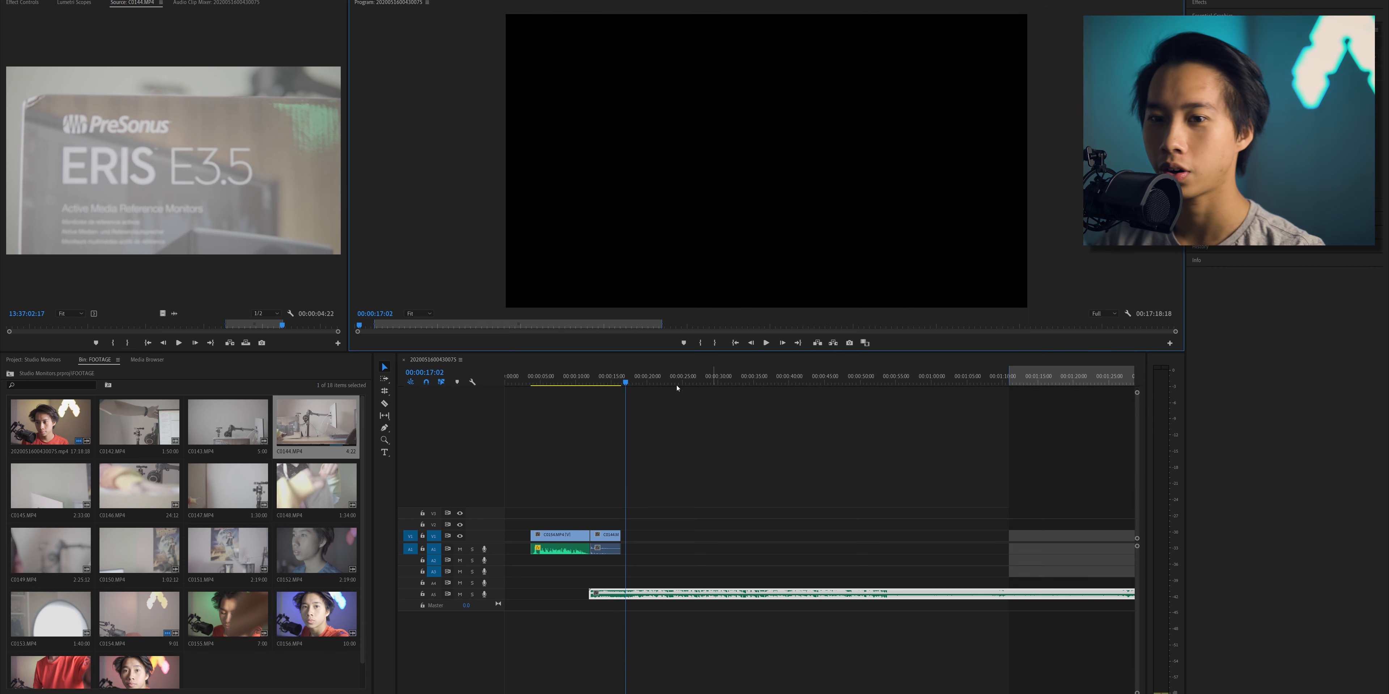
- Place a 2:06 section of C0145.MP4 after the C0144.MP4 clip and trim its end to just before 17 seconds
{"action": "double_click", "coordinate": [81, 488]}
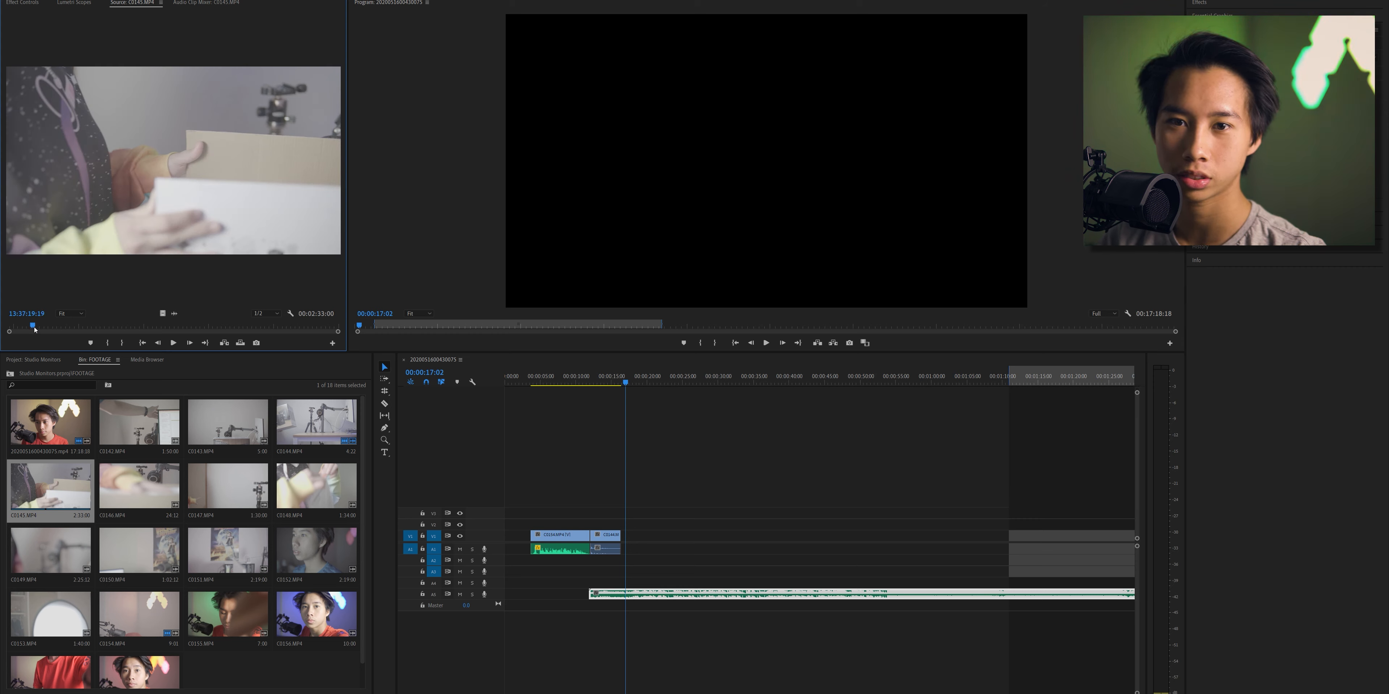
{"action": "left_click_drag", "start_coordinate": [34, 329], "coordinate": [38, 332]}
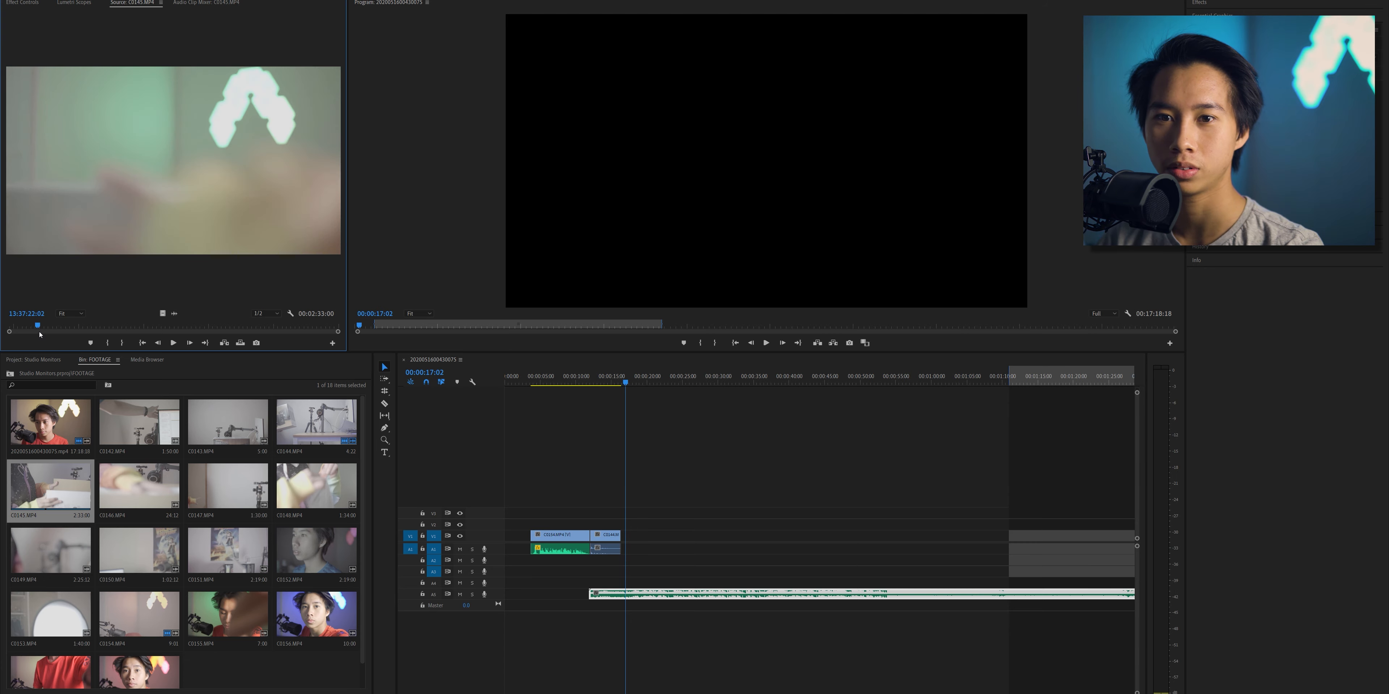
{"action": "left_click_drag", "start_coordinate": [543, 546], "coordinate": [658, 548]}
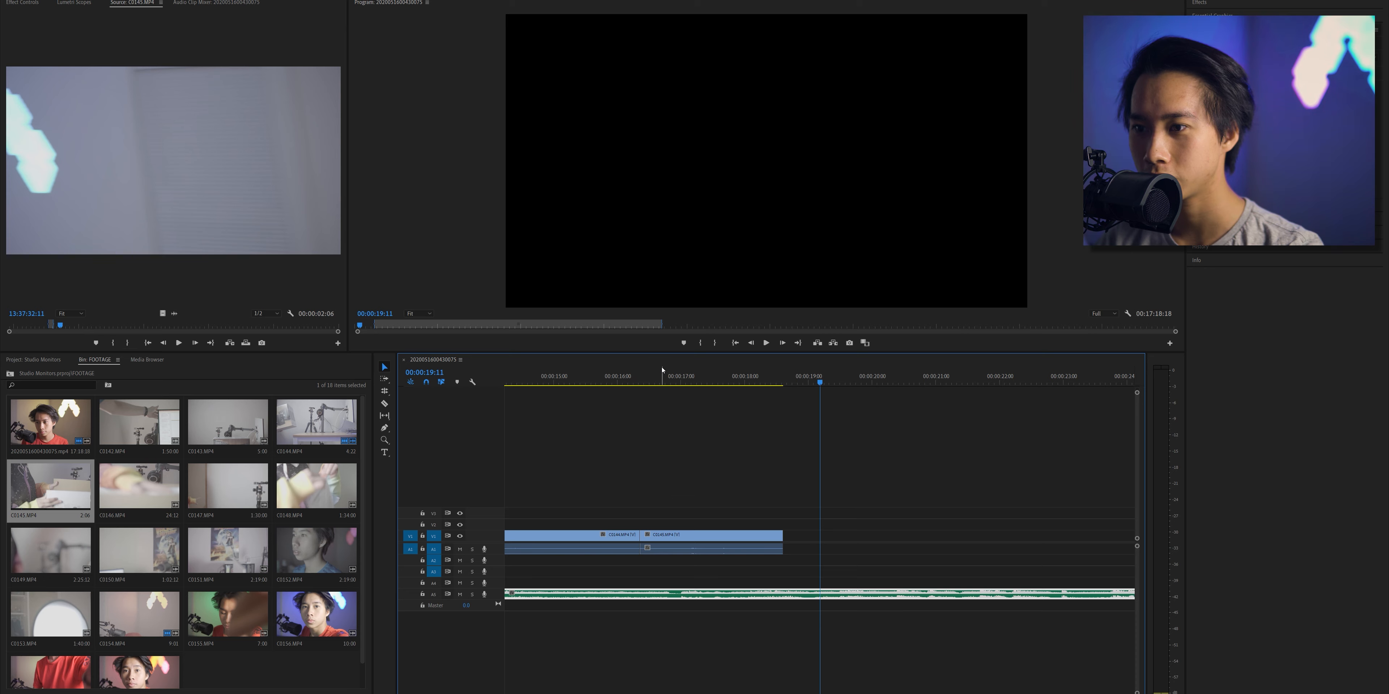
{"action": "left_click", "coordinate": [662, 377]}
{"action": "key", "text": "space"}
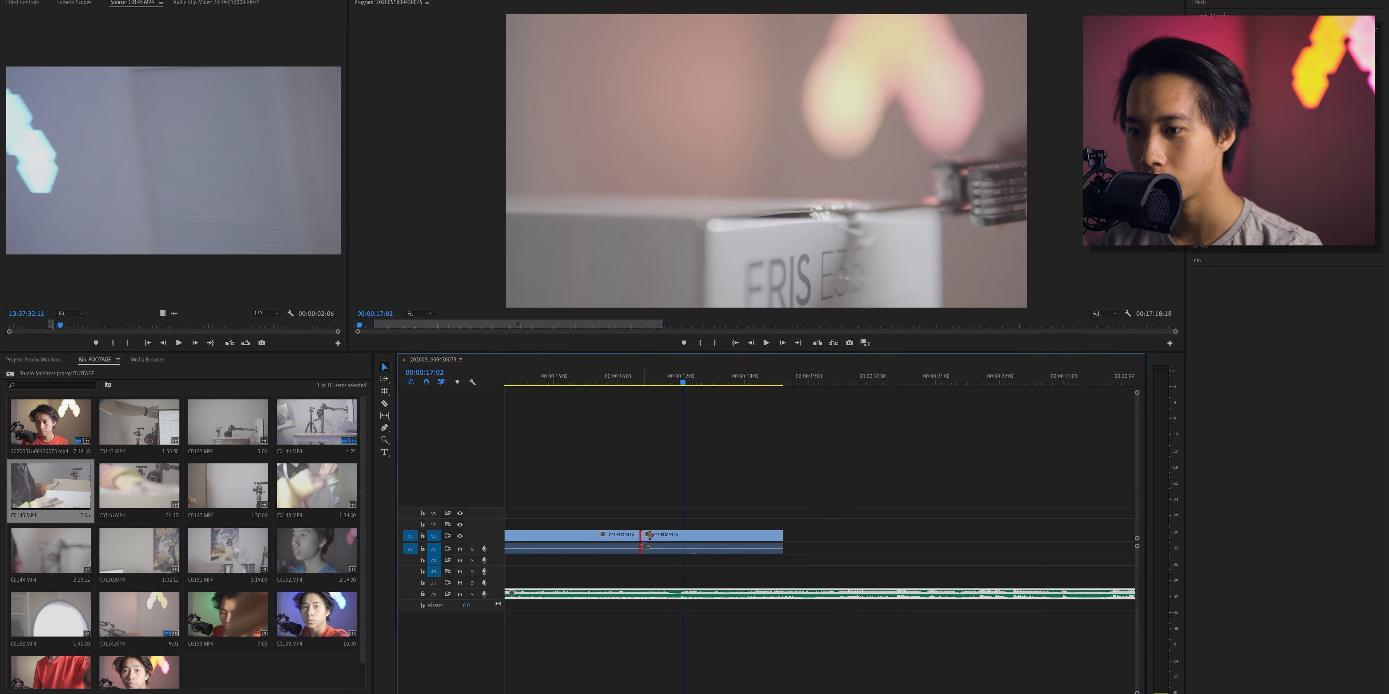
{"action": "left_click_drag", "start_coordinate": [642, 536], "coordinate": [676, 564]}
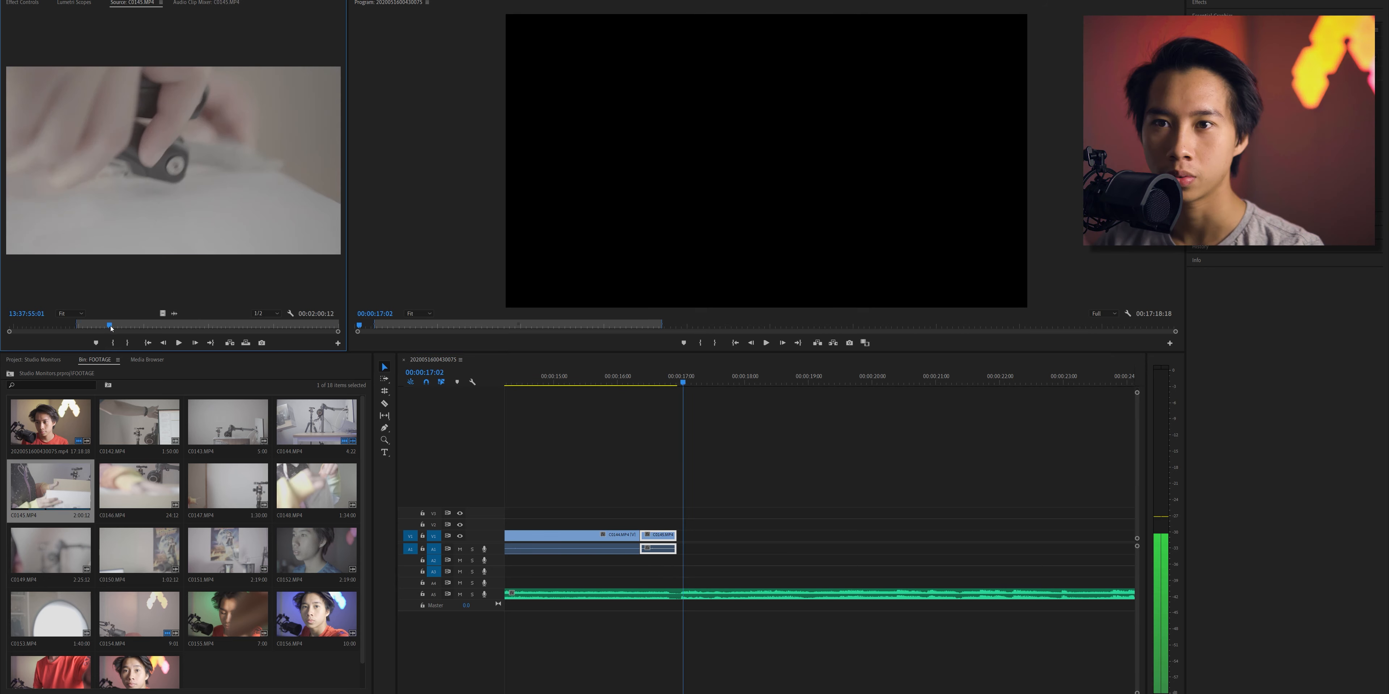
- Mark a second C0145.MP4 section starting at 13:38:00:11, 2:06 long, and place it directly after the previous clip
{"action": "left_click_drag", "start_coordinate": [111, 329], "coordinate": [123, 331]}
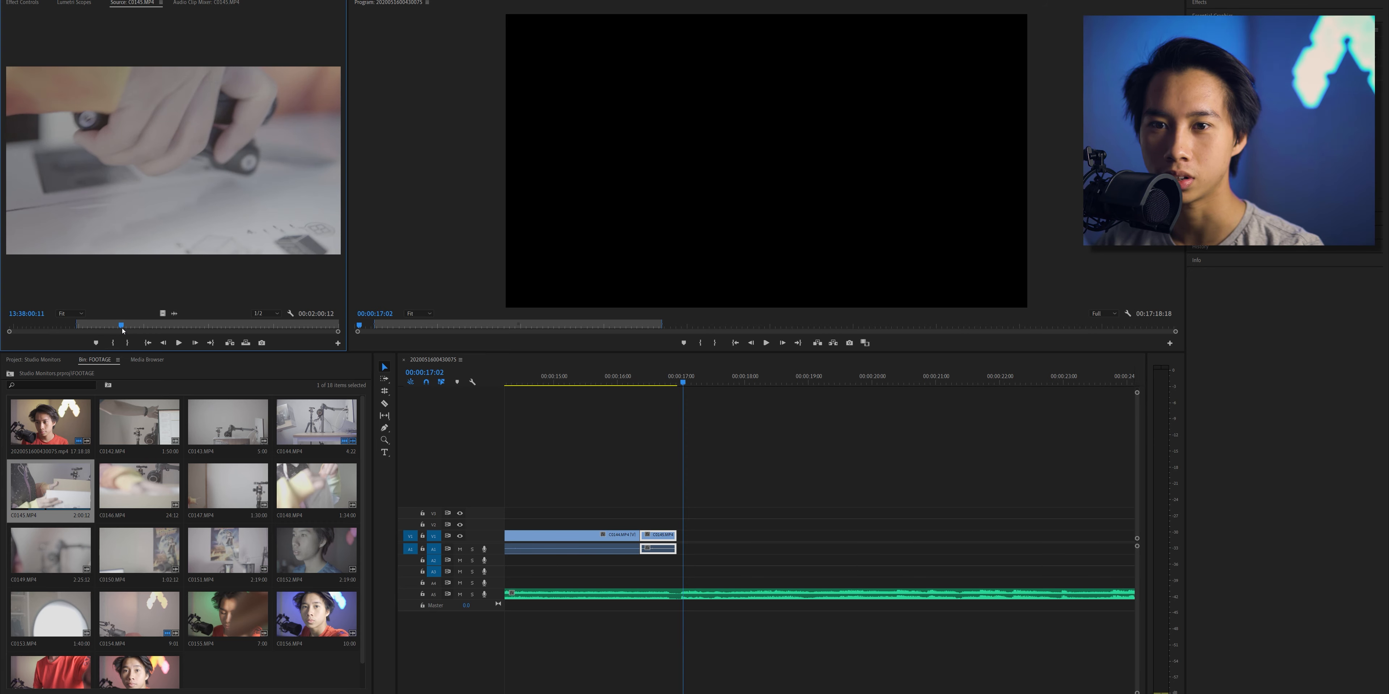
{"action": "left_click", "coordinate": [115, 343]}
{"action": "left_click_drag", "start_coordinate": [124, 215], "coordinate": [691, 538]}
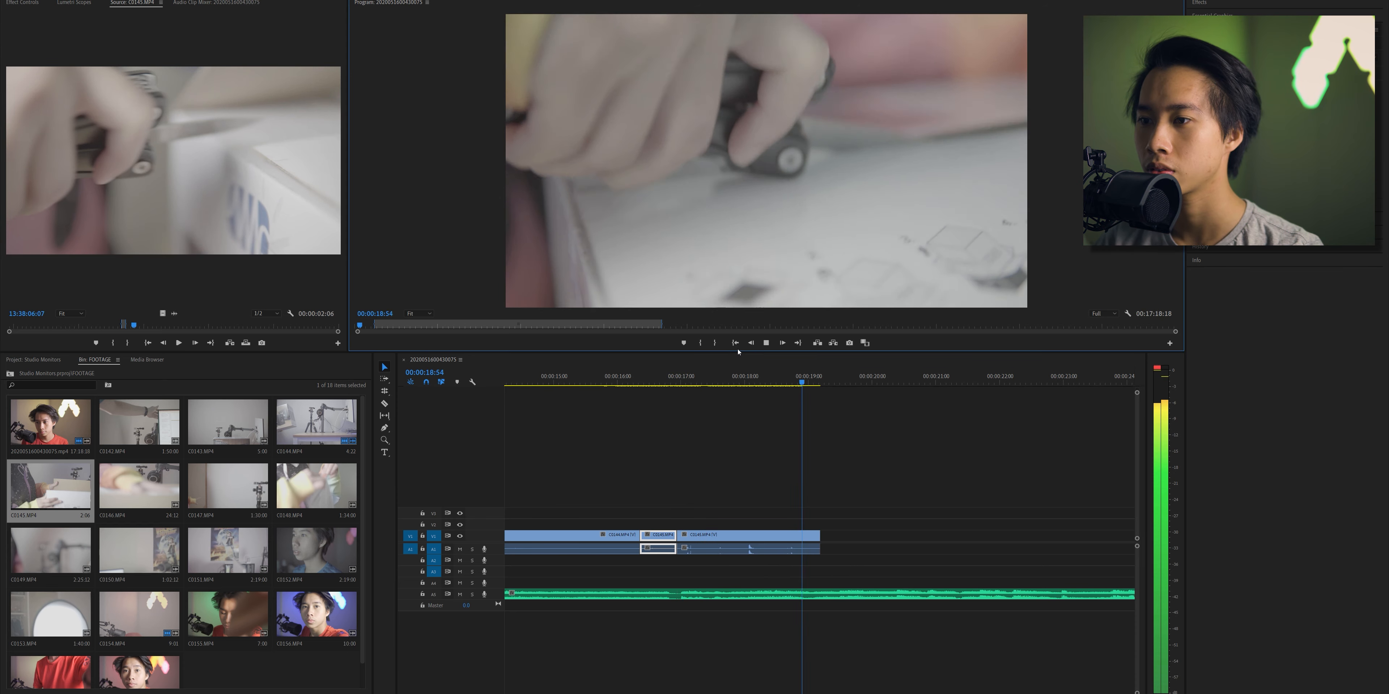
{"action": "left_click_drag", "start_coordinate": [698, 377], "coordinate": [772, 354]}
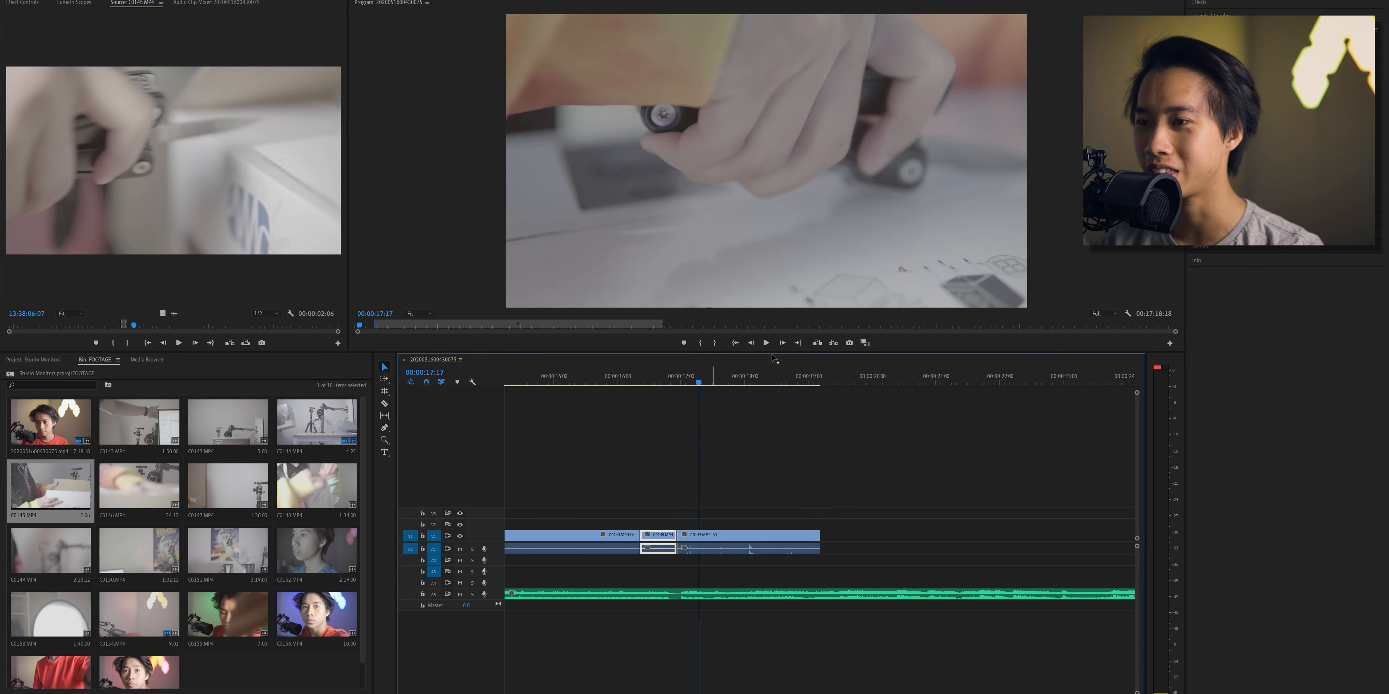
- Trim the end of the second C0145.MP4 clip to about 18.4 seconds and play the last cuts
{"action": "left_click_drag", "start_coordinate": [826, 533], "coordinate": [772, 536]}
{"action": "left_click", "coordinate": [658, 377]}
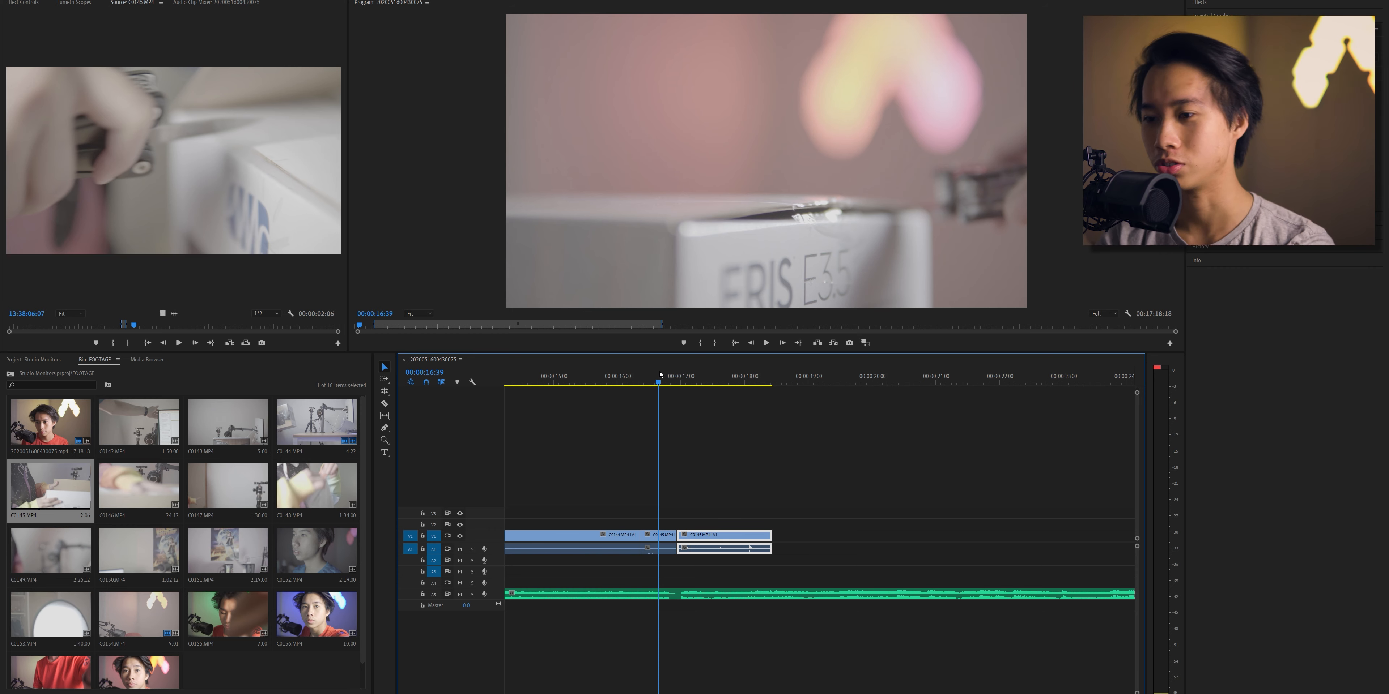
{"action": "left_click", "coordinate": [766, 343]}
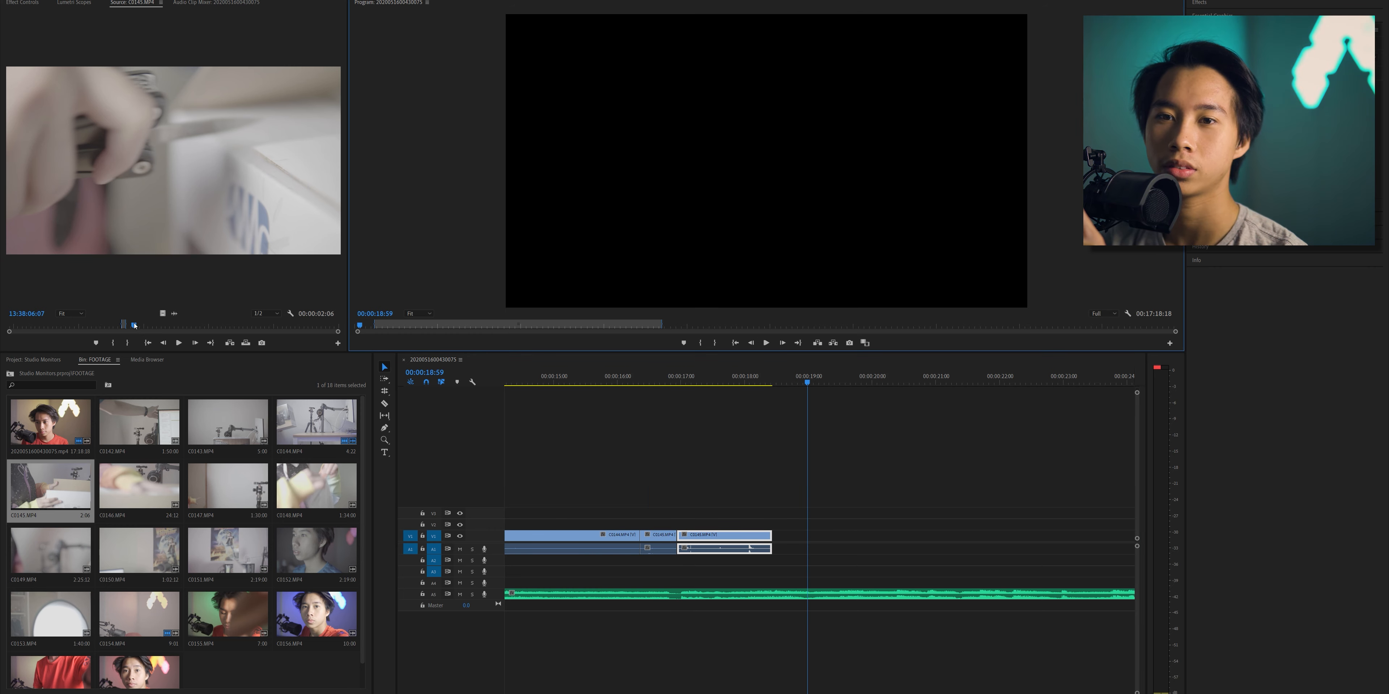
- Mark a third C0145.MP4 section from 13:38:42:13 to 13:38:44:11 and append it after the last clip on the timeline
{"action": "left_click_drag", "start_coordinate": [135, 326], "coordinate": [212, 325]}
{"action": "left_click", "coordinate": [114, 343]}
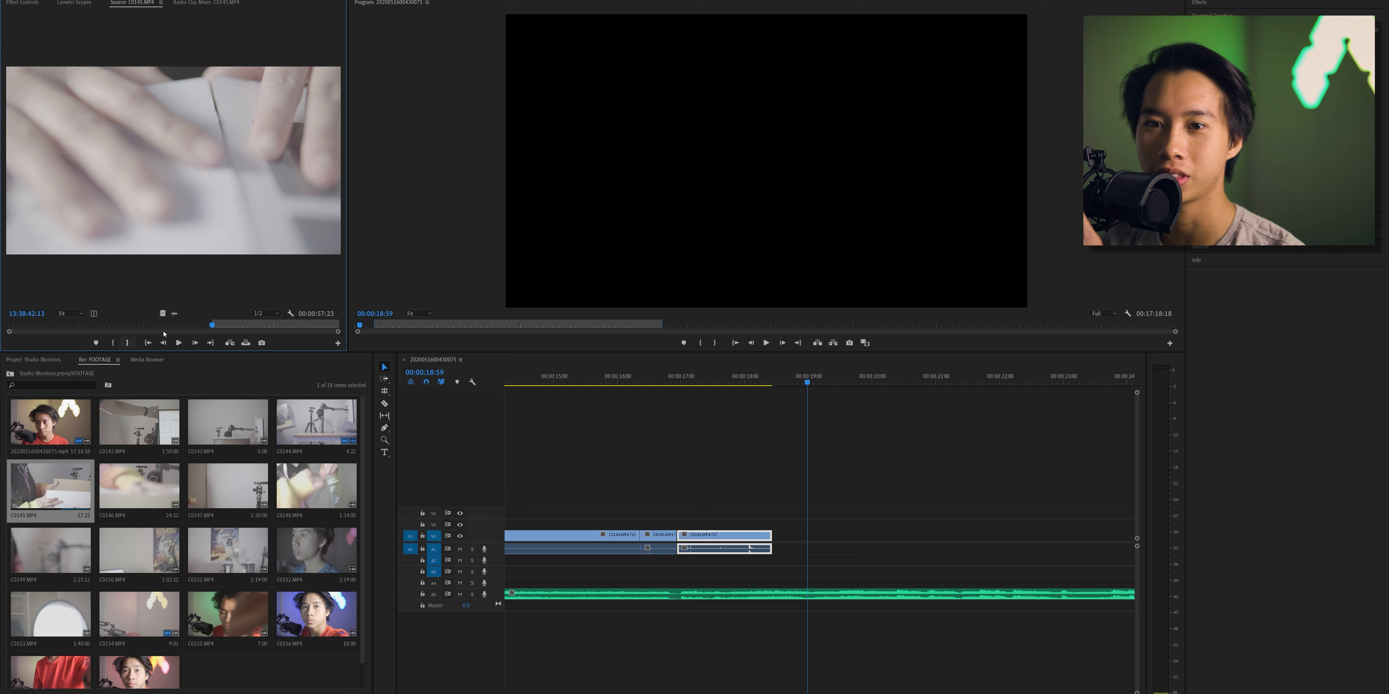
{"action": "left_click", "coordinate": [179, 344]}
{"action": "left_click", "coordinate": [179, 343]}
{"action": "left_click", "coordinate": [127, 343]}
{"action": "left_click_drag", "start_coordinate": [167, 216], "coordinate": [802, 536]}
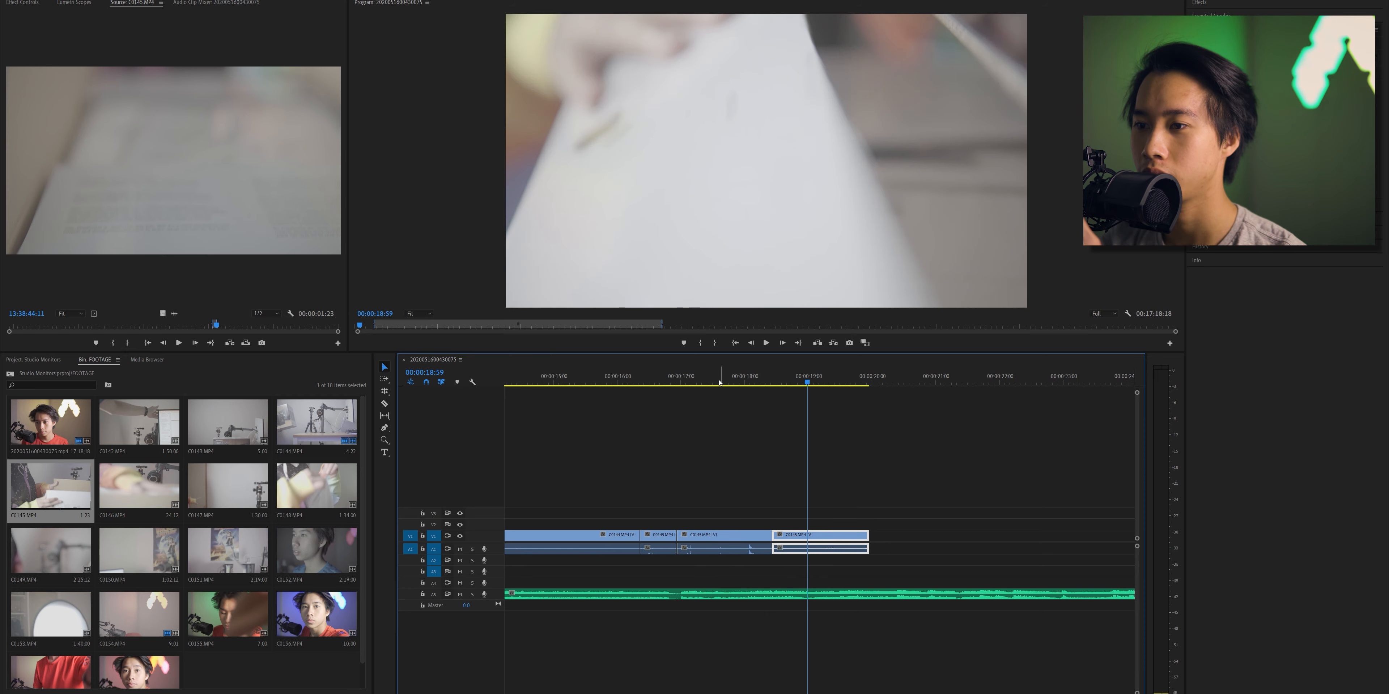
- Play the newest cut against the music, extend the last clip's end to about 20:27, and replay it
{"action": "left_click", "coordinate": [708, 375]}
{"action": "left_click", "coordinate": [766, 343]}
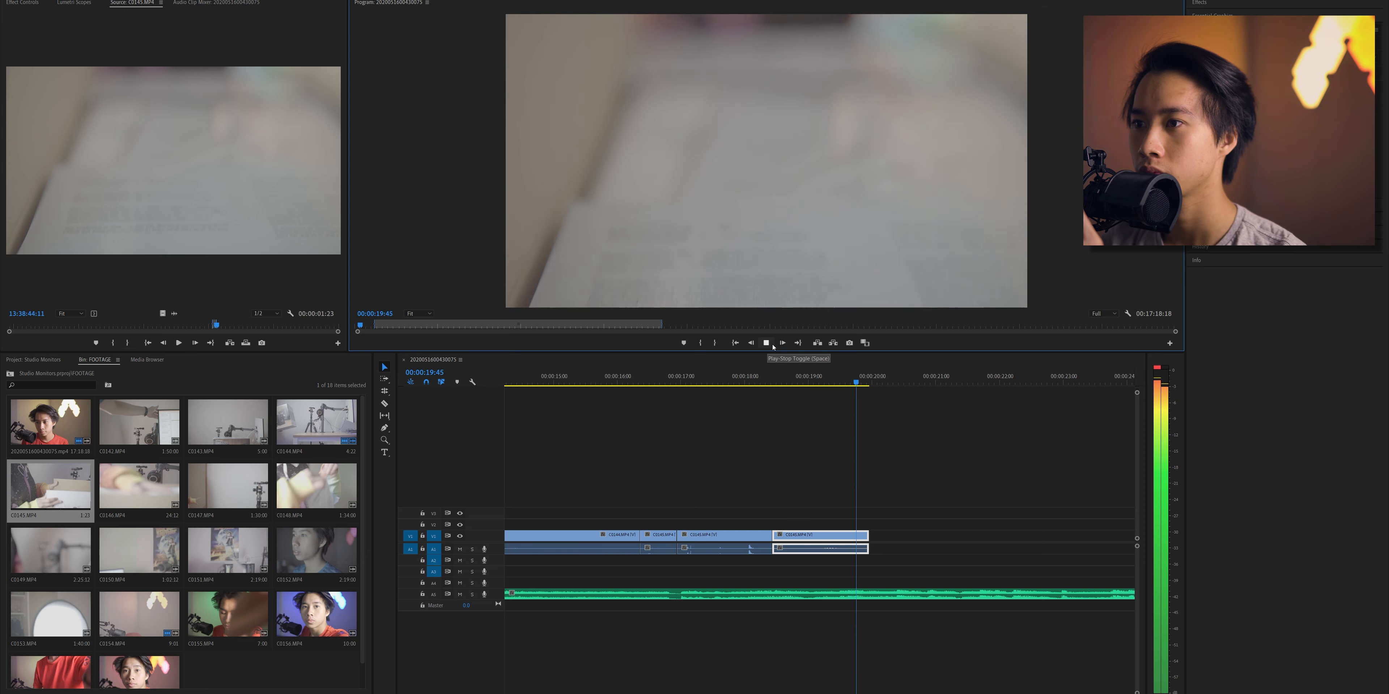
{"action": "left_click", "coordinate": [772, 344]}
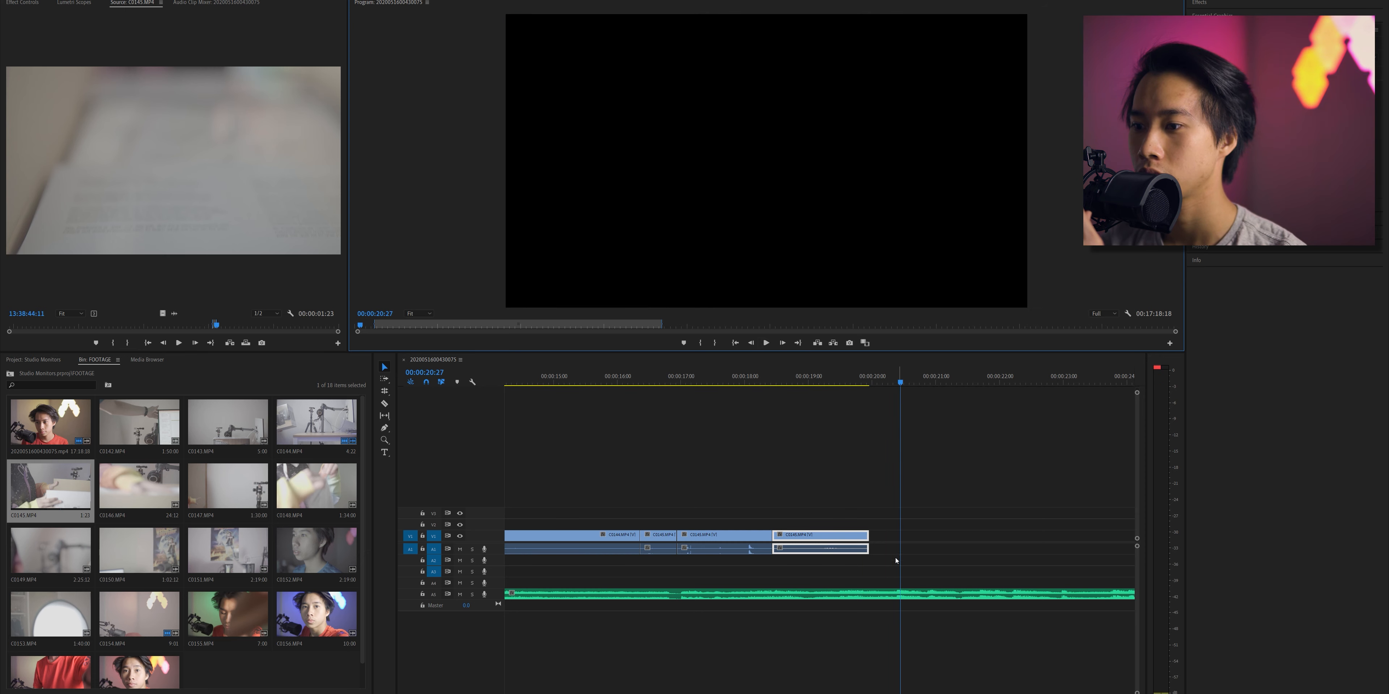
{"action": "left_click_drag", "start_coordinate": [865, 535], "coordinate": [900, 534]}
{"action": "left_click", "coordinate": [785, 375]}
{"action": "left_click", "coordinate": [766, 343]}
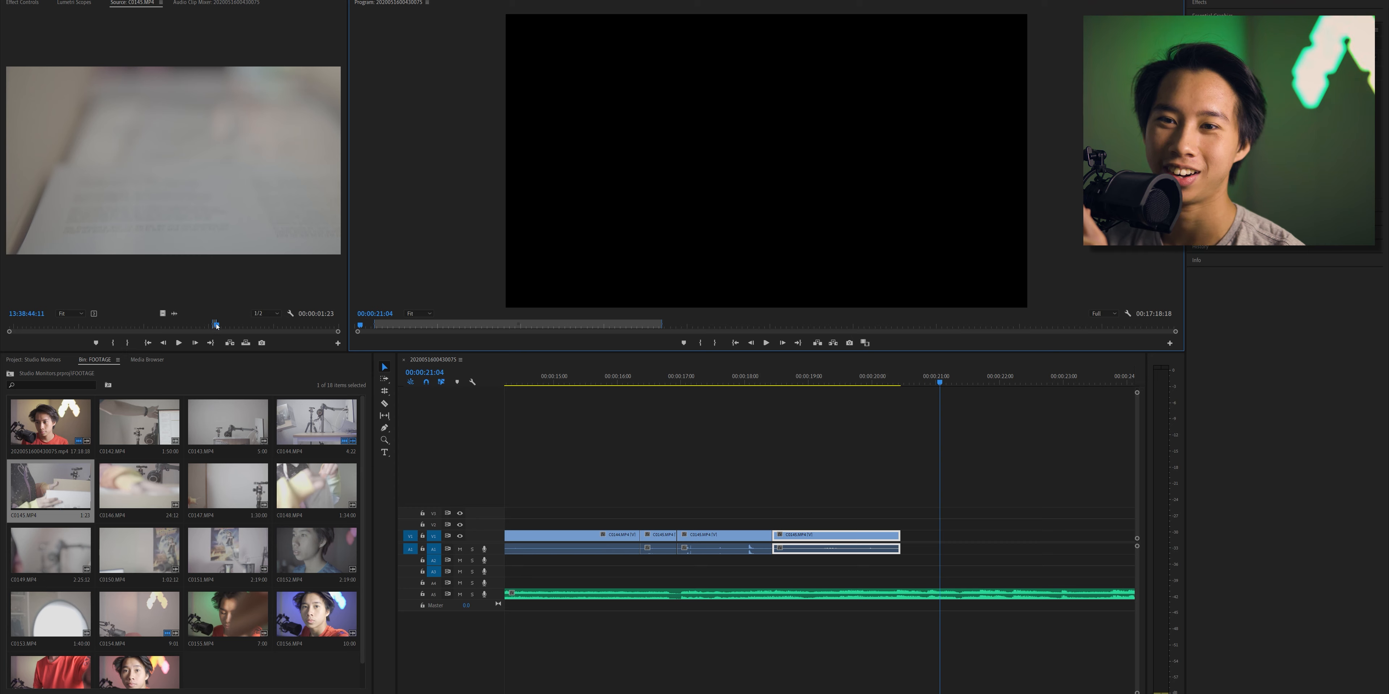
- Mark a 1:16 section near the end of C0145.MP4 and append it to the sequence
{"action": "left_click_drag", "start_coordinate": [217, 326], "coordinate": [245, 325]}
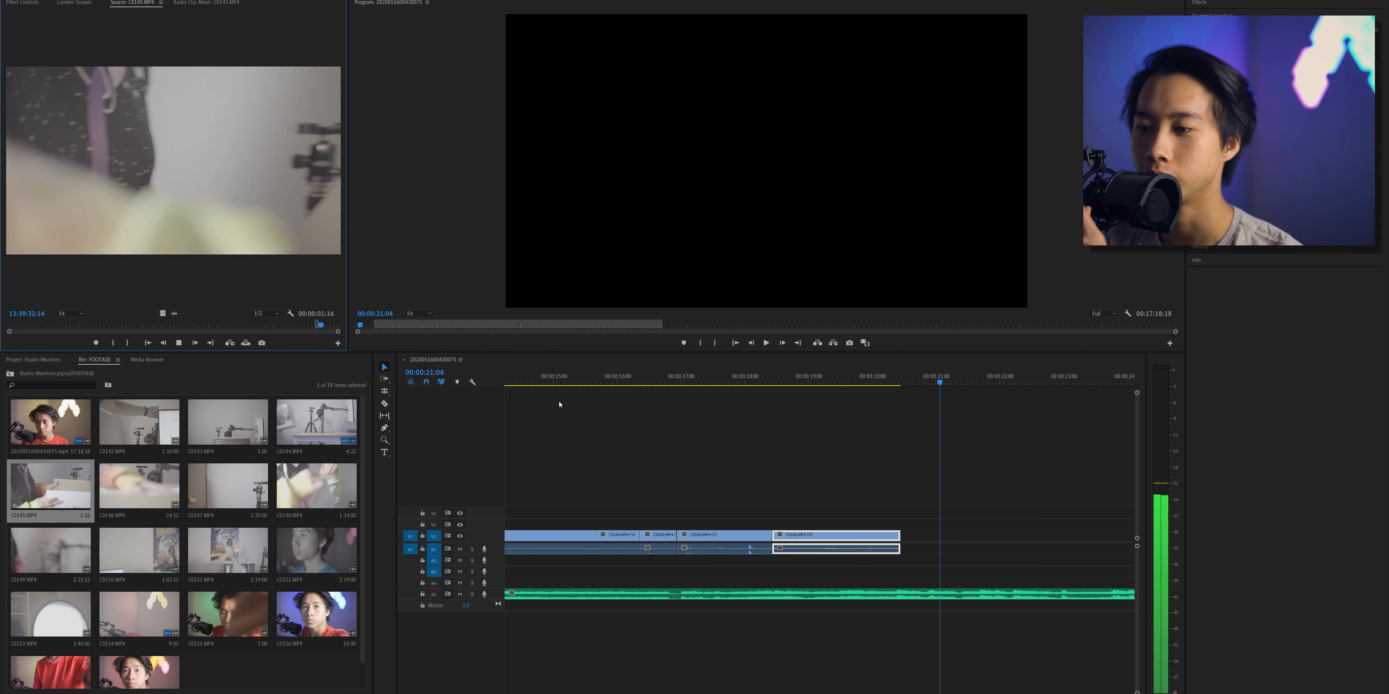
{"action": "left_click_drag", "start_coordinate": [559, 405], "coordinate": [911, 538]}
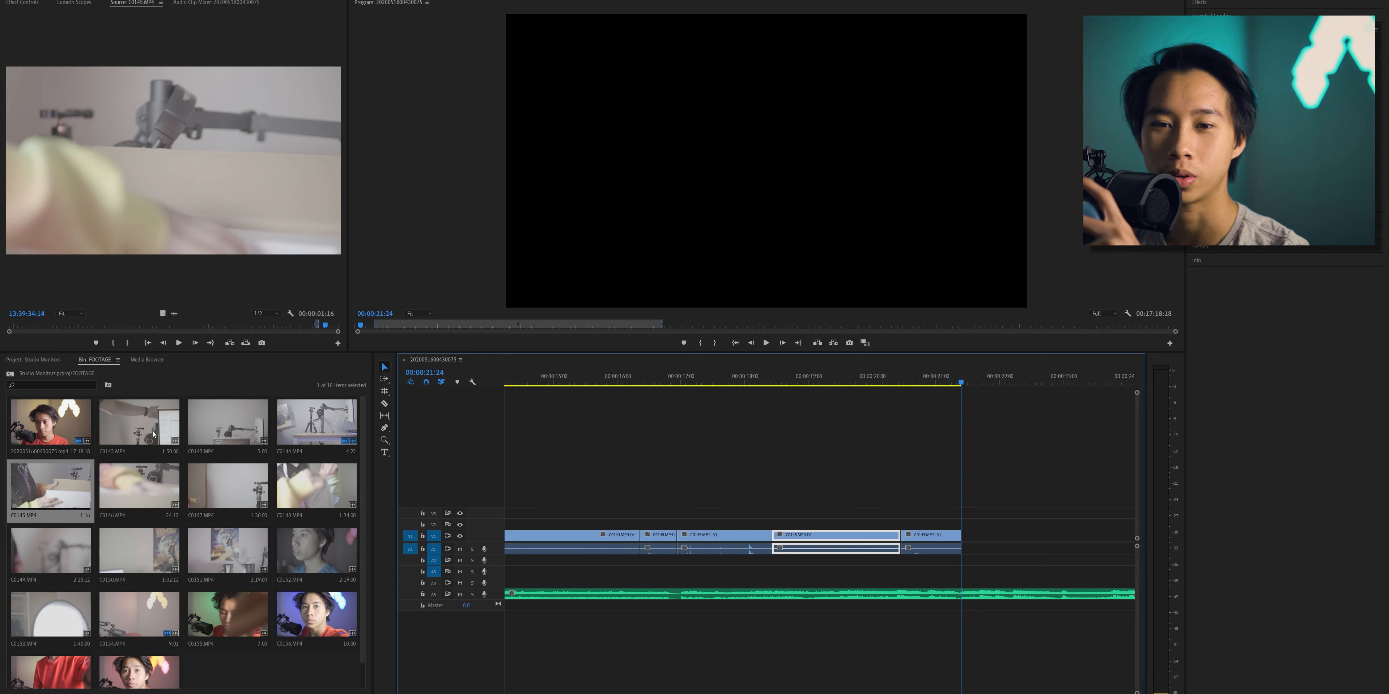
- Load C0146.MP4, mark a 3:20 section starting at 13:39:48:15, and append it after the last C0145.MP4 clip
{"action": "double_click", "coordinate": [131, 486]}
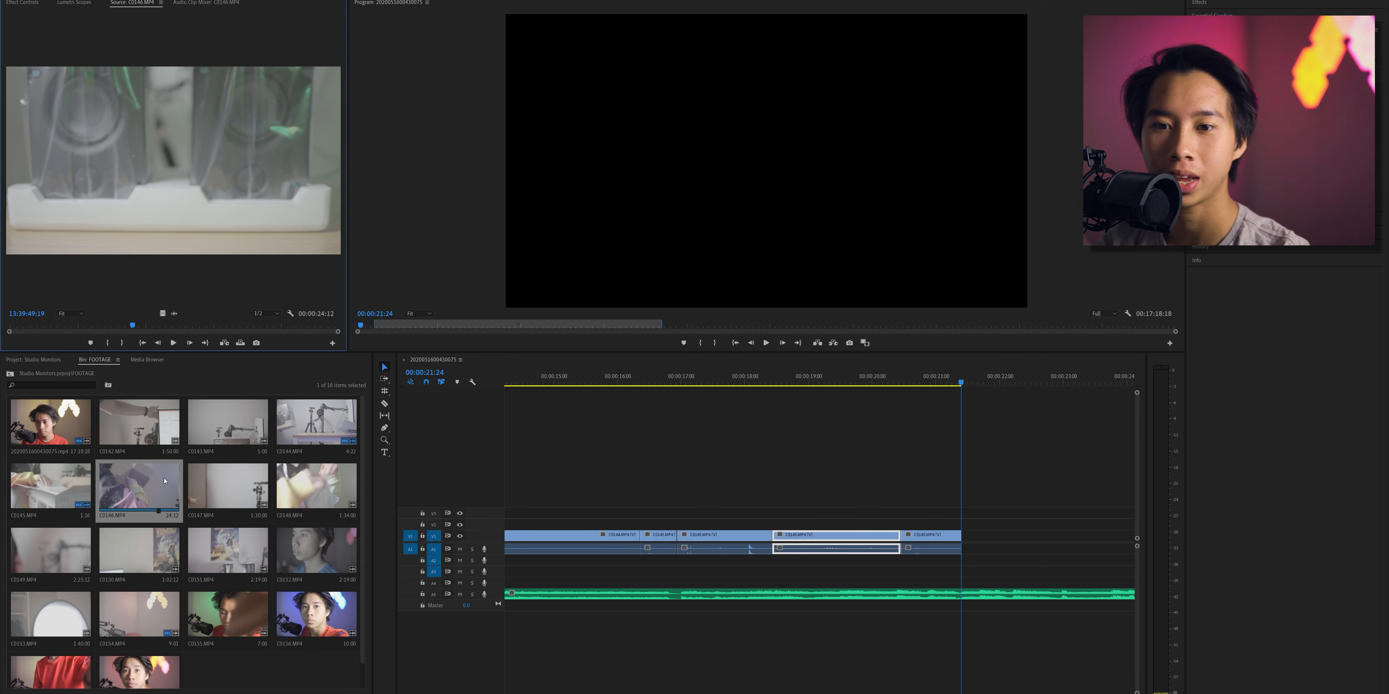
{"action": "left_click_drag", "start_coordinate": [132, 326], "coordinate": [117, 349]}
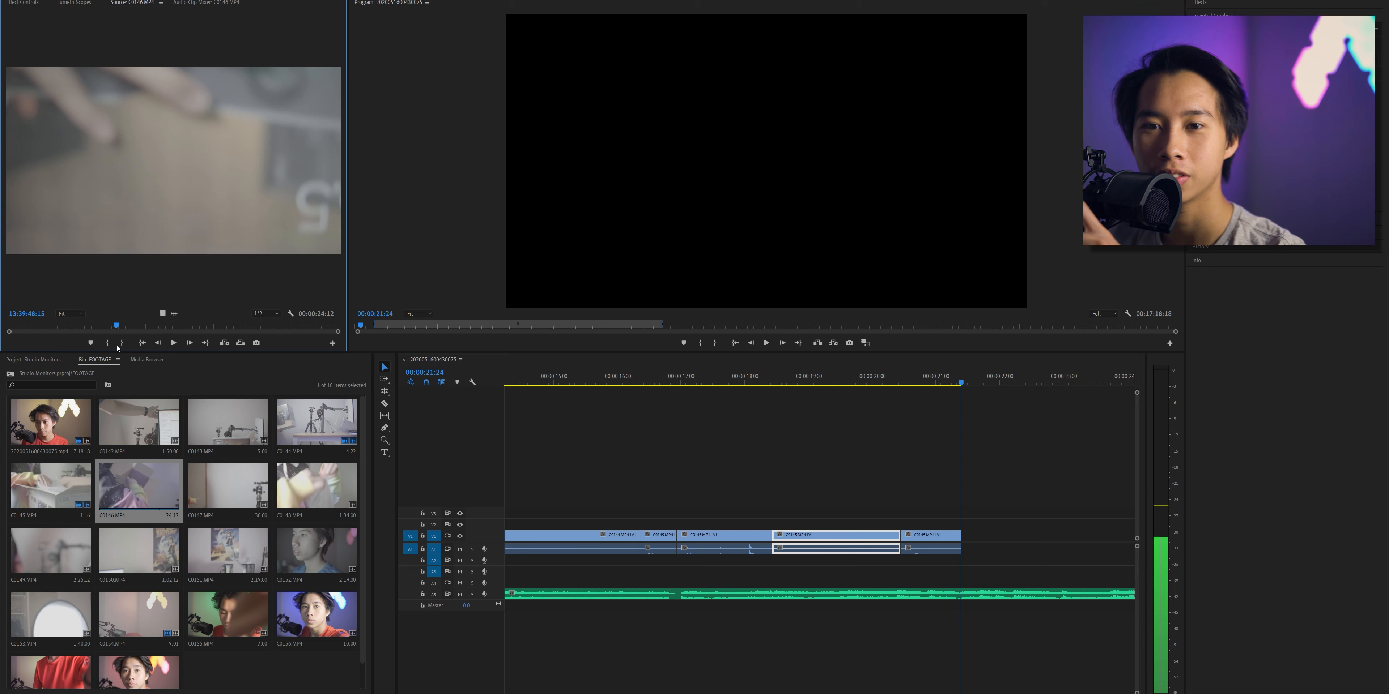
{"action": "key", "text": "i"}
{"action": "left_click", "coordinate": [179, 347]}
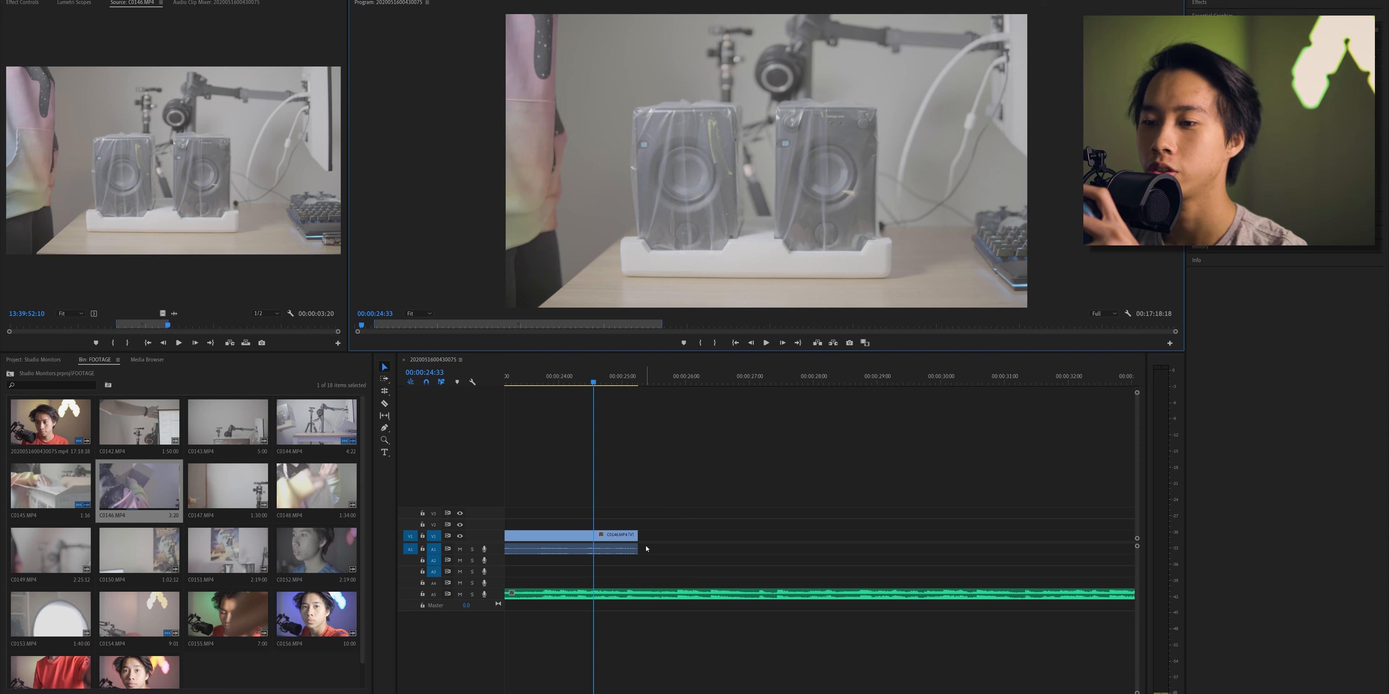
{"action": "left_click_drag", "start_coordinate": [638, 537], "coordinate": [594, 538]}
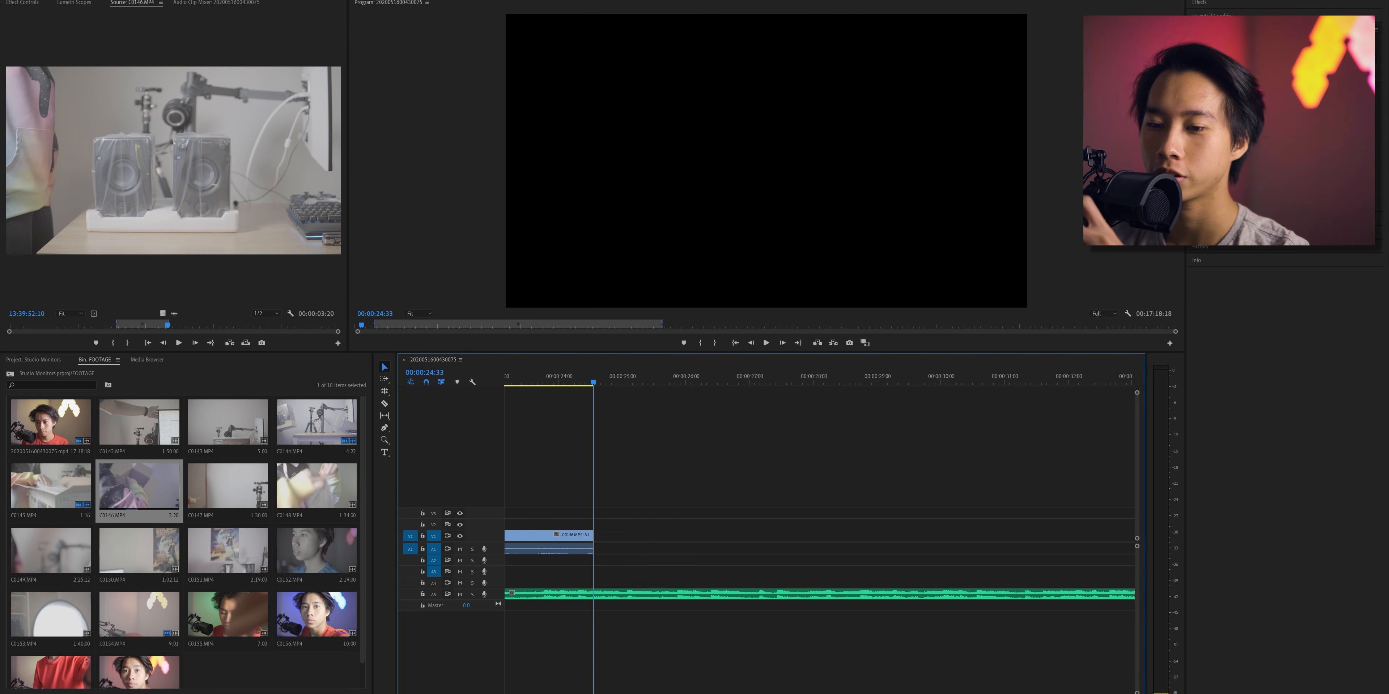
{"action": "key", "text": "backslash"}
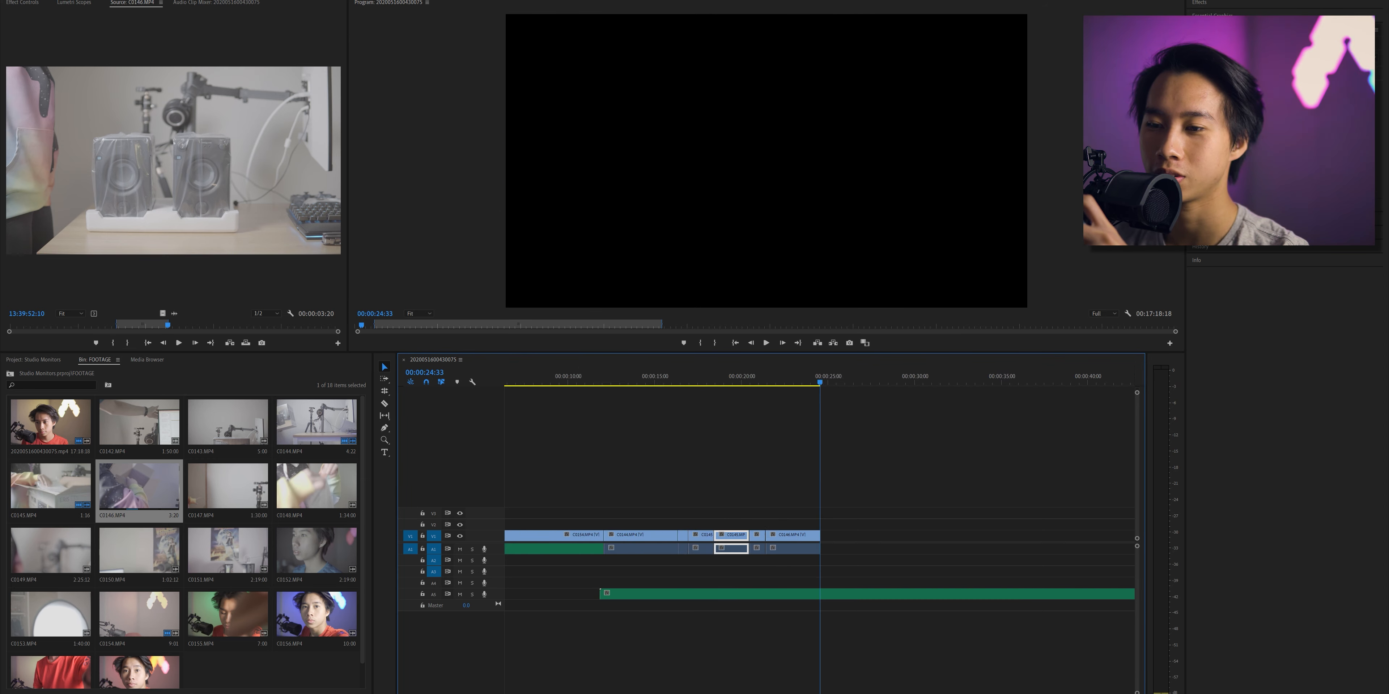
- Play the assembled sequence from 00:00:10:49 against the music and skim the rest of C0146.MP4
{"action": "left_click", "coordinate": [644, 377]}
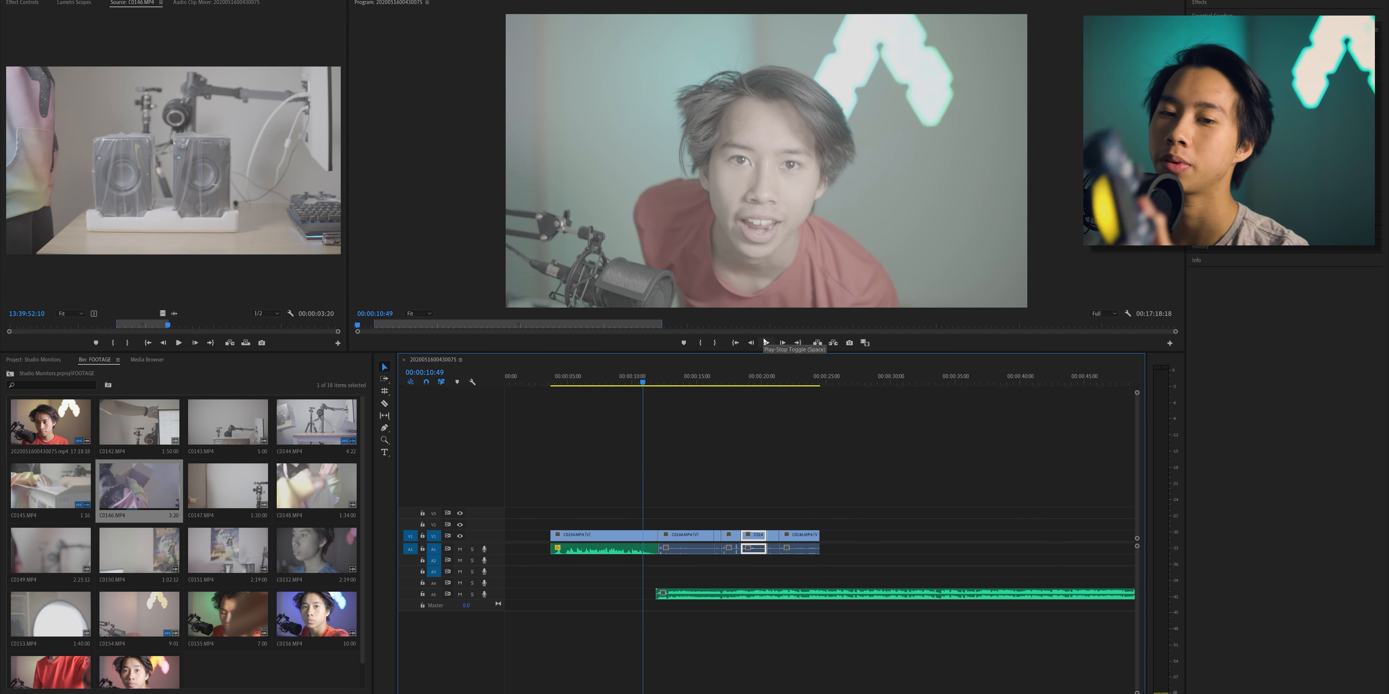
{"action": "left_click", "coordinate": [766, 342]}
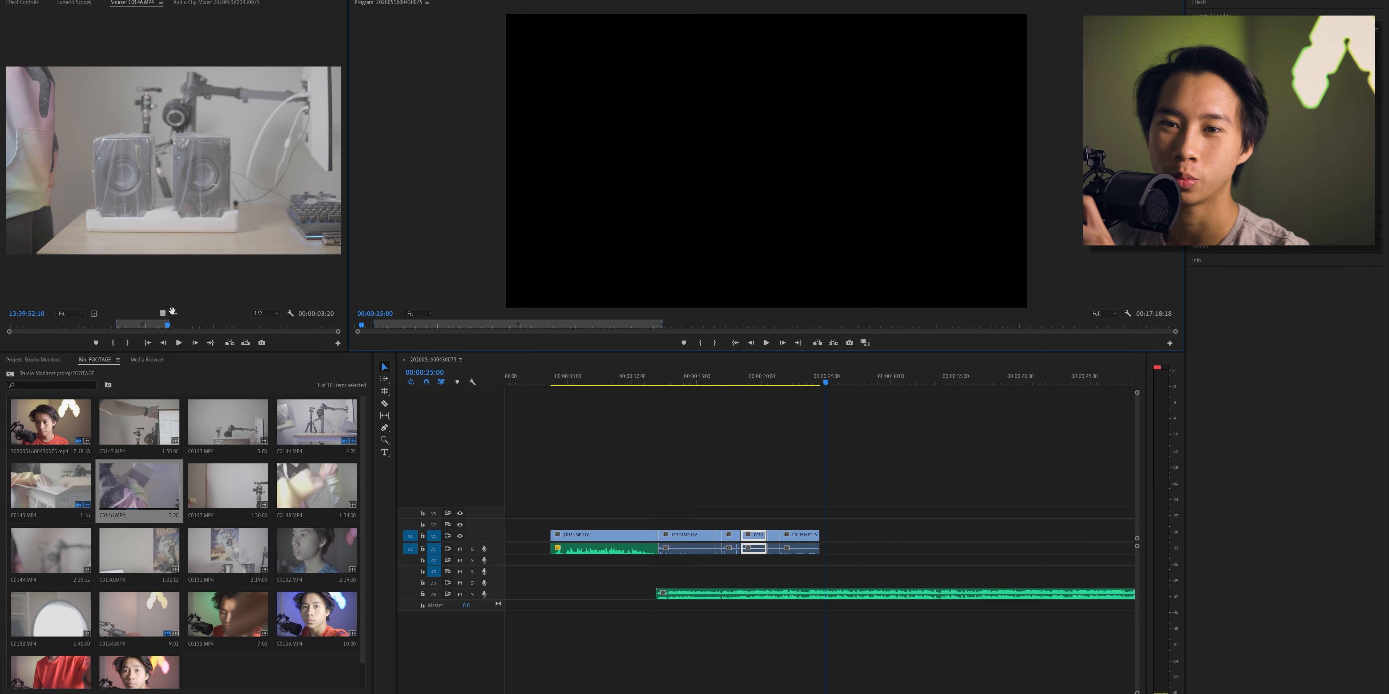
{"action": "left_click_drag", "start_coordinate": [172, 326], "coordinate": [236, 328]}
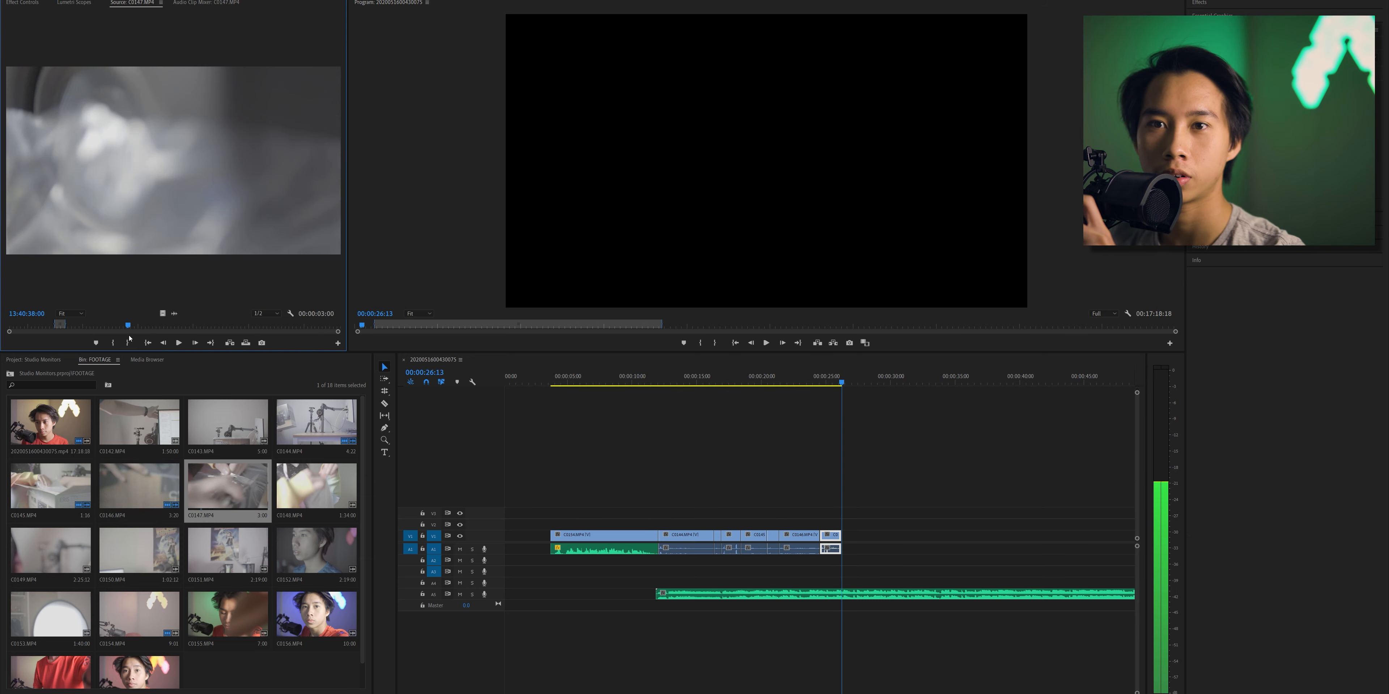
- Mark C0147.MP4 from 13:40:38:03 to 13:40:39:12 and append the section after the last clip on the timeline
{"action": "left_click_drag", "start_coordinate": [129, 336], "coordinate": [130, 334]}
{"action": "left_click", "coordinate": [114, 344]}
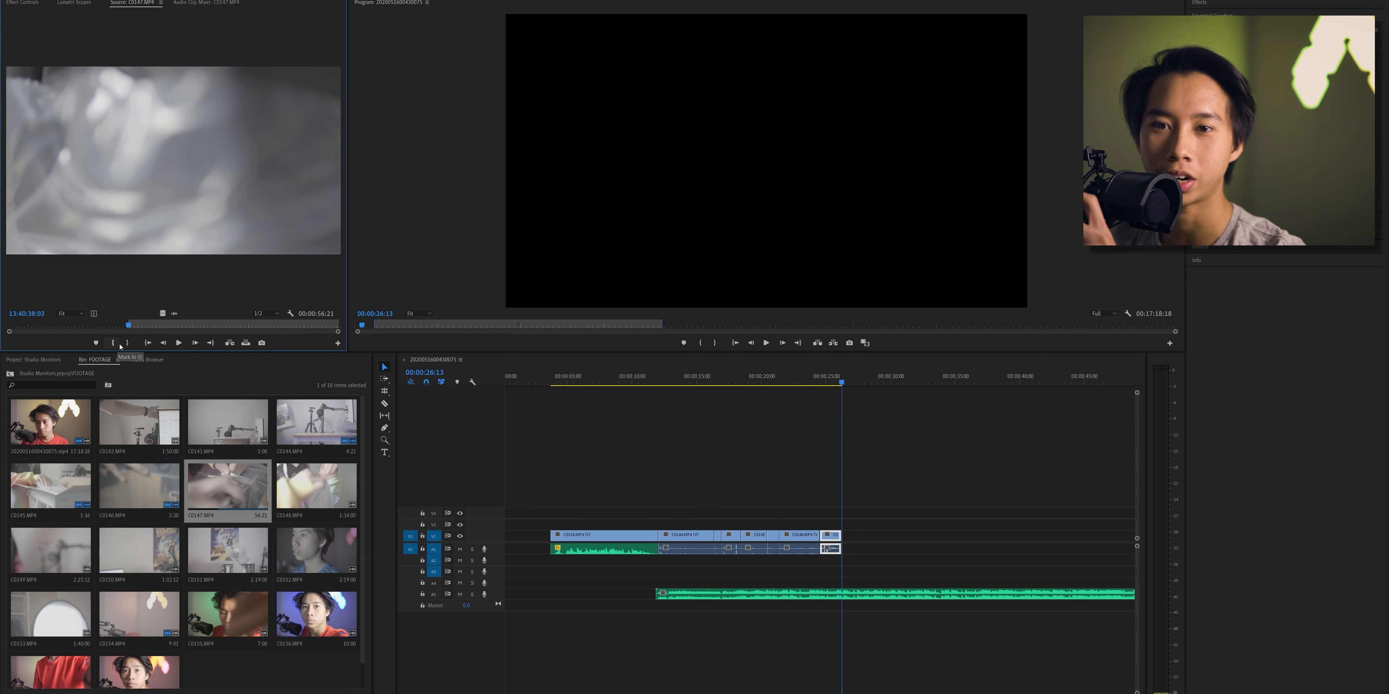
{"action": "left_click", "coordinate": [178, 344]}
{"action": "left_click", "coordinate": [179, 344]}
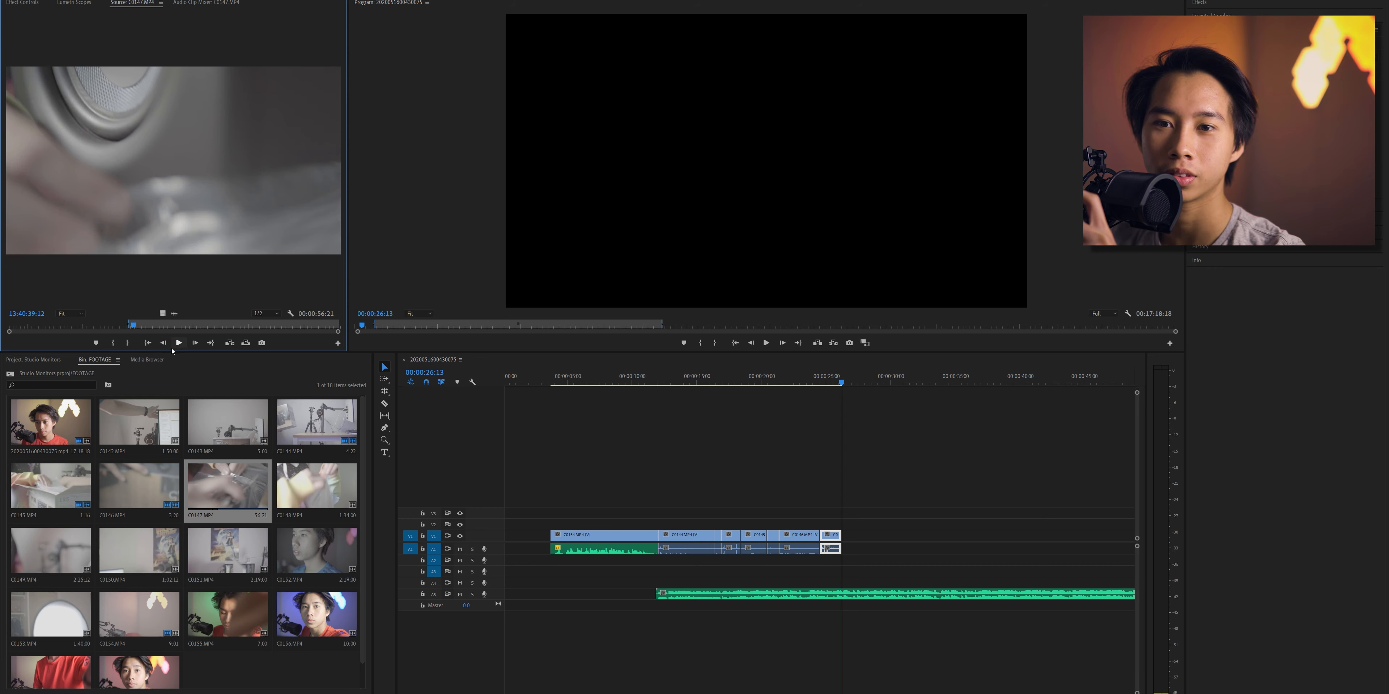
{"action": "left_click", "coordinate": [129, 343]}
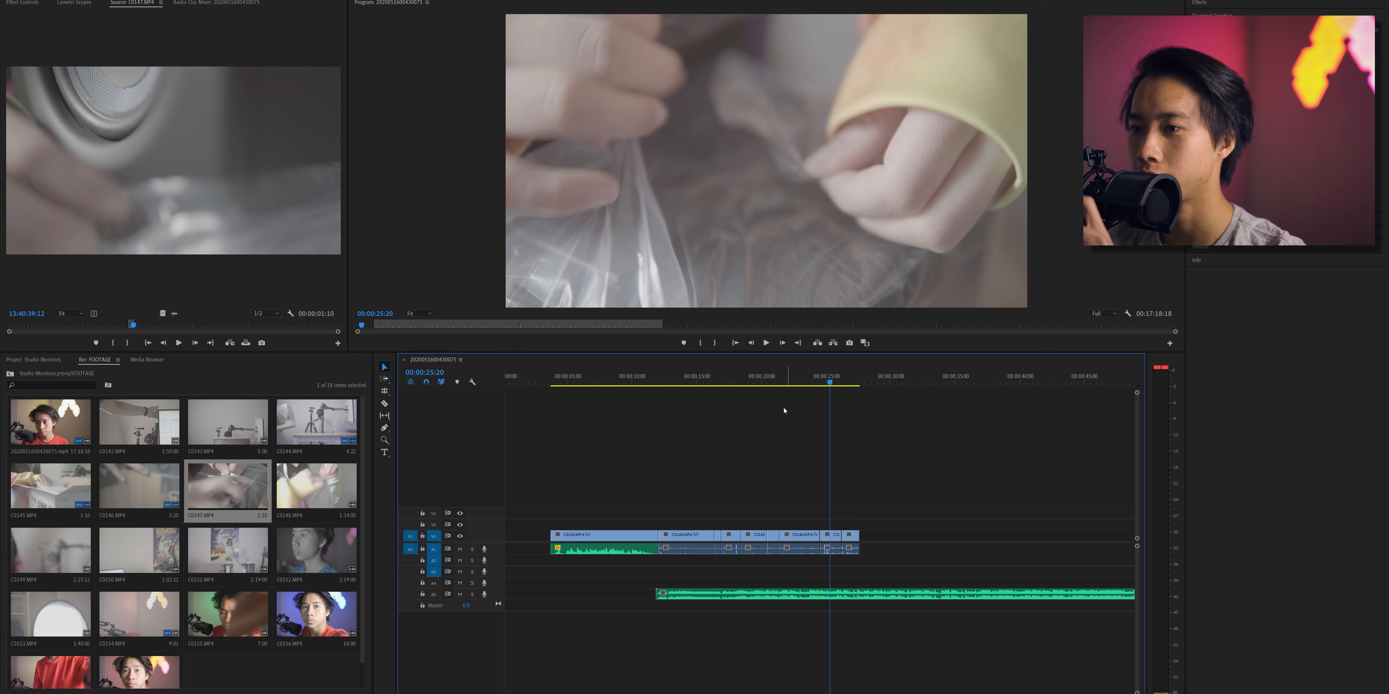
- Mark a 1:01 section further into C0147.MP4 and append it to the sequence
{"action": "left_click", "coordinate": [875, 381]}
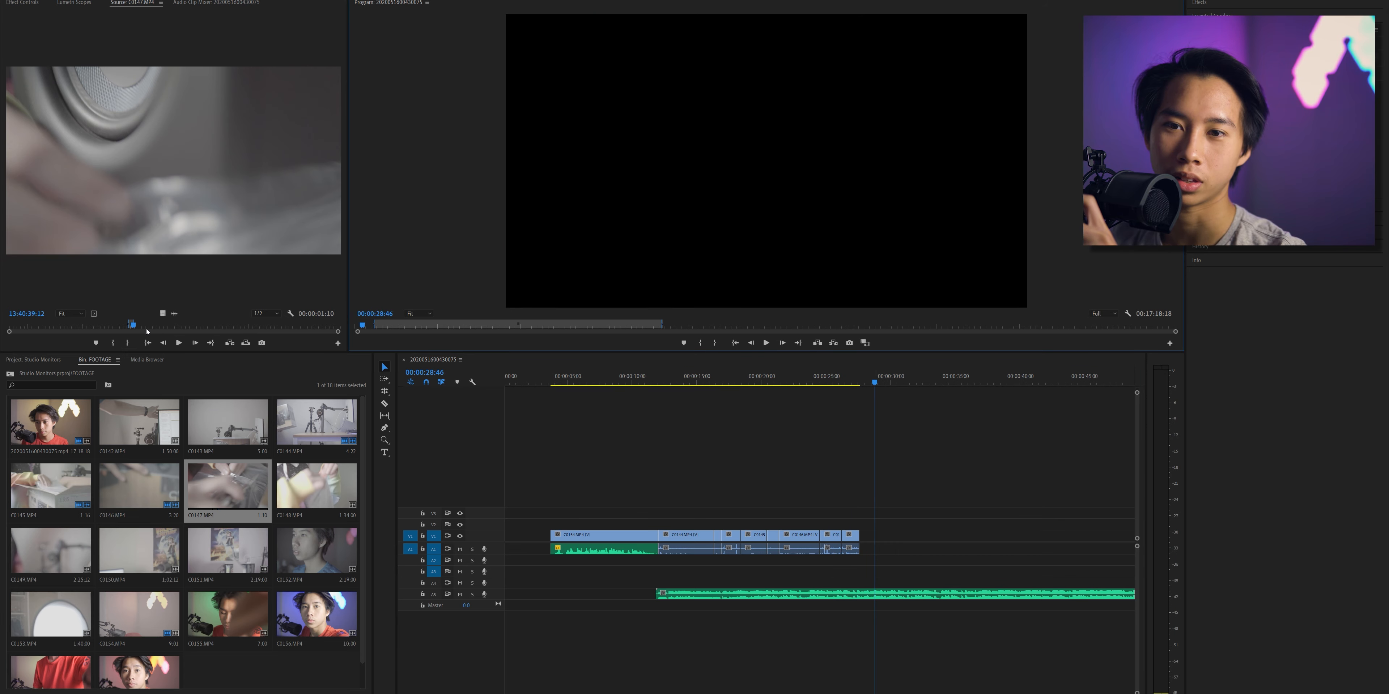
{"action": "left_click_drag", "start_coordinate": [133, 330], "coordinate": [150, 330]}
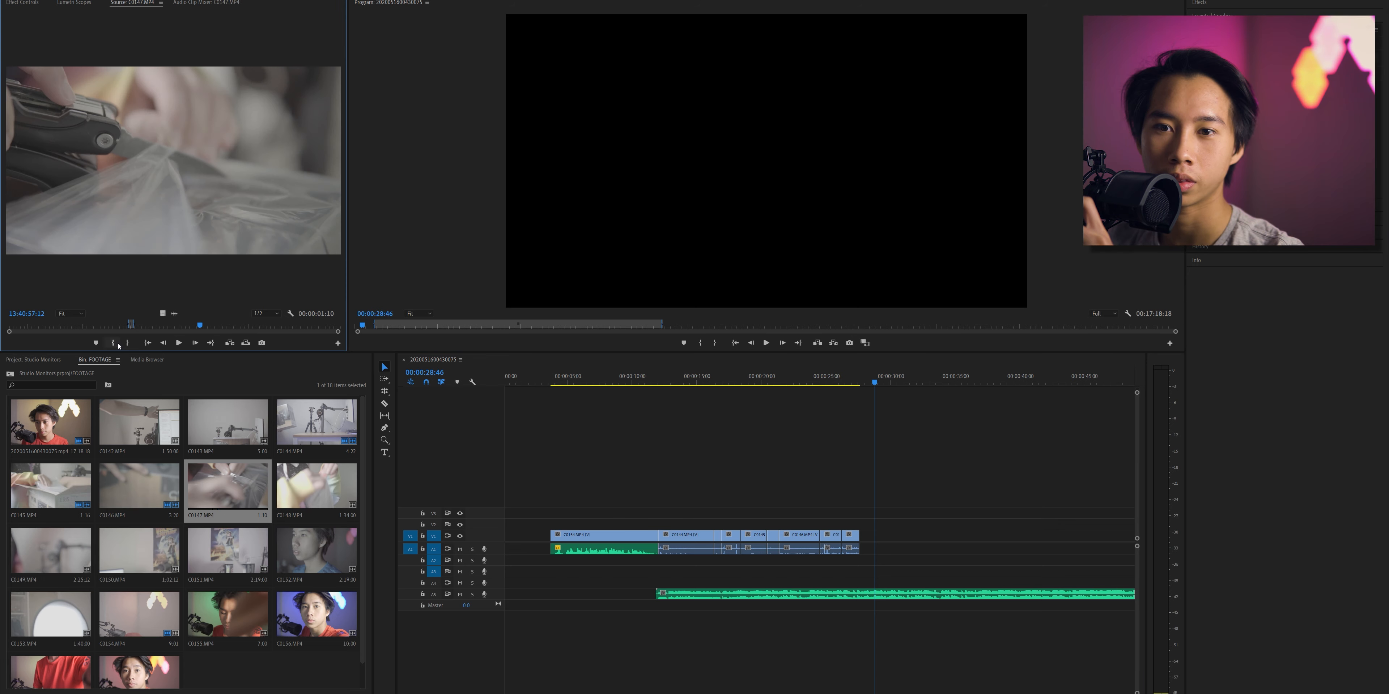
{"action": "left_click", "coordinate": [114, 344]}
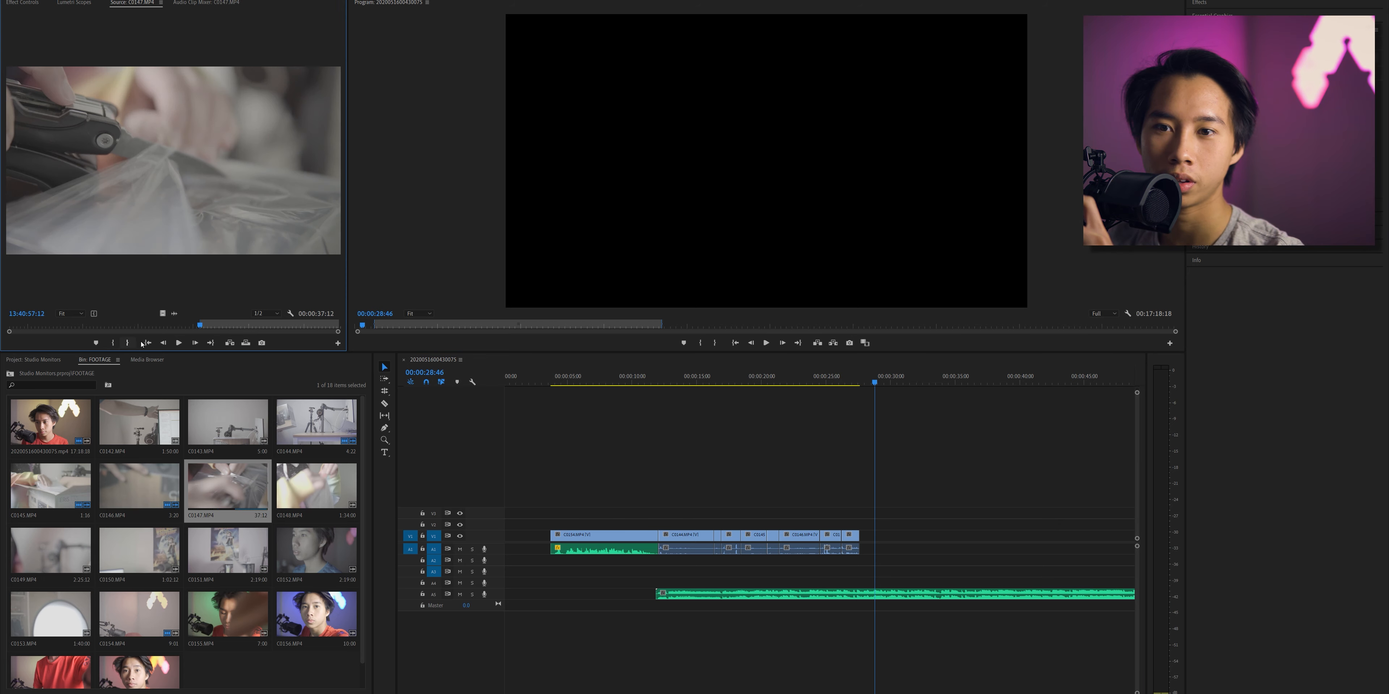
{"action": "key", "text": "space"}
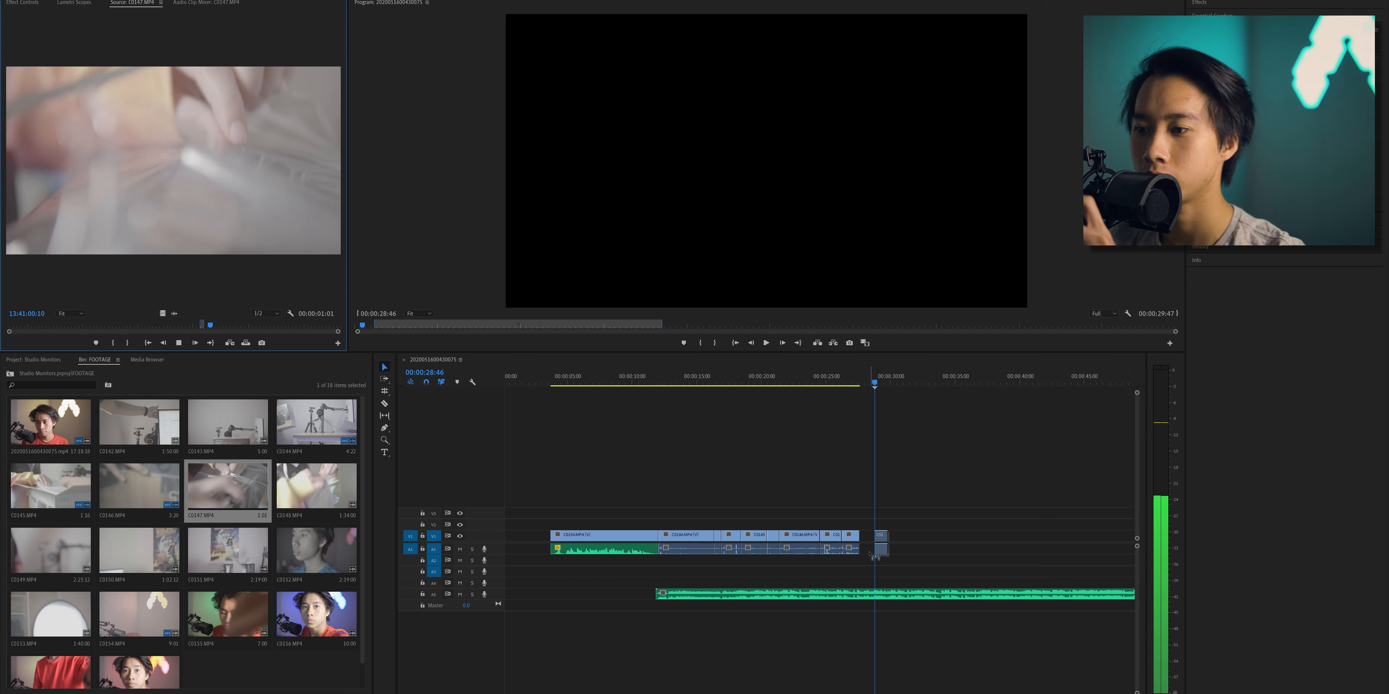
{"action": "left_click_drag", "start_coordinate": [878, 544], "coordinate": [867, 548]}
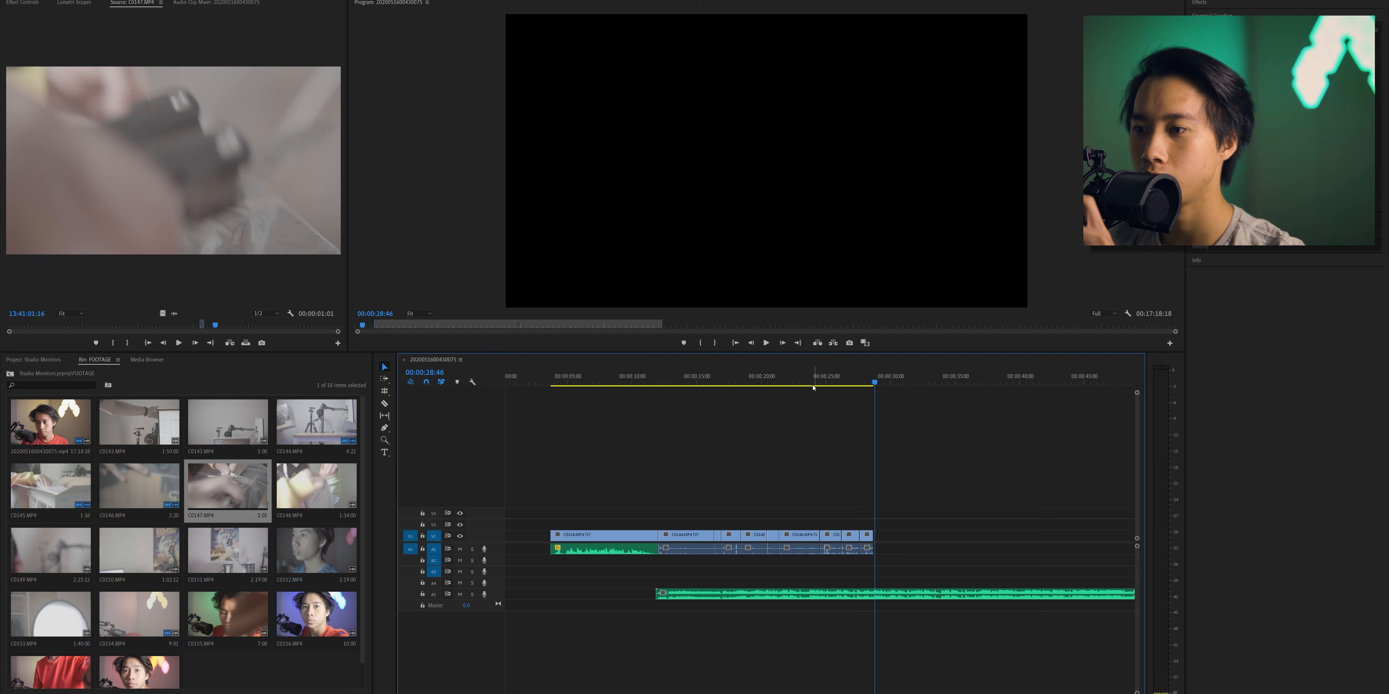
- Append another C0147.MP4 section and trim its end to 00:00:35:01 while playing it against the music
{"action": "left_click", "coordinate": [820, 381]}
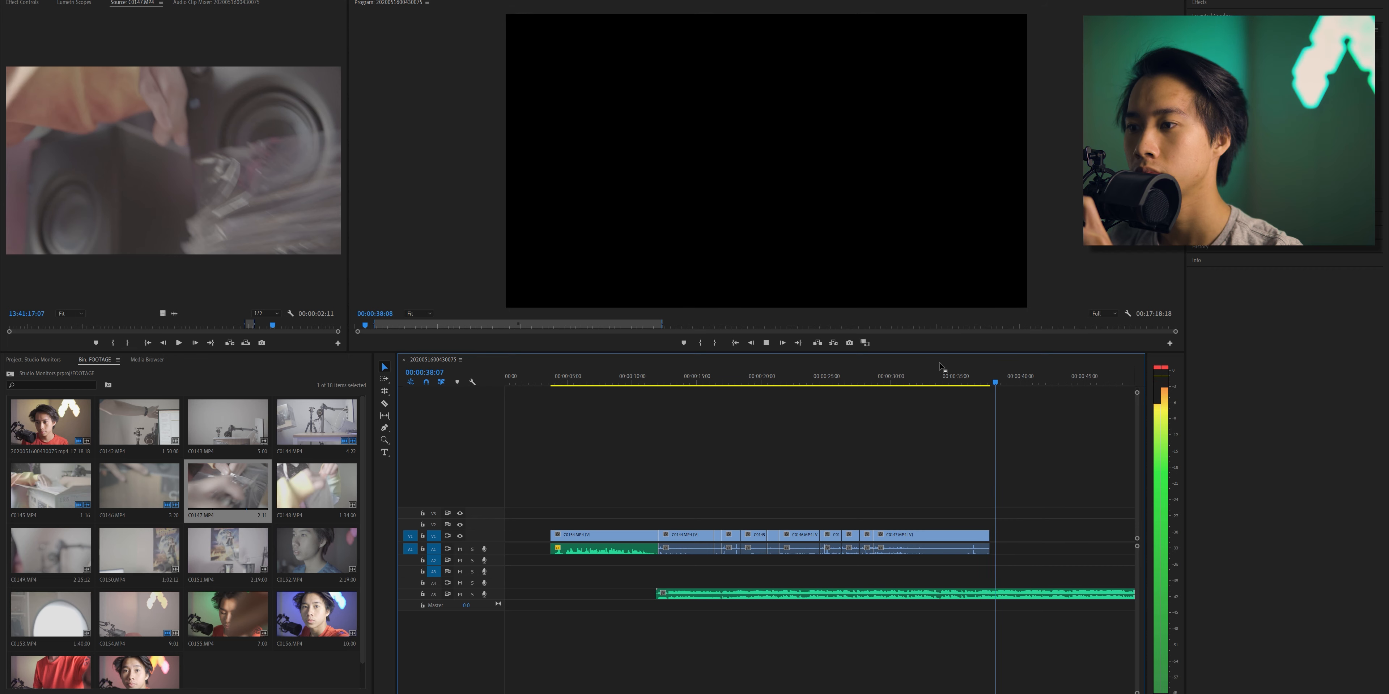
{"action": "left_click", "coordinate": [937, 378]}
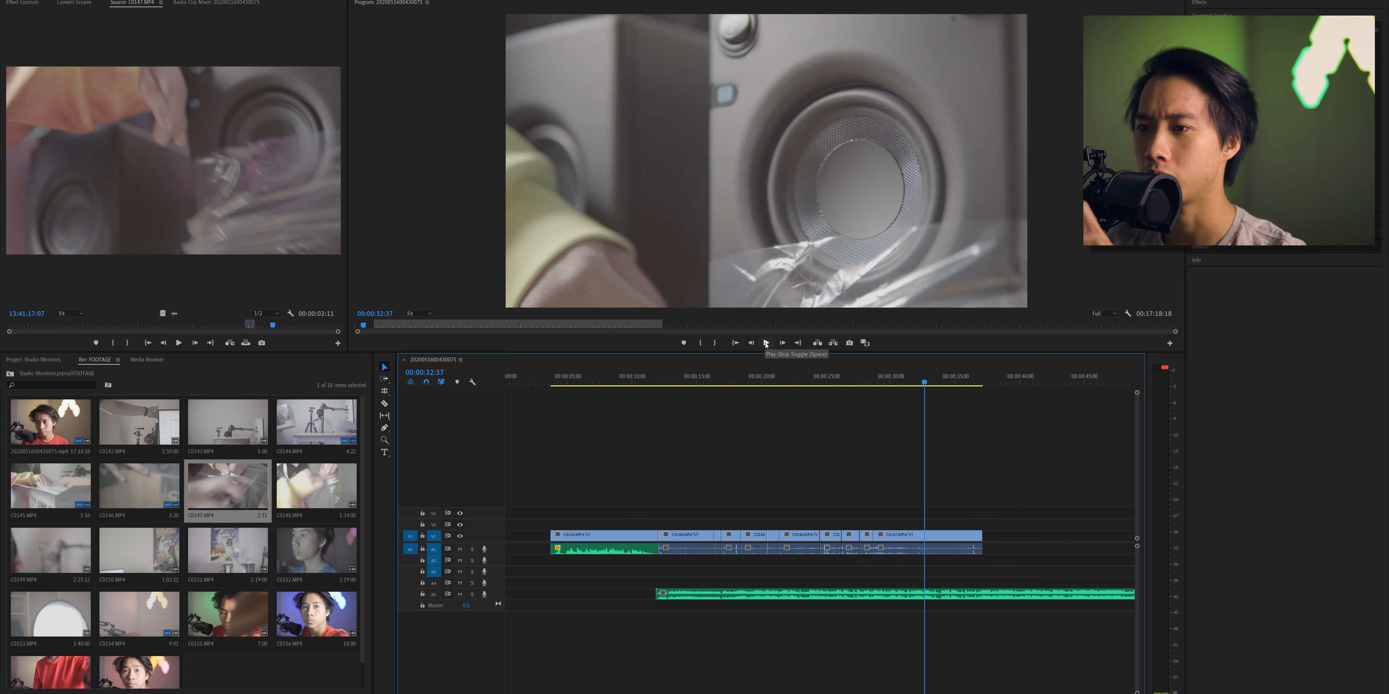
{"action": "left_click", "coordinate": [765, 344]}
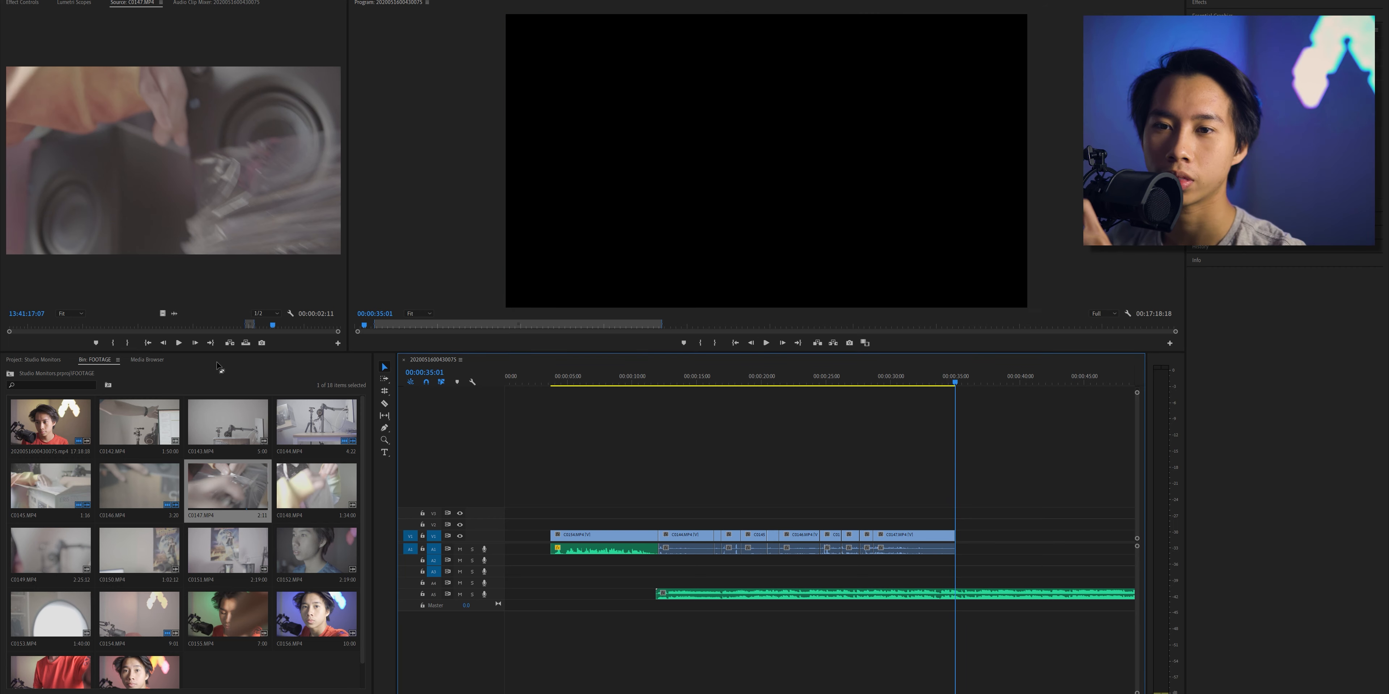
- Load C0148.MP4, mark a 1:22 section near its start, and append it after the last C0147.MP4 clip
{"action": "left_click_drag", "start_coordinate": [275, 327], "coordinate": [341, 328]}
{"action": "double_click", "coordinate": [318, 497]}
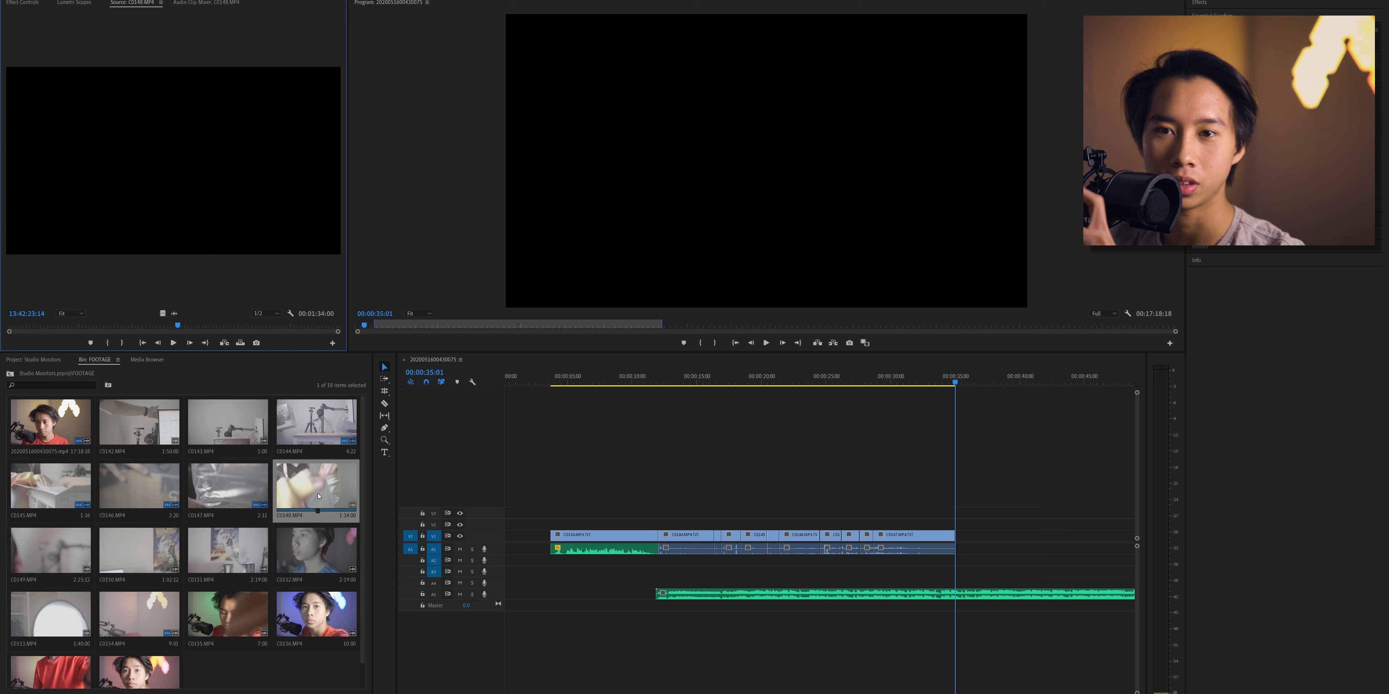
{"action": "left_click_drag", "start_coordinate": [9, 327], "coordinate": [17, 335]}
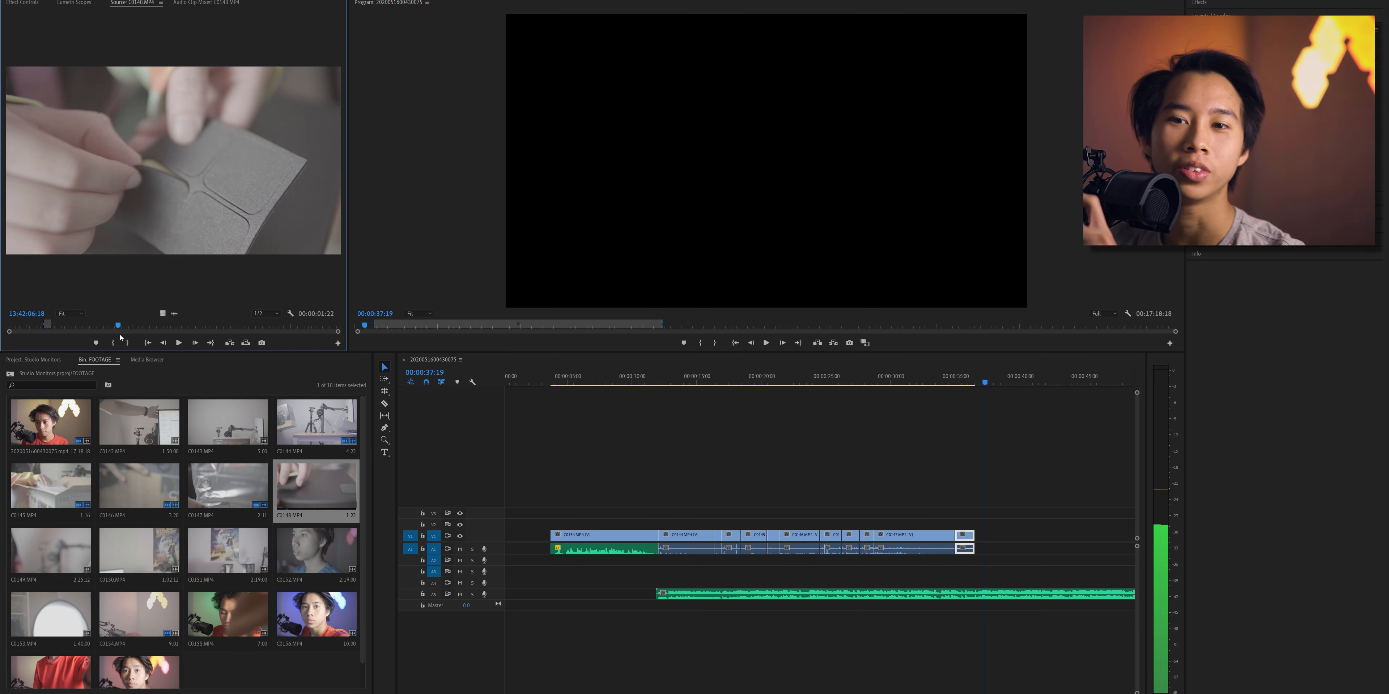
- Mark C0148.MP4 from 13:42:07:03 to 13:42:08:12, append it with its end at 00:00:37:08, and play on from there
{"action": "left_click_drag", "start_coordinate": [118, 327], "coordinate": [120, 327]}
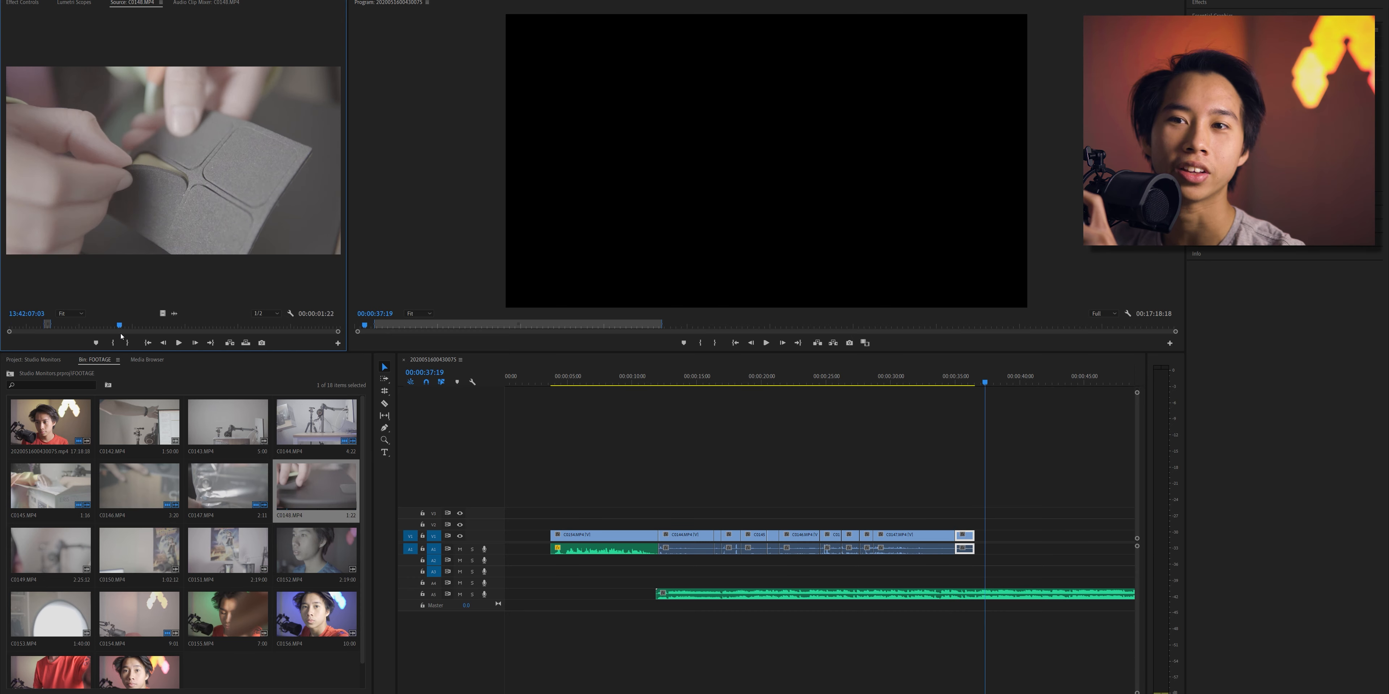
{"action": "key", "text": "i"}
{"action": "left_click", "coordinate": [181, 345]}
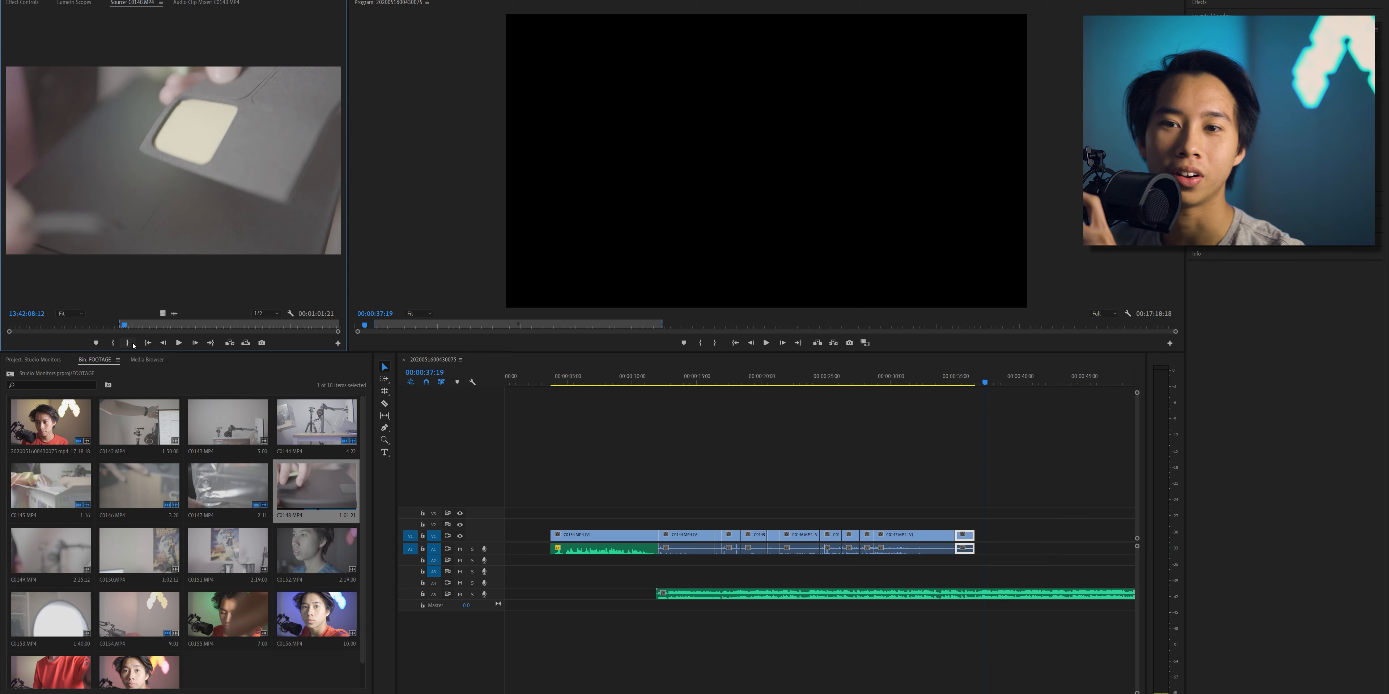
{"action": "left_click", "coordinate": [130, 345]}
{"action": "left_click_drag", "start_coordinate": [173, 161], "coordinate": [978, 542]}
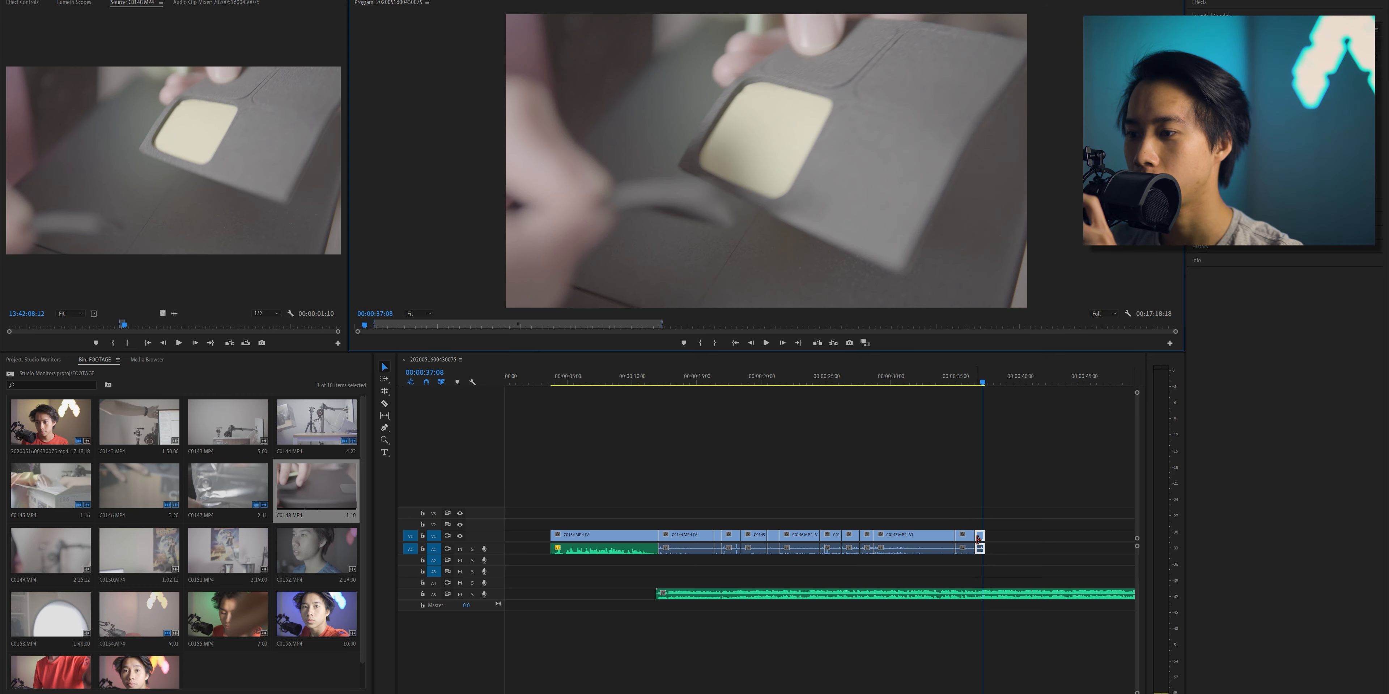
{"action": "left_click", "coordinate": [978, 538]}
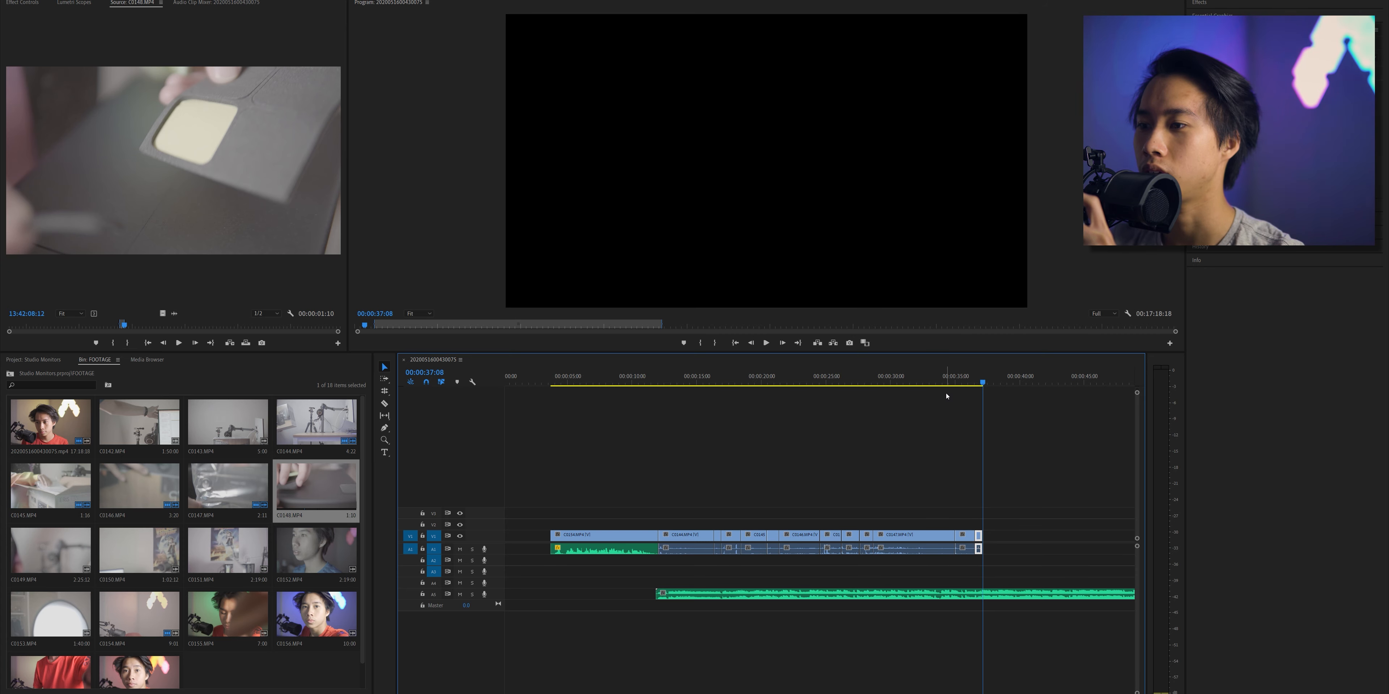
{"action": "left_click", "coordinate": [766, 342]}
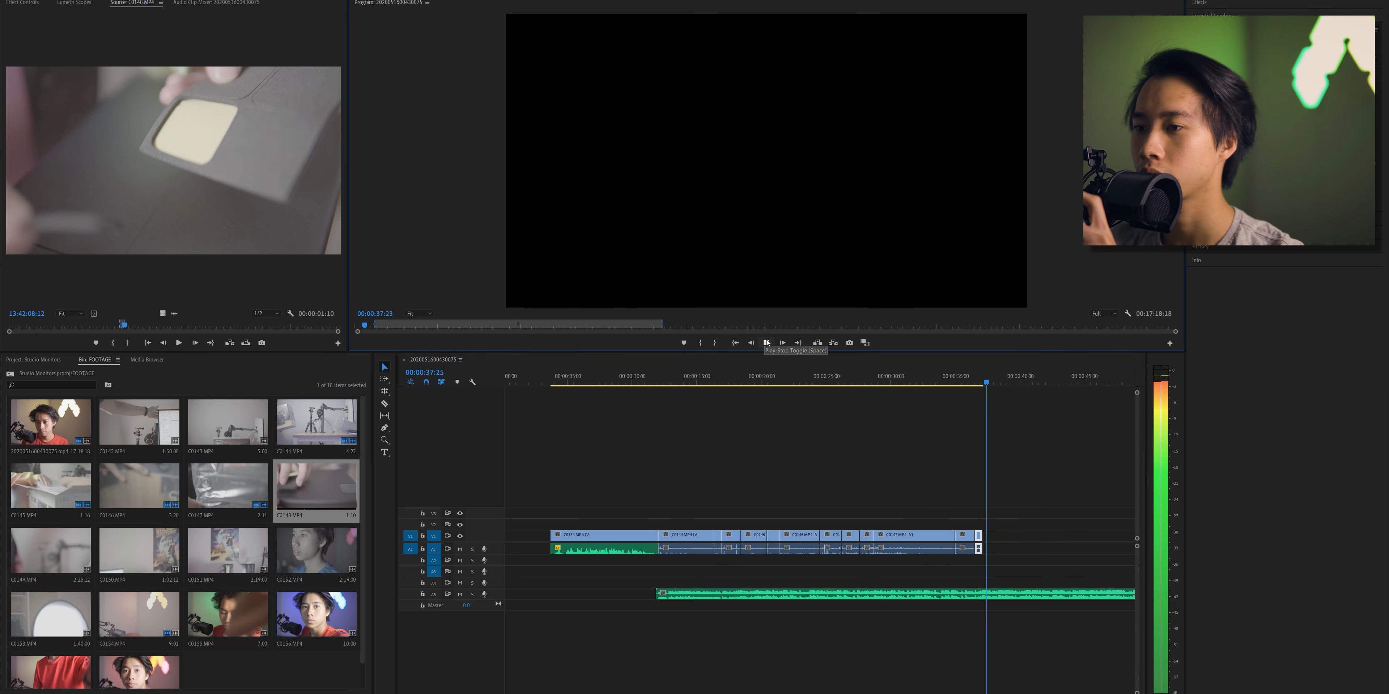
{"action": "left_click", "coordinate": [766, 343]}
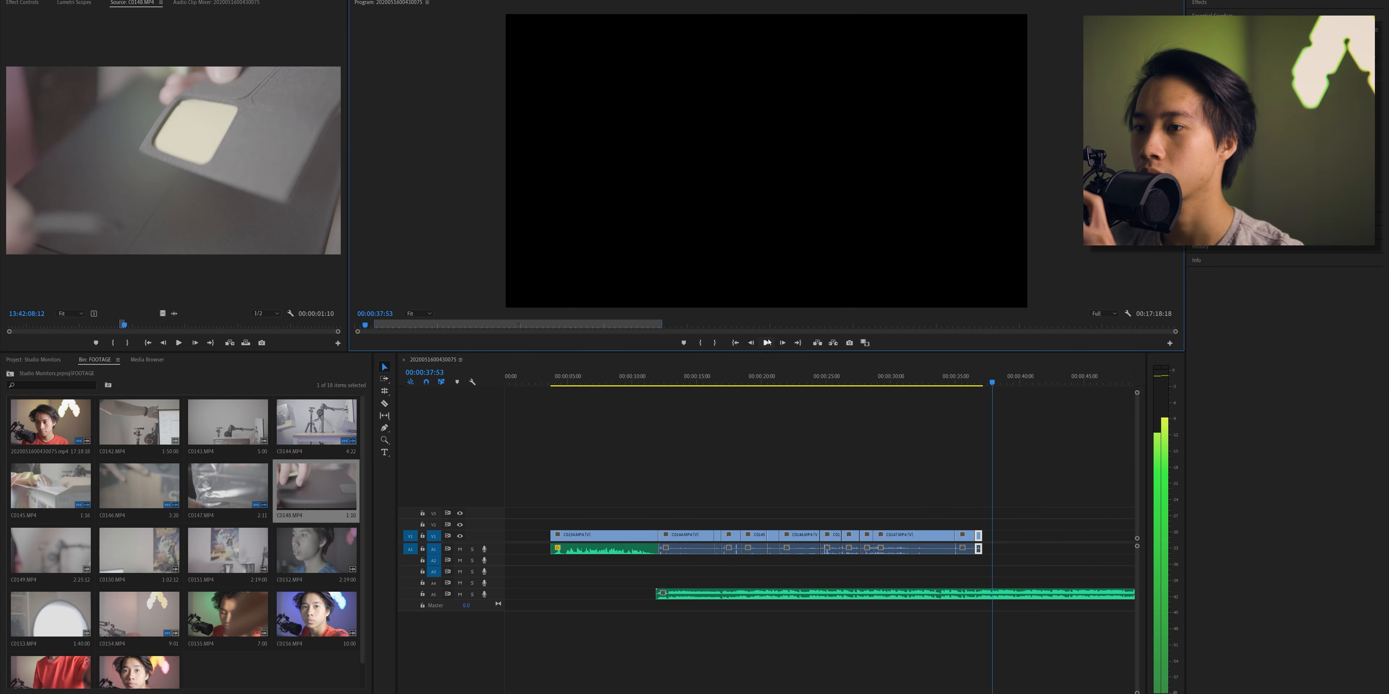
- Append a 1:11 section from late in C0148.MP4 and replay the newest cuts against the music
{"action": "left_click", "coordinate": [127, 325]}
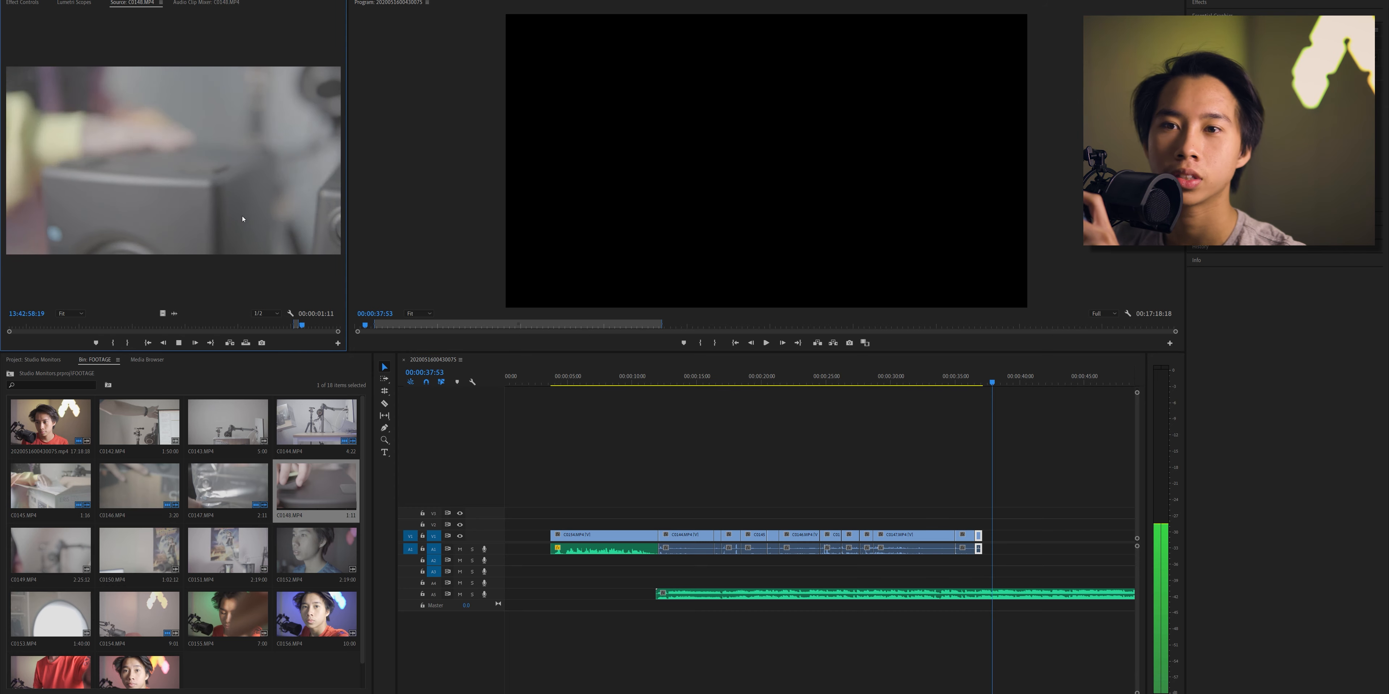
{"action": "left_click_drag", "start_coordinate": [242, 218], "coordinate": [995, 571]}
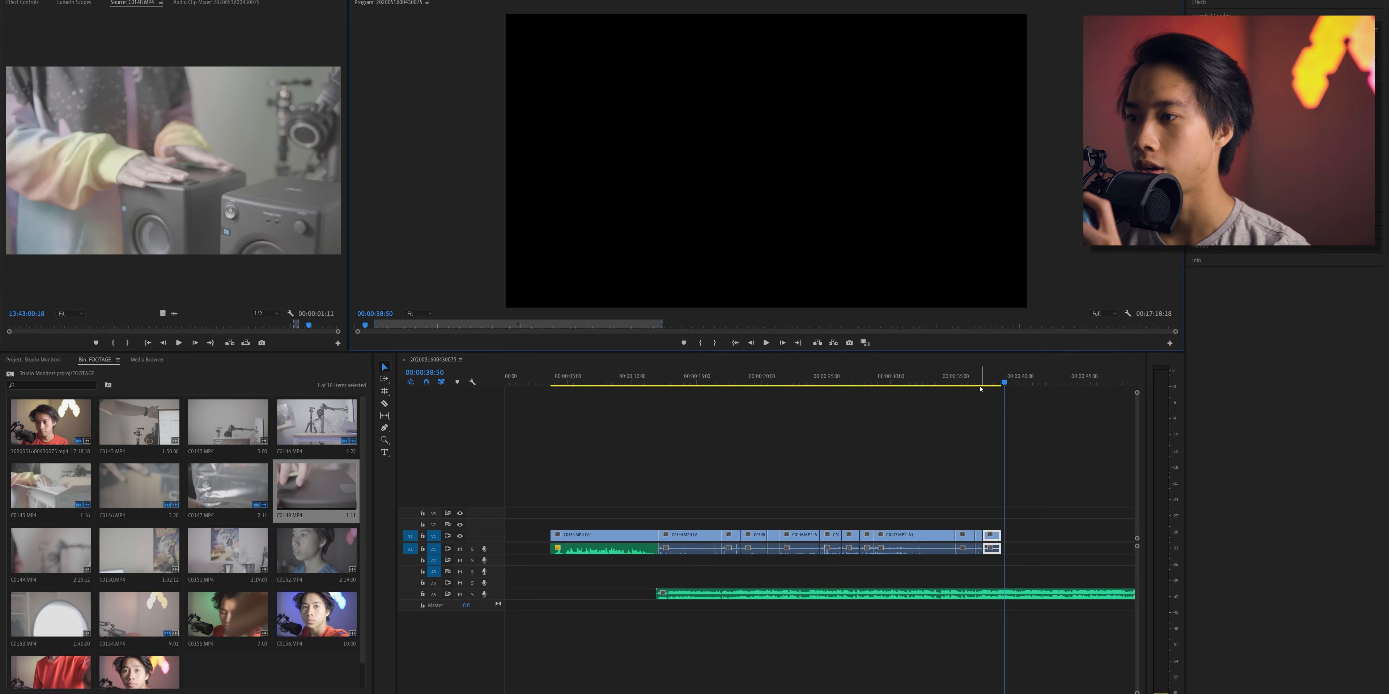
{"action": "left_click", "coordinate": [985, 382]}
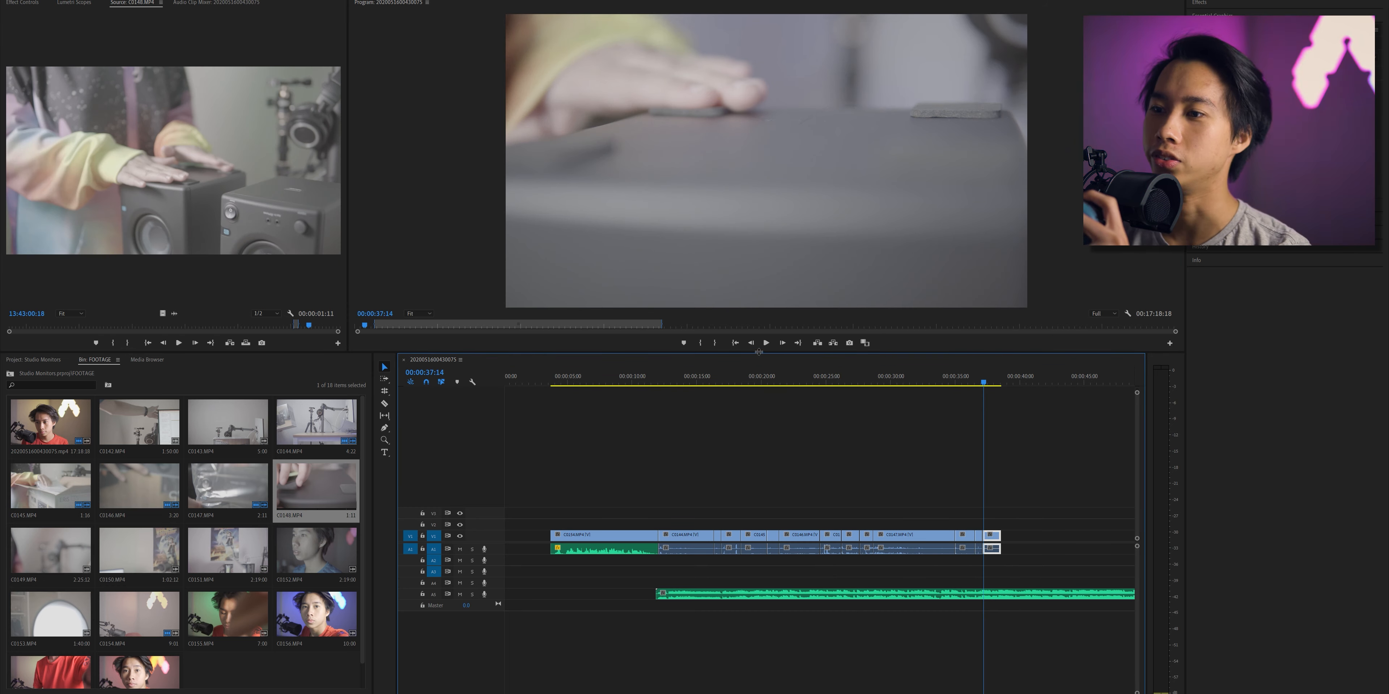
{"action": "left_click", "coordinate": [765, 344]}
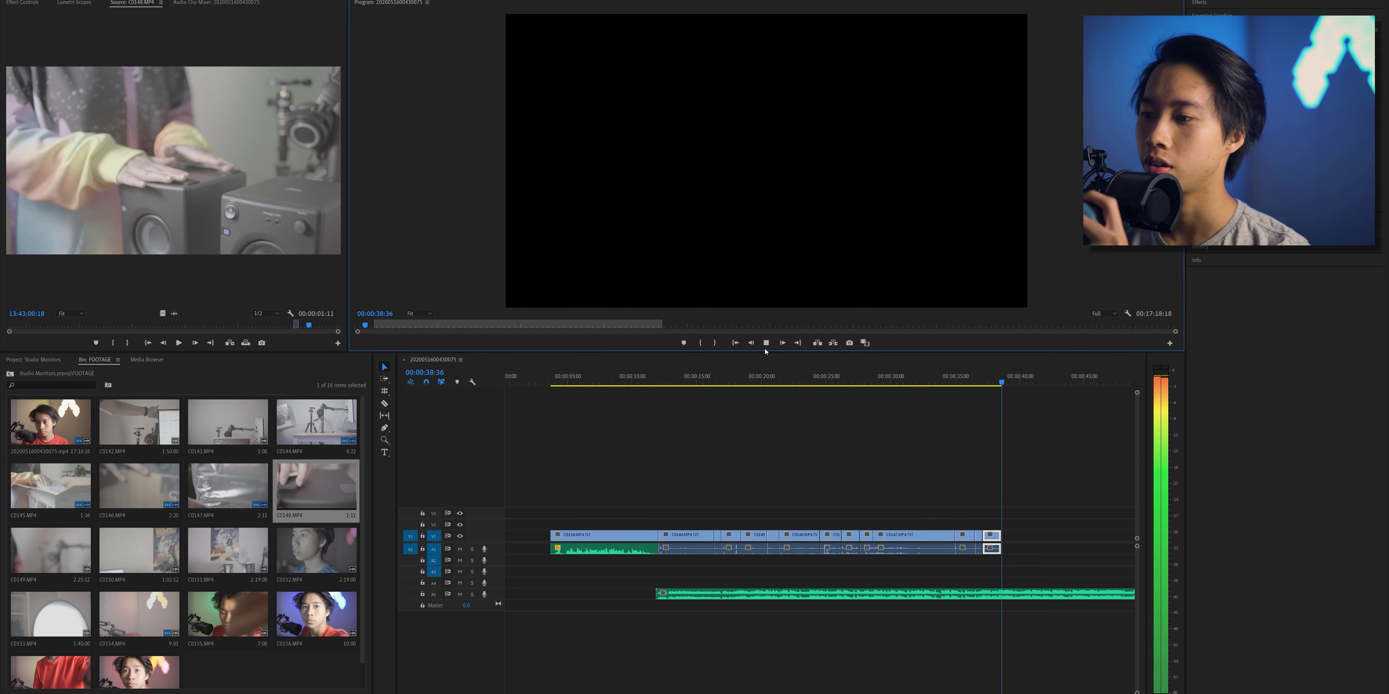
{"action": "left_click", "coordinate": [980, 378]}
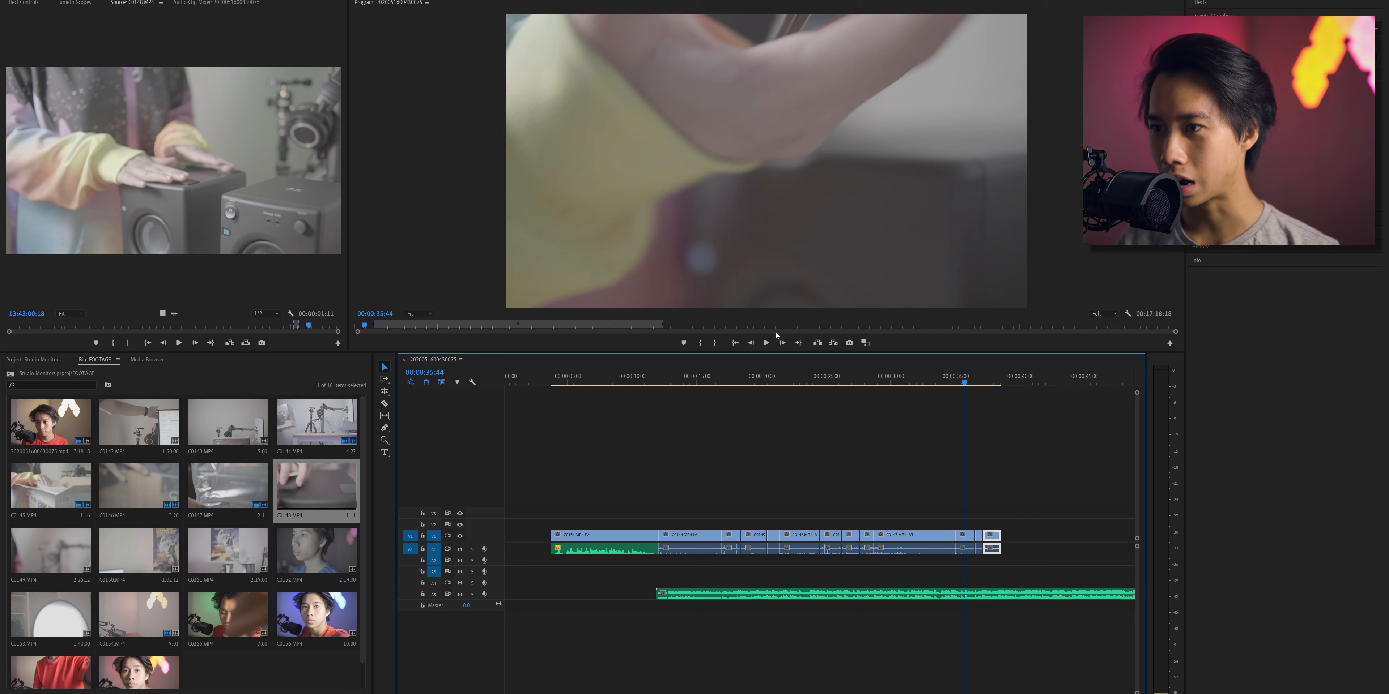
{"action": "left_click", "coordinate": [766, 343]}
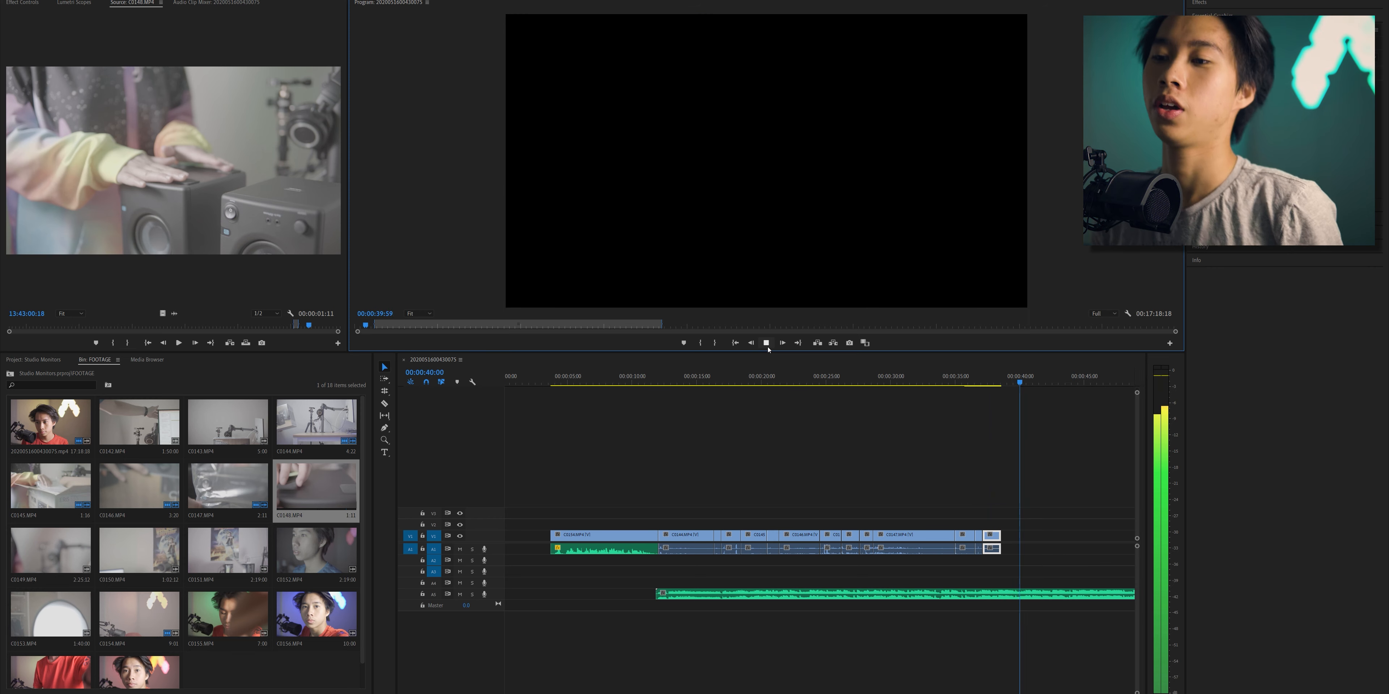
{"action": "left_click", "coordinate": [766, 343]}
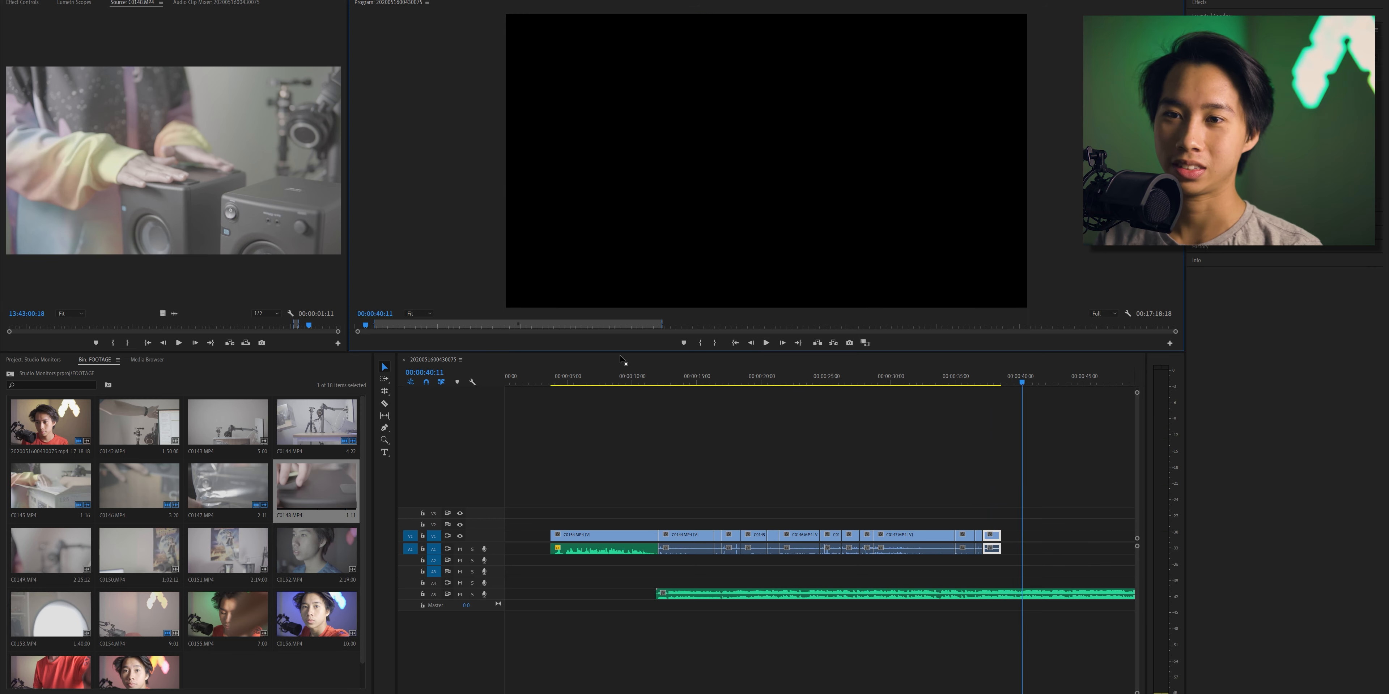
- Load C0149.MP4, append a 3:23 section ending at 13:43:54:23 to the sequence, and play the transition into it
{"action": "left_click_drag", "start_coordinate": [313, 327], "coordinate": [338, 327]}
{"action": "left_click", "coordinate": [43, 571]}
{"action": "double_click", "coordinate": [58, 544]}
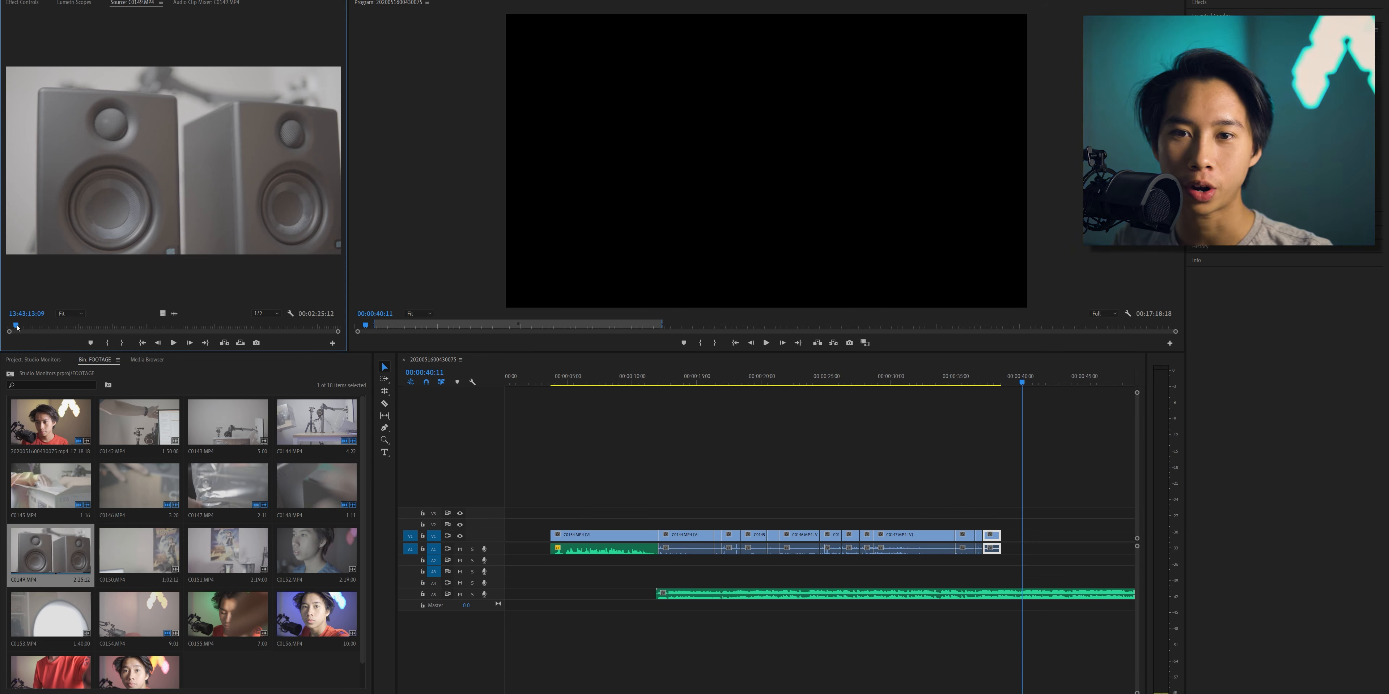
{"action": "left_click_drag", "start_coordinate": [17, 327], "coordinate": [103, 320]}
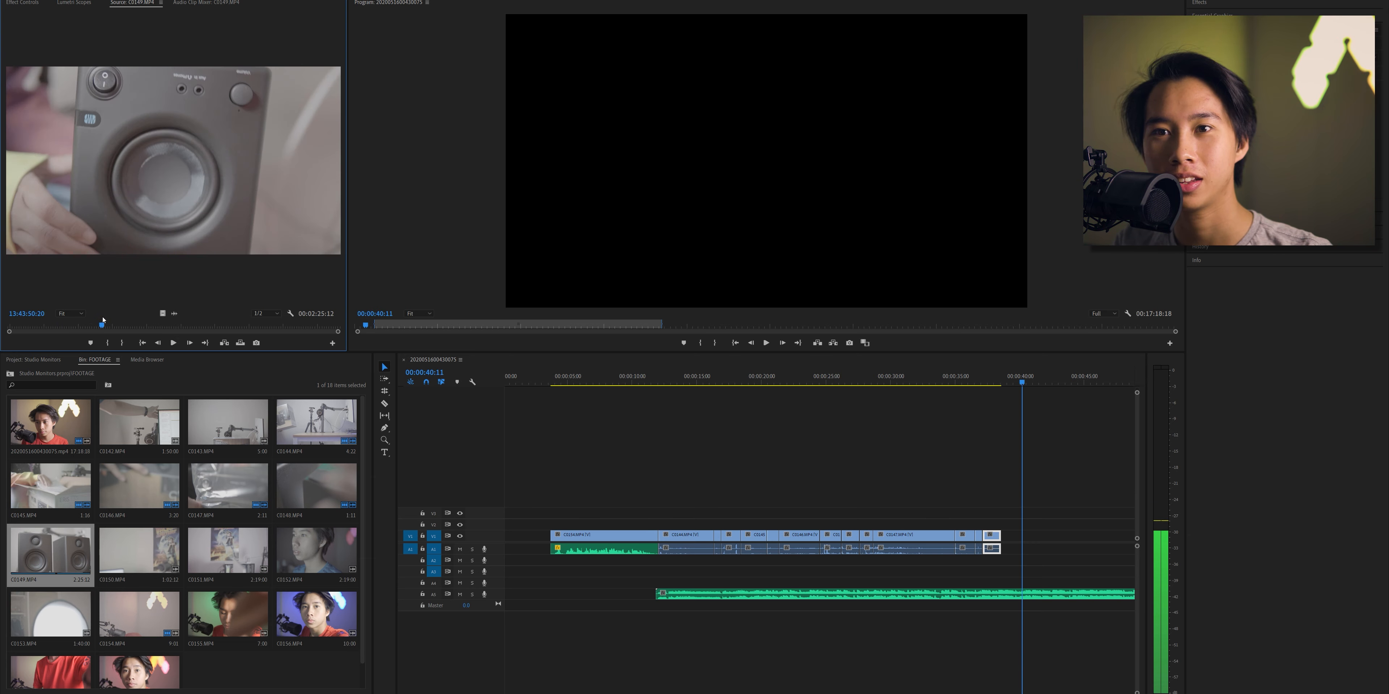
{"action": "key", "text": "i"}
{"action": "left_click", "coordinate": [178, 344]}
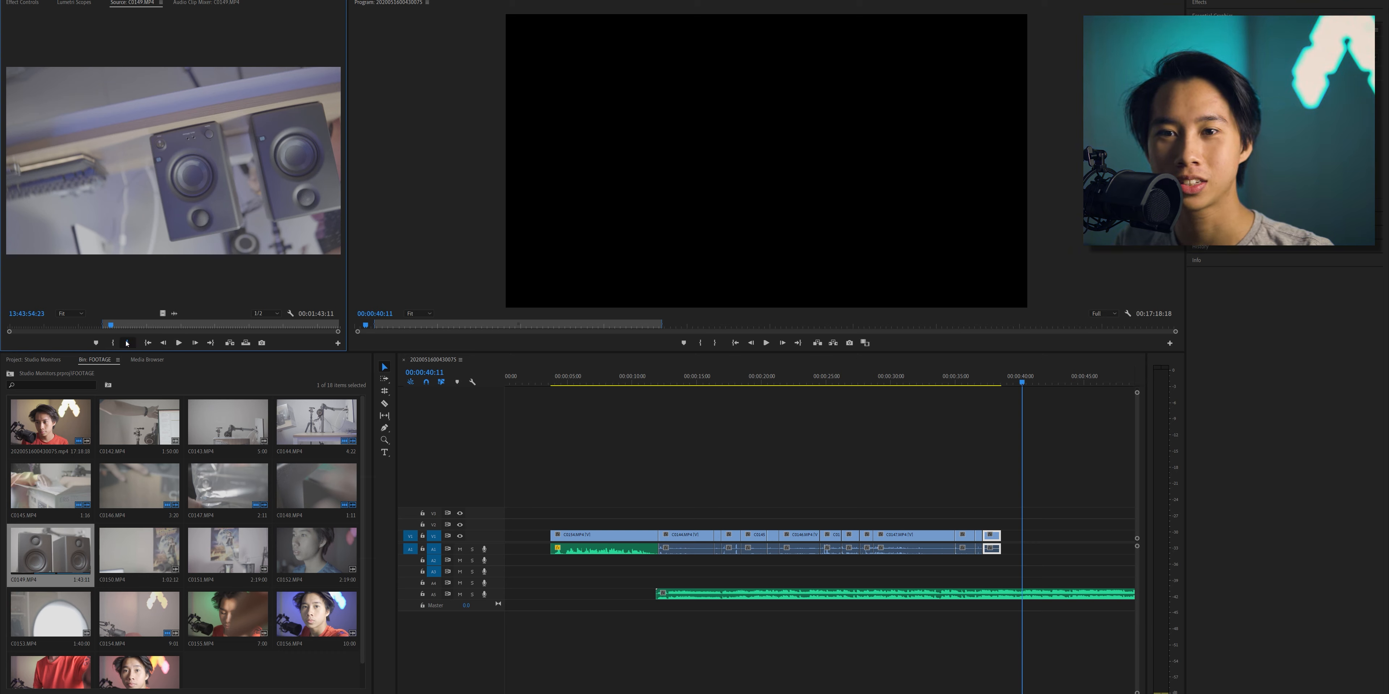
{"action": "key", "text": "o"}
{"action": "left_click_drag", "start_coordinate": [140, 205], "coordinate": [1040, 485]}
{"action": "left_click", "coordinate": [989, 375]}
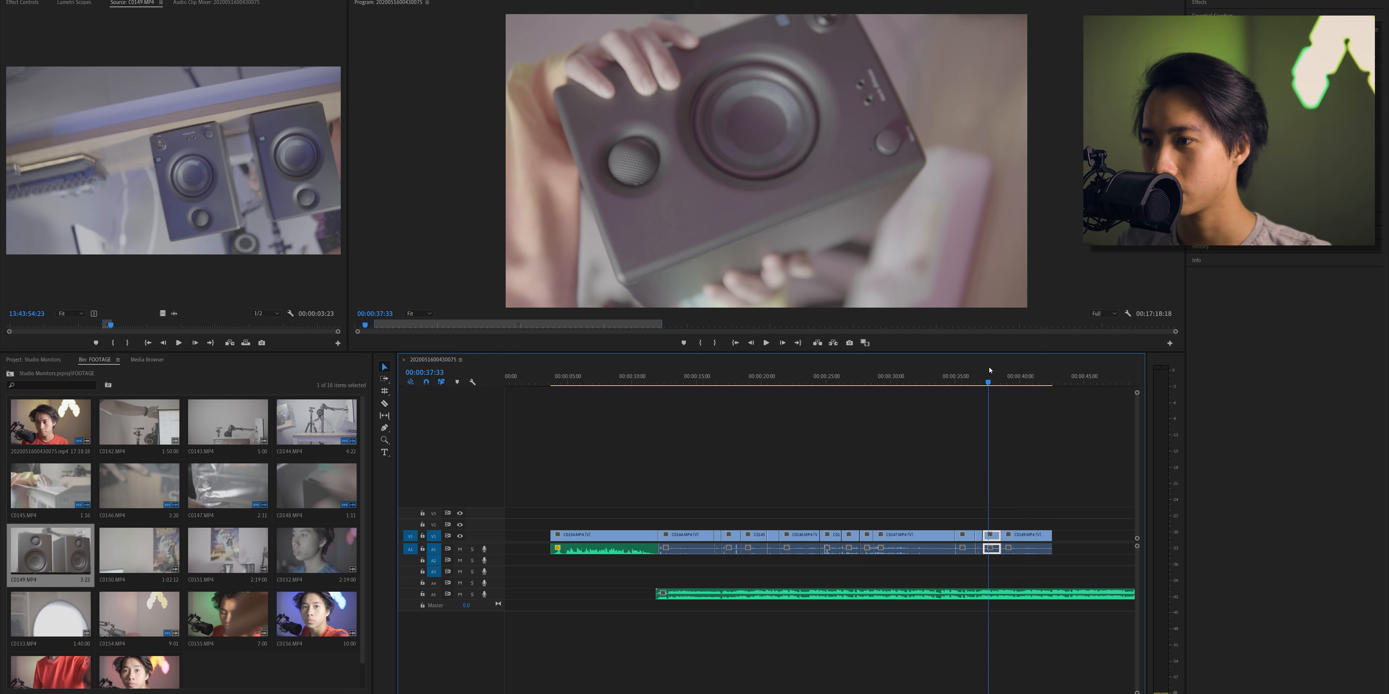
{"action": "left_click", "coordinate": [766, 344]}
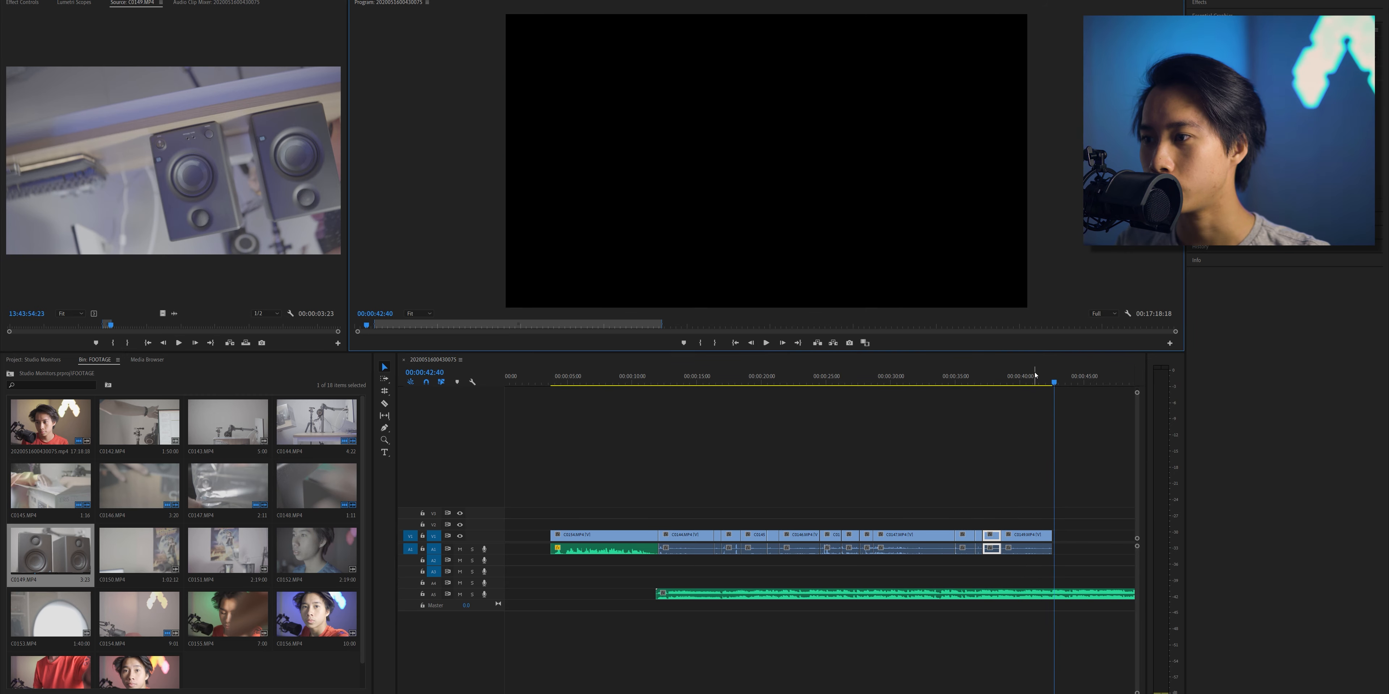
- Set the C0149.MP4 timeline clip's rotation to 180° and play it from 00:00:41:03
{"action": "left_click", "coordinate": [1034, 376]}
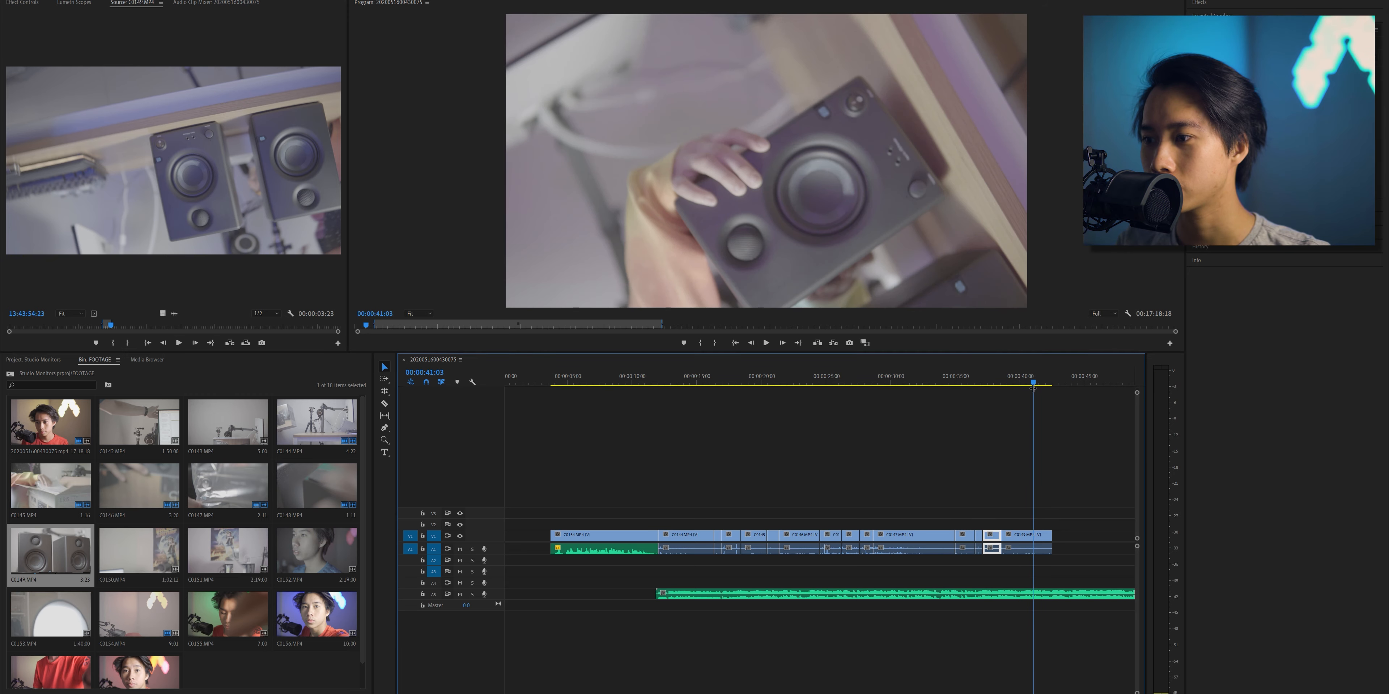
{"action": "left_click", "coordinate": [1043, 537]}
{"action": "key", "text": "shift+5"}
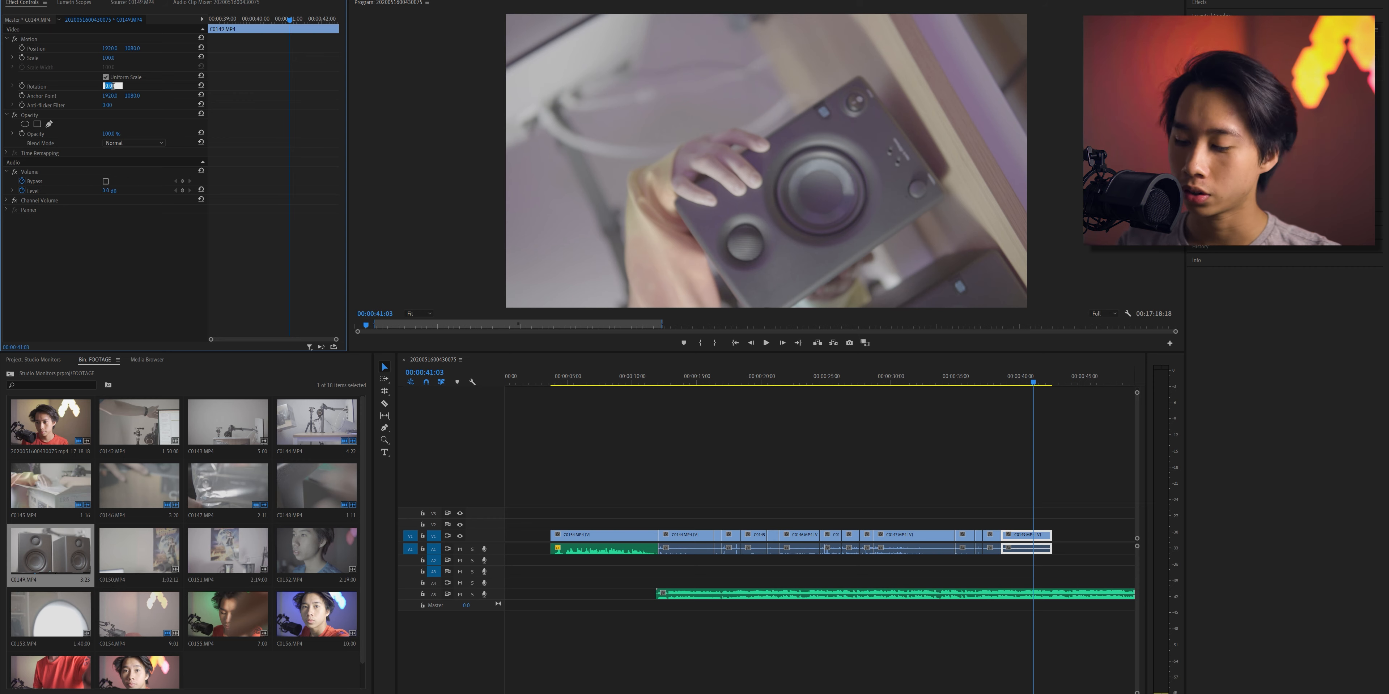
{"action": "type", "text": "80"}
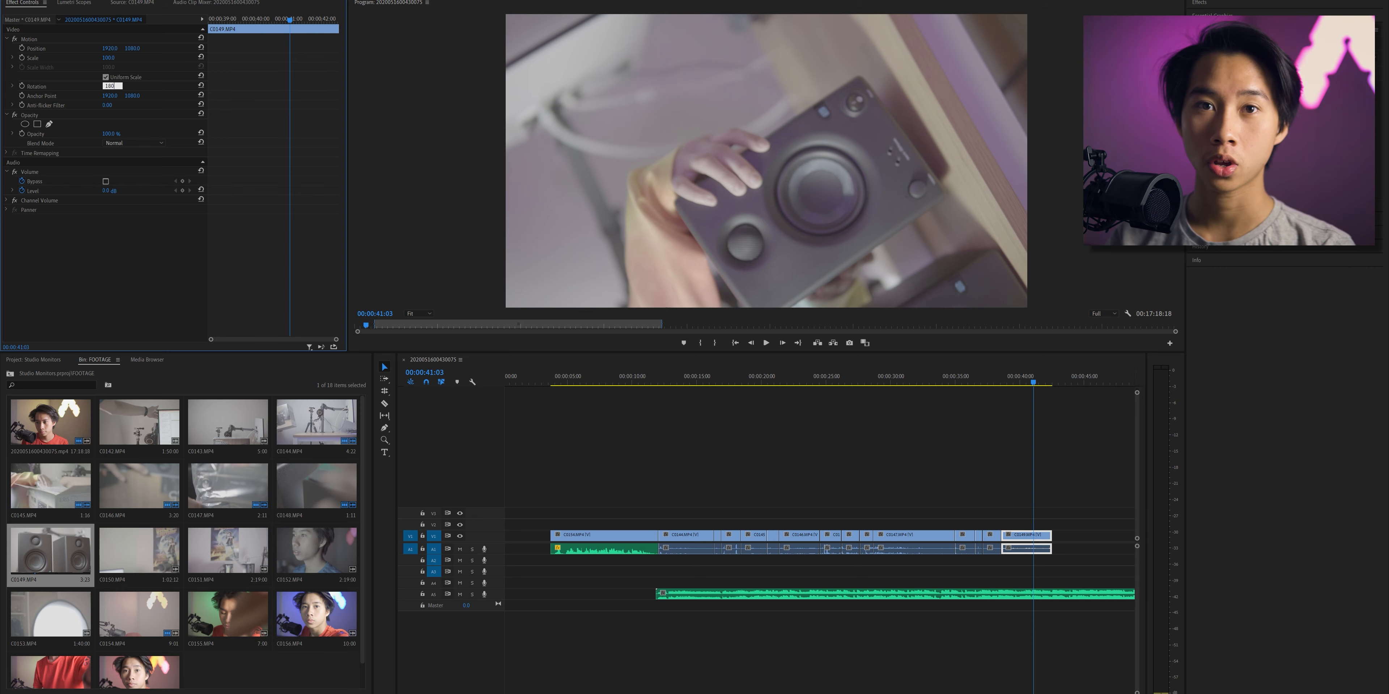
{"action": "key", "text": "Return"}
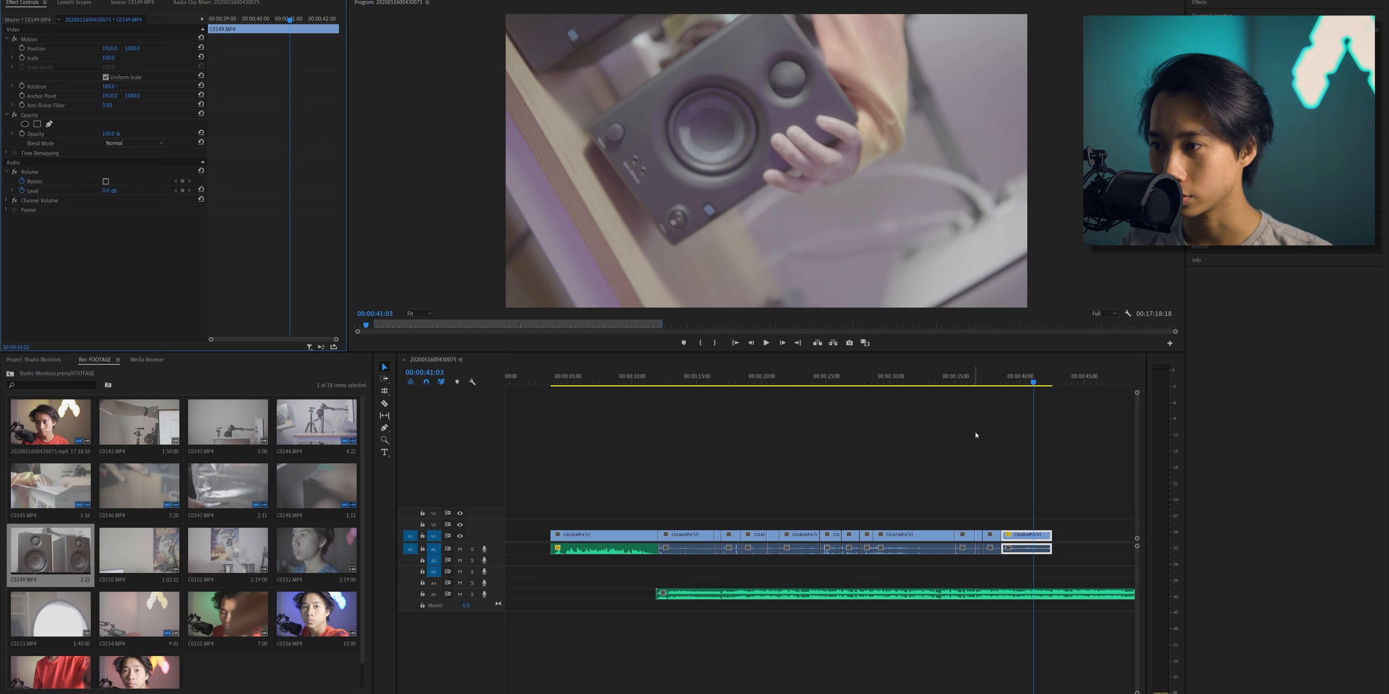
{"action": "left_click", "coordinate": [766, 343]}
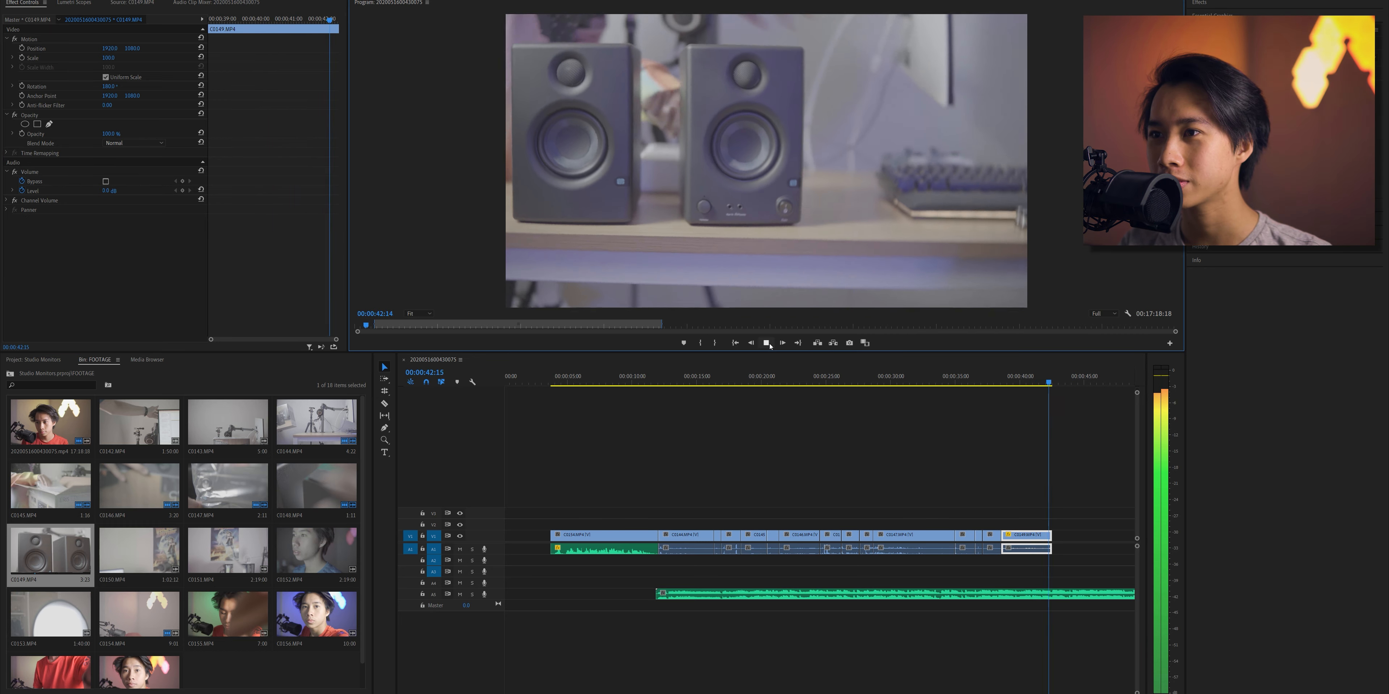
{"action": "left_click", "coordinate": [770, 346]}
{"action": "left_click", "coordinate": [770, 346]}
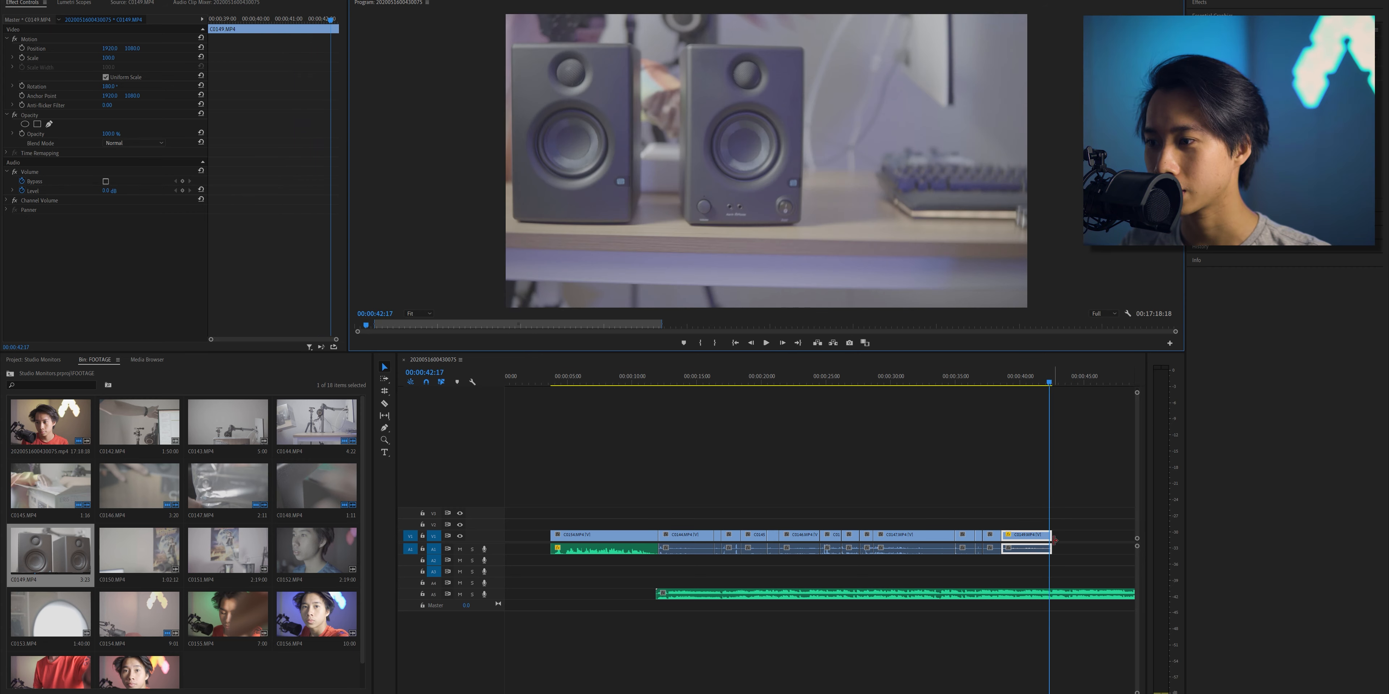
- Trim the end of the last C0149.MP4 timeline clip back to 00:00:42:17 and play through its ending with the music
{"action": "left_click_drag", "start_coordinate": [1050, 544], "coordinate": [1046, 543]}
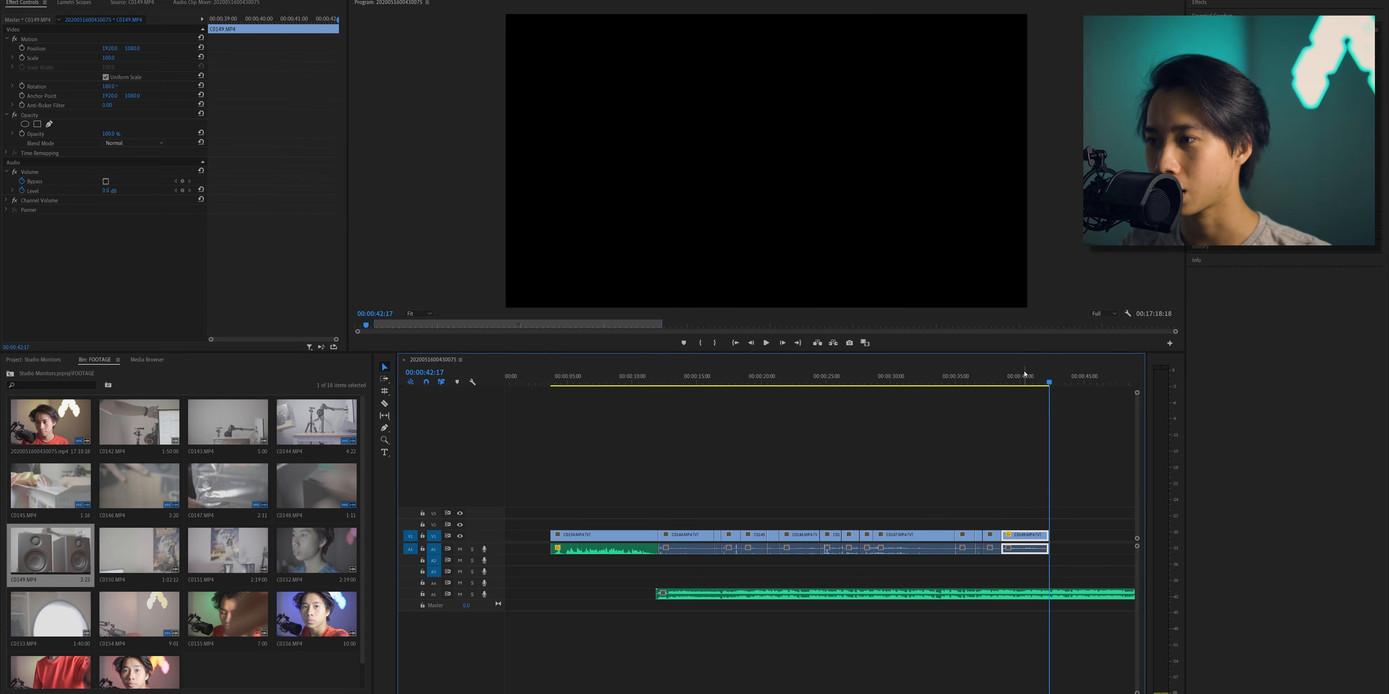
{"action": "left_click", "coordinate": [1024, 376]}
{"action": "left_click", "coordinate": [770, 347]}
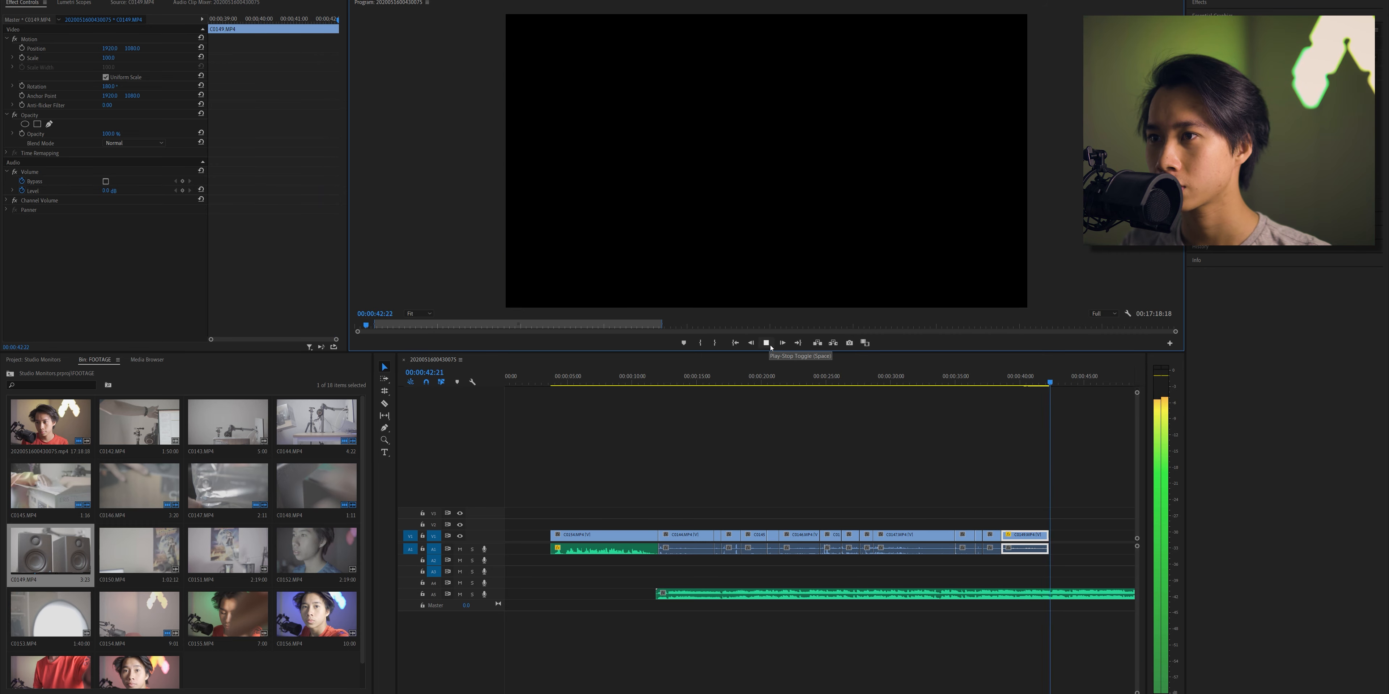
{"action": "left_click", "coordinate": [770, 348]}
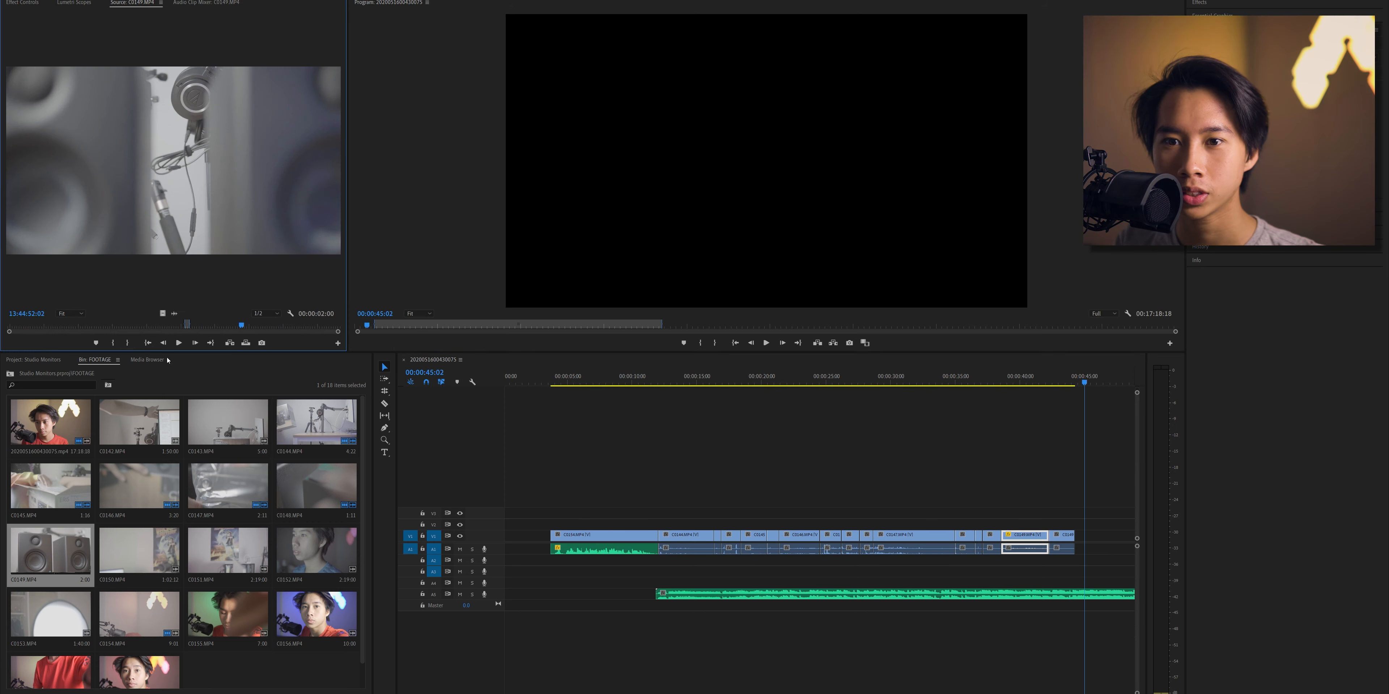
- Append a 2:09 section of C0149.MP4 ending at 13:44:56:23 to the sequence and trim its start slightly
{"action": "left_click", "coordinate": [113, 343]}
{"action": "left_click_drag", "start_coordinate": [172, 162], "coordinate": [1073, 535]}
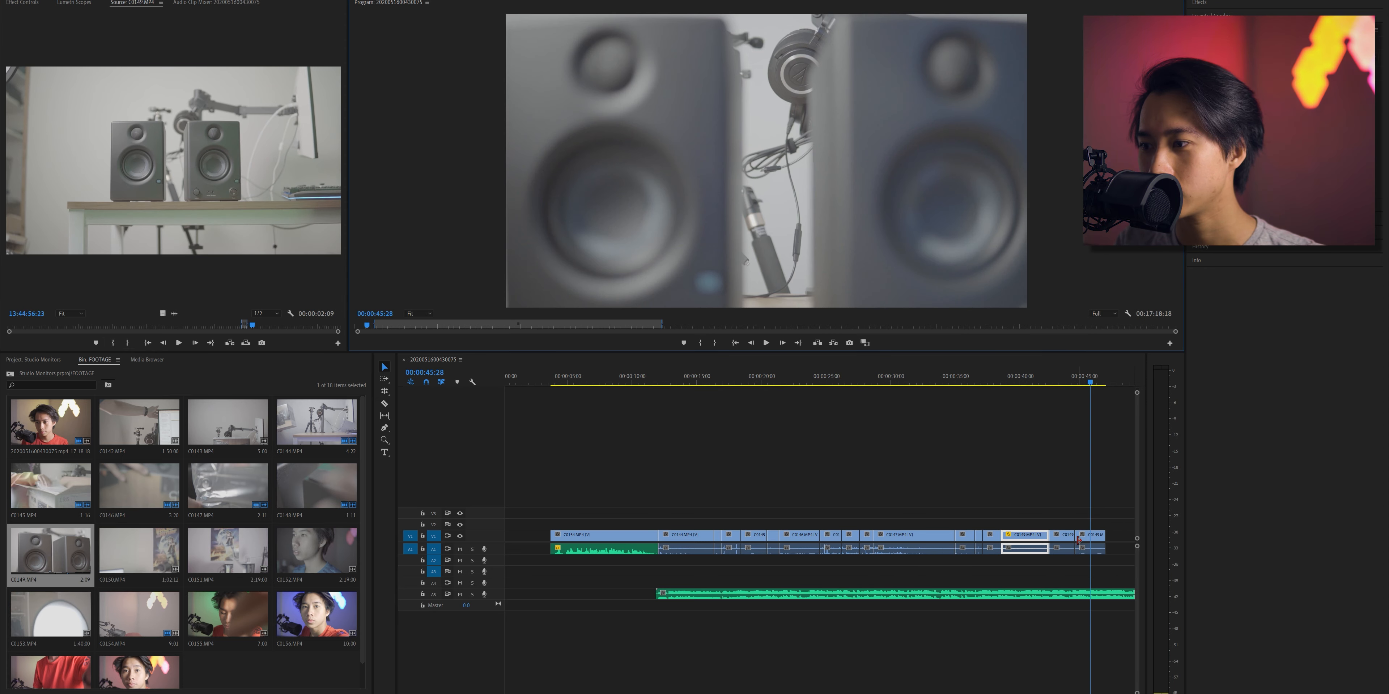
{"action": "left_click", "coordinate": [1078, 542]}
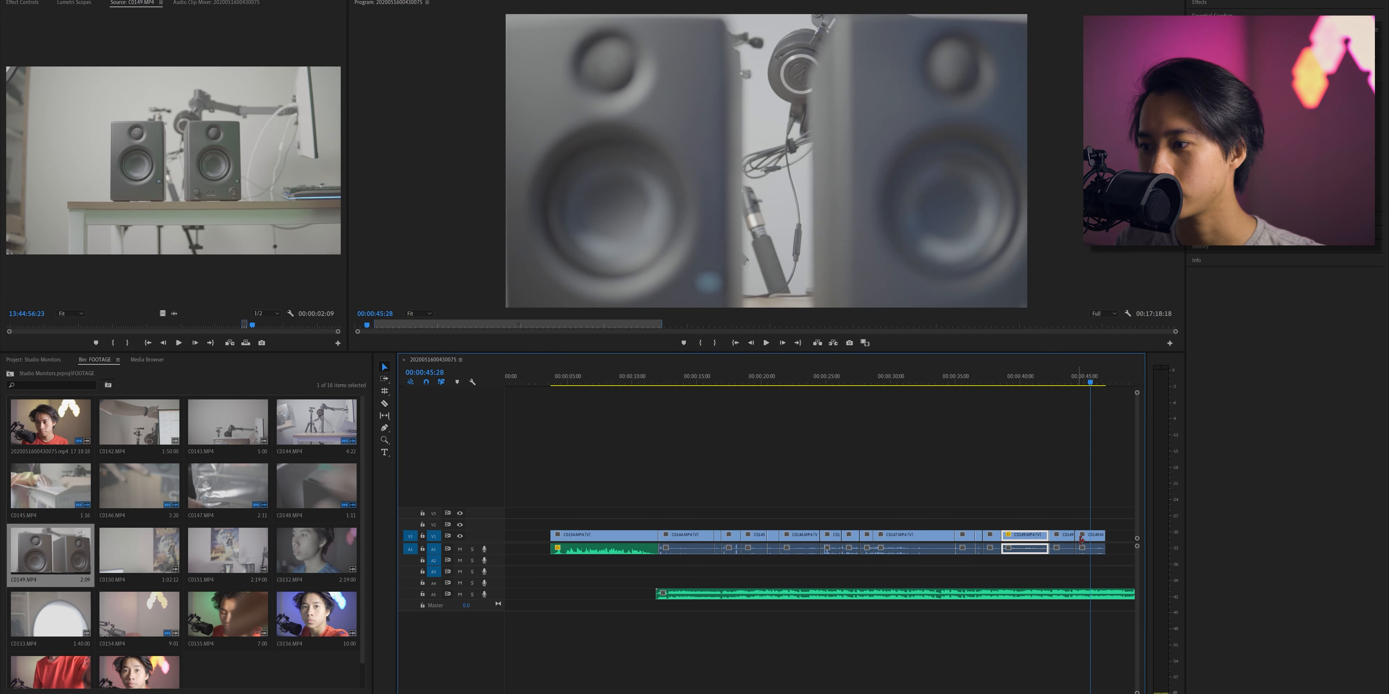
{"action": "left_click_drag", "start_coordinate": [1082, 539], "coordinate": [1083, 536]}
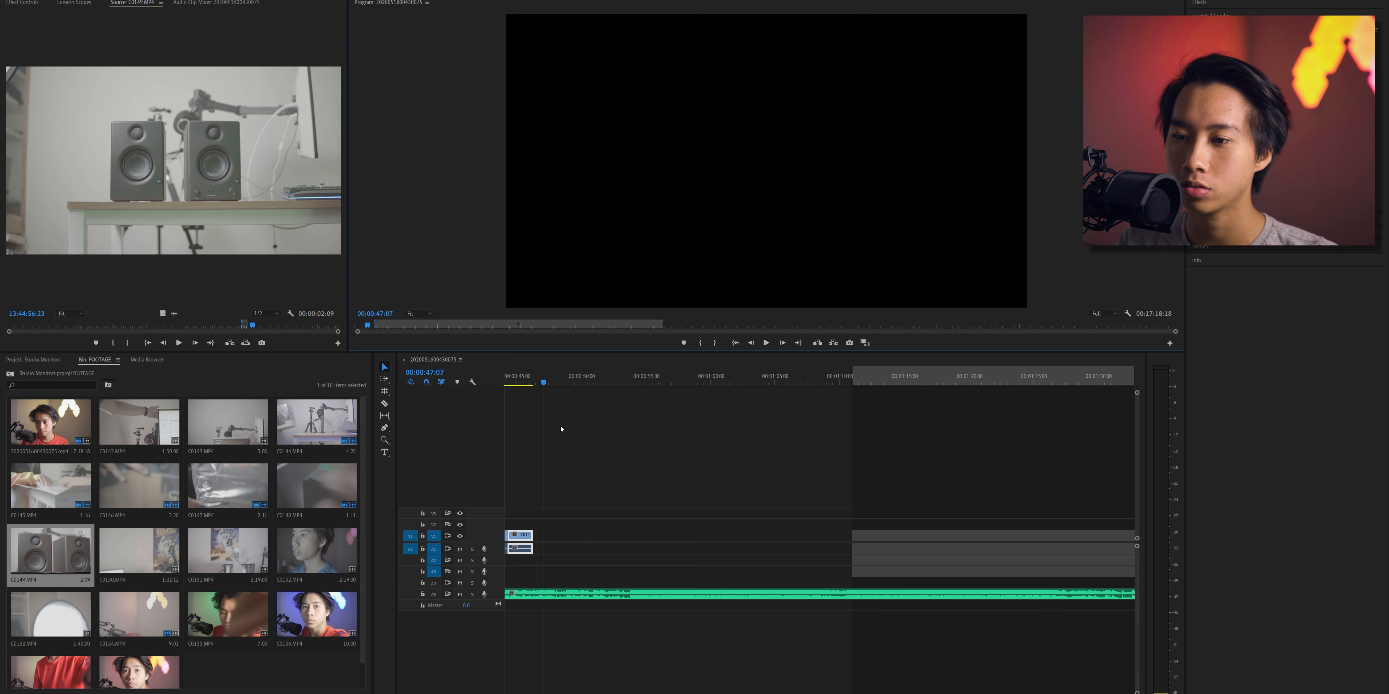
{"action": "left_click_drag", "start_coordinate": [544, 371], "coordinate": [579, 384]}
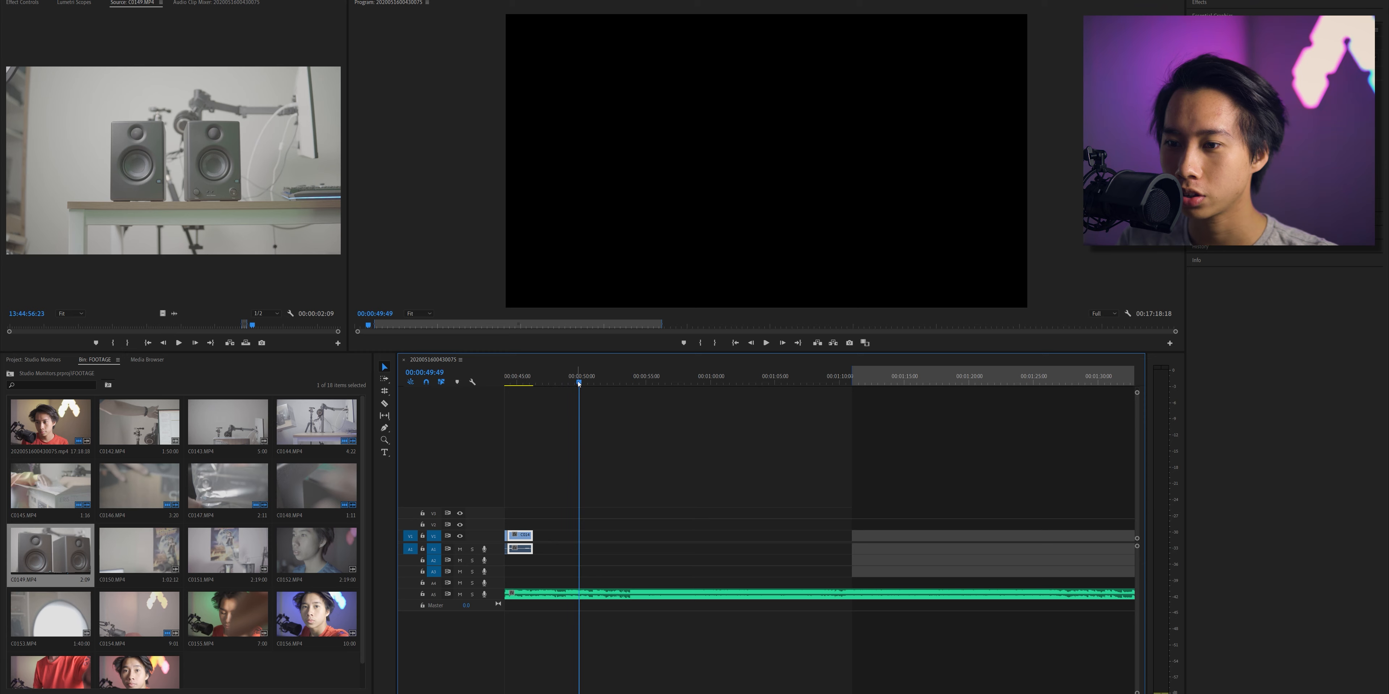
{"action": "left_click", "coordinate": [600, 597]}
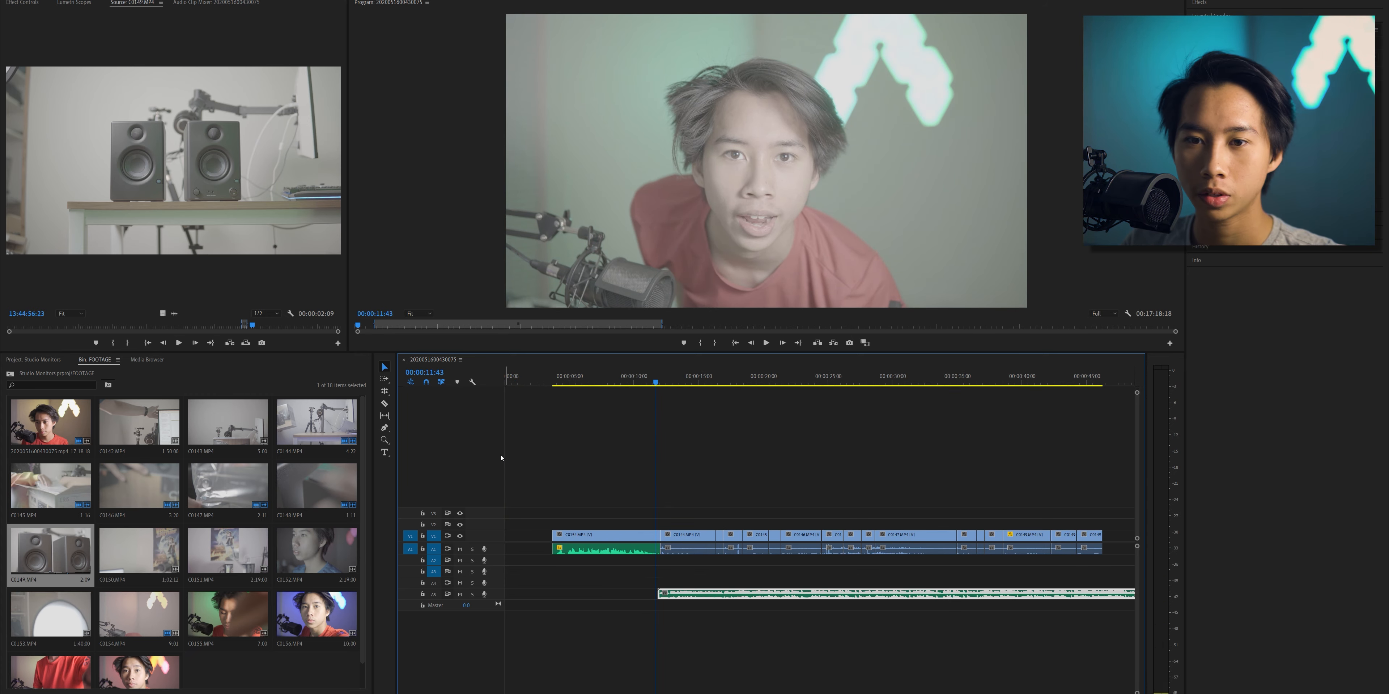
- Create an adjustment layer with the default settings and place it on V3, spanning from the first B-roll clip to the last clip's end
{"action": "left_click", "coordinate": [349, 693]}
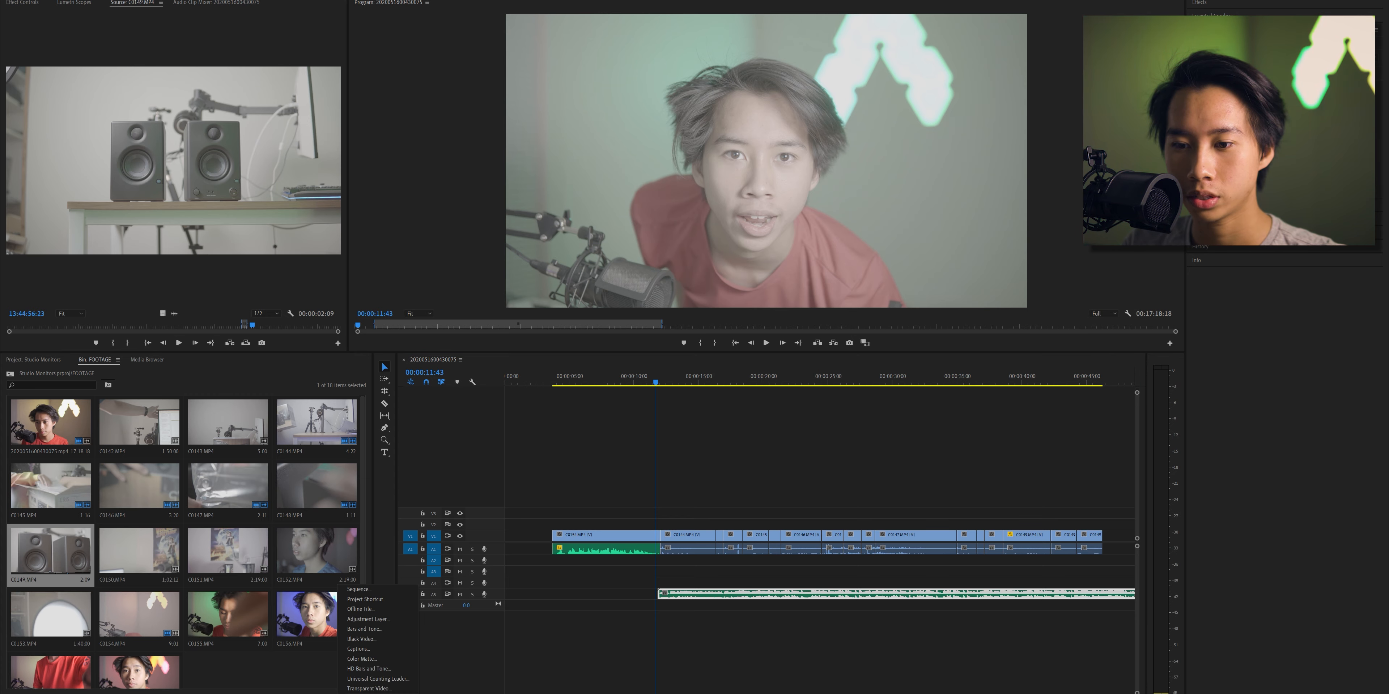
{"action": "left_click", "coordinate": [375, 630]}
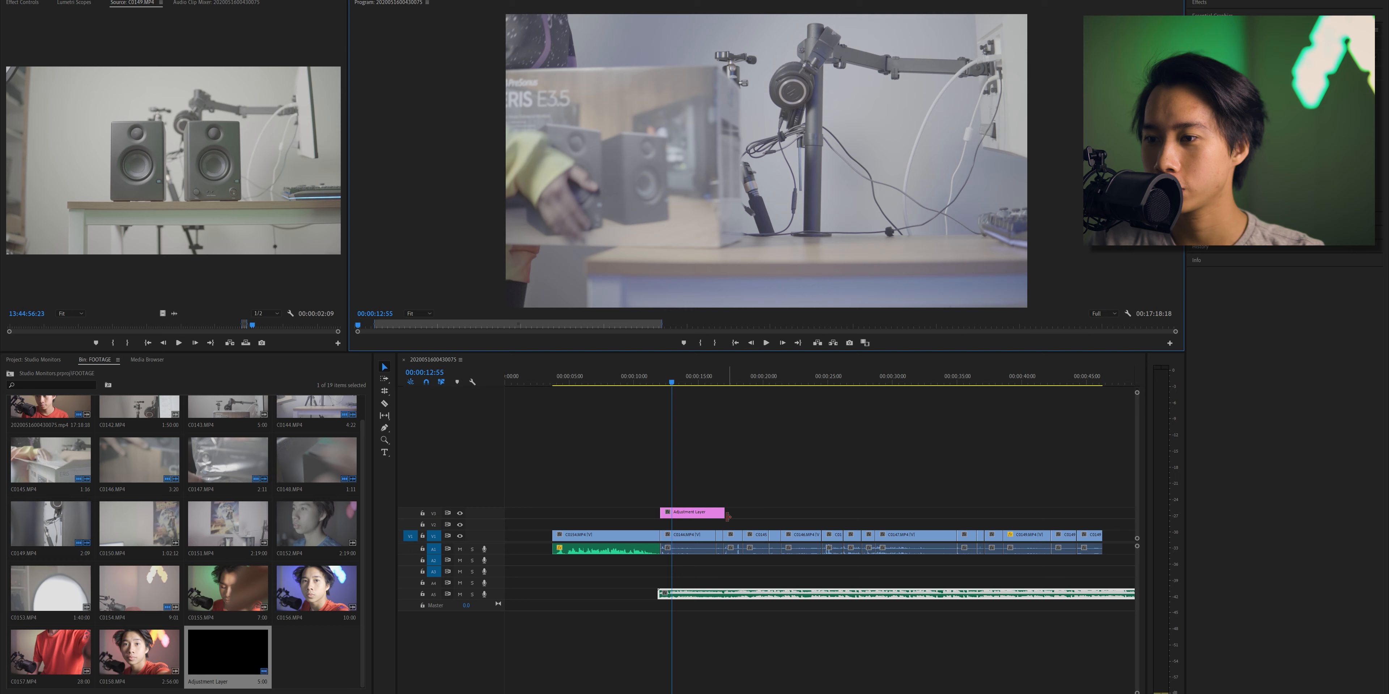
{"action": "left_click_drag", "start_coordinate": [728, 517], "coordinate": [1105, 551]}
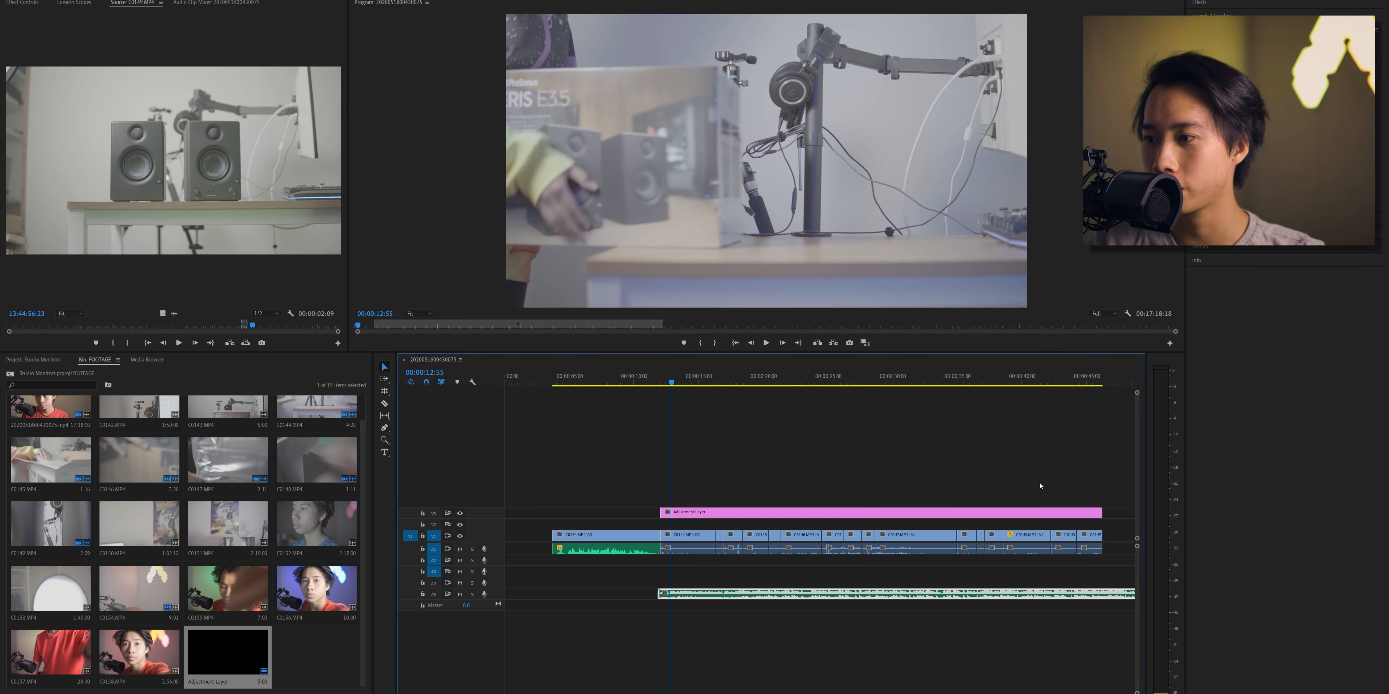
- Pull down the lower part of the adjustment layer's RGB curve to darken the shadows, and play the graded footage
{"action": "left_click", "coordinate": [982, 511]}
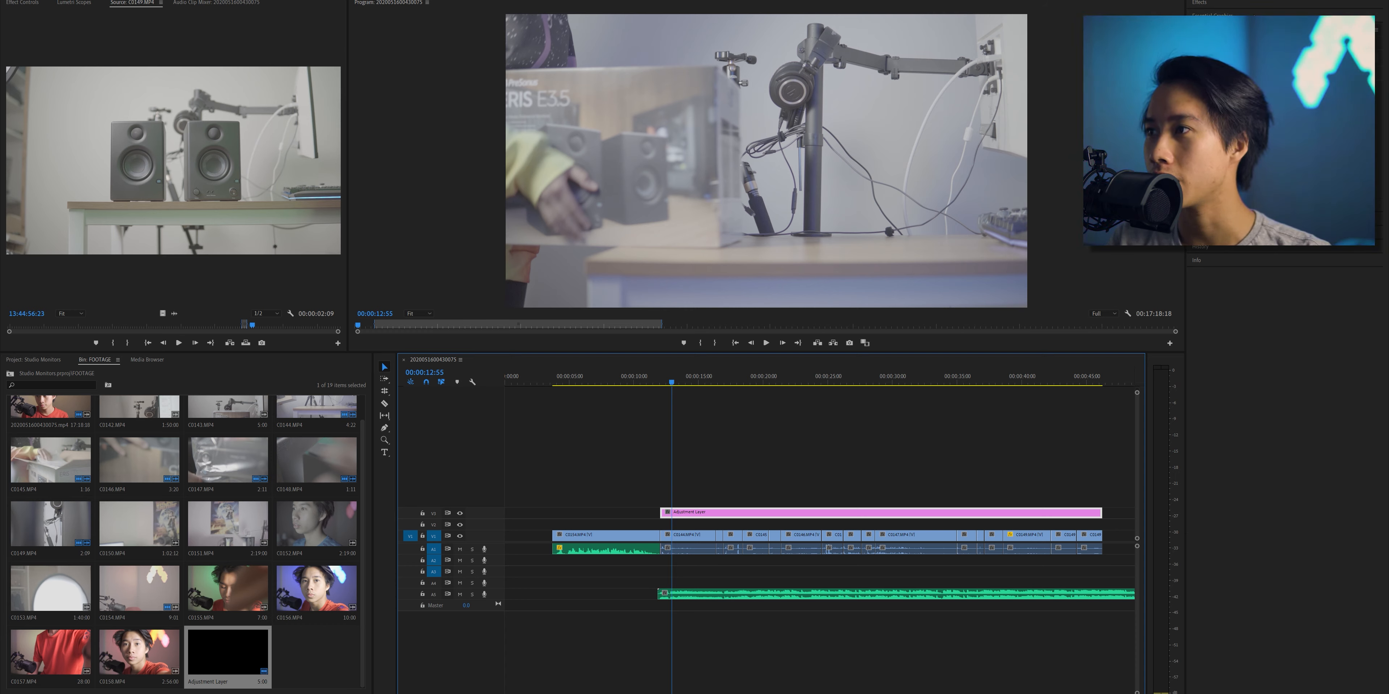
{"action": "left_click", "coordinate": [1221, 206]}
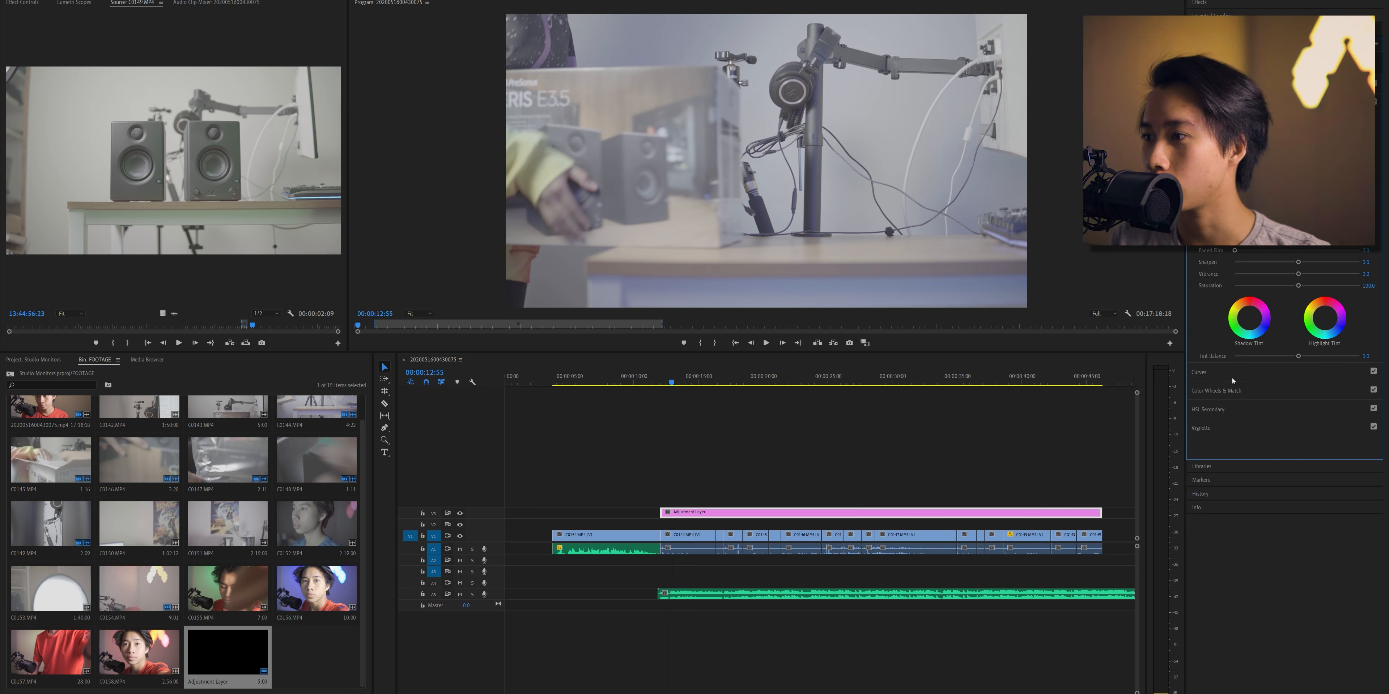
{"action": "left_click", "coordinate": [1232, 377]}
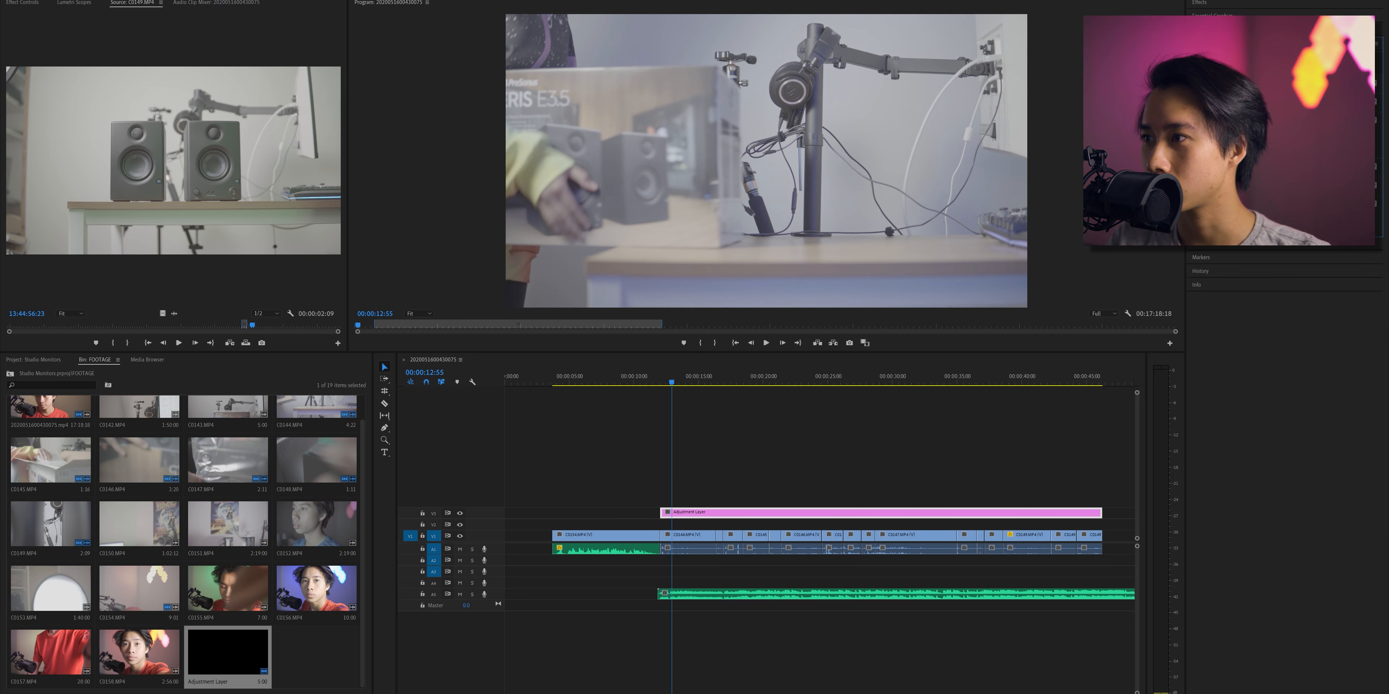
{"action": "left_click", "coordinate": [1203, 136]}
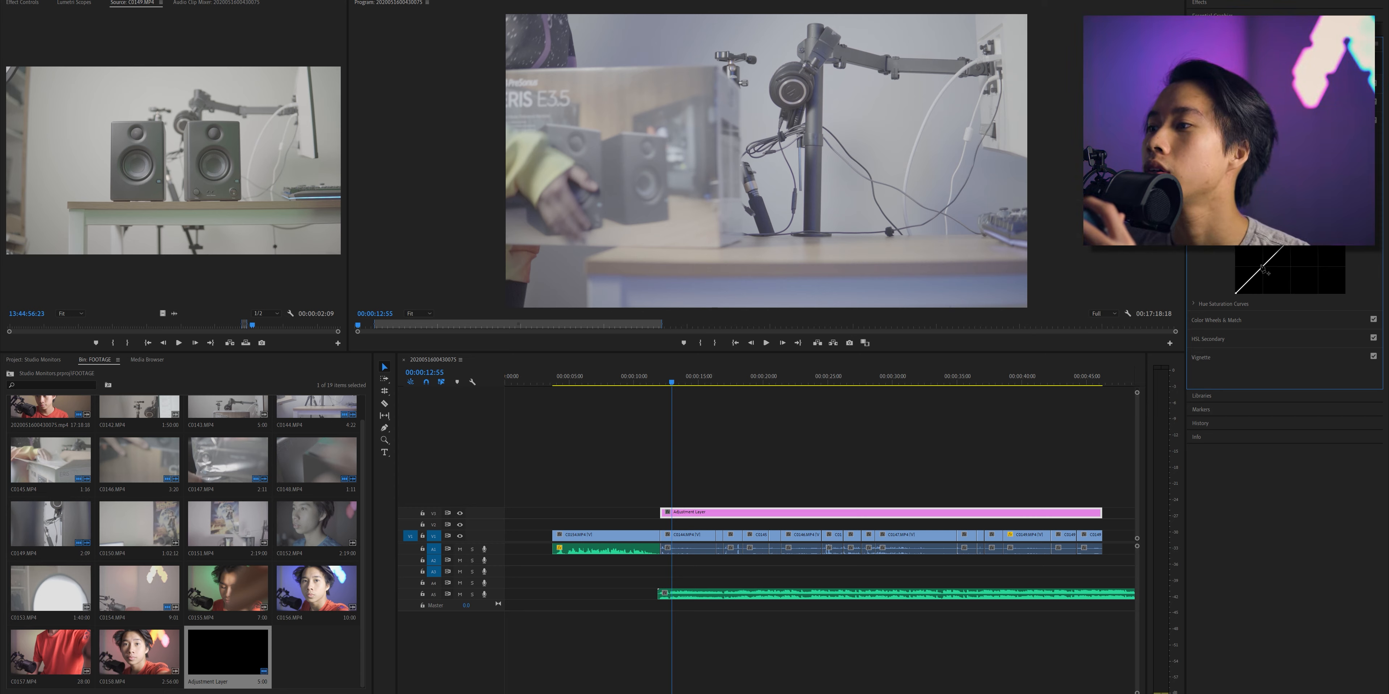
{"action": "mouse_move", "coordinate": [1263, 266]}
{"action": "left_mouse_down"}
{"action": "mouse_move", "coordinate": [1250, 285]}
{"action": "mouse_move", "coordinate": [1267, 283]}
{"action": "left_mouse_up"}
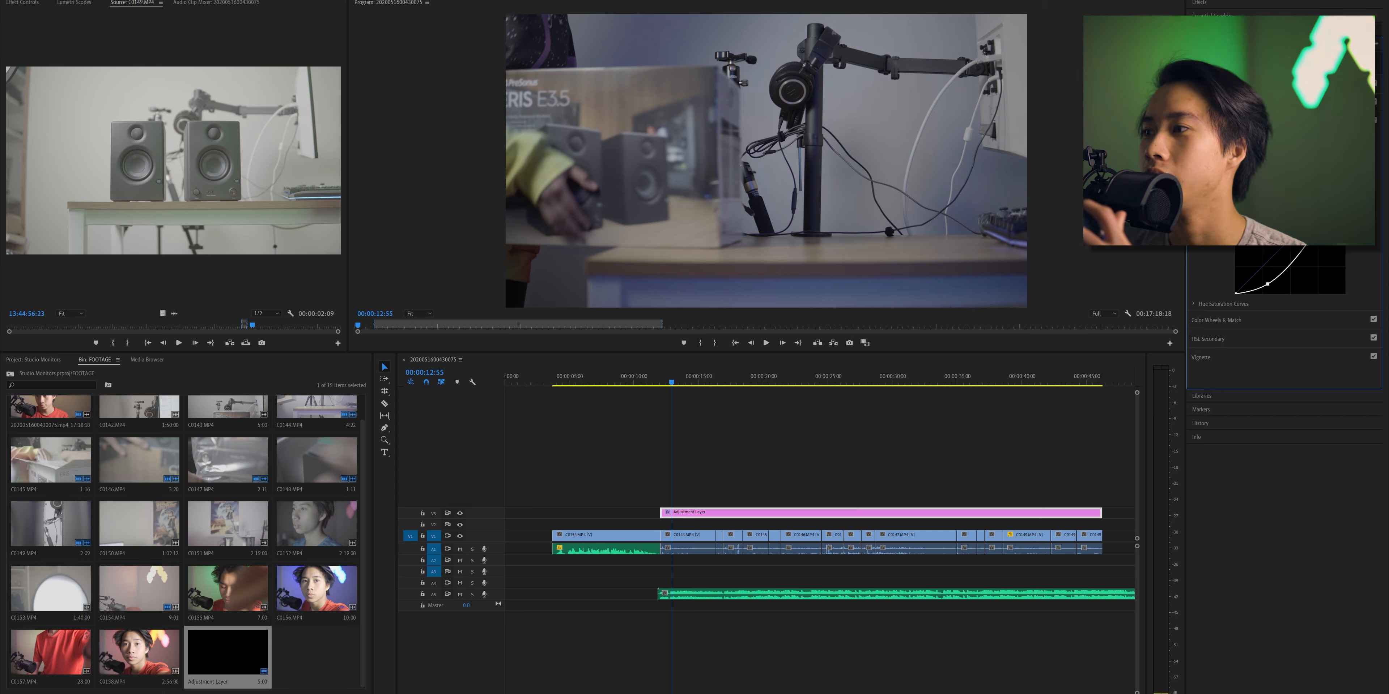
{"action": "left_click", "coordinate": [768, 344]}
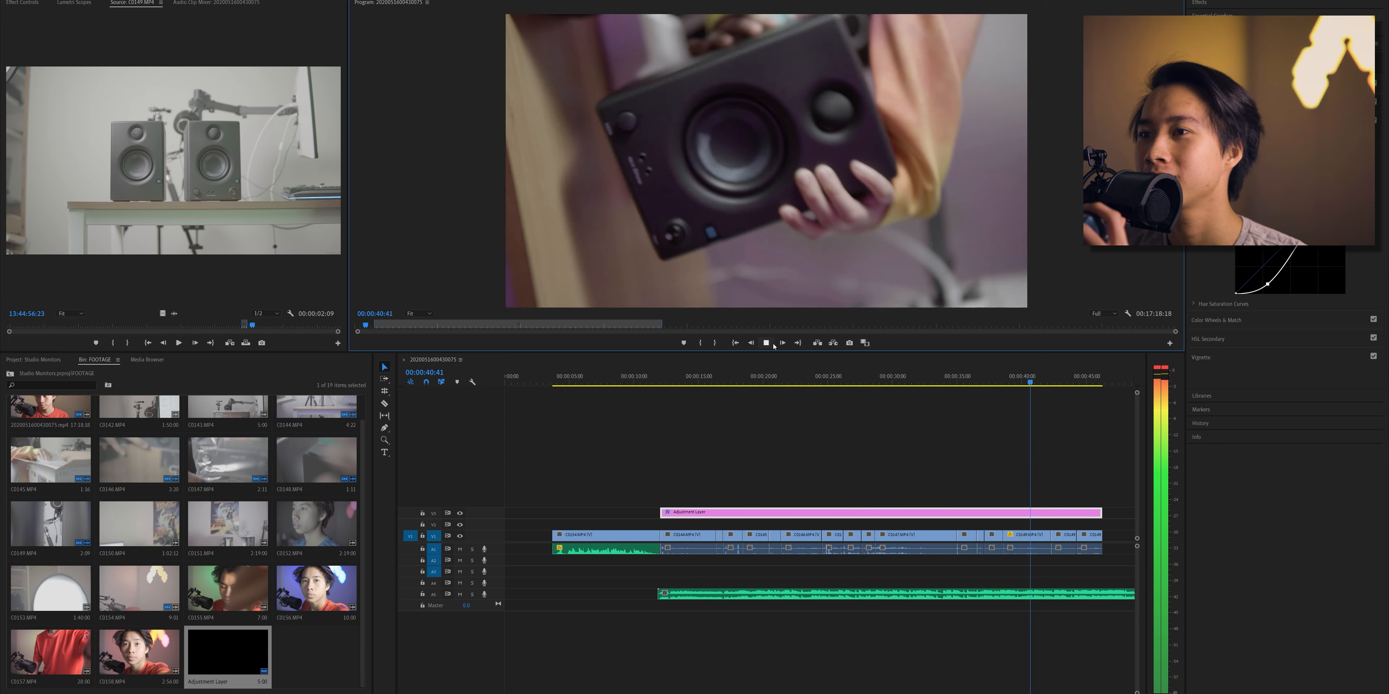
- At 00:00:15:28, add points to the adjustment layer's Hue vs Sat curve and raise the reds and blues
{"action": "left_click", "coordinate": [705, 379]}
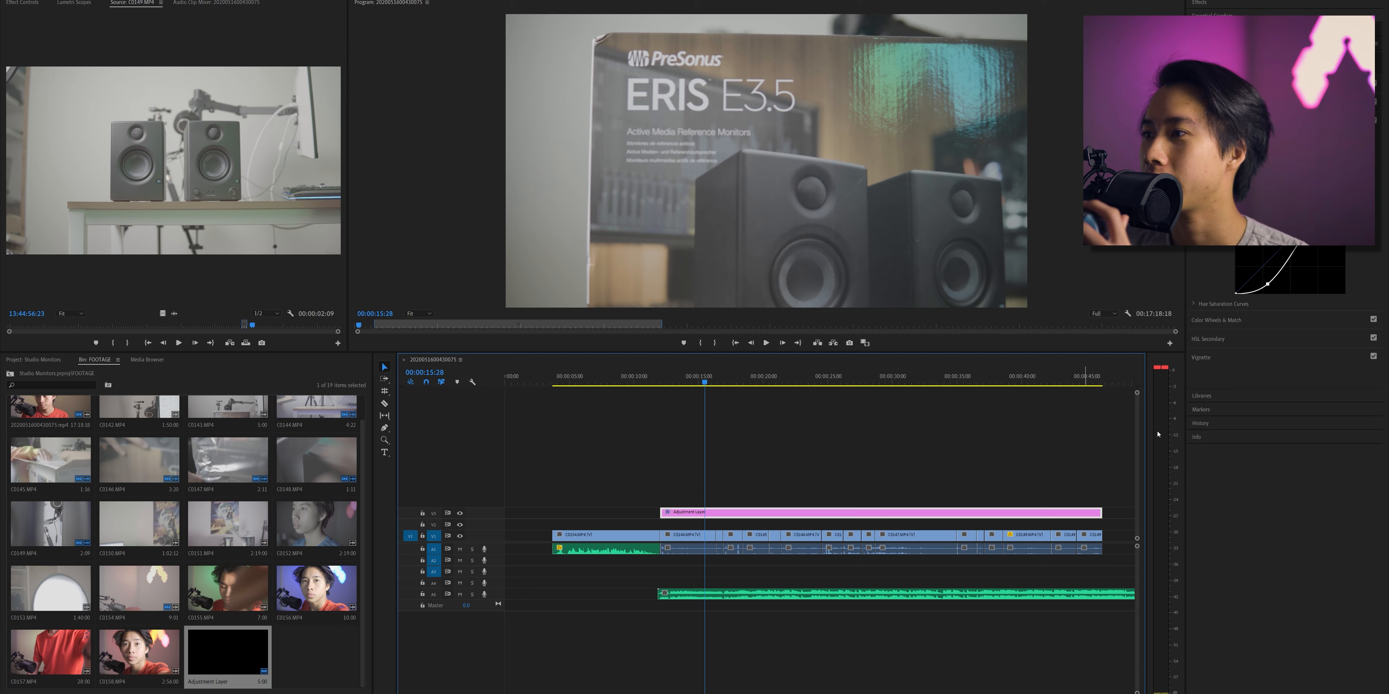
{"action": "left_click", "coordinate": [1240, 320]}
{"action": "left_click", "coordinate": [1232, 120]}
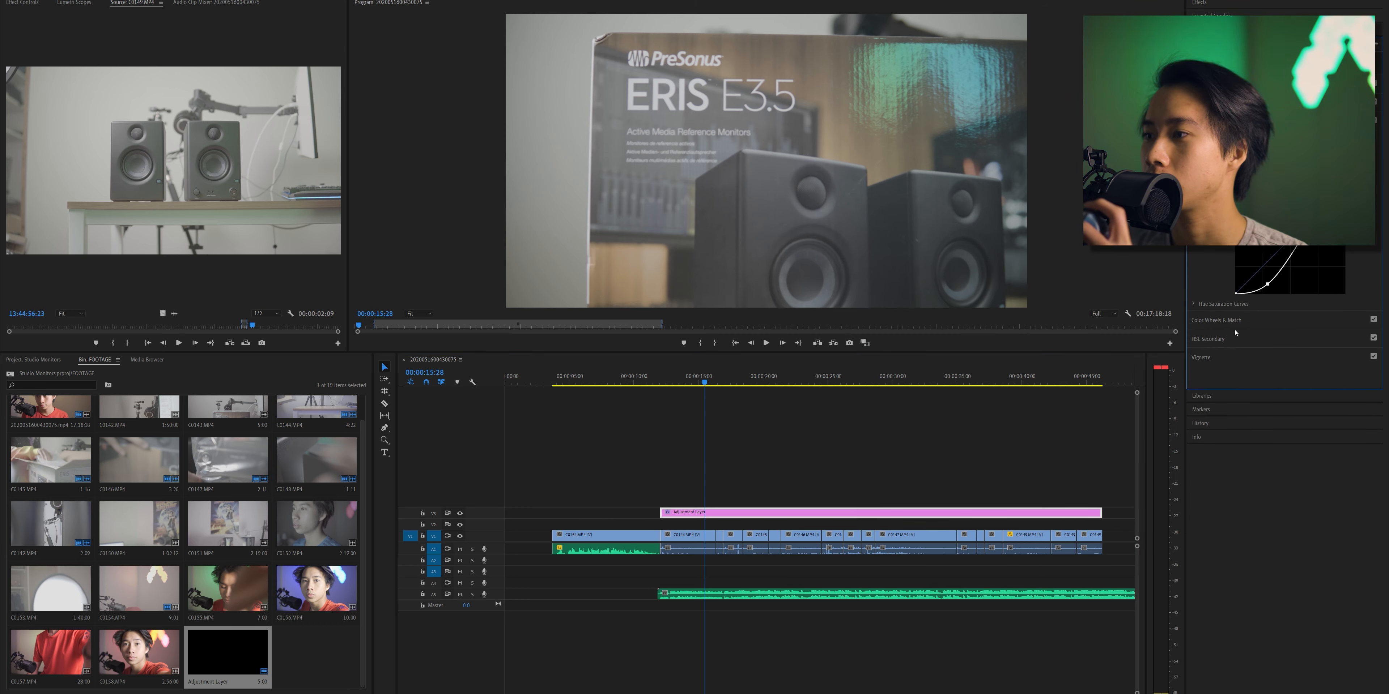
{"action": "left_click", "coordinate": [1212, 303]}
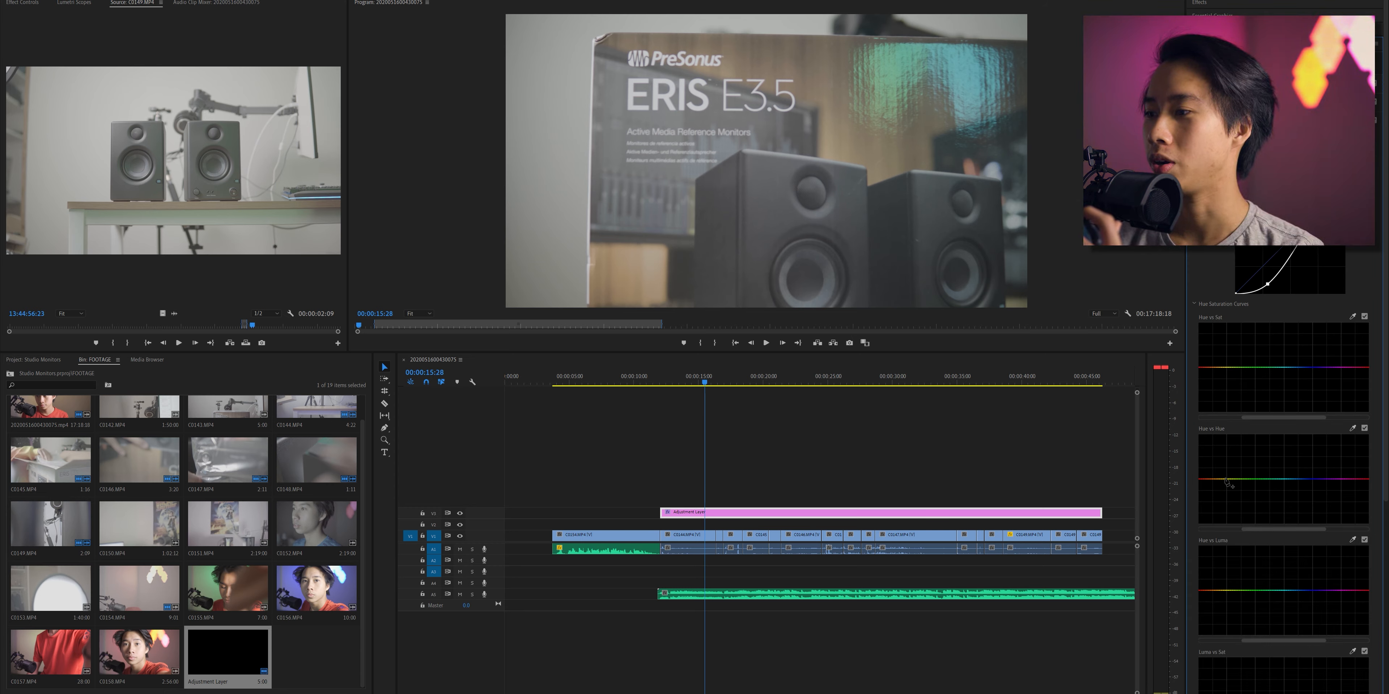
{"action": "left_click", "coordinate": [1228, 368]}
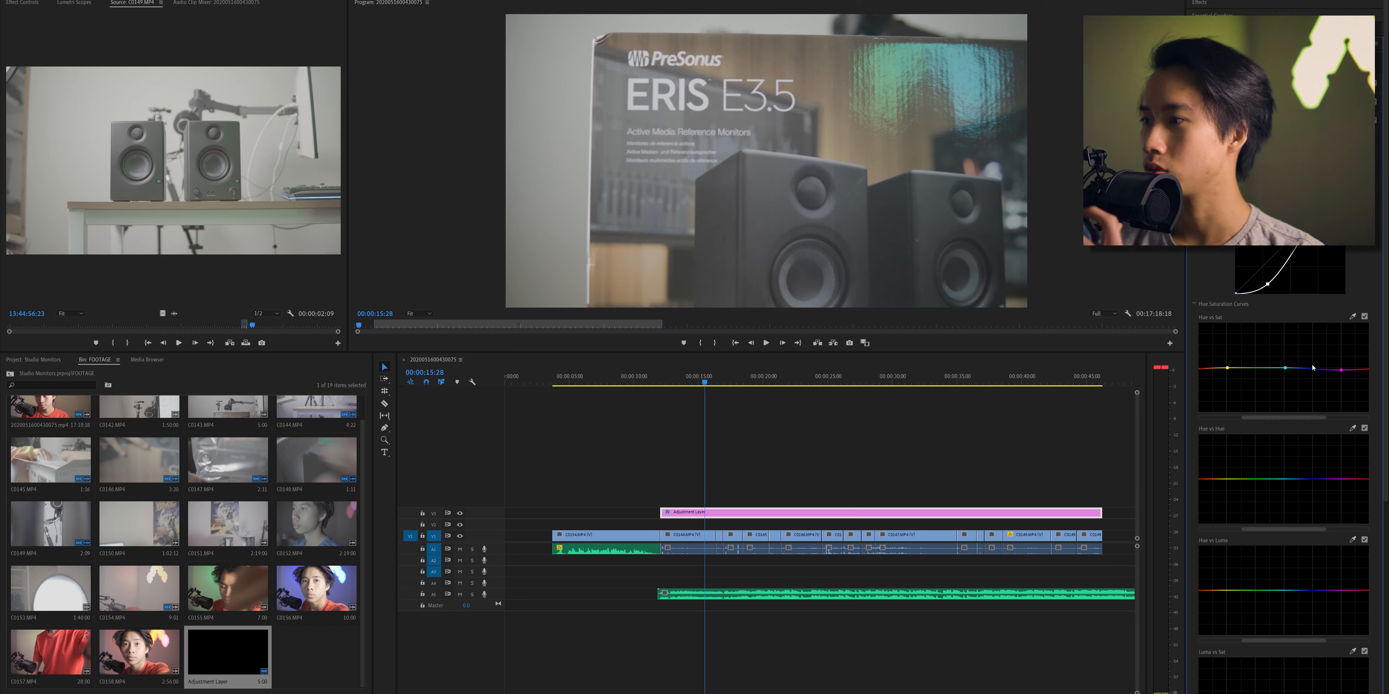
{"action": "left_click", "coordinate": [1213, 357]}
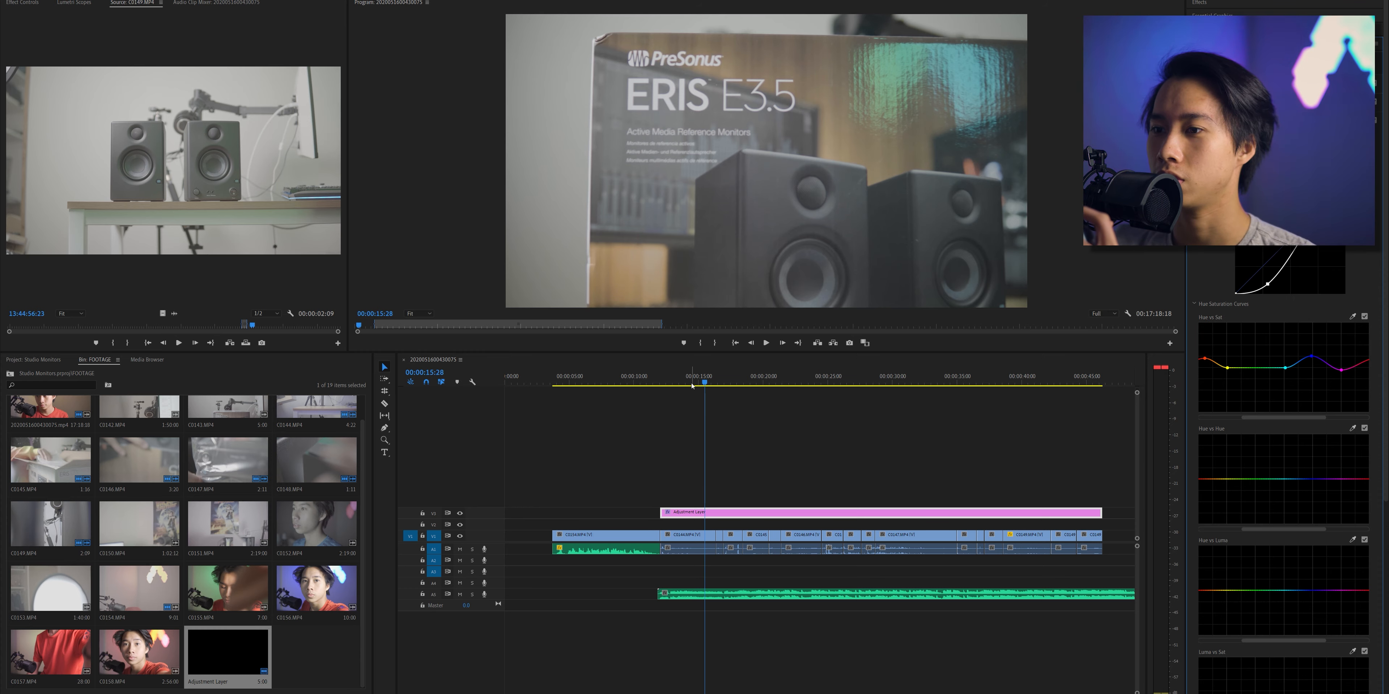
- Lower the RGB curve's highlight point at 00:00:19:11, play the result, and raise the point back slightly
{"action": "left_click_drag", "start_coordinate": [692, 385], "coordinate": [753, 383]}
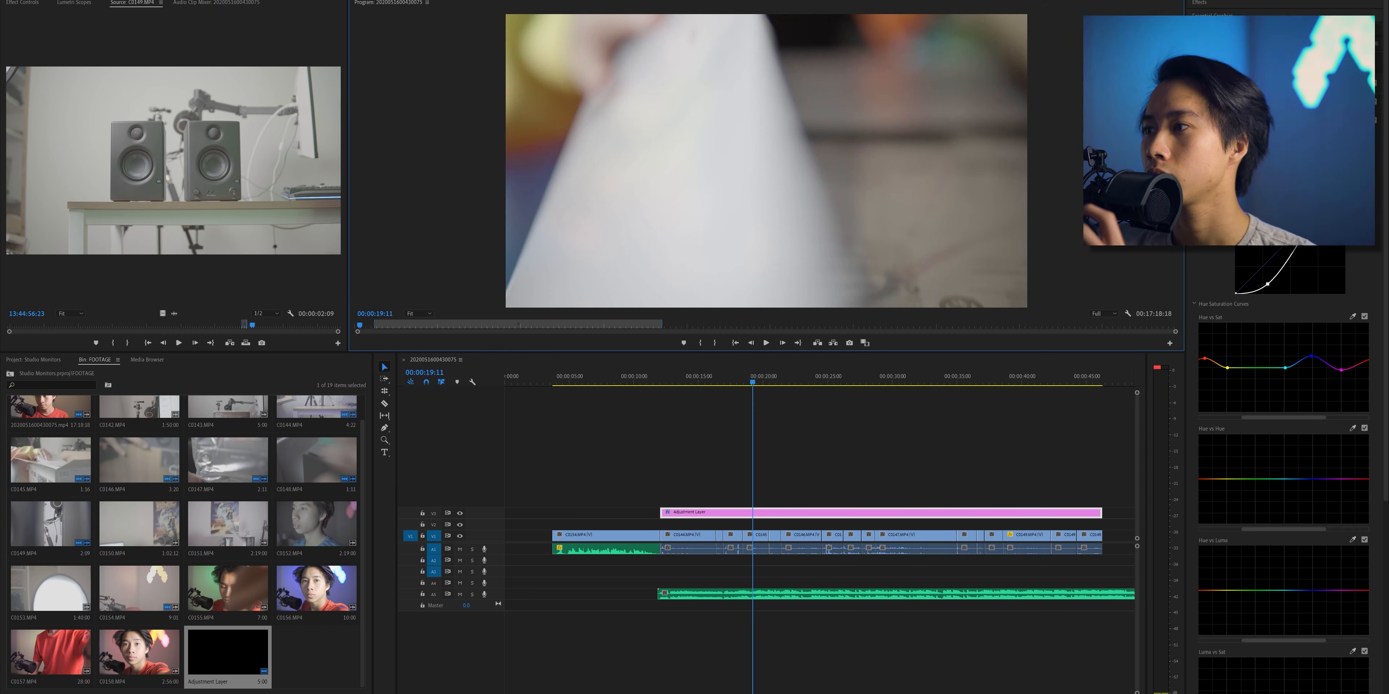
{"action": "left_click_drag", "start_coordinate": [1318, 208], "coordinate": [1321, 221]}
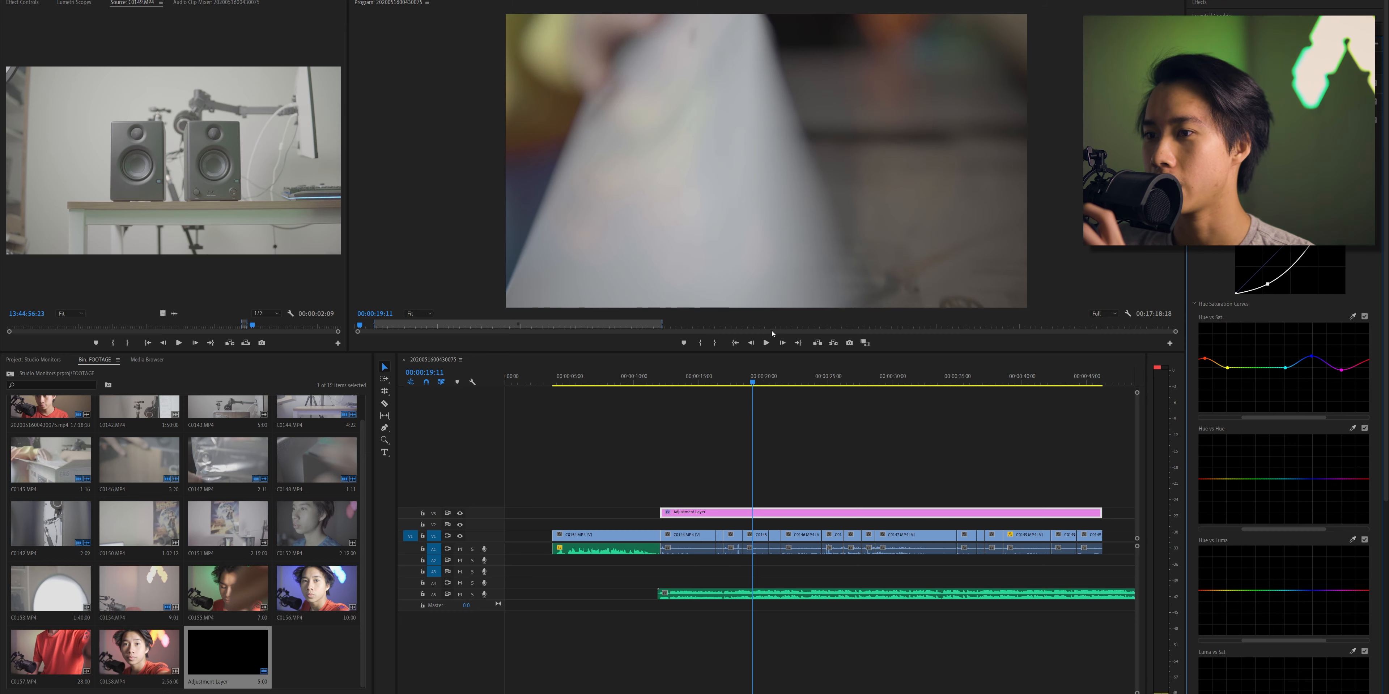
{"action": "left_click", "coordinate": [766, 343]}
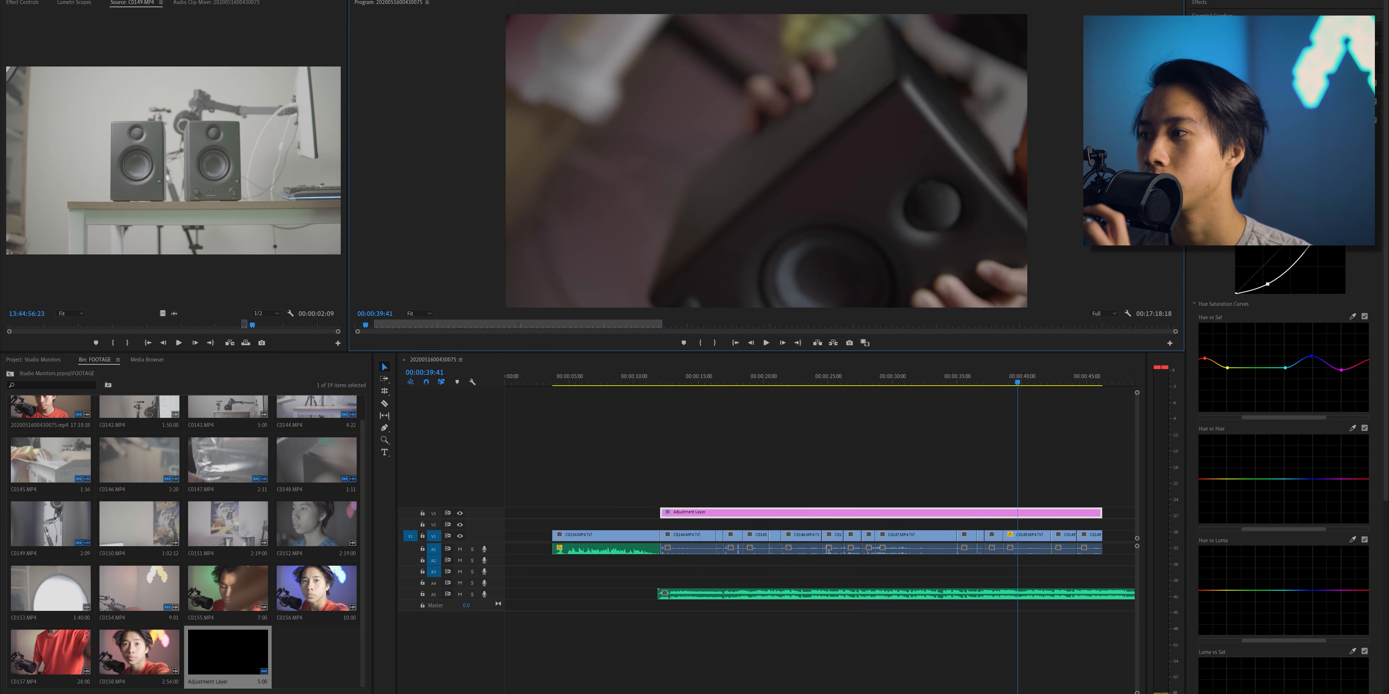
{"action": "left_click_drag", "start_coordinate": [1321, 221], "coordinate": [1317, 215]}
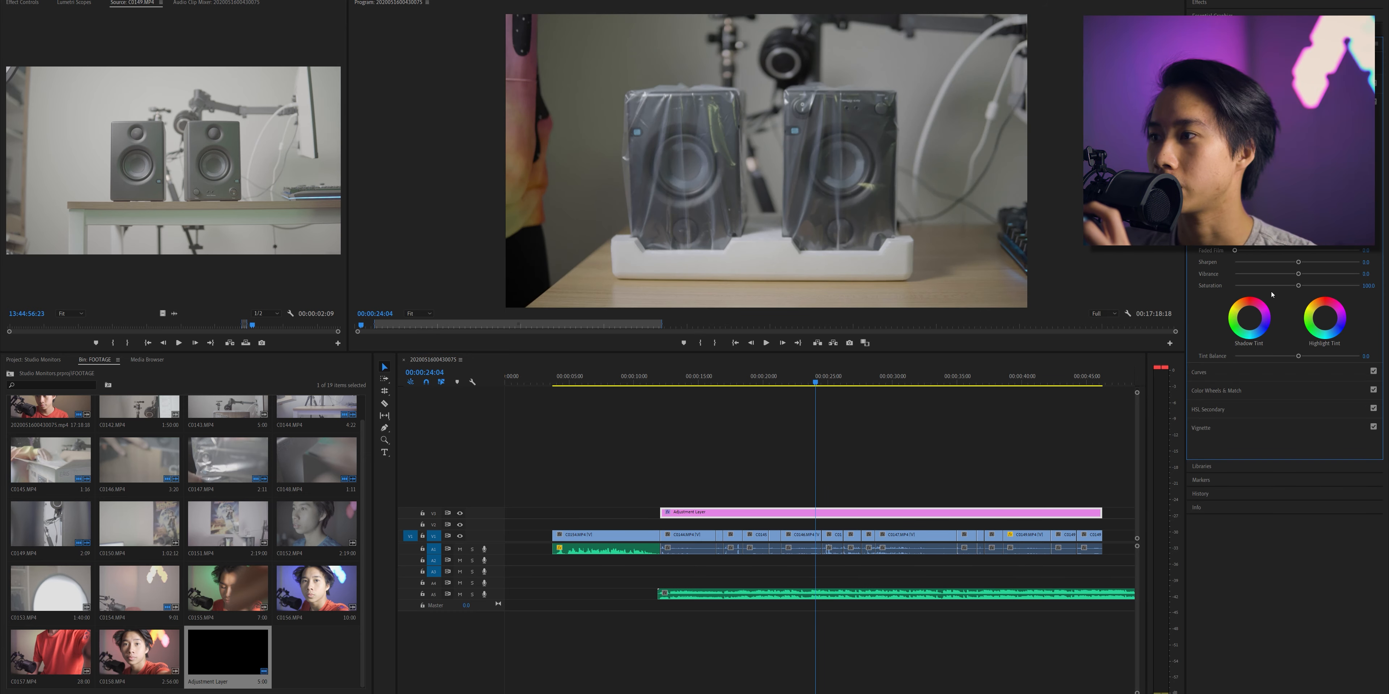
- Raise the adjustment layer's saturation slightly above 100 and open the Color Wheels & Match controls
{"action": "left_click", "coordinate": [1305, 286]}
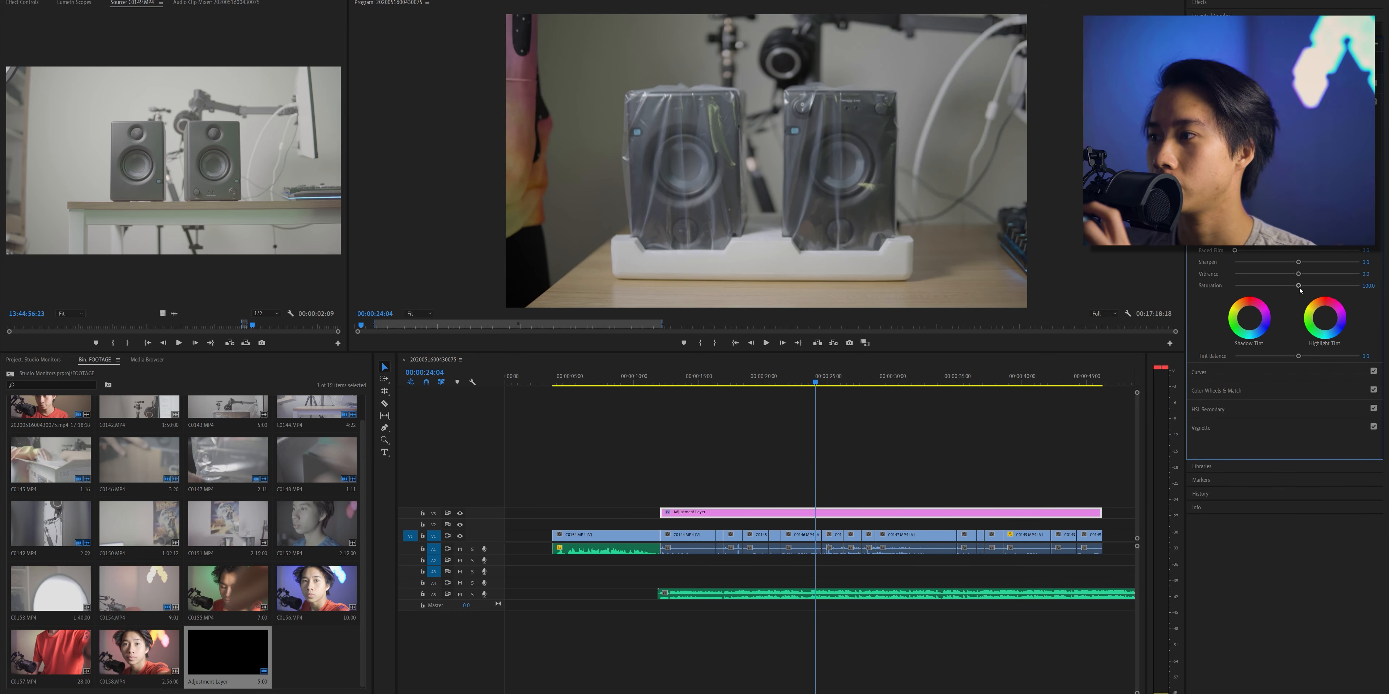
{"action": "left_click", "coordinate": [1226, 389]}
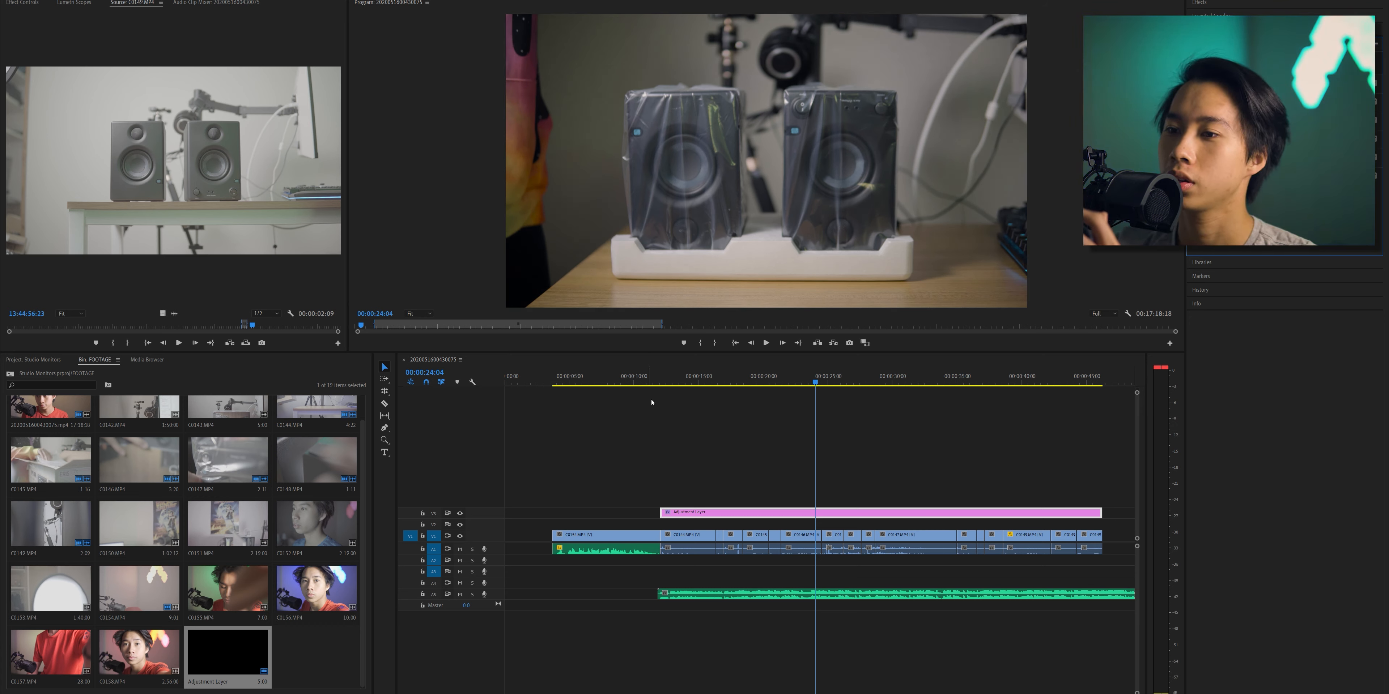
- Extend the adjustment layer's start back to the beginning of the first clip and play from 00:00:10:42
{"action": "left_click", "coordinate": [642, 376]}
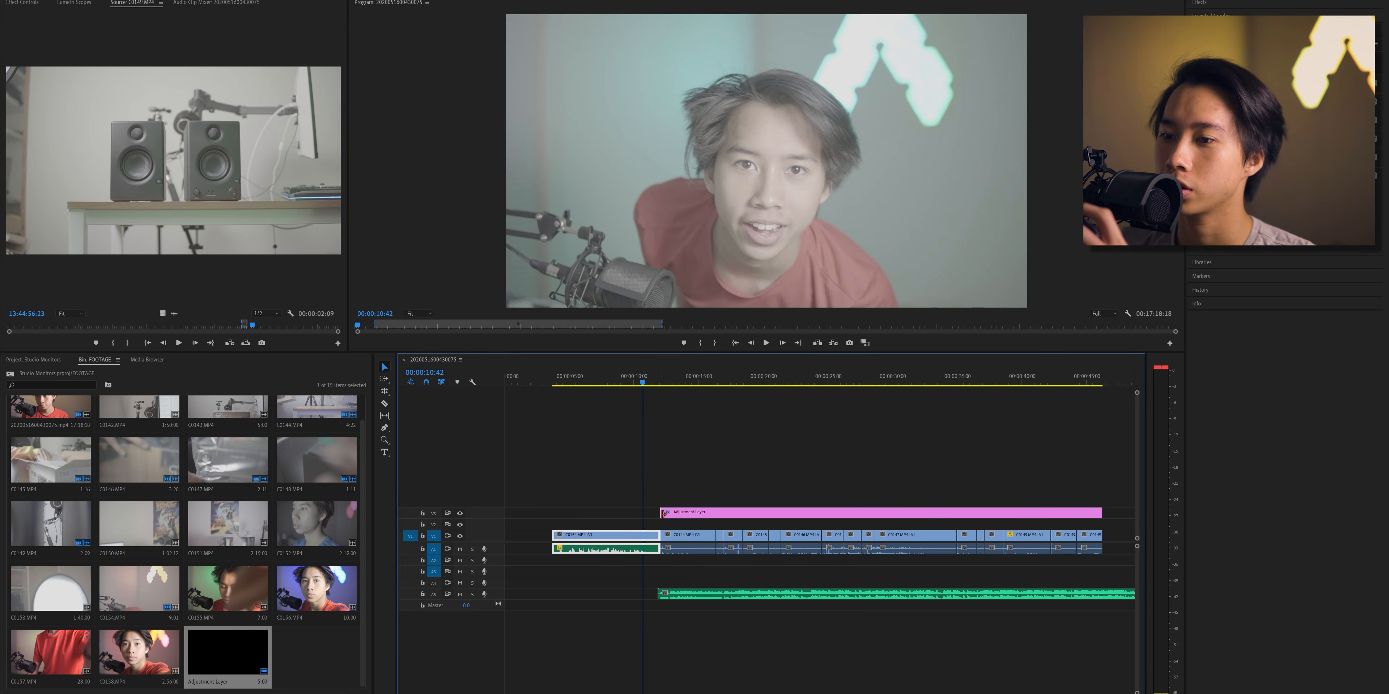
{"action": "left_click_drag", "start_coordinate": [662, 514], "coordinate": [552, 513]}
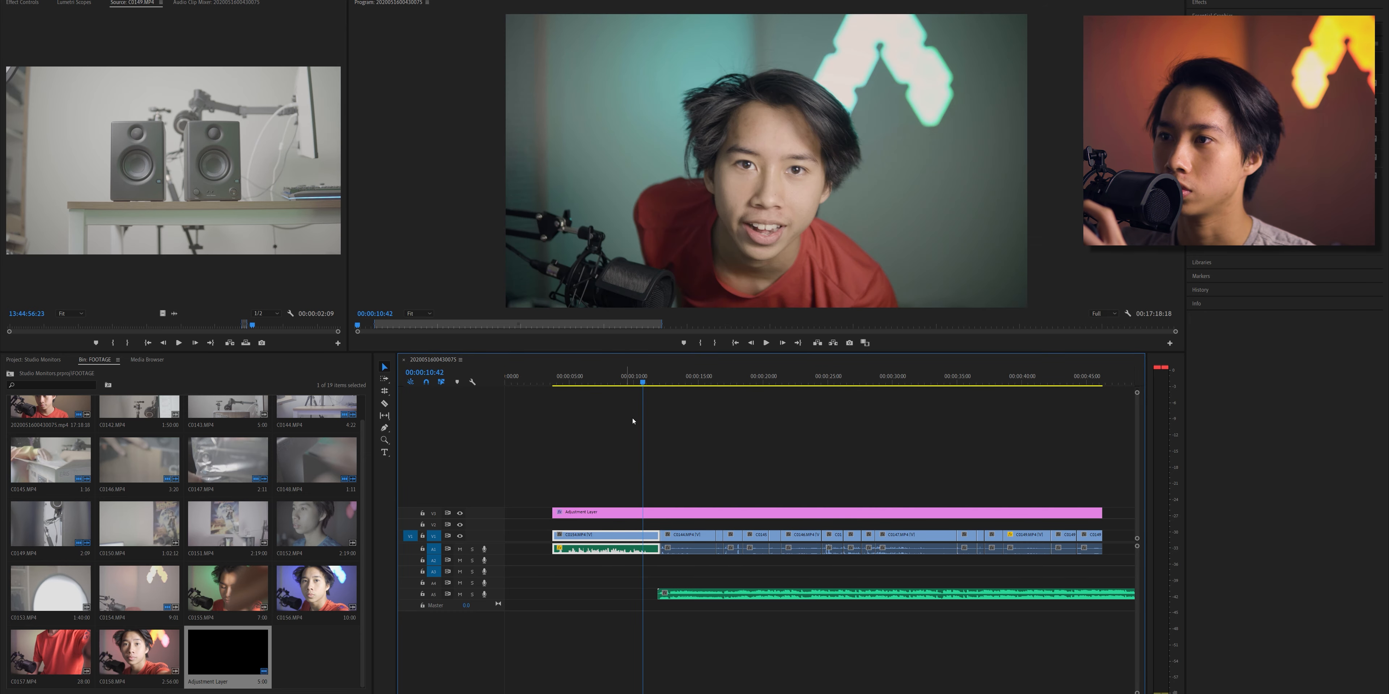
{"action": "left_click", "coordinate": [766, 343]}
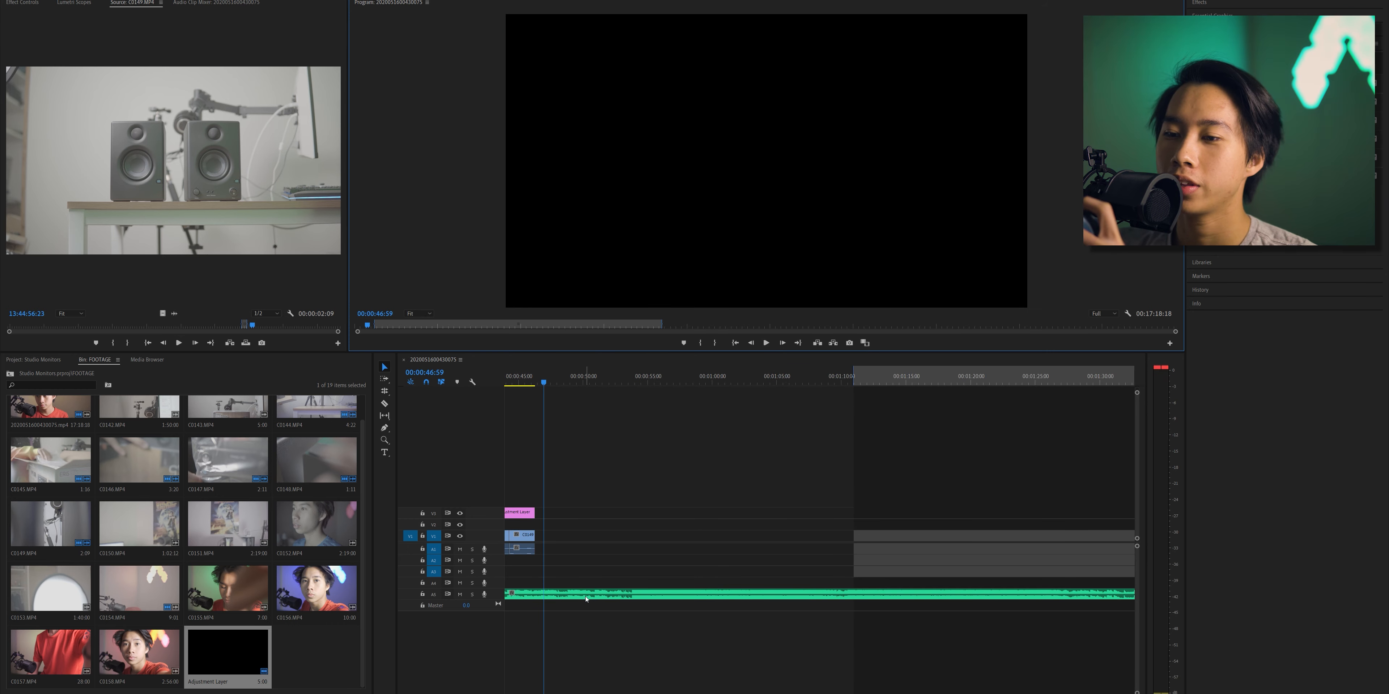
- Split the music clip at 00:00:48:32, shortly after the last video clip
{"action": "left_click", "coordinate": [590, 594]}
{"action": "left_click_drag", "start_coordinate": [559, 376], "coordinate": [565, 384]}
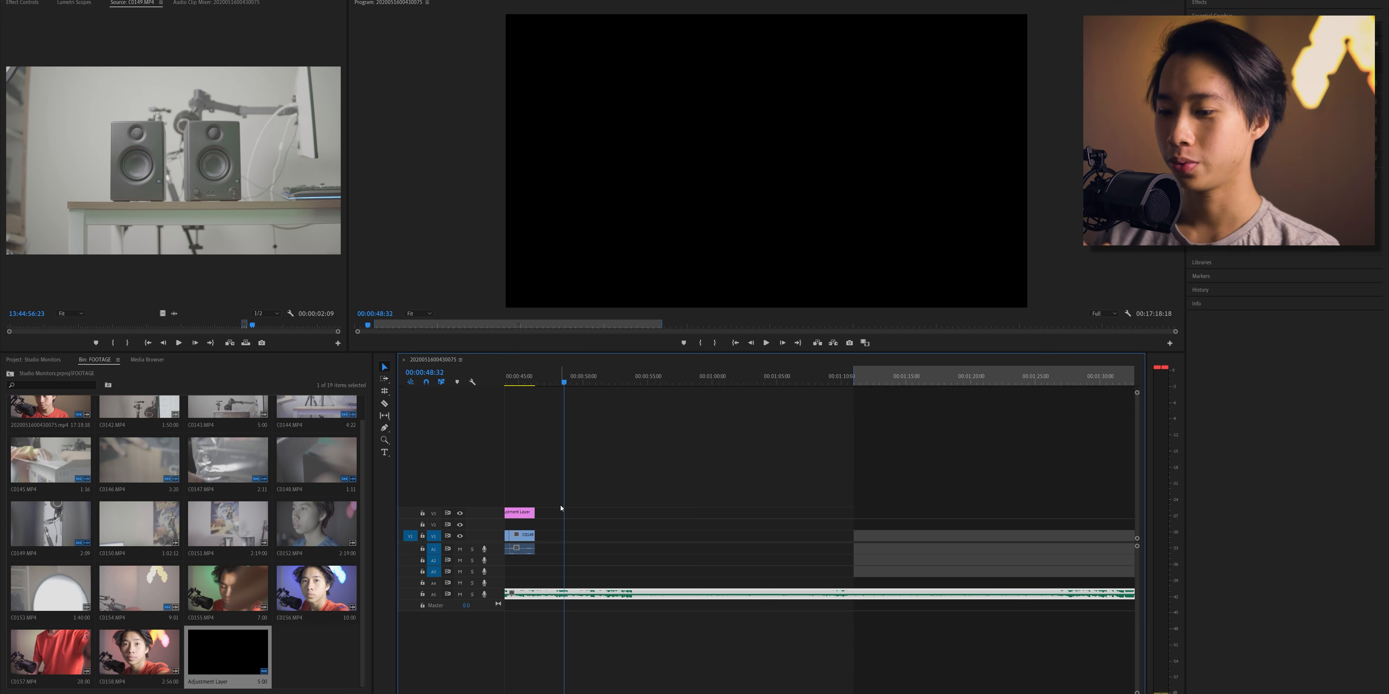
{"action": "key", "text": "ctrl+k"}
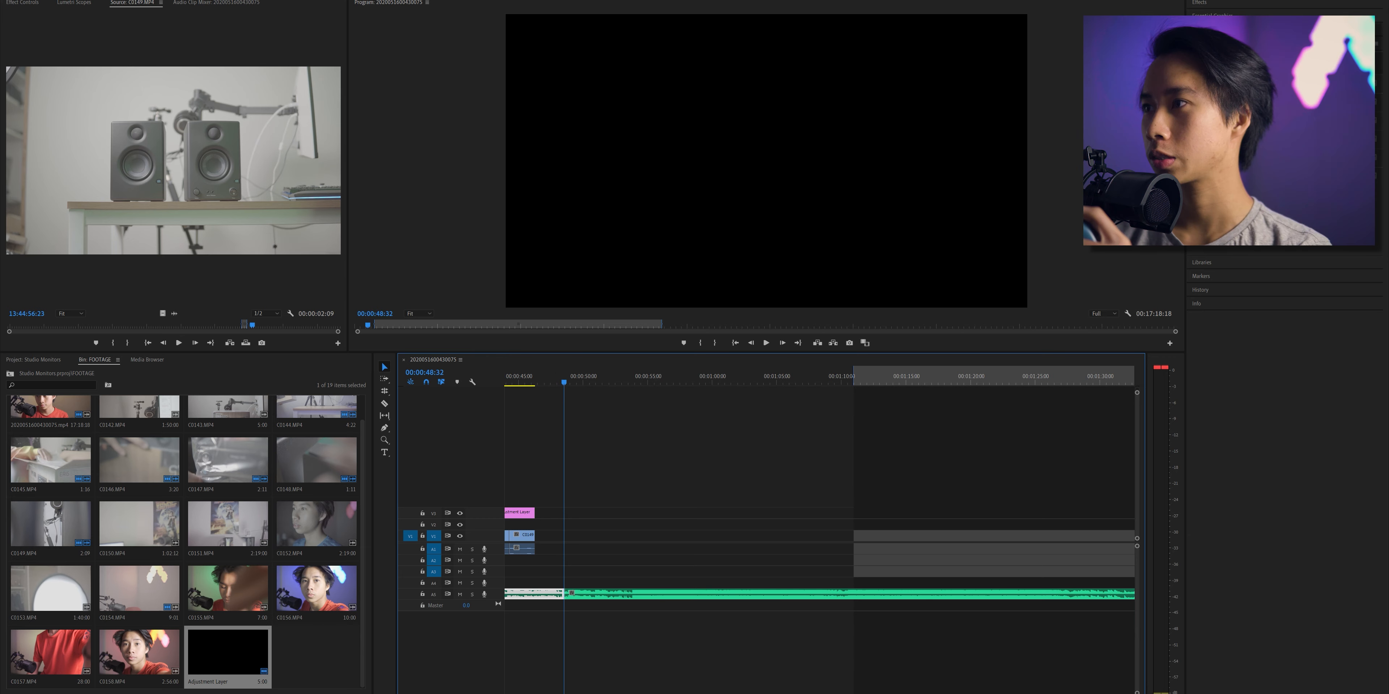
- Find the Exponential Fade audio transition, apply it to the end of the first music clip and lengthen the fade
{"action": "left_click", "coordinate": [1227, 6]}
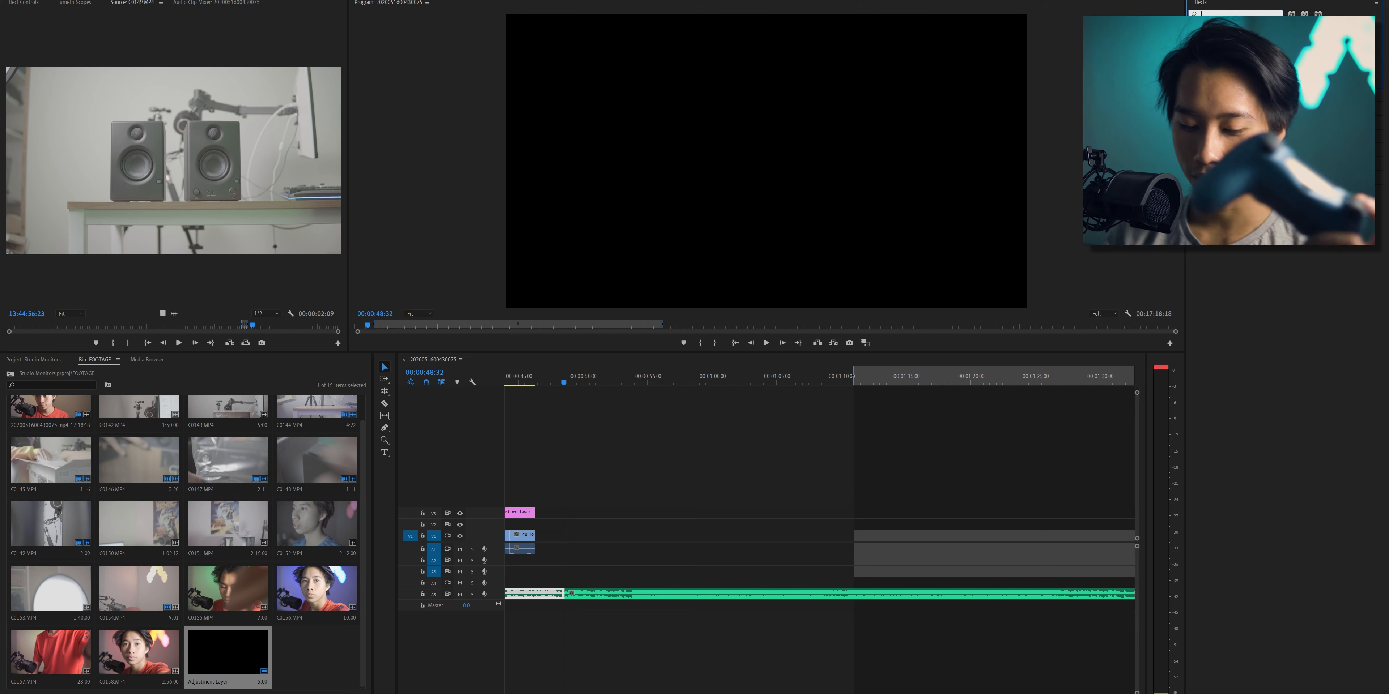
{"action": "type", "text": "ex"}
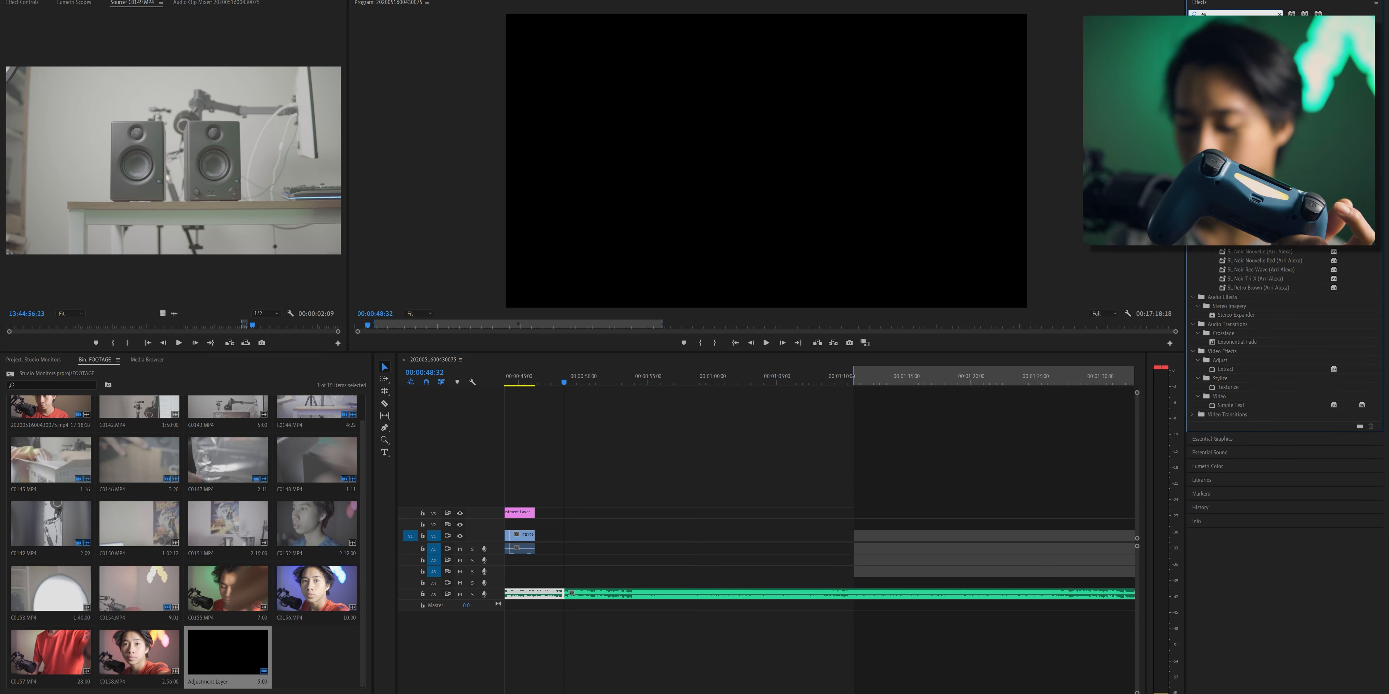
{"action": "type", "text": "po"}
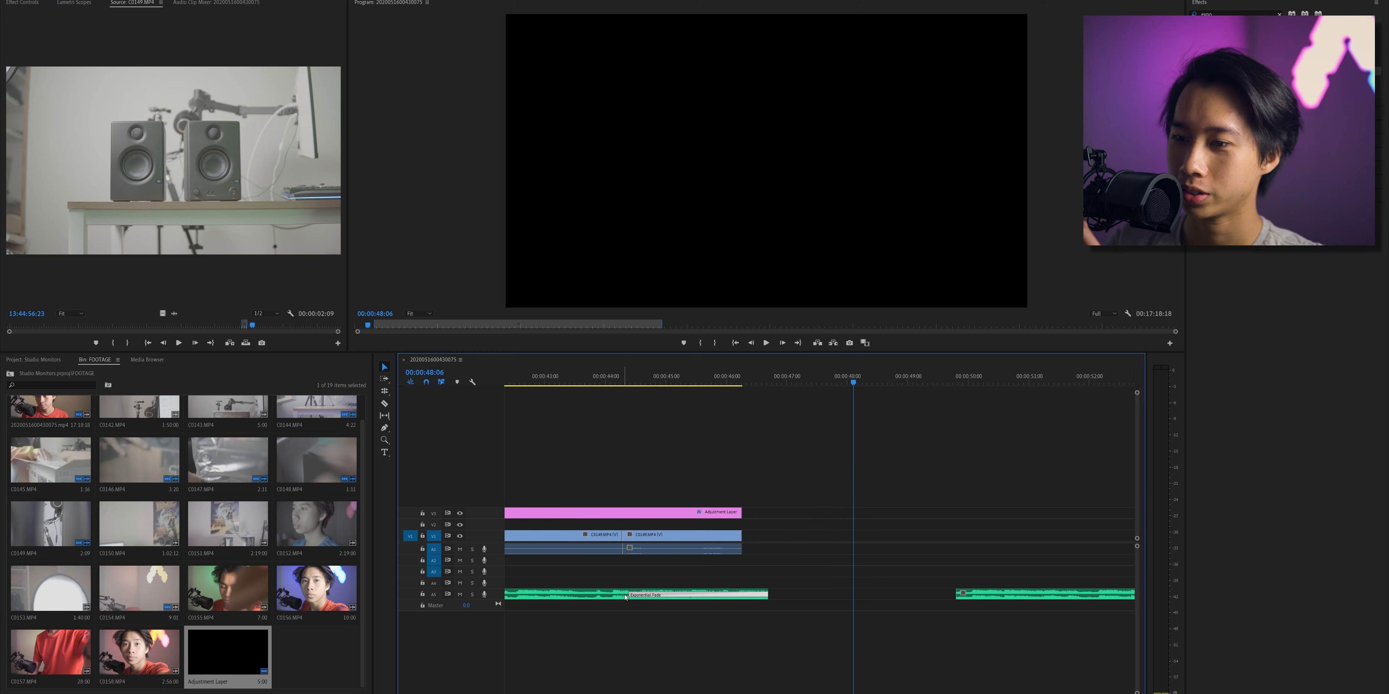
{"action": "left_click", "coordinate": [505, 381]}
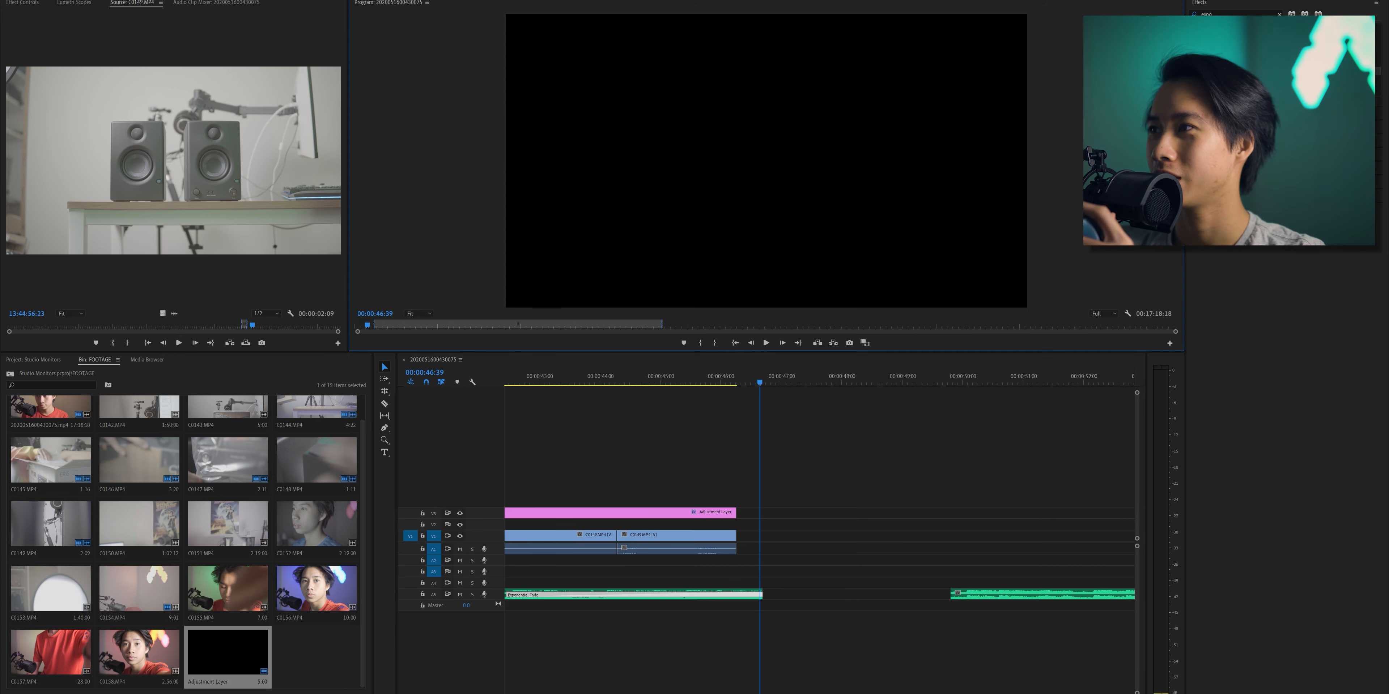
- Find the Cross Dissolve transition, remove it from the adjustment layer's end and apply it to the end of the last video clip
{"action": "left_click", "coordinate": [1280, 15]}
{"action": "left_click", "coordinate": [1258, 14]}
{"action": "type", "text": "cros"}
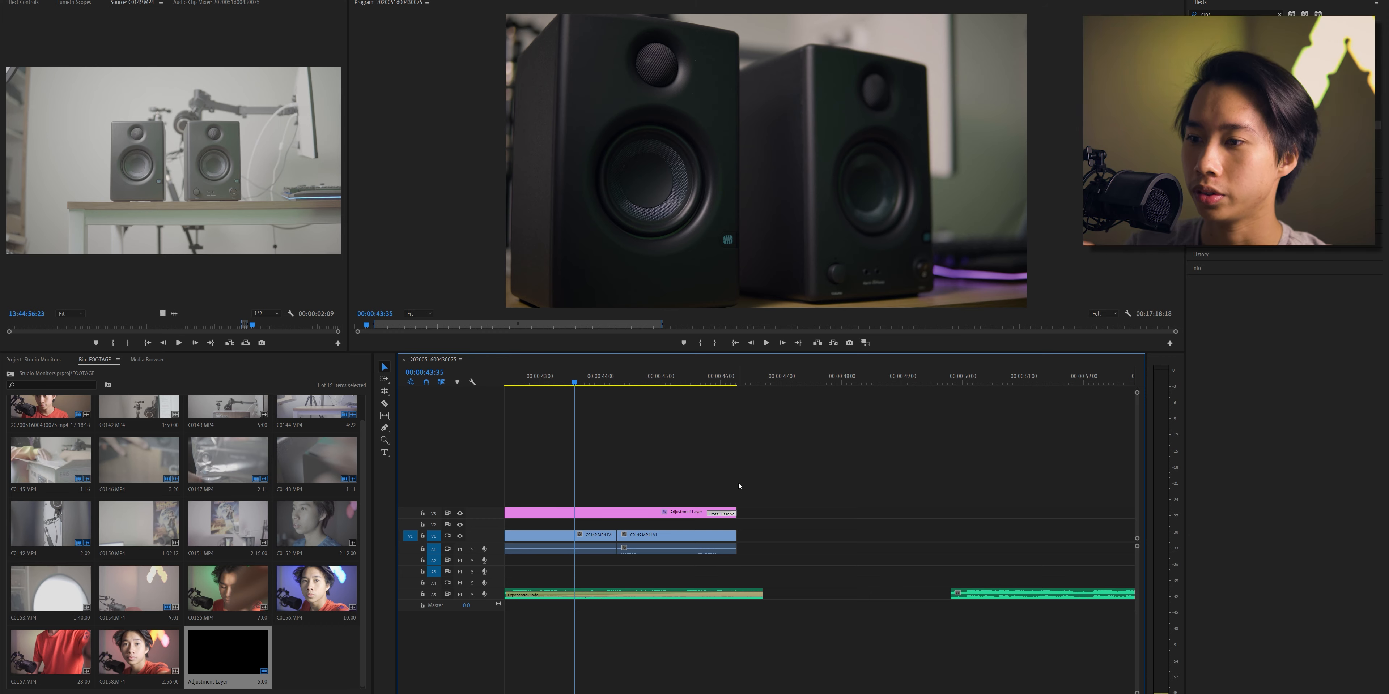
{"action": "key", "text": "Delete"}
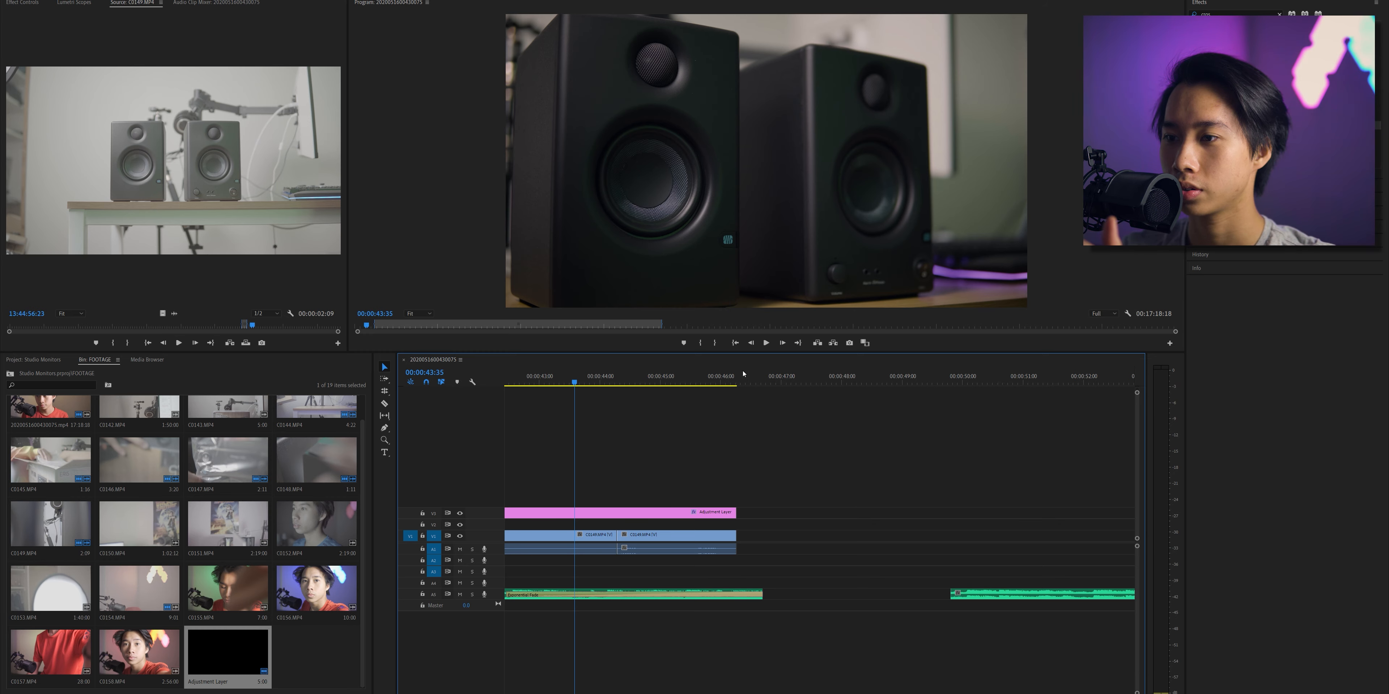
{"action": "left_click", "coordinate": [727, 378]}
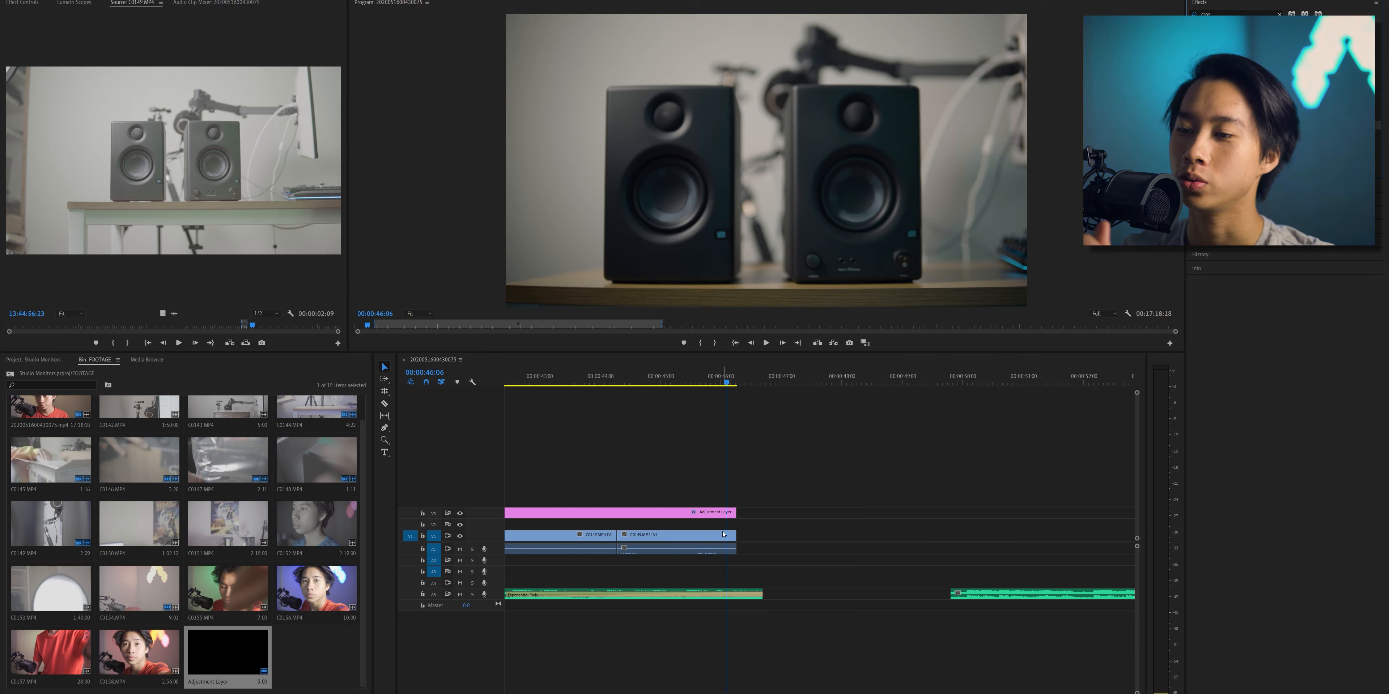
{"action": "left_click_drag", "start_coordinate": [731, 542], "coordinate": [733, 538]}
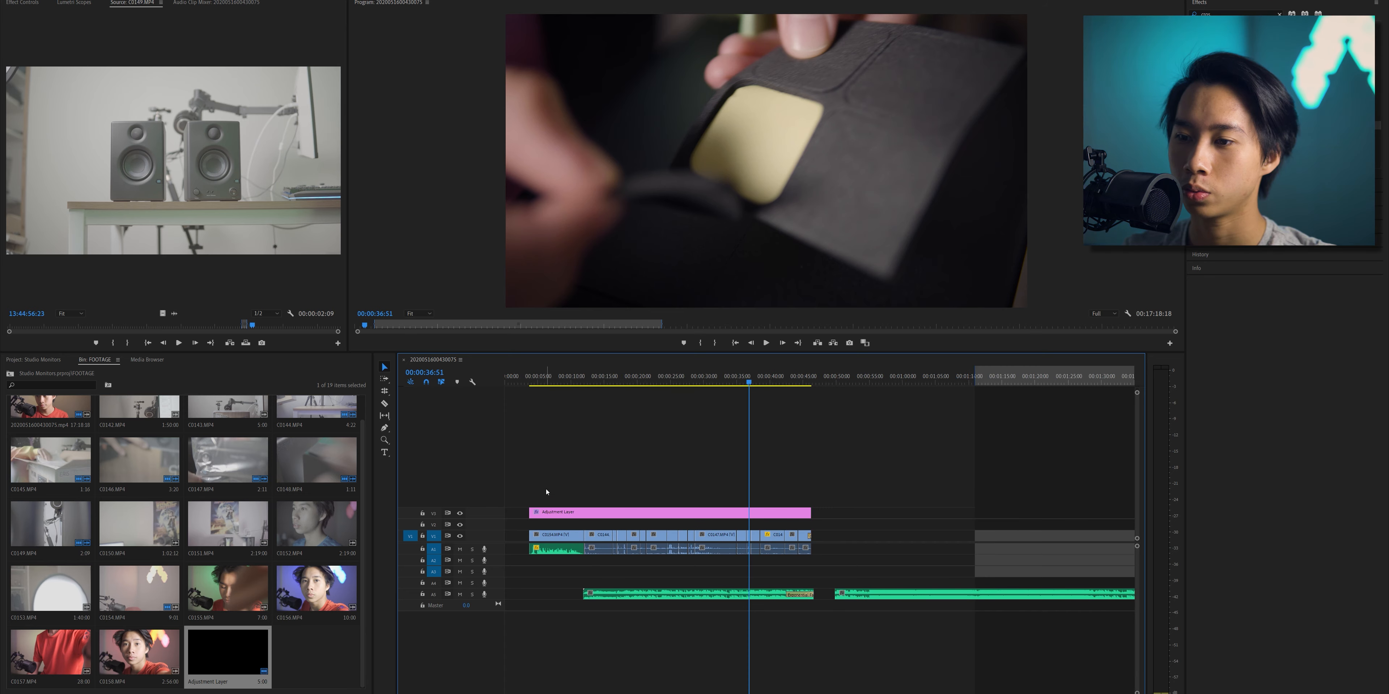
- Select the edited clips with the adjustment layer and first music clip, and shift them back to the sequence start
{"action": "left_click_drag", "start_coordinate": [546, 490], "coordinate": [792, 657]}
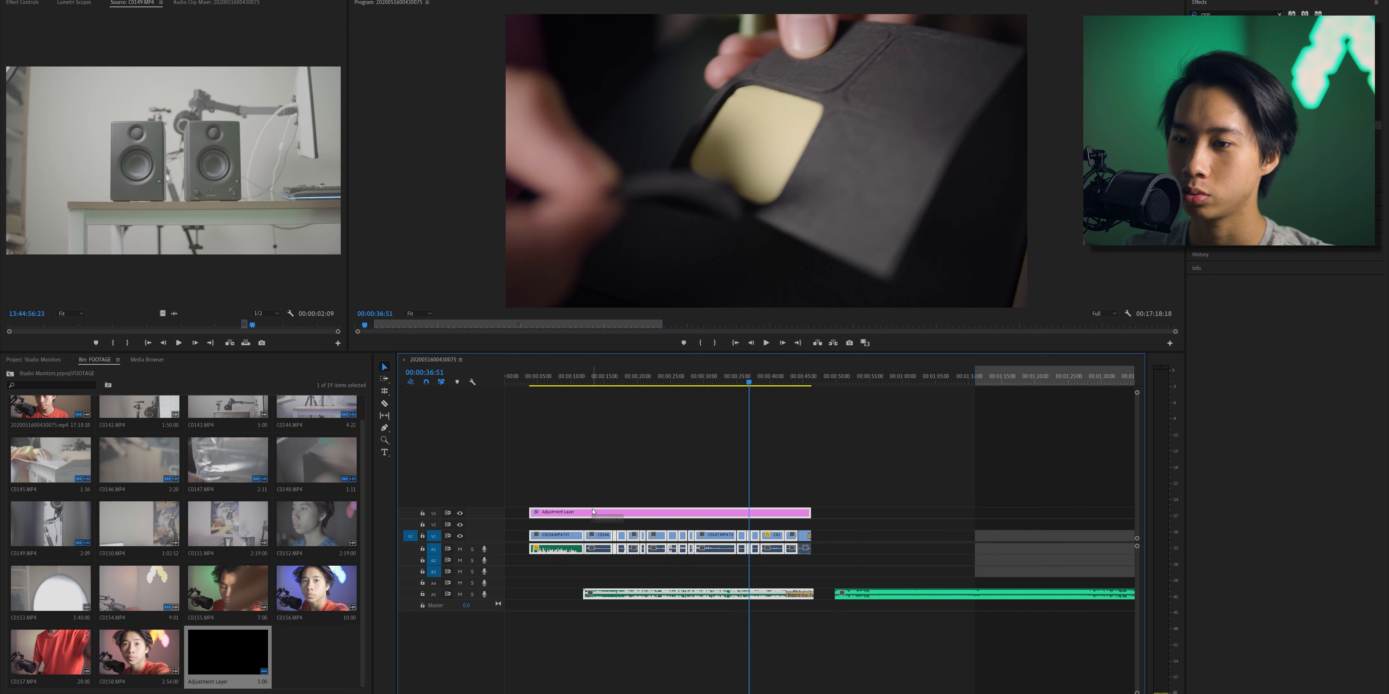
{"action": "left_click_drag", "start_coordinate": [618, 516], "coordinate": [593, 516]}
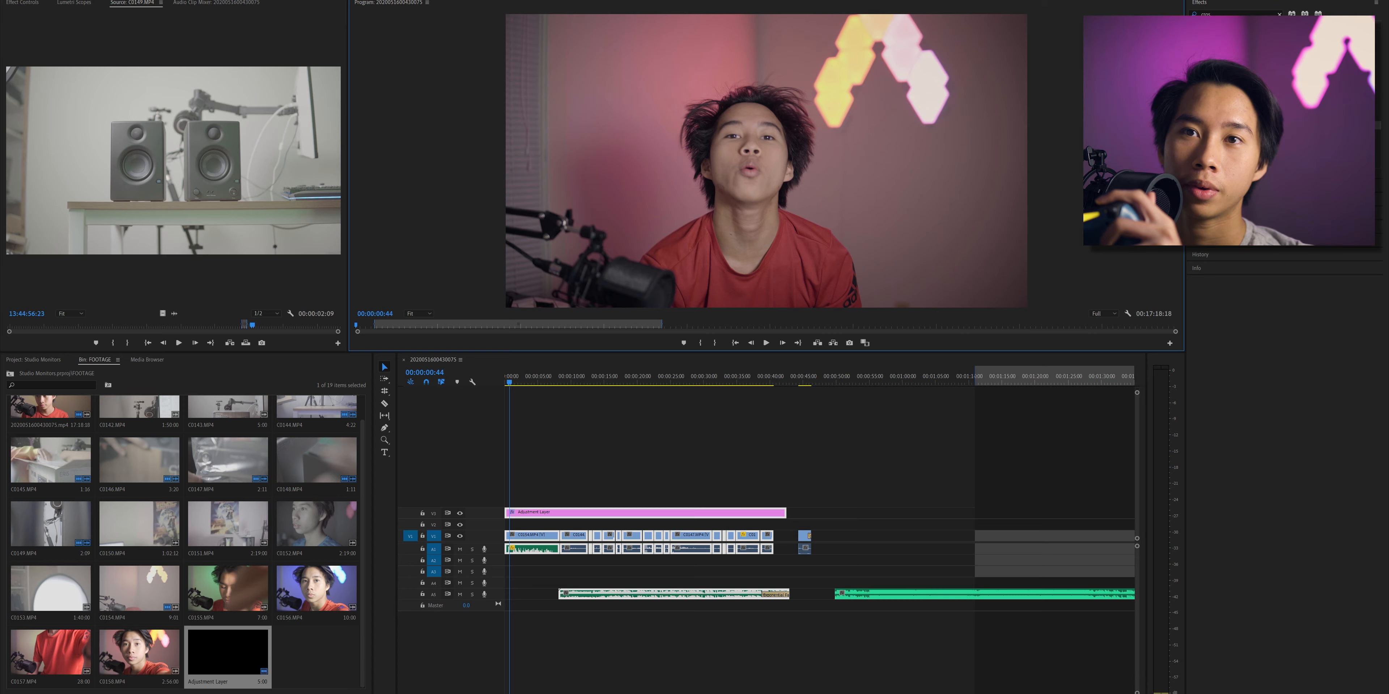
- Set the sequence's vertical frame size to 1920 and enlarge the program preview
{"action": "left_click", "coordinate": [56, 0]}
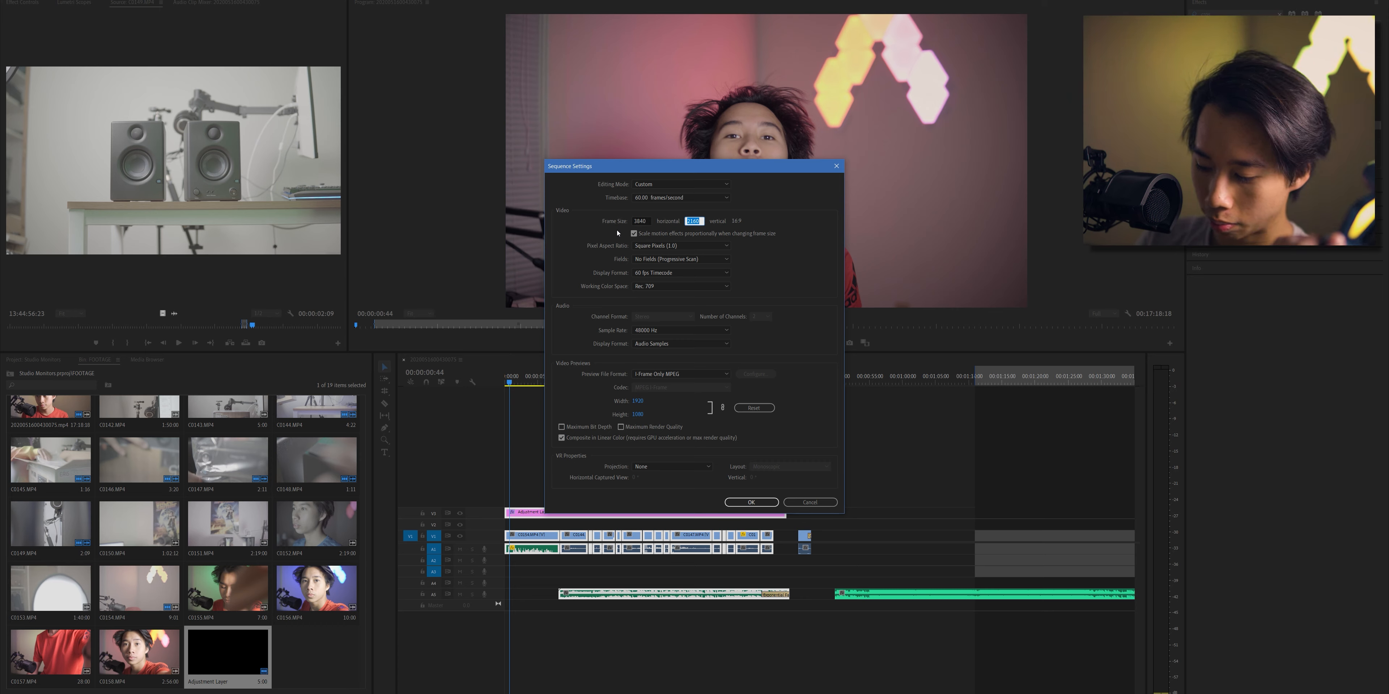
{"action": "type", "text": "1920"}
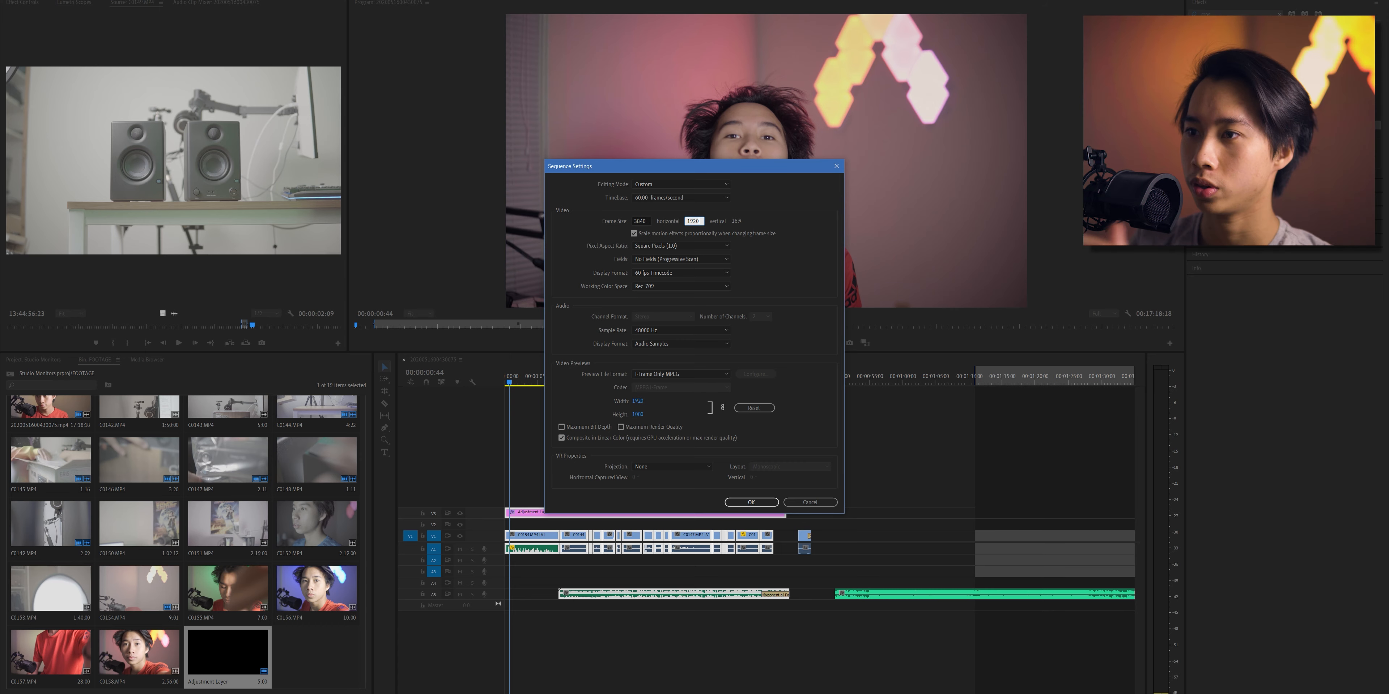
{"action": "left_click", "coordinate": [764, 359]}
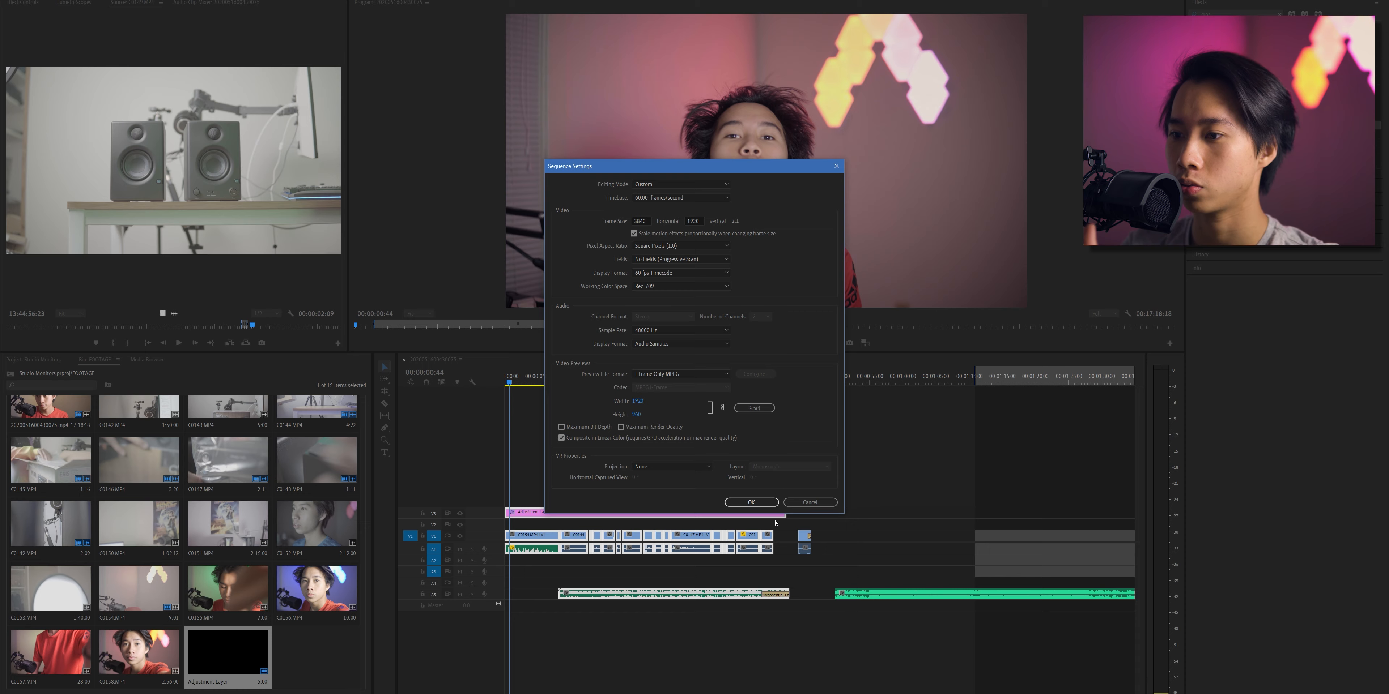
{"action": "left_click", "coordinate": [751, 502]}
{"action": "left_click", "coordinate": [764, 347]}
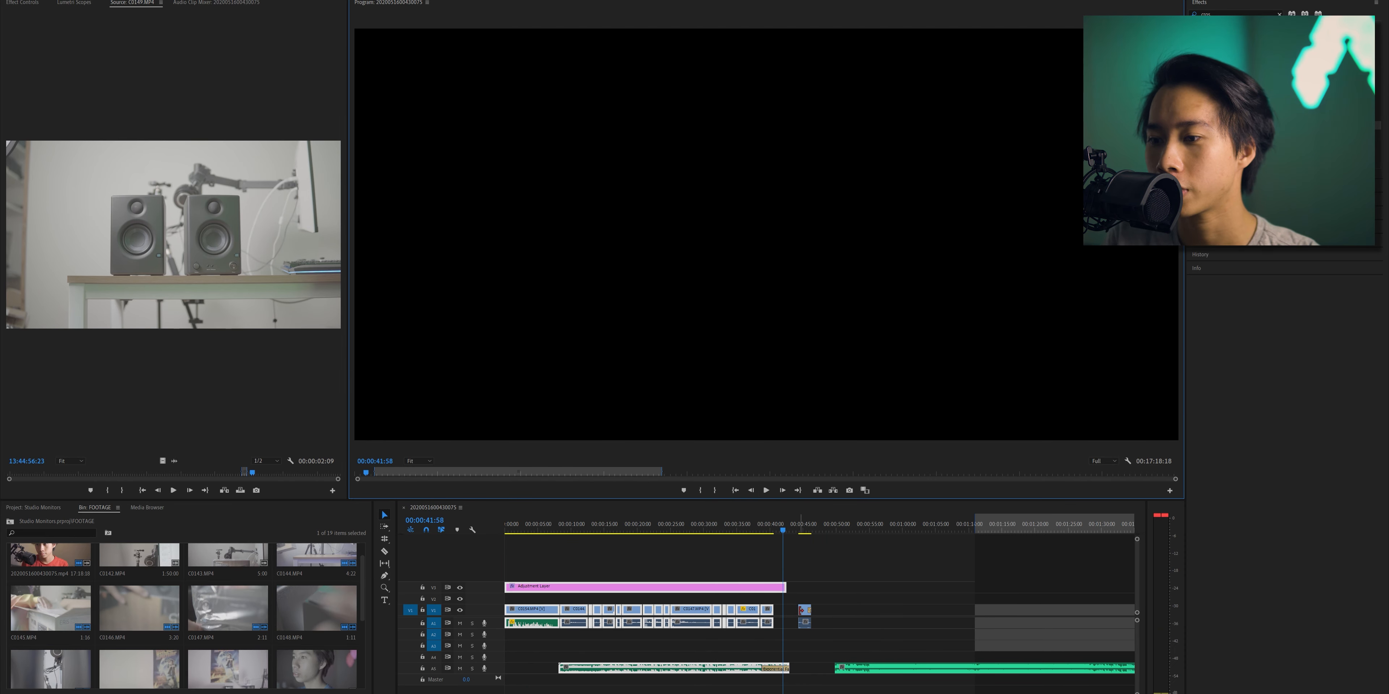
- Close the gap before the last video clip and mark the range from the sequence start to the end of the edit
{"action": "left_click_drag", "start_coordinate": [805, 611], "coordinate": [782, 611]}
{"action": "key", "text": "Home"}
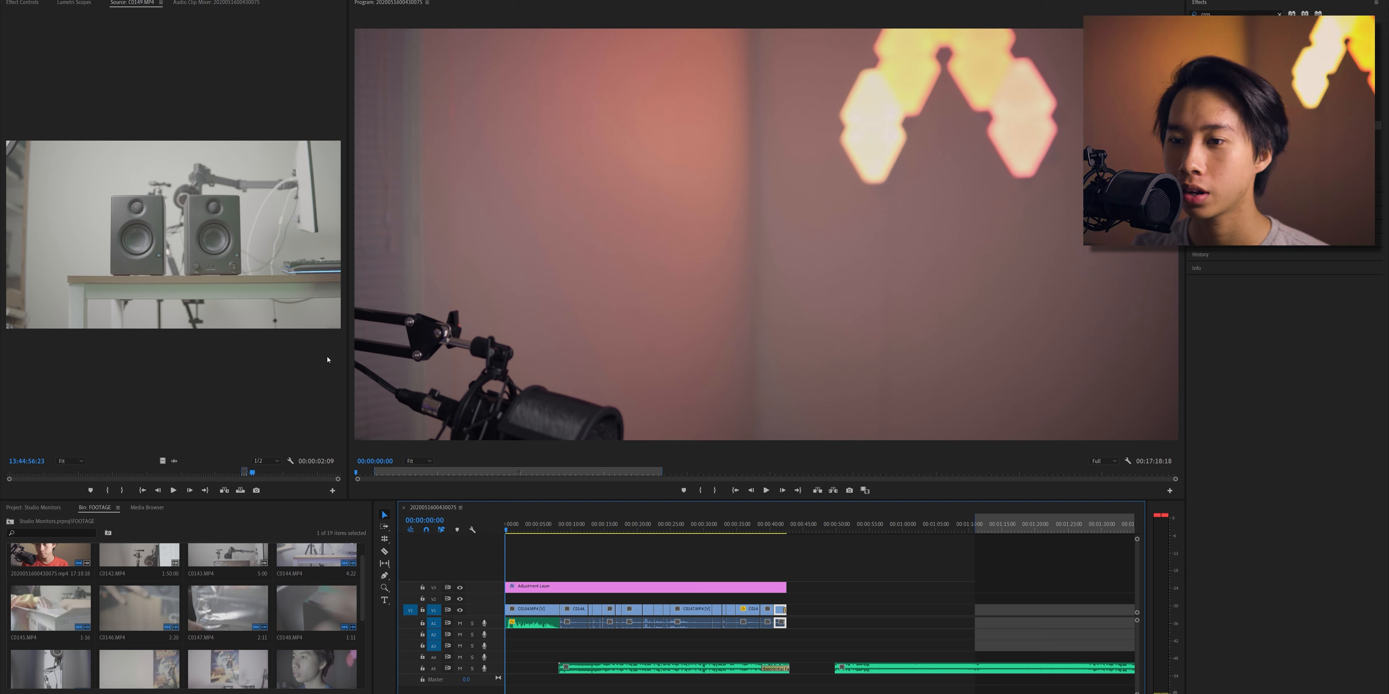
{"action": "left_click_drag", "start_coordinate": [795, 531], "coordinate": [788, 531]}
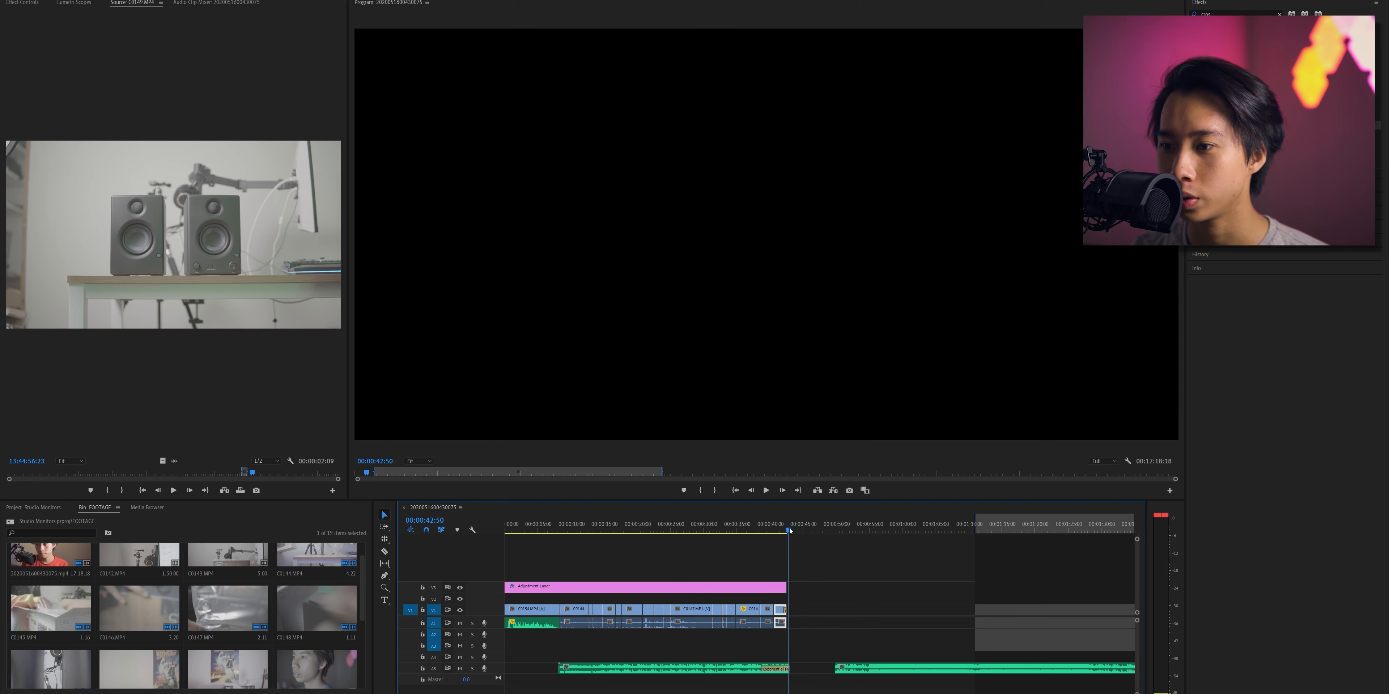
{"action": "left_click", "coordinate": [720, 491]}
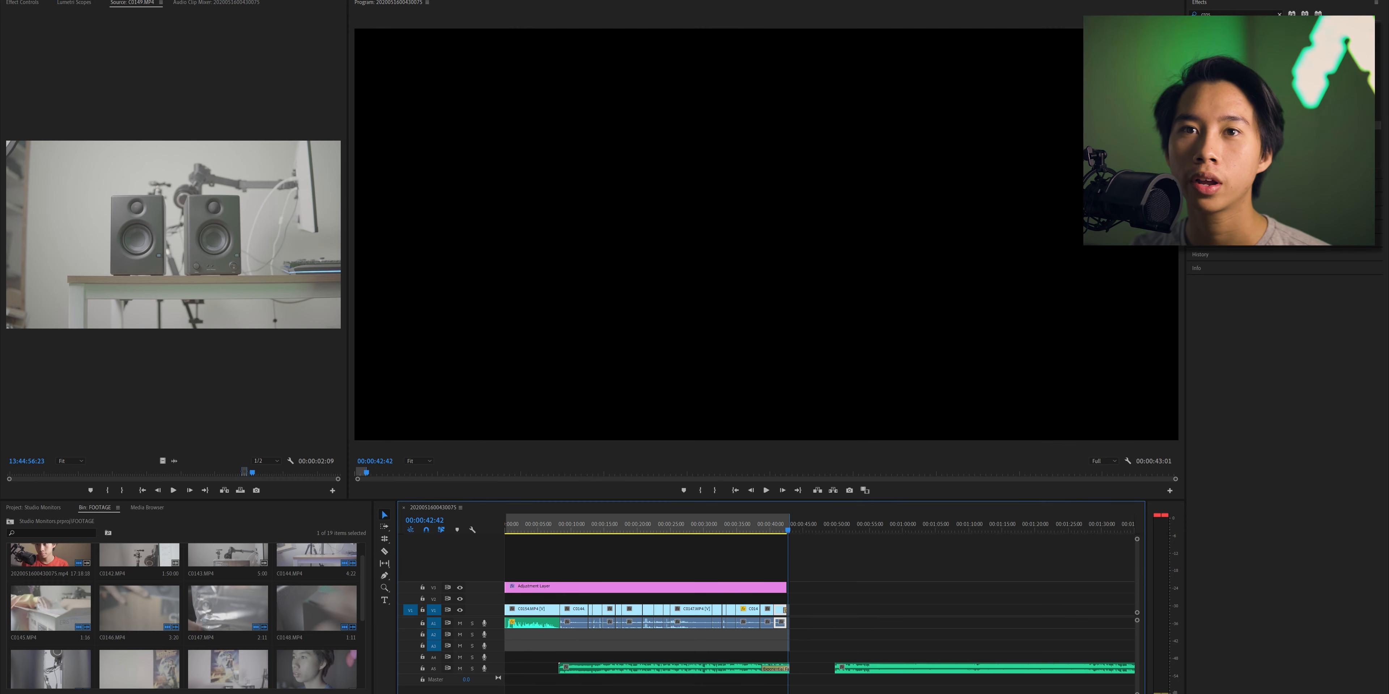
- Open the media export settings and set the output file to Test in the Eris Speakers folder
{"action": "left_click", "coordinate": [6, 0]}
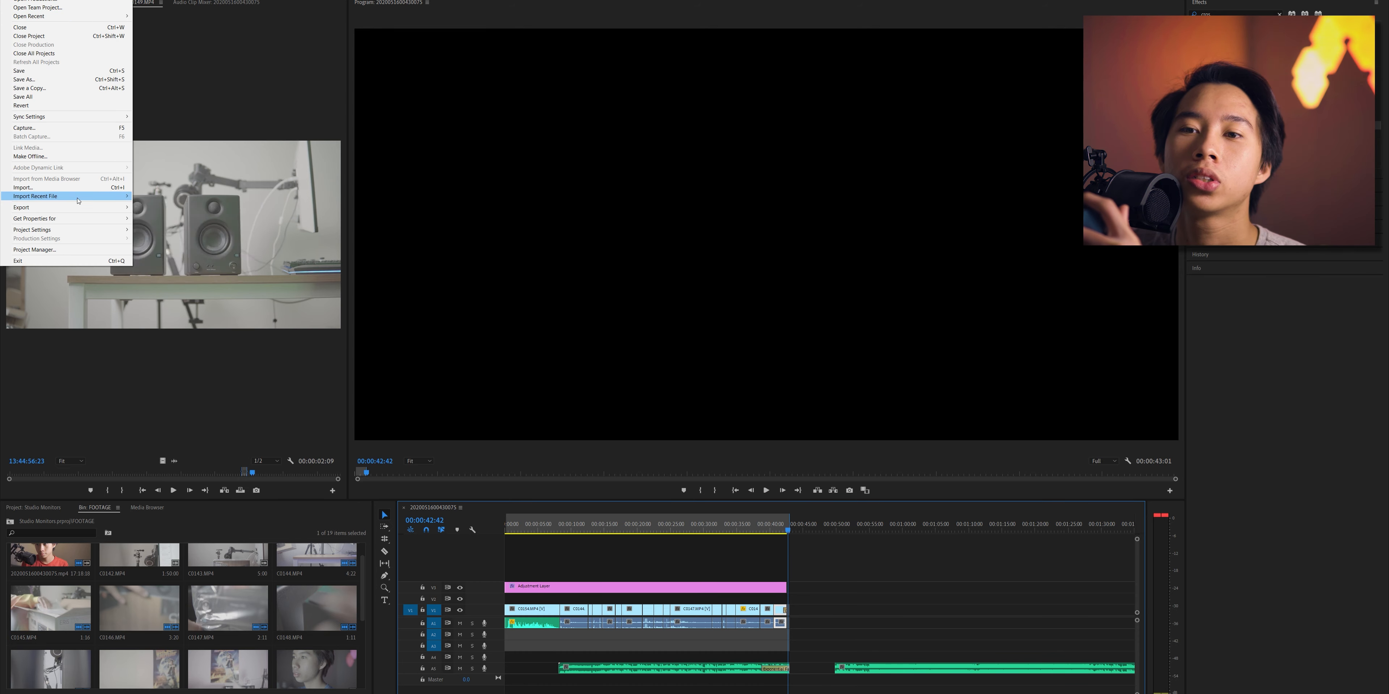
{"action": "mouse_move", "coordinate": [81, 207]}
{"action": "left_click", "coordinate": [159, 209]}
{"action": "left_click", "coordinate": [841, 236]}
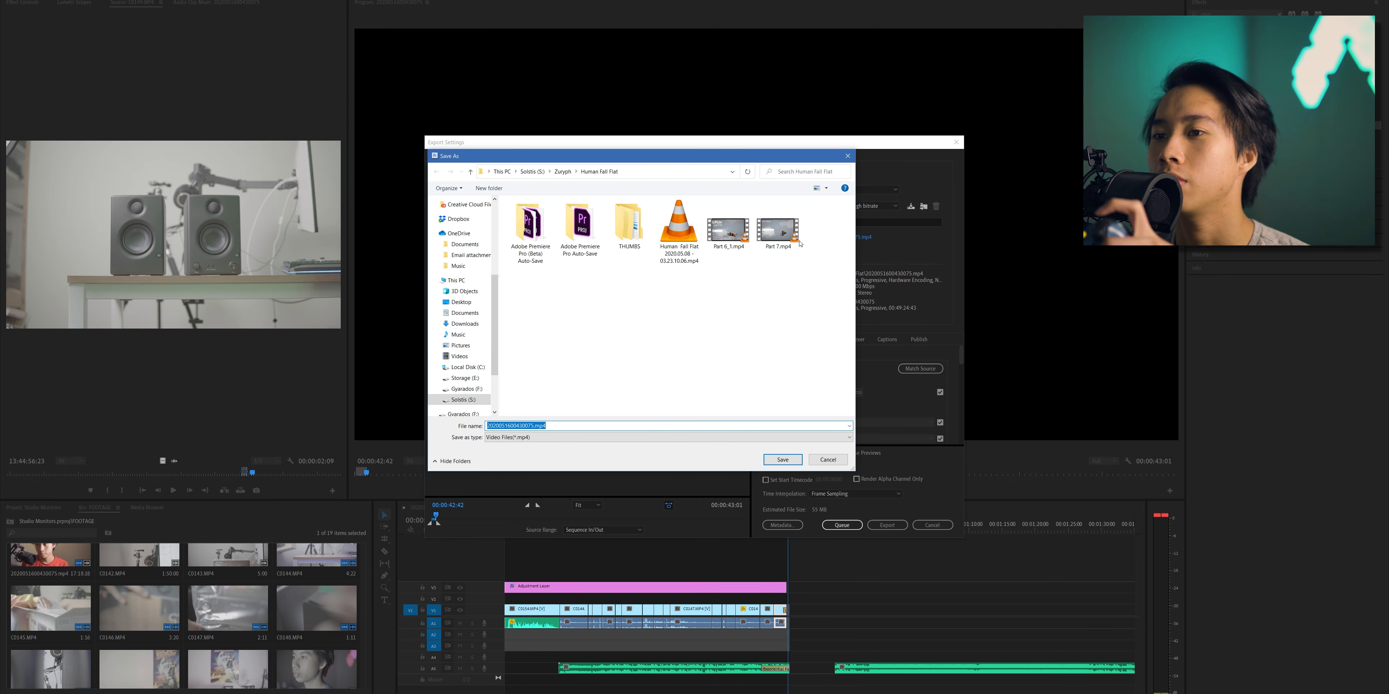
{"action": "left_click", "coordinate": [532, 171]}
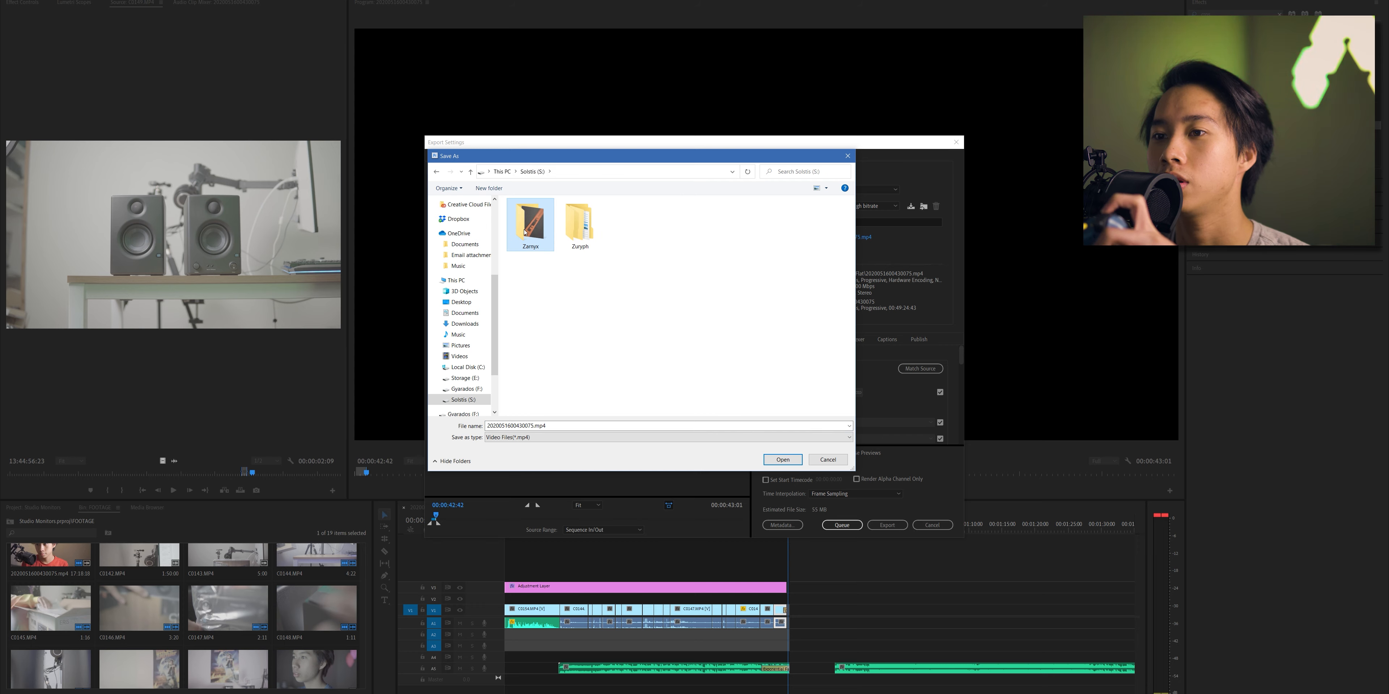
{"action": "double_click", "coordinate": [530, 227]}
{"action": "double_click", "coordinate": [579, 227]}
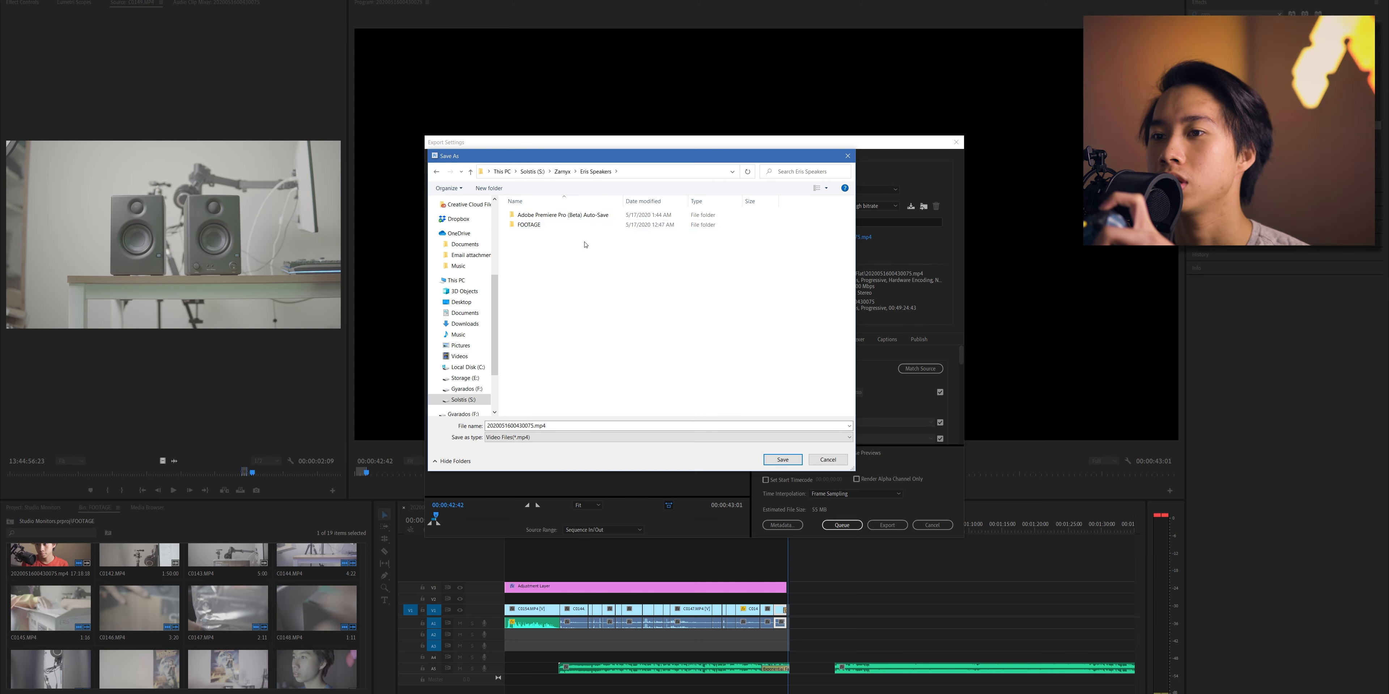
{"action": "left_click", "coordinate": [656, 425]}
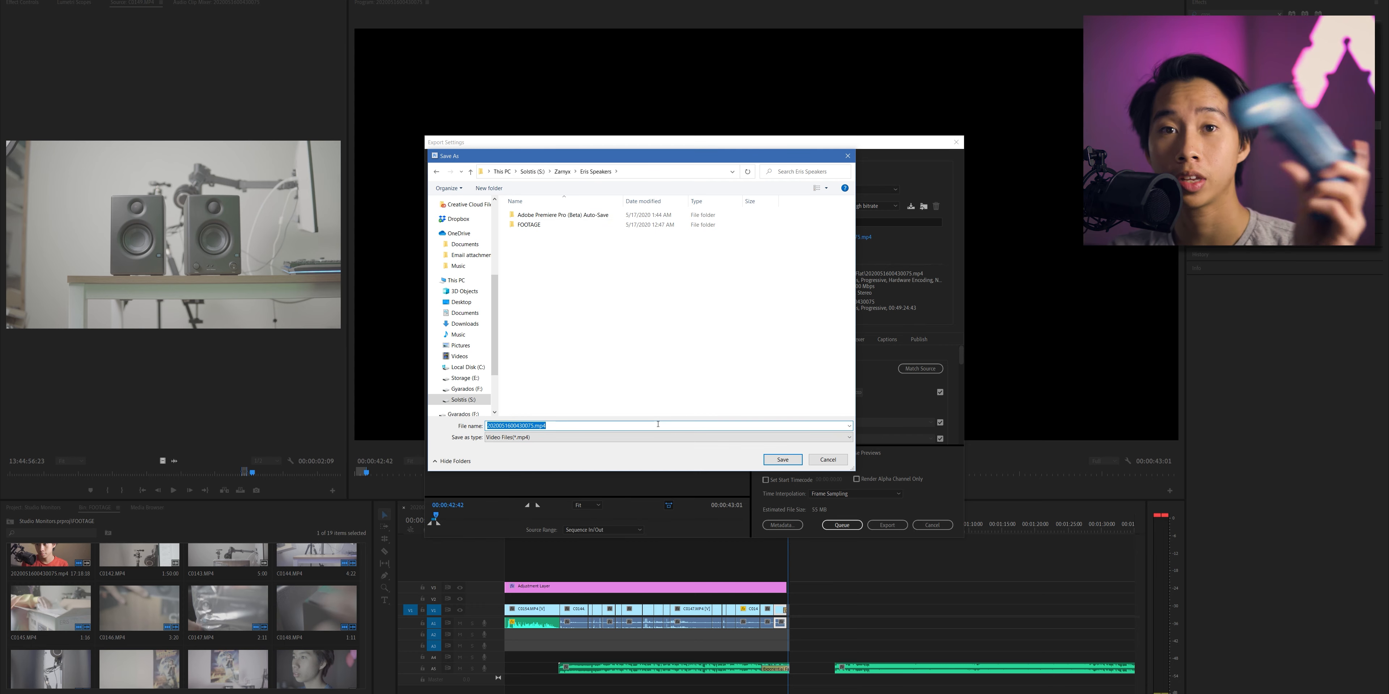
{"action": "type", "text": "Test"}
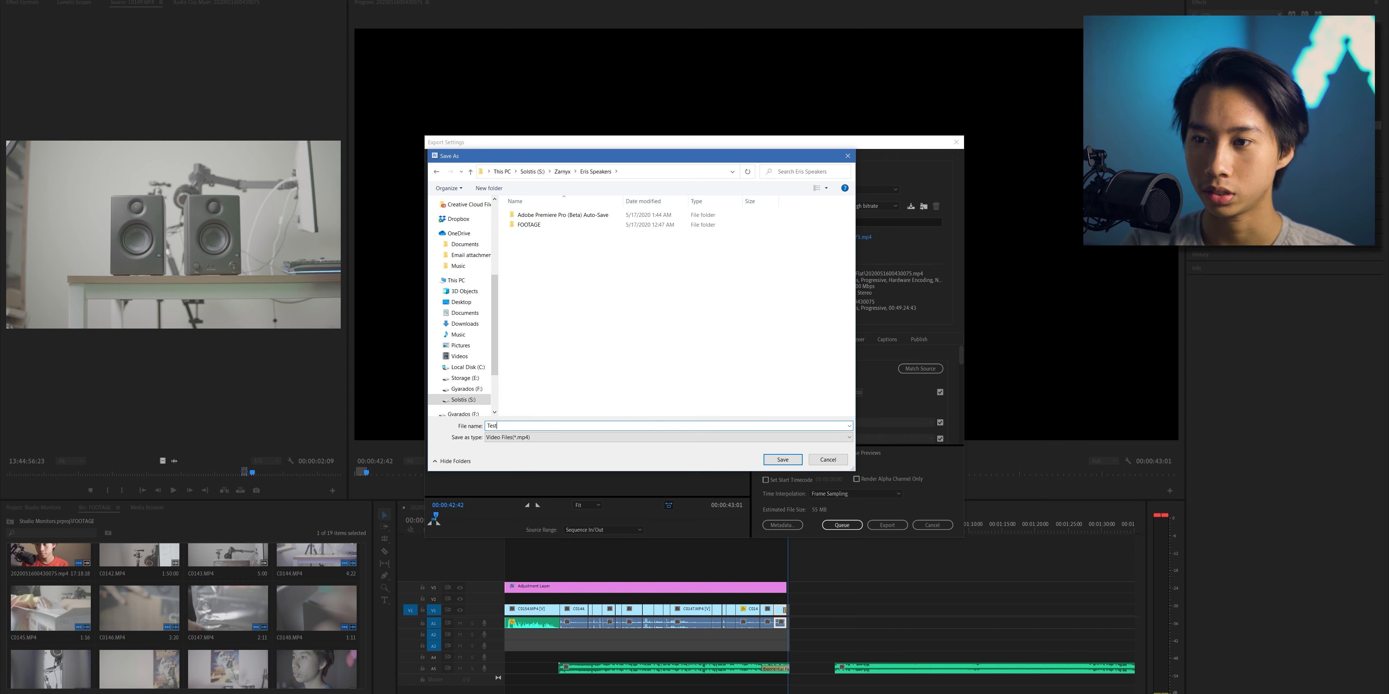
{"action": "key", "text": "Return"}
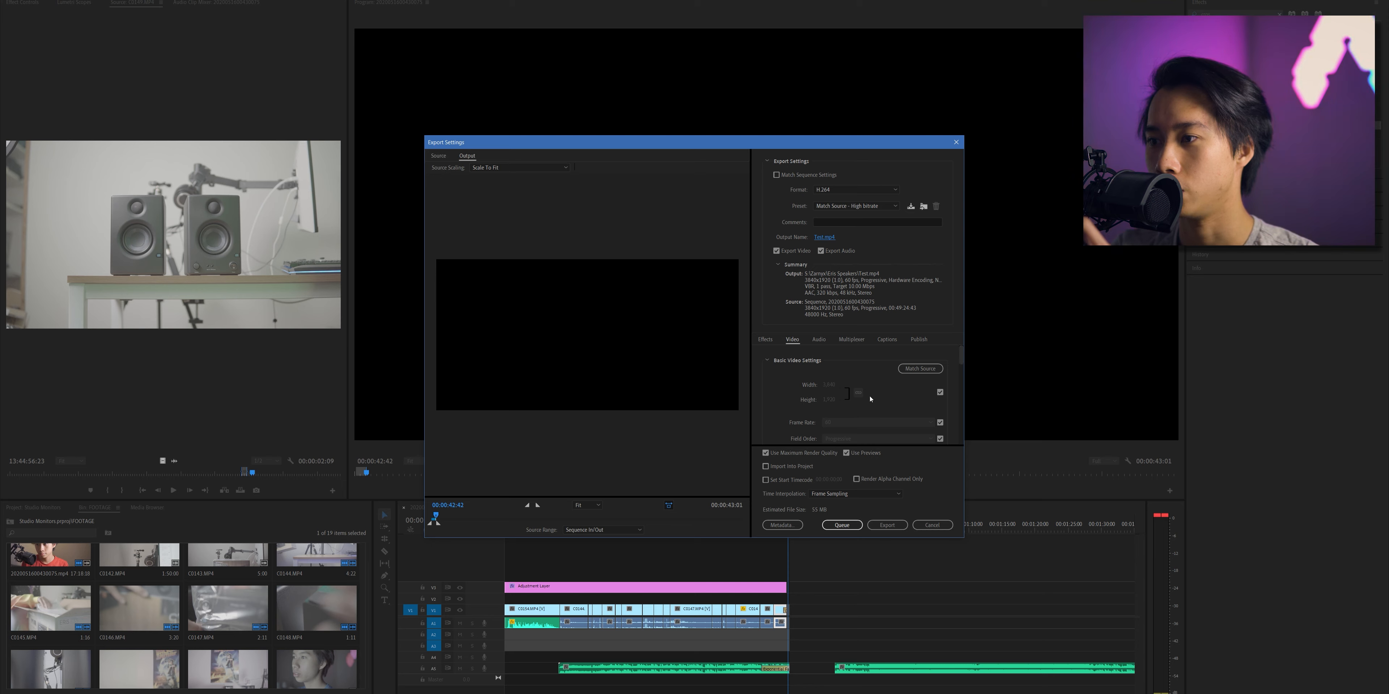
- Enable rendering at maximum depth and set the bitrate encoding to CBR with a target of about 105 Mbps
{"action": "scroll", "coordinate": [870, 399], "scroll_direction": "down", "scroll_amount": 2}
{"action": "left_click", "coordinate": [805, 412]}
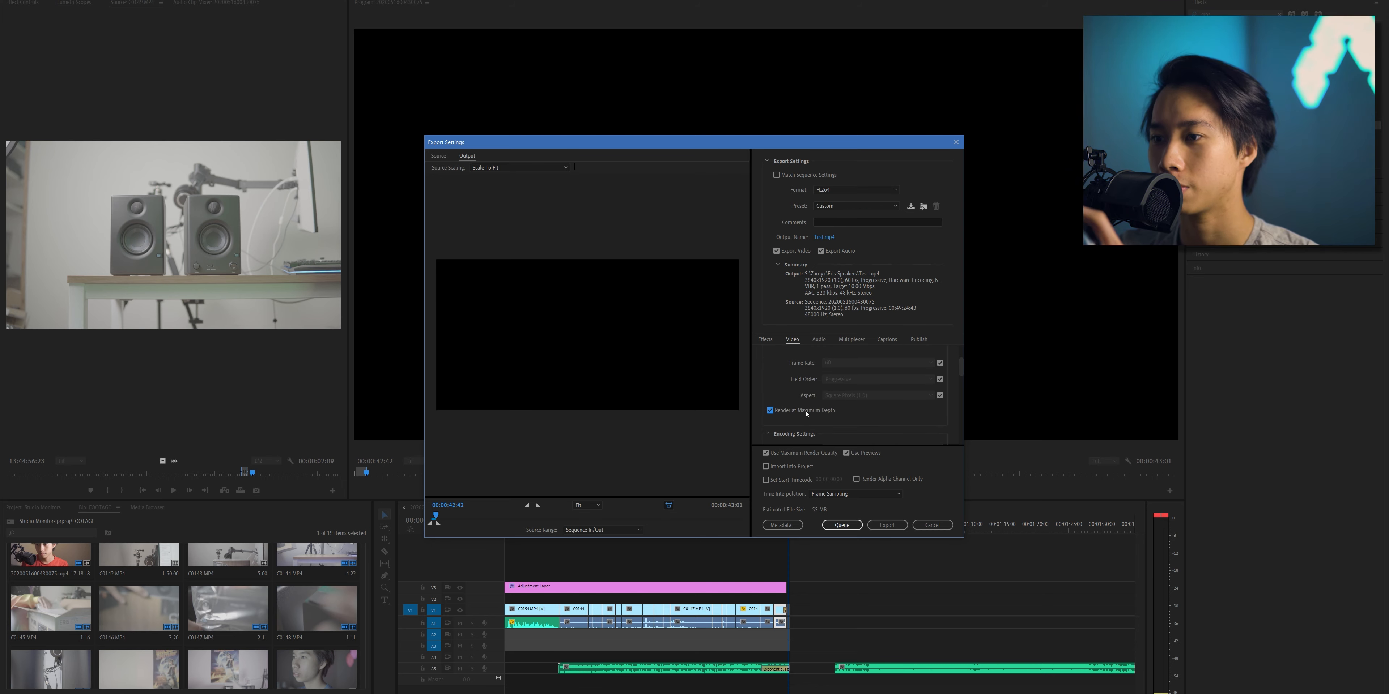
{"action": "scroll", "coordinate": [806, 413], "scroll_direction": "down", "scroll_amount": 2}
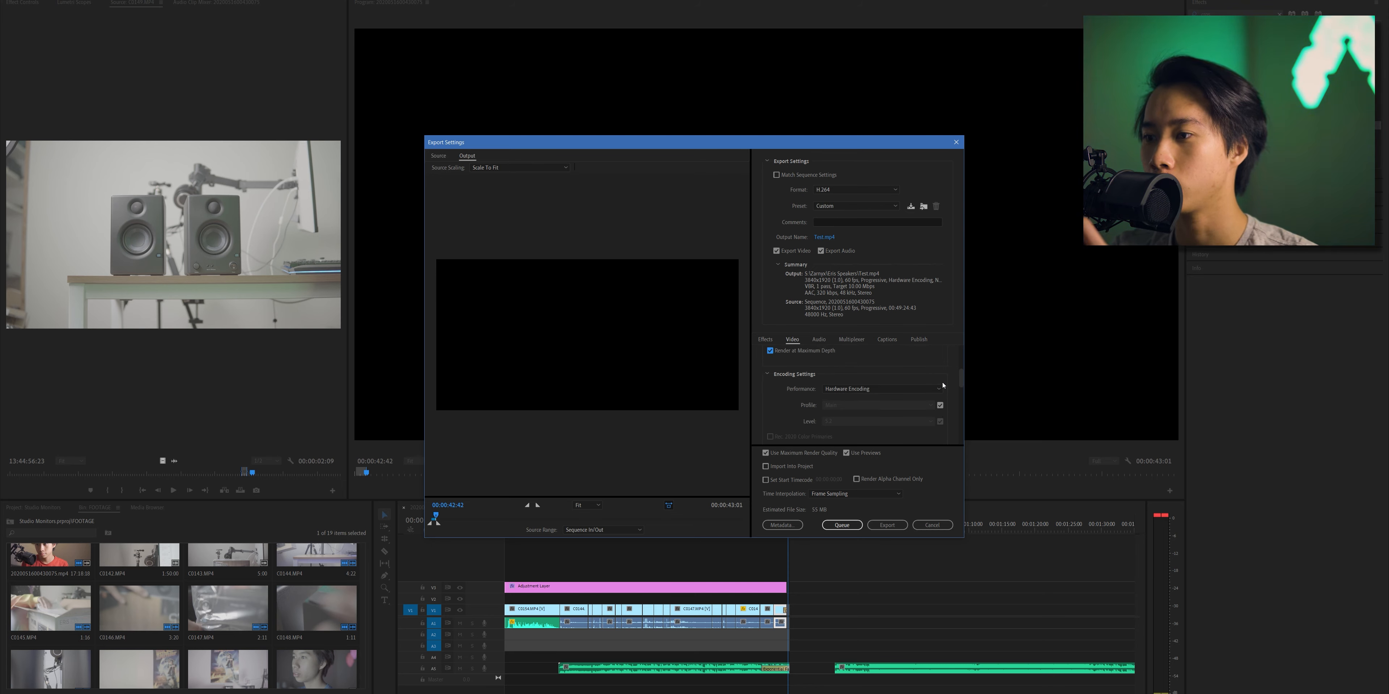
{"action": "scroll", "coordinate": [906, 394], "scroll_direction": "down", "scroll_amount": 5}
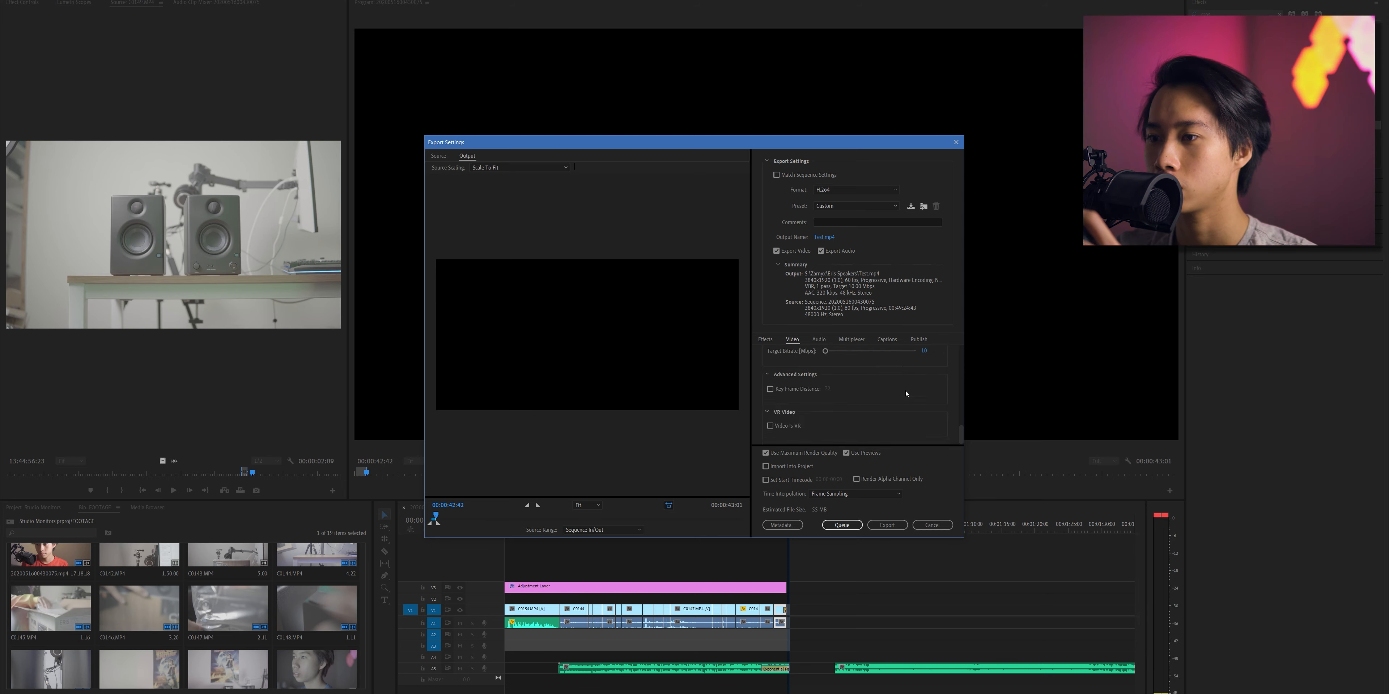
{"action": "left_click", "coordinate": [906, 394]}
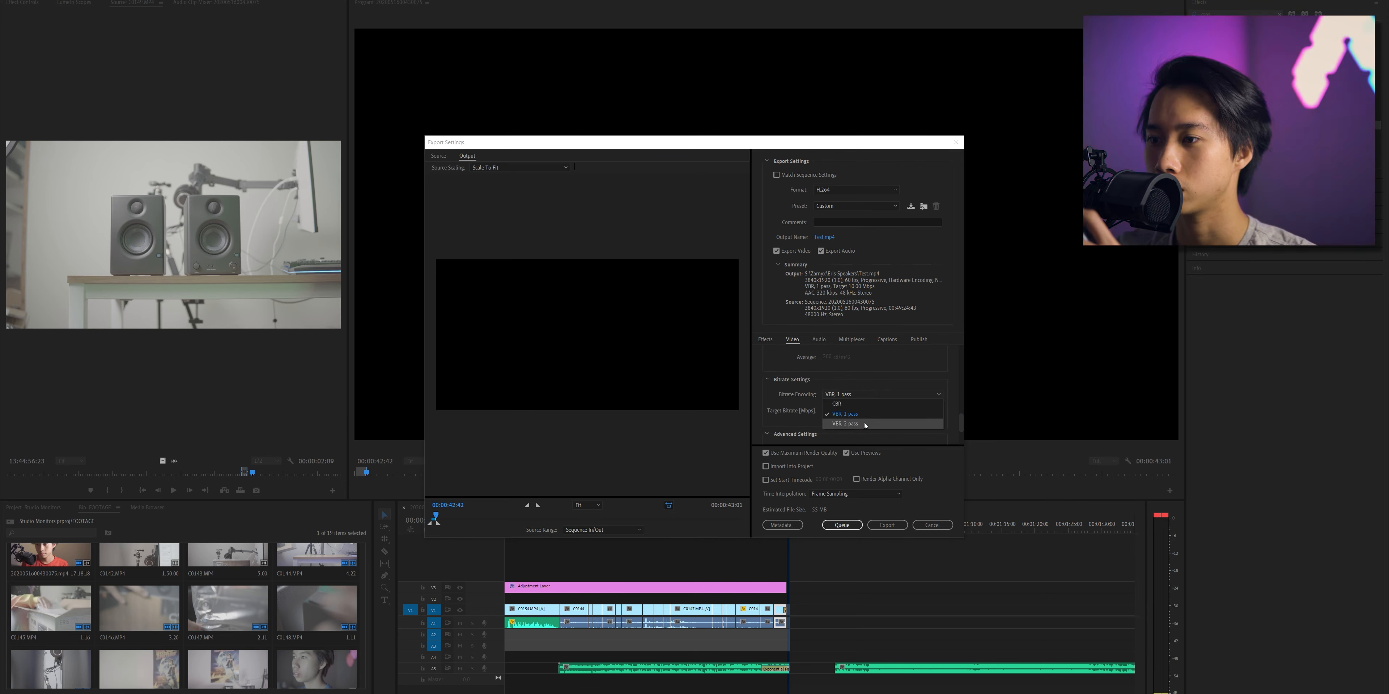
{"action": "left_click", "coordinate": [829, 413]}
{"action": "left_click_drag", "start_coordinate": [839, 416], "coordinate": [831, 417]}
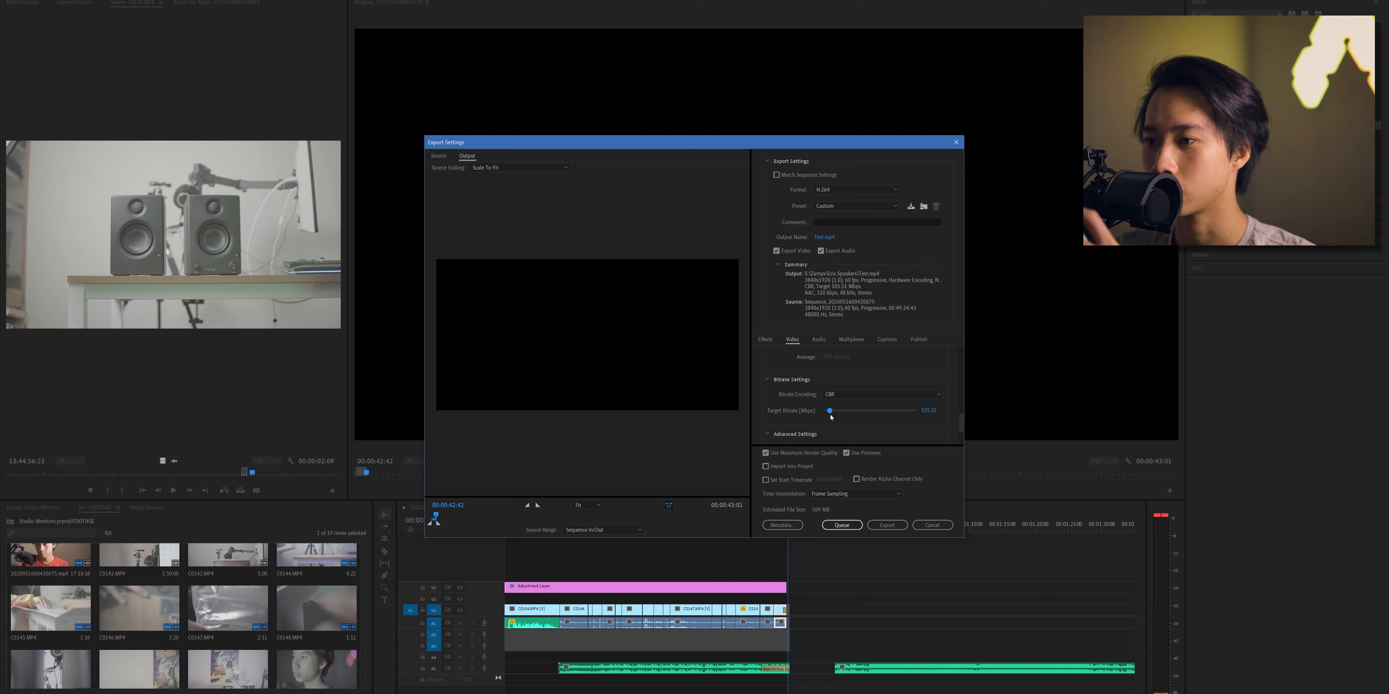
{"action": "scroll", "coordinate": [798, 403], "scroll_direction": "down", "scroll_amount": 2}
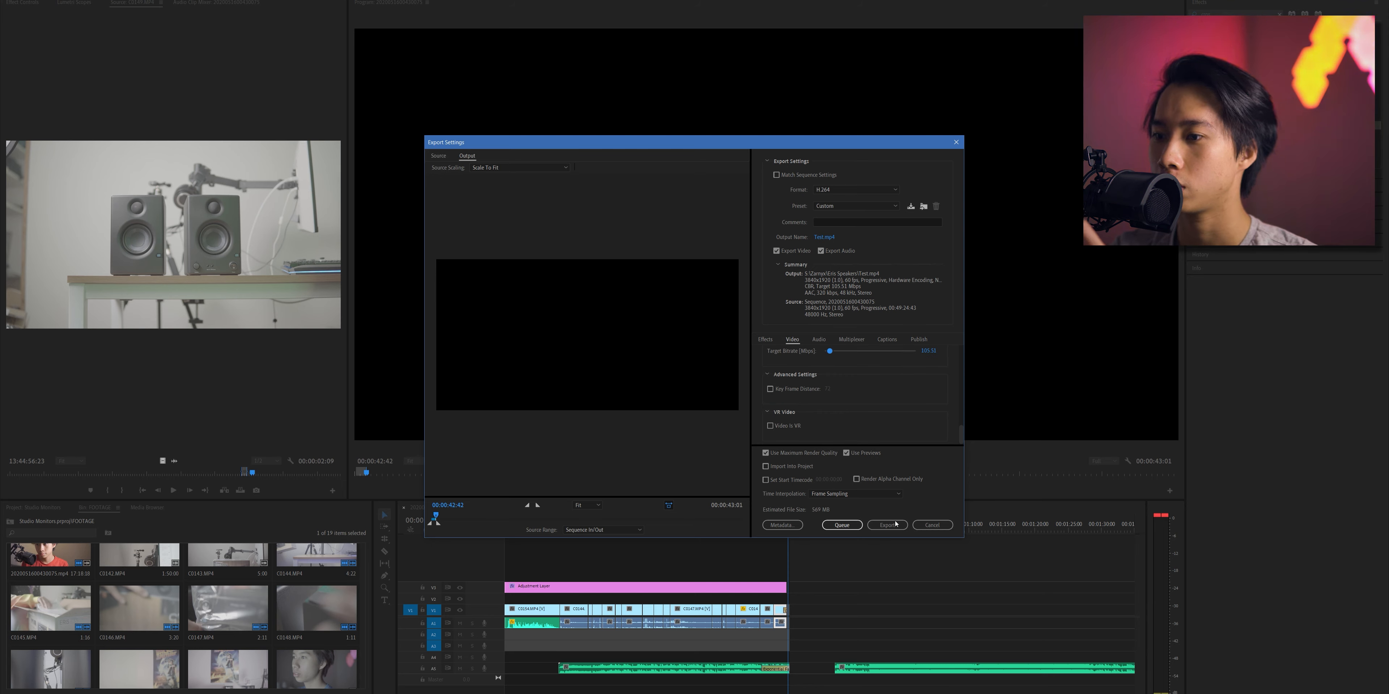